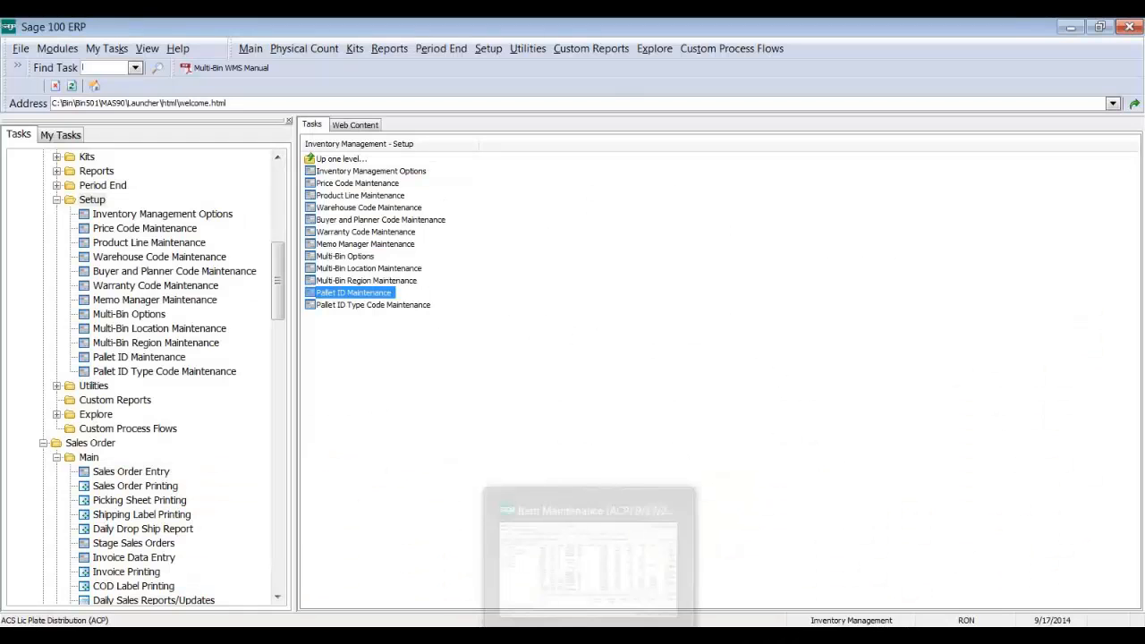
- Bring up Item Maintenance for 1001-HON-H252 and widen the Pallet Case ID and Location columns of its multi-bin list
{"action": "left_click", "coordinate": [590, 635]}
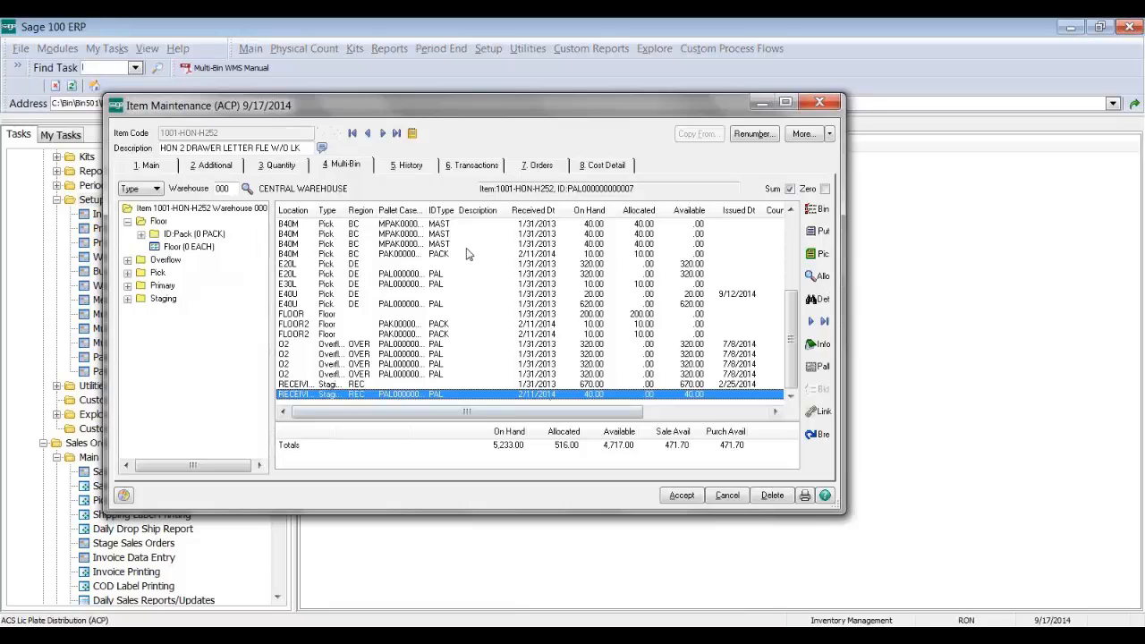
{"action": "left_click", "coordinate": [476, 386]}
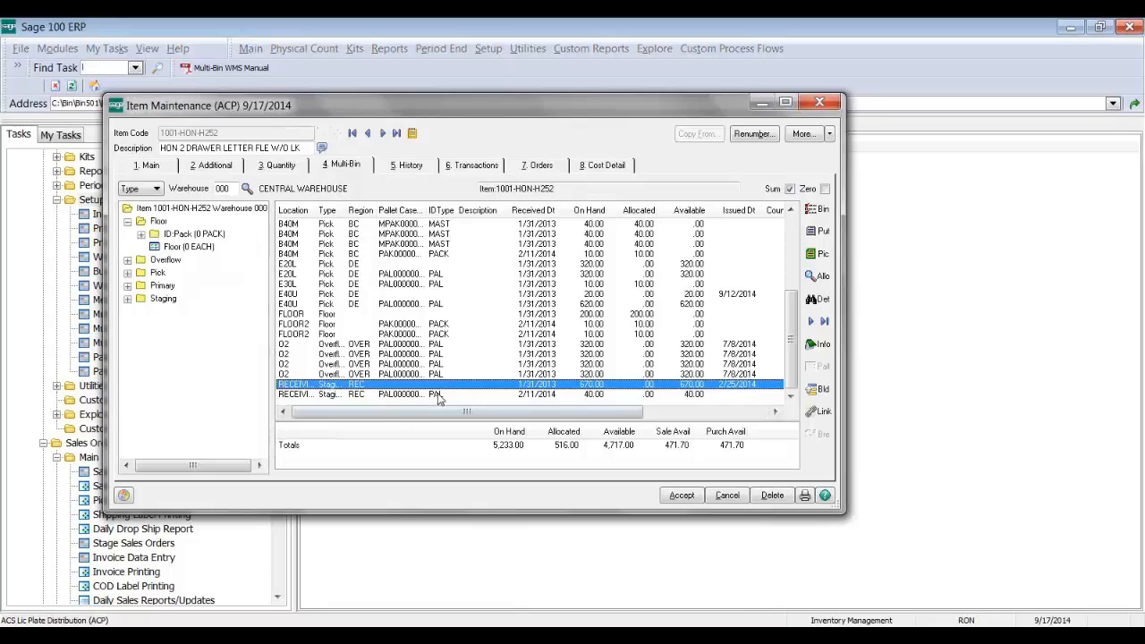
{"action": "left_click", "coordinate": [442, 397]}
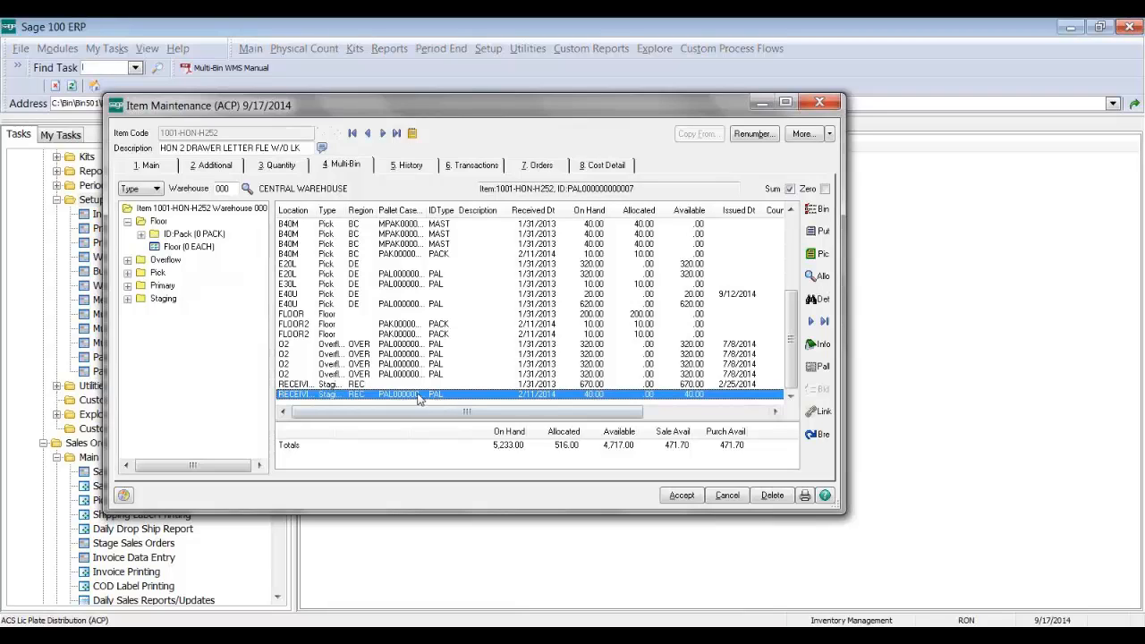
{"action": "left_click_drag", "start_coordinate": [428, 208], "coordinate": [458, 207]}
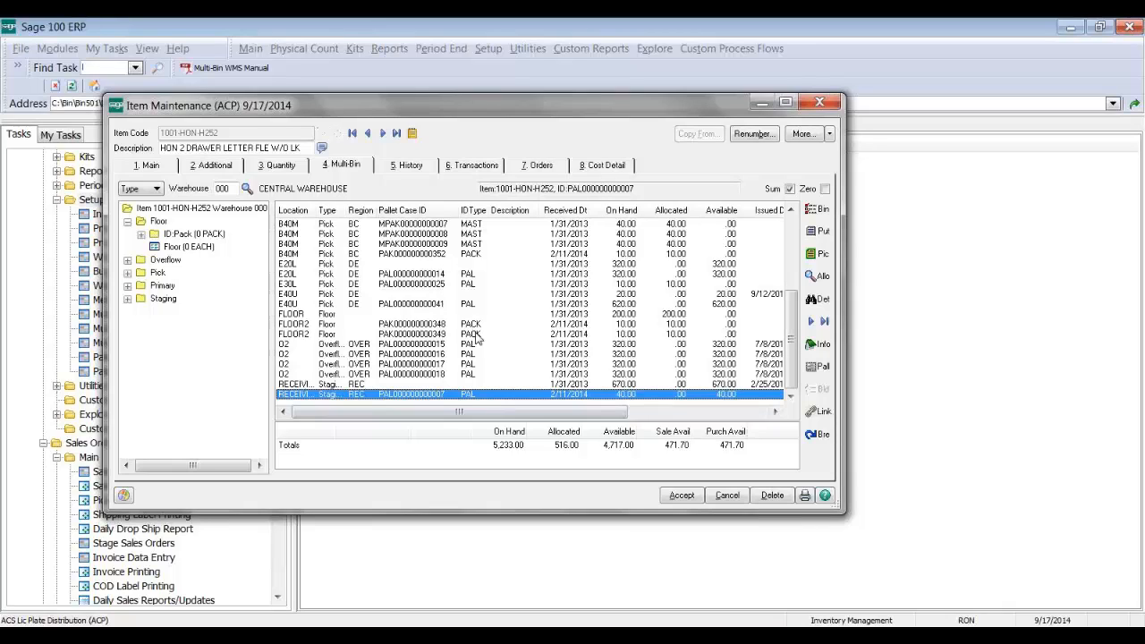
{"action": "left_click", "coordinate": [465, 385]}
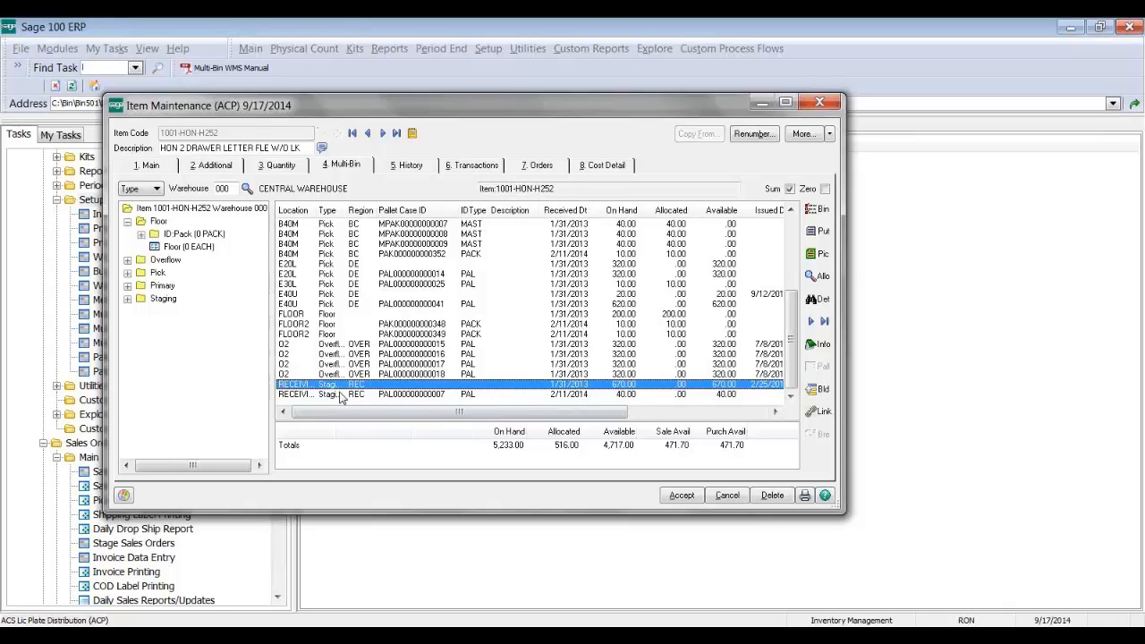
{"action": "left_click_drag", "start_coordinate": [315, 211], "coordinate": [330, 211]}
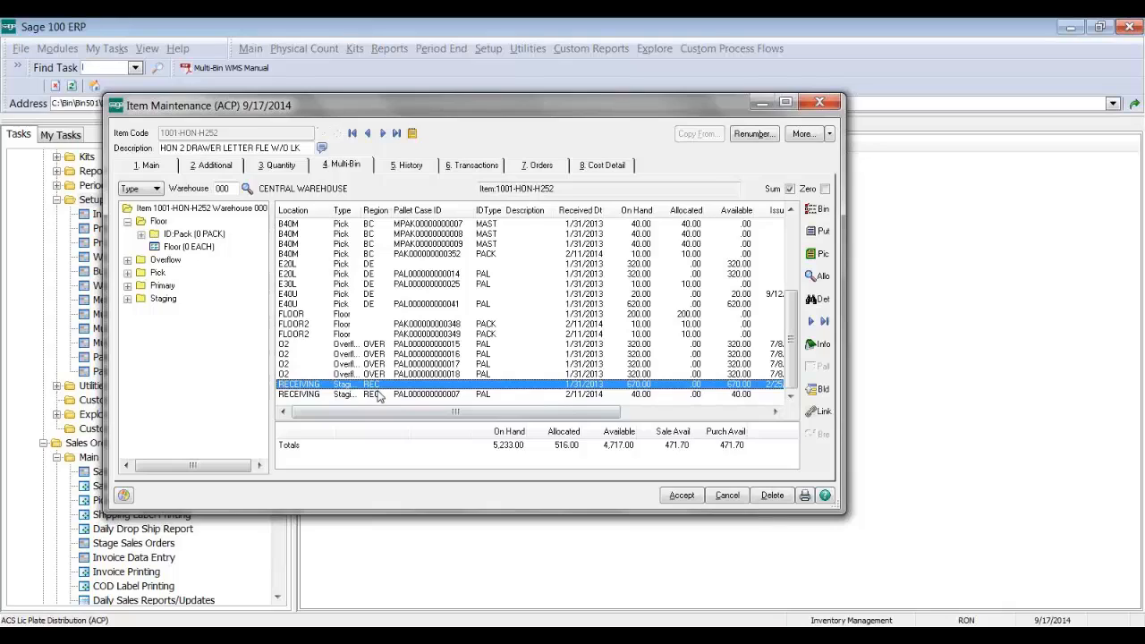
{"action": "left_click", "coordinate": [635, 396]}
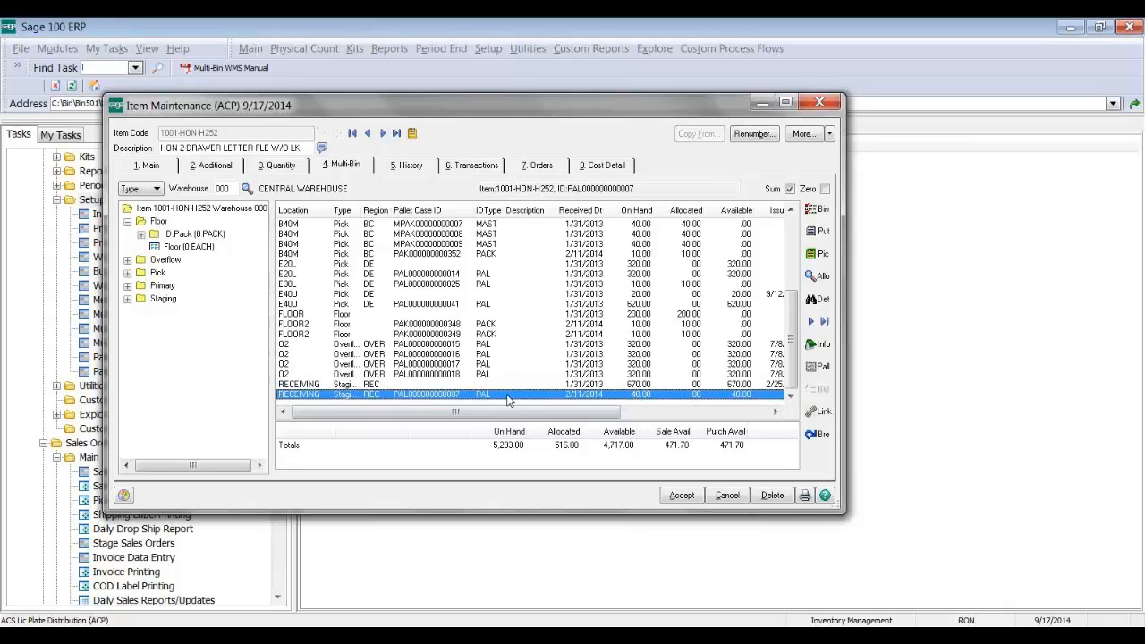
{"action": "left_click", "coordinate": [818, 370]}
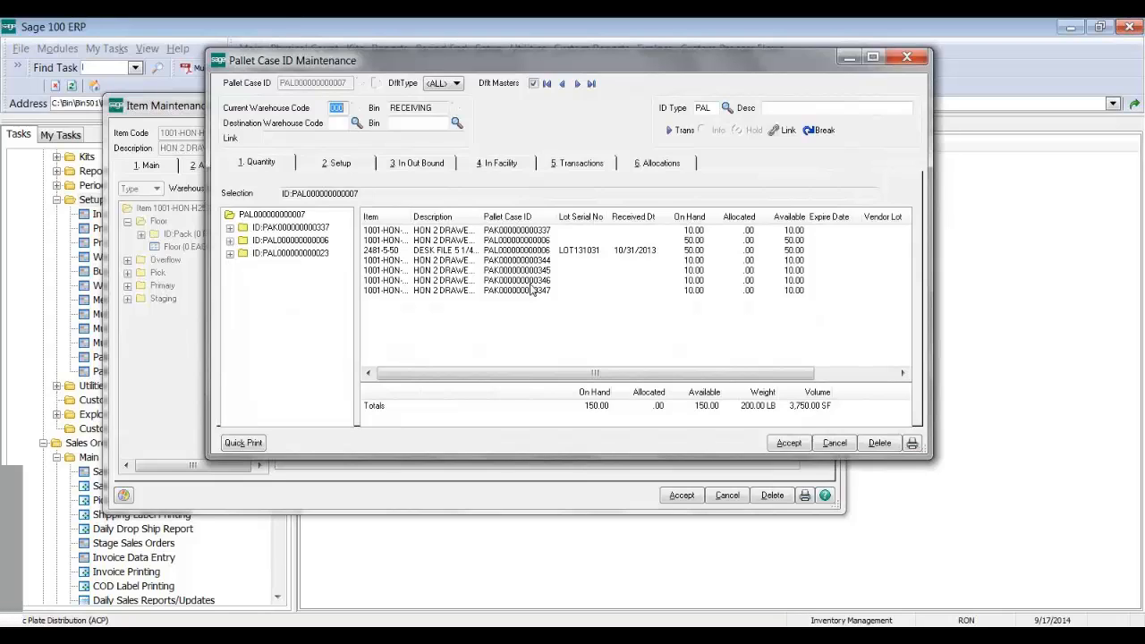
{"action": "left_click_drag", "start_coordinate": [411, 215], "coordinate": [434, 214]}
{"action": "left_click", "coordinate": [420, 260]}
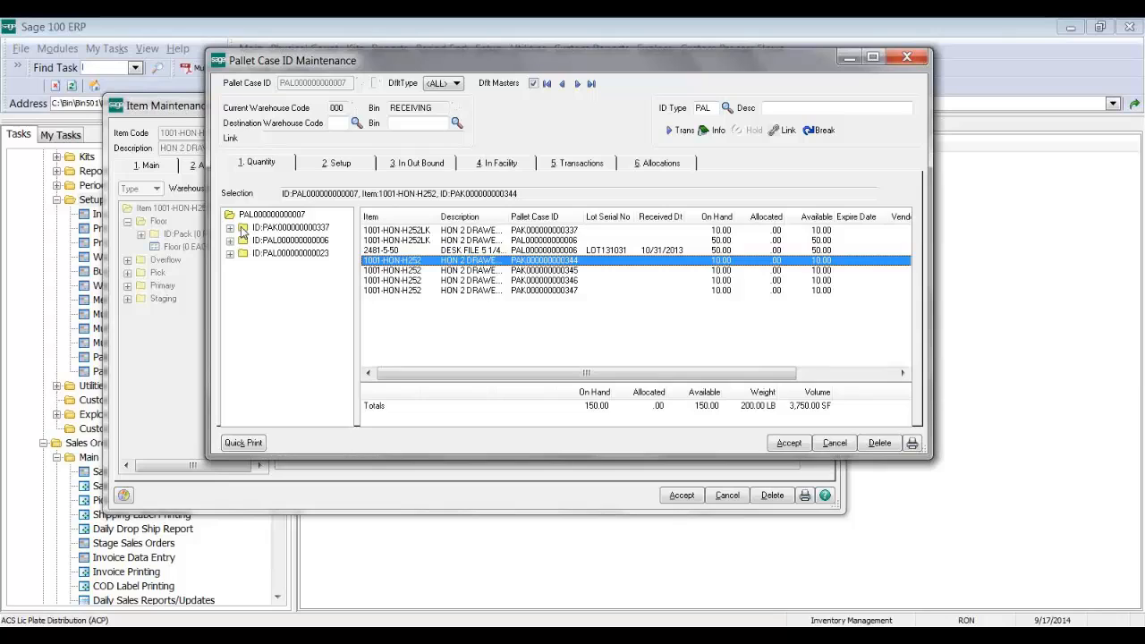
{"action": "left_click", "coordinate": [283, 230]}
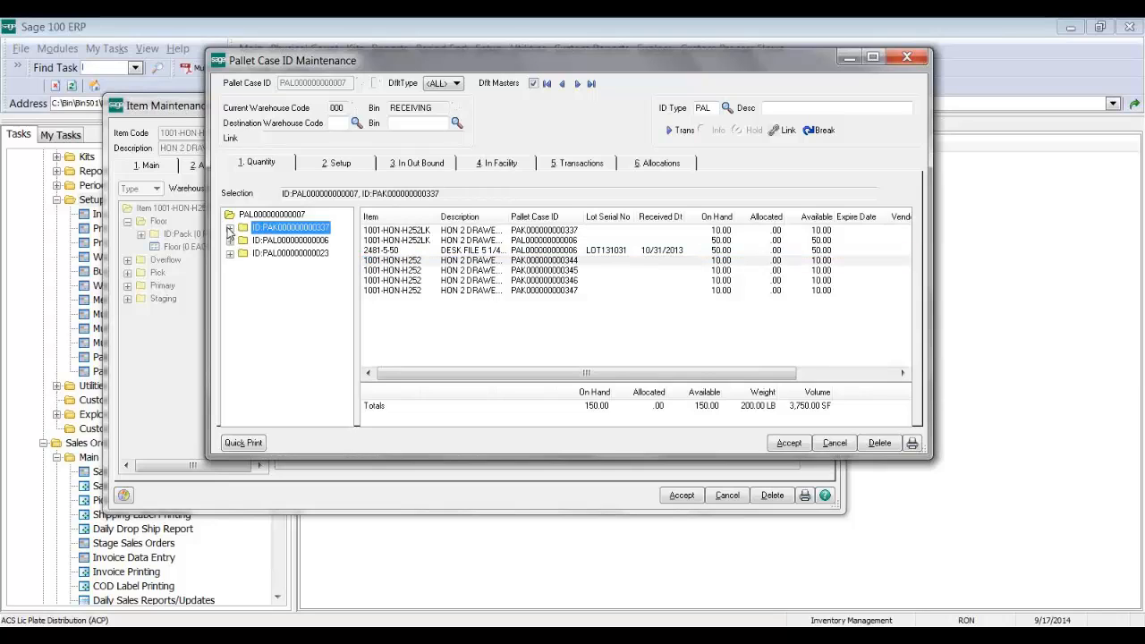
{"action": "left_click", "coordinate": [230, 227]}
{"action": "left_click", "coordinate": [260, 216]}
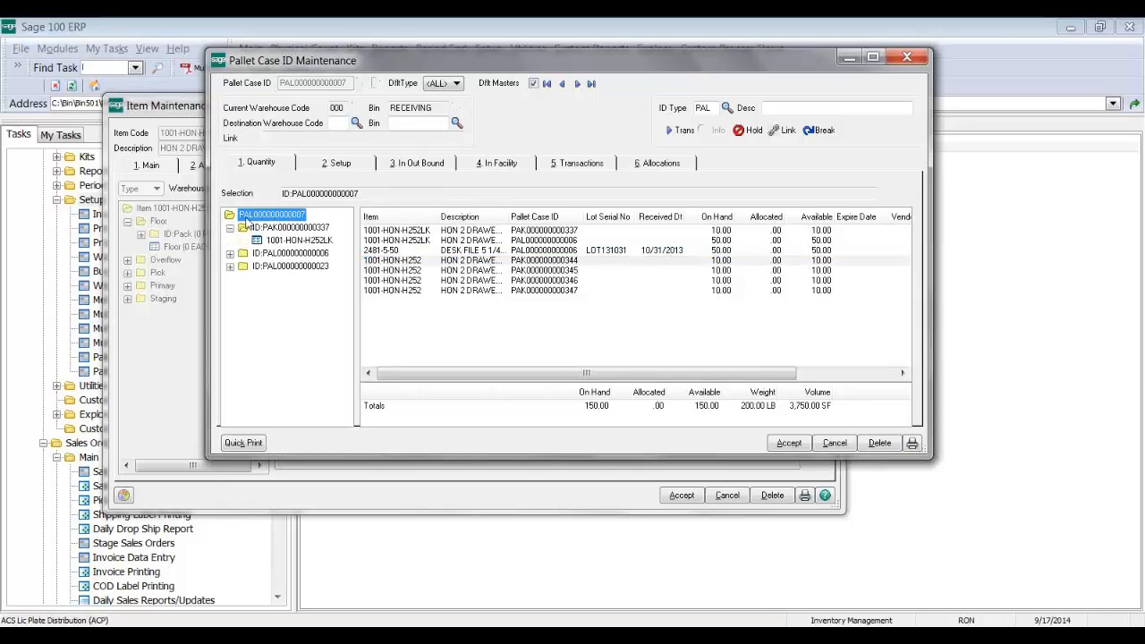
{"action": "left_click", "coordinate": [286, 229]}
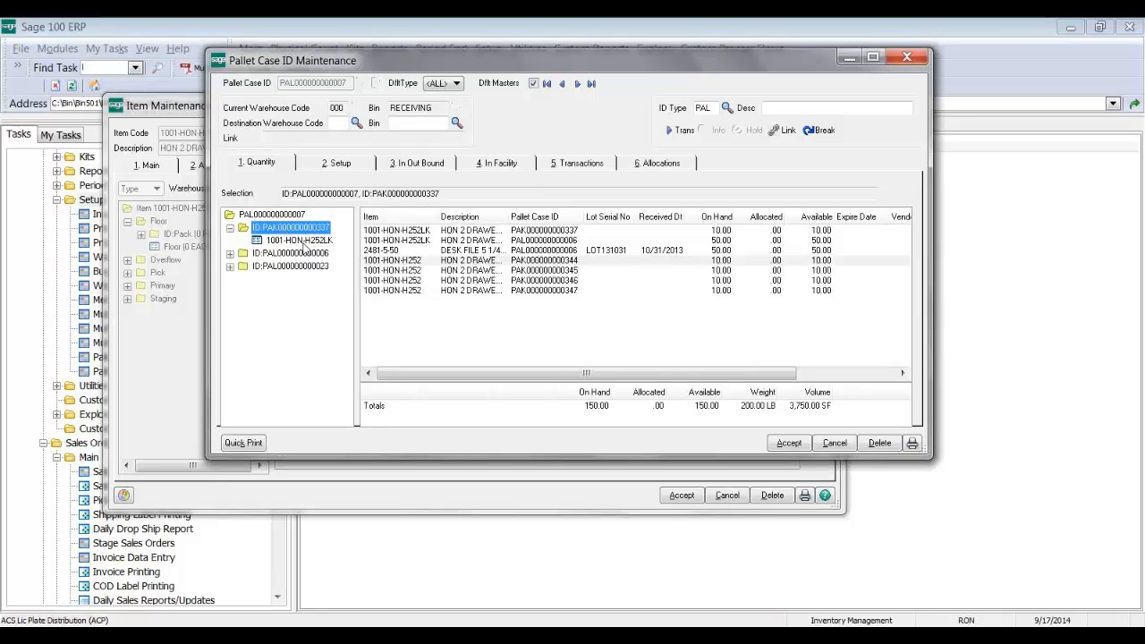
{"action": "left_click", "coordinate": [304, 241]}
{"action": "left_click", "coordinate": [230, 254]}
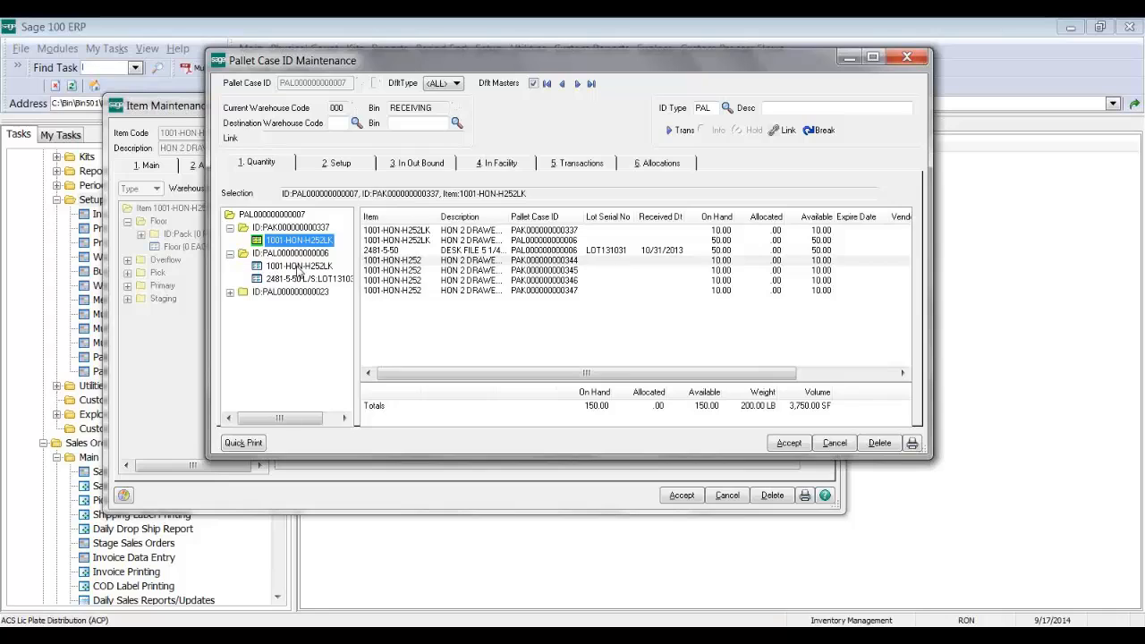
{"action": "left_click", "coordinate": [298, 254]}
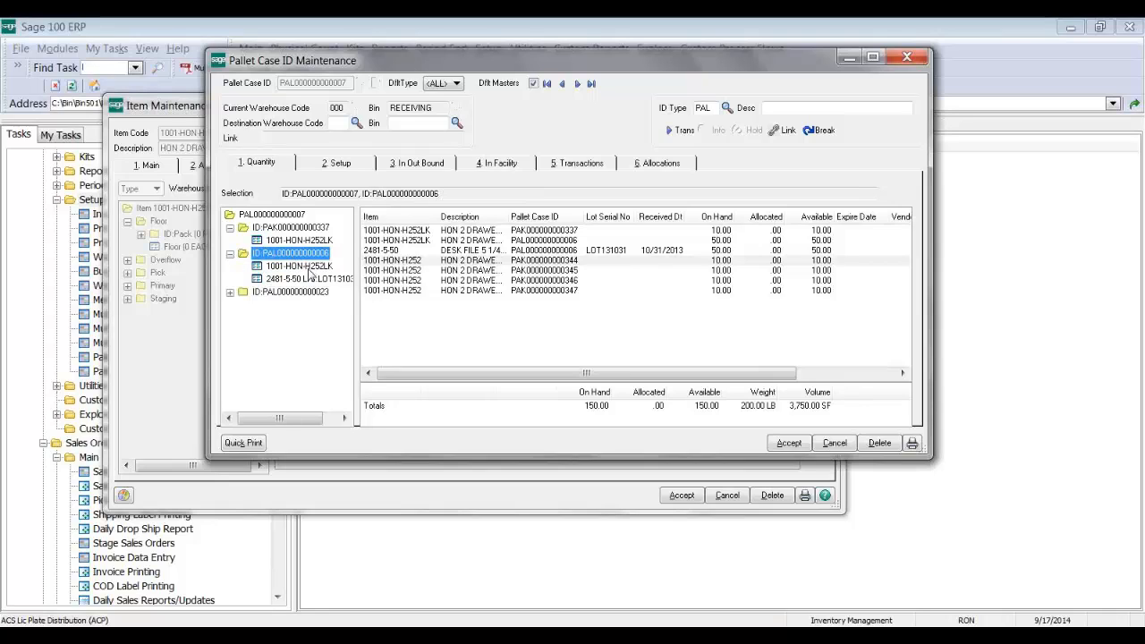
{"action": "left_click", "coordinate": [230, 293]}
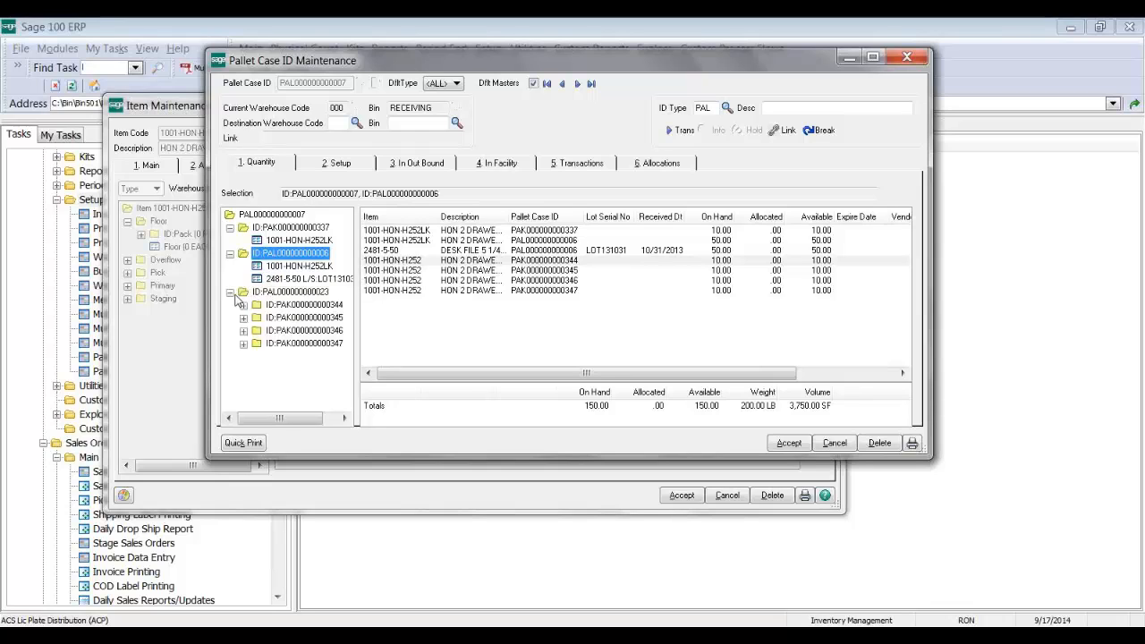
{"action": "left_click", "coordinate": [906, 56]}
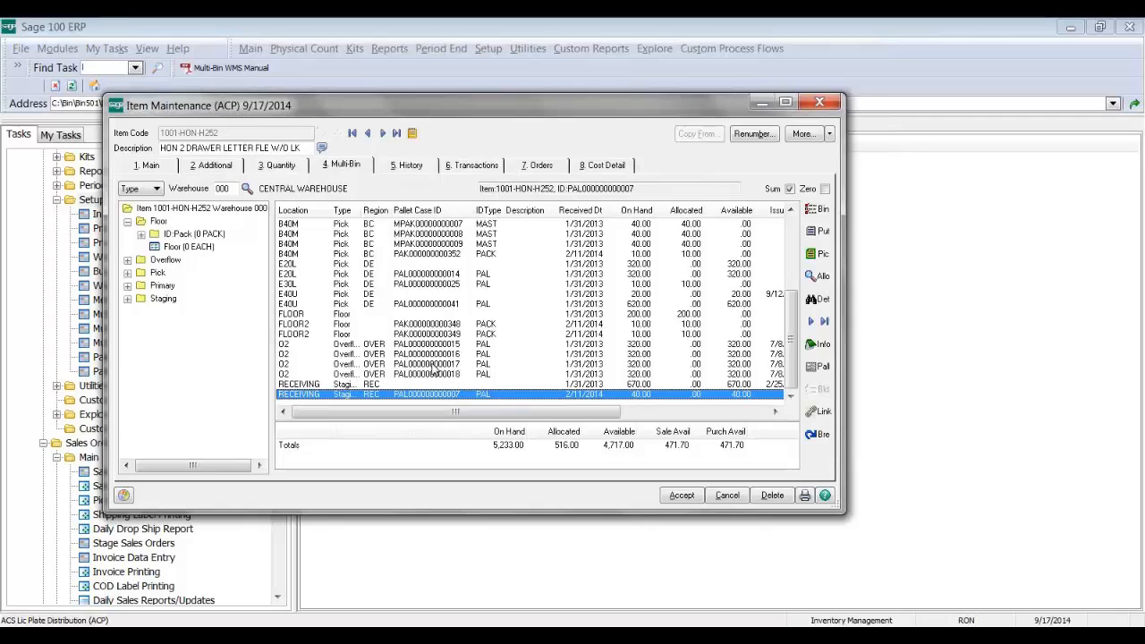
{"action": "left_click", "coordinate": [435, 365]}
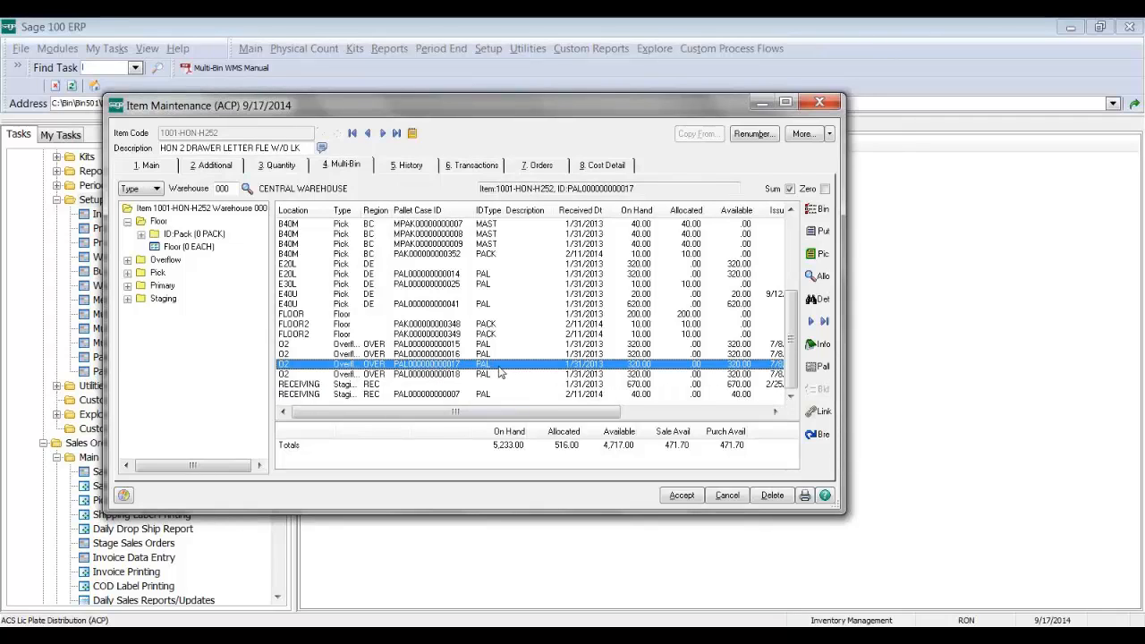
{"action": "left_click", "coordinate": [812, 368]}
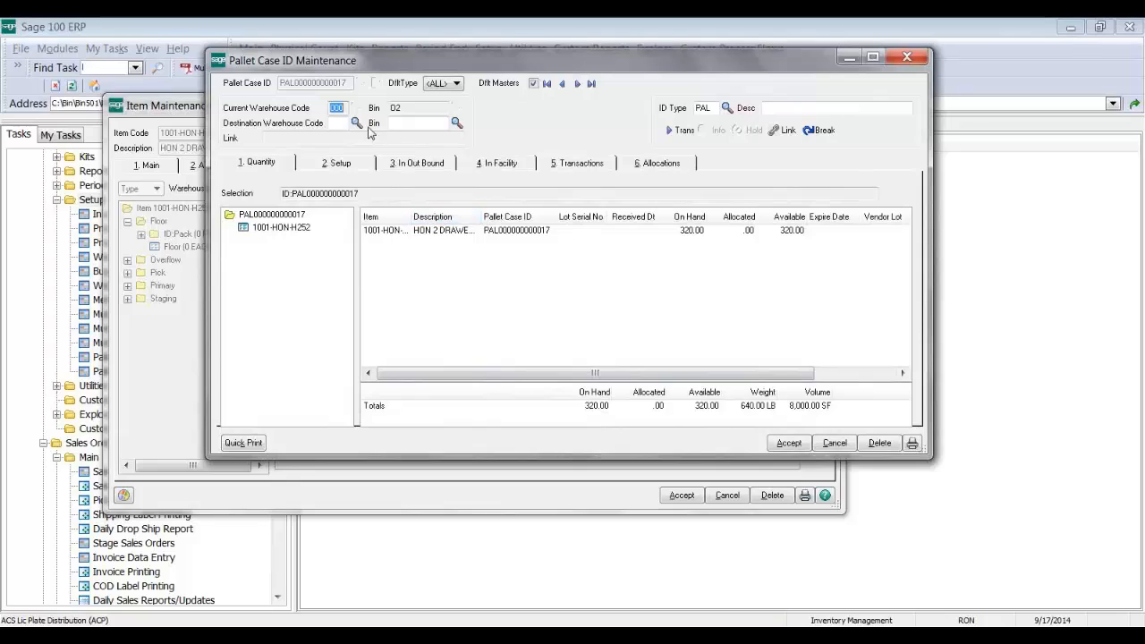
{"action": "left_click", "coordinate": [912, 59]}
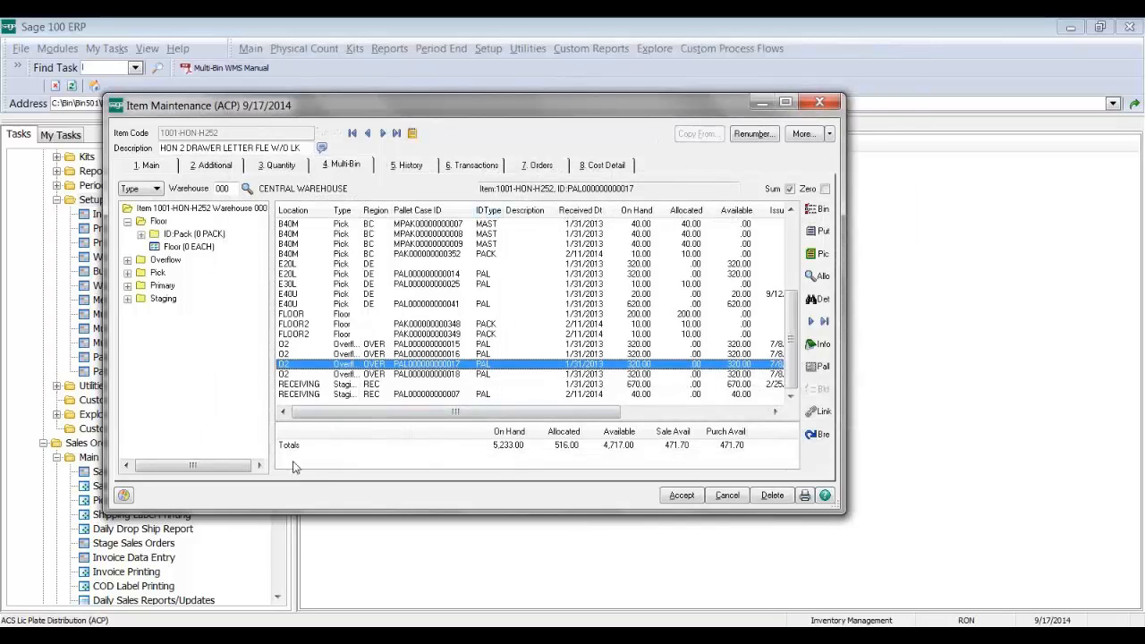
- Put Item Maintenance aside and open Pallet ID Type Code Maintenance from the Inventory Management setup tasks
{"action": "left_click", "coordinate": [377, 524]}
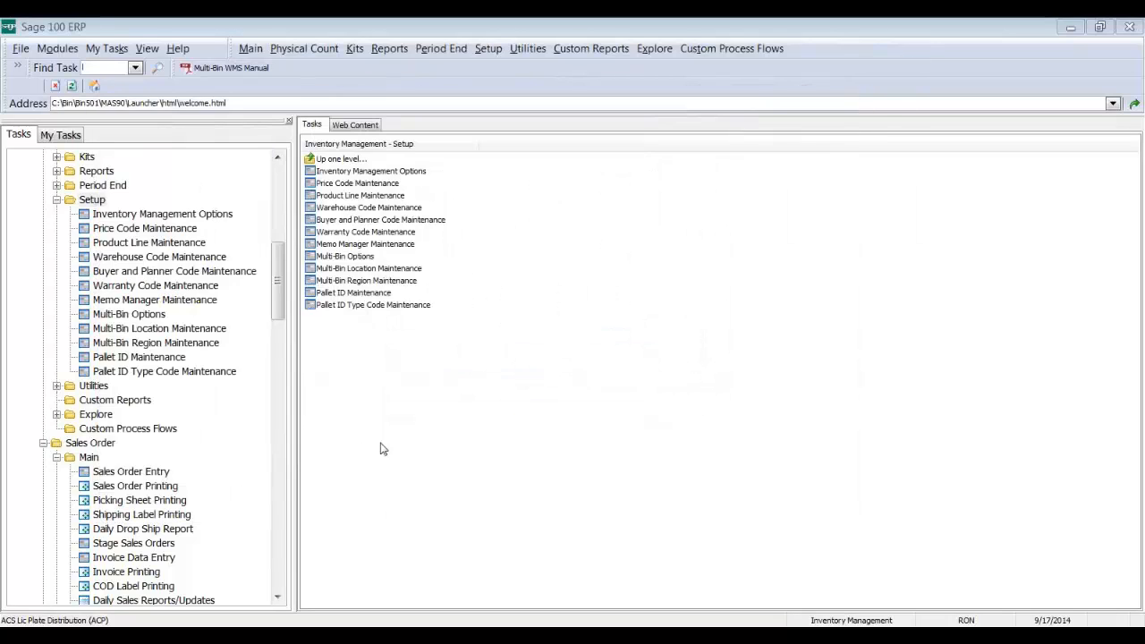
{"action": "left_click", "coordinate": [169, 373]}
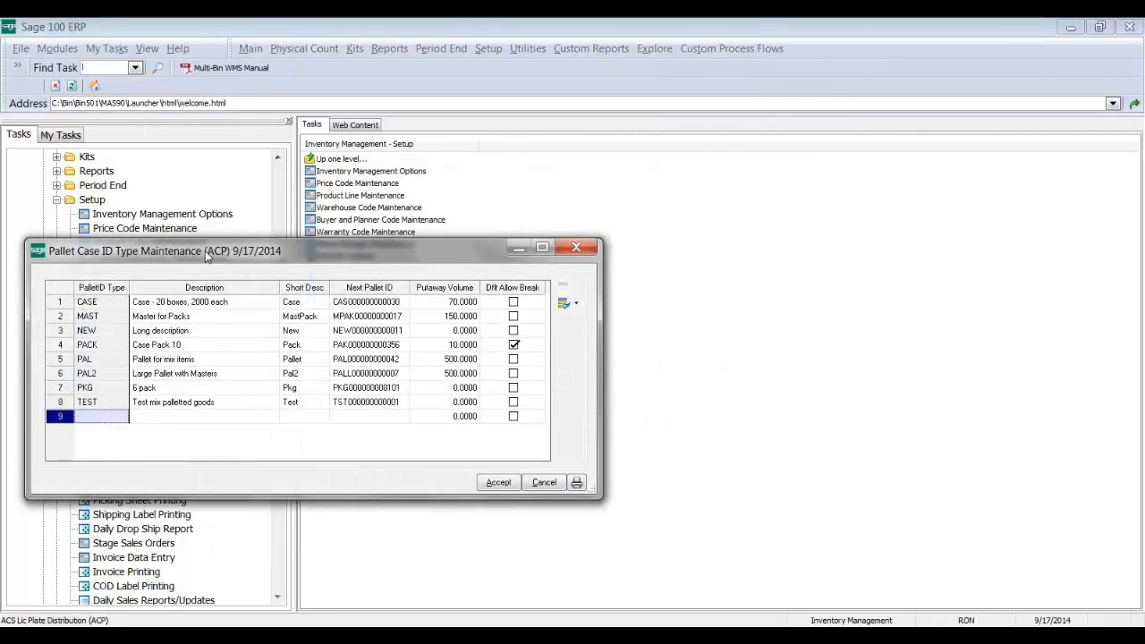
{"action": "left_click_drag", "start_coordinate": [208, 251], "coordinate": [249, 227]}
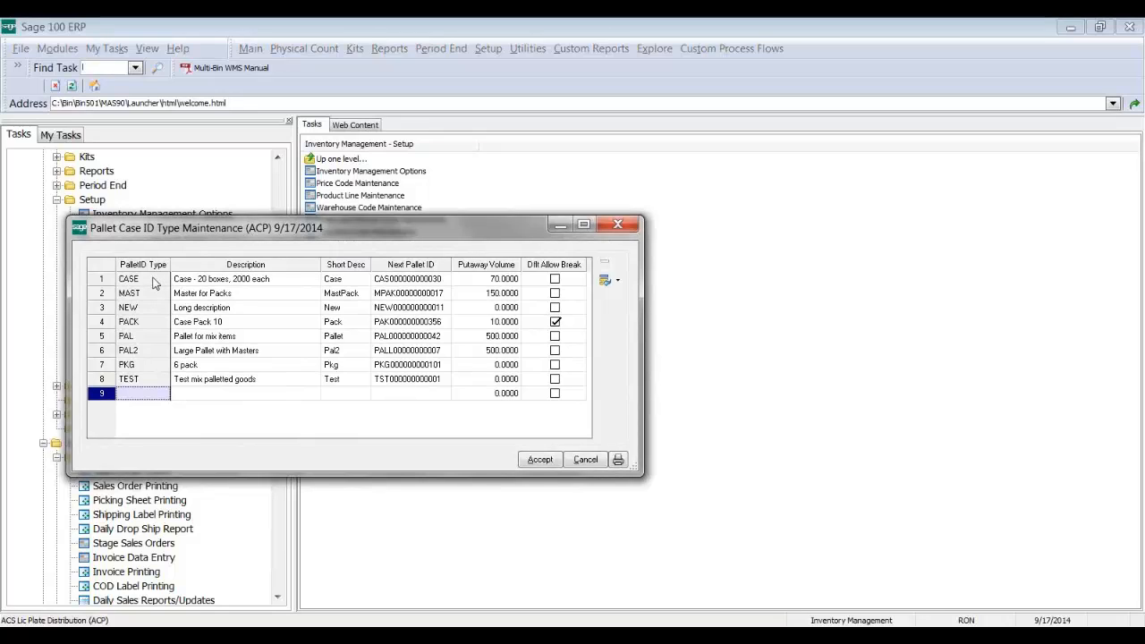
- Review the pallet ID types with their descriptions, next pallet IDs and putaway volumes, and accept the type list
{"action": "left_click", "coordinate": [156, 283]}
{"action": "left_click", "coordinate": [150, 294]}
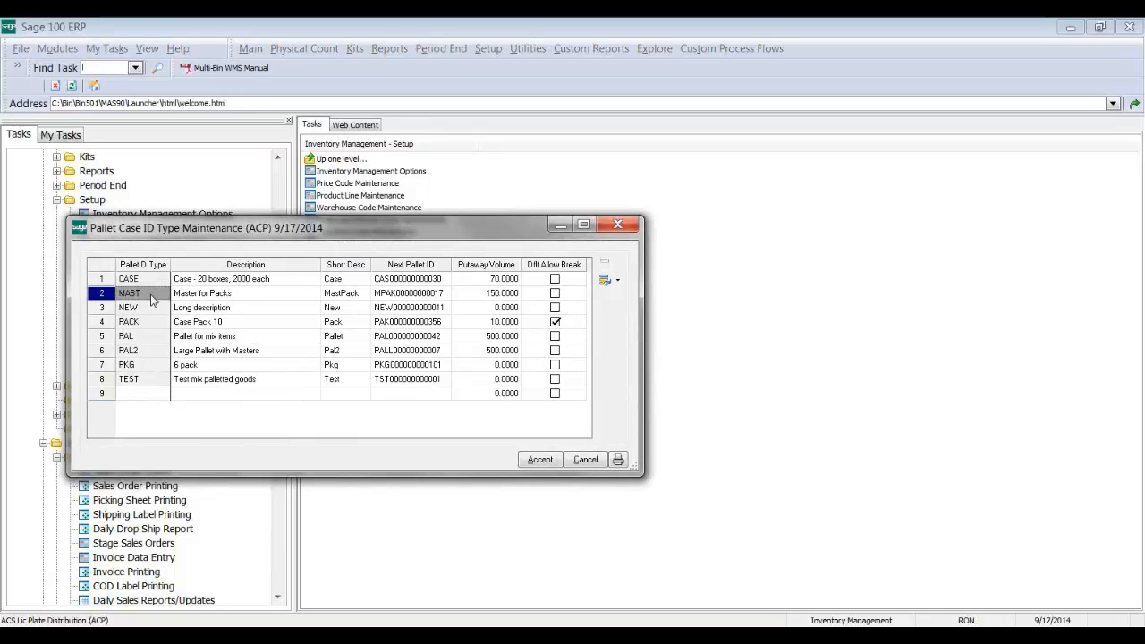
{"action": "left_click", "coordinate": [151, 322]}
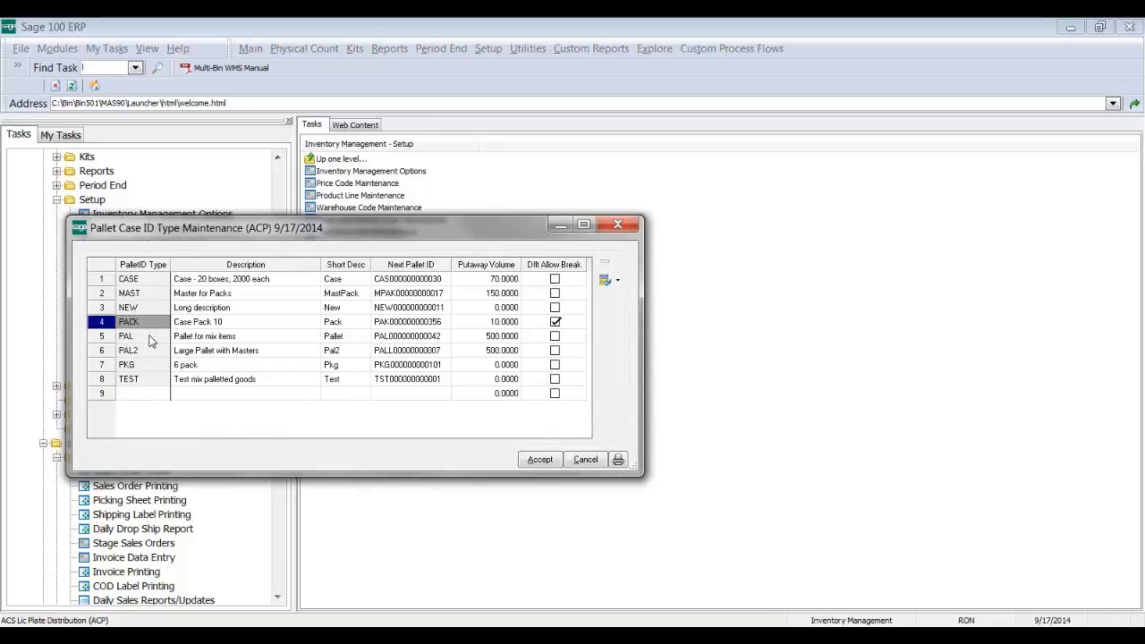
{"action": "left_click", "coordinate": [153, 338]}
{"action": "left_click", "coordinate": [160, 352]}
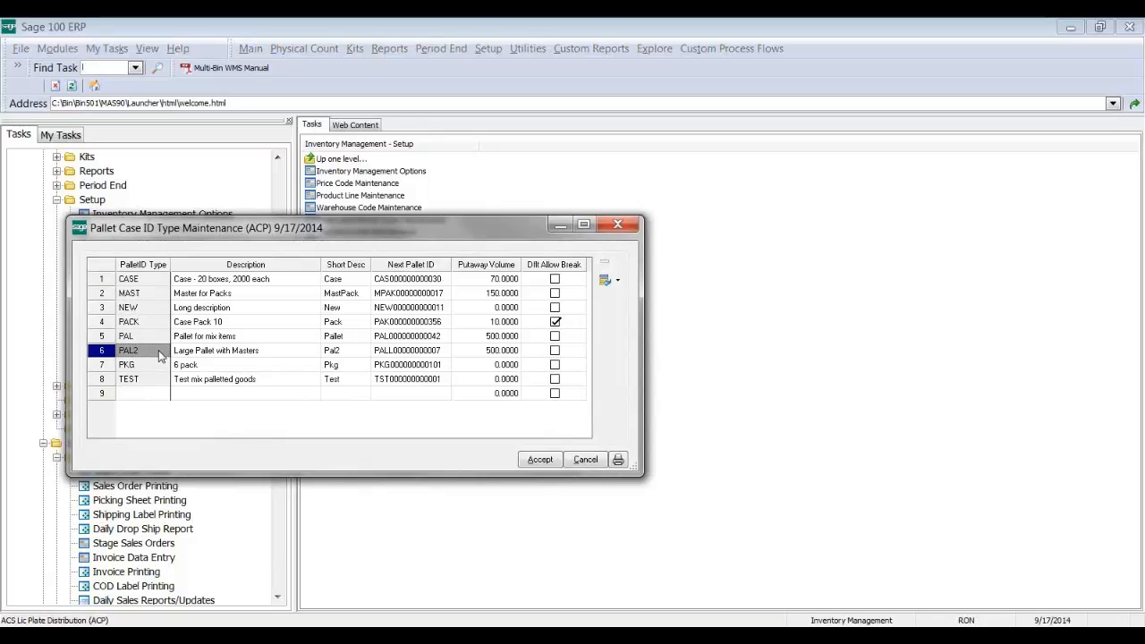
{"action": "left_click", "coordinate": [213, 356]}
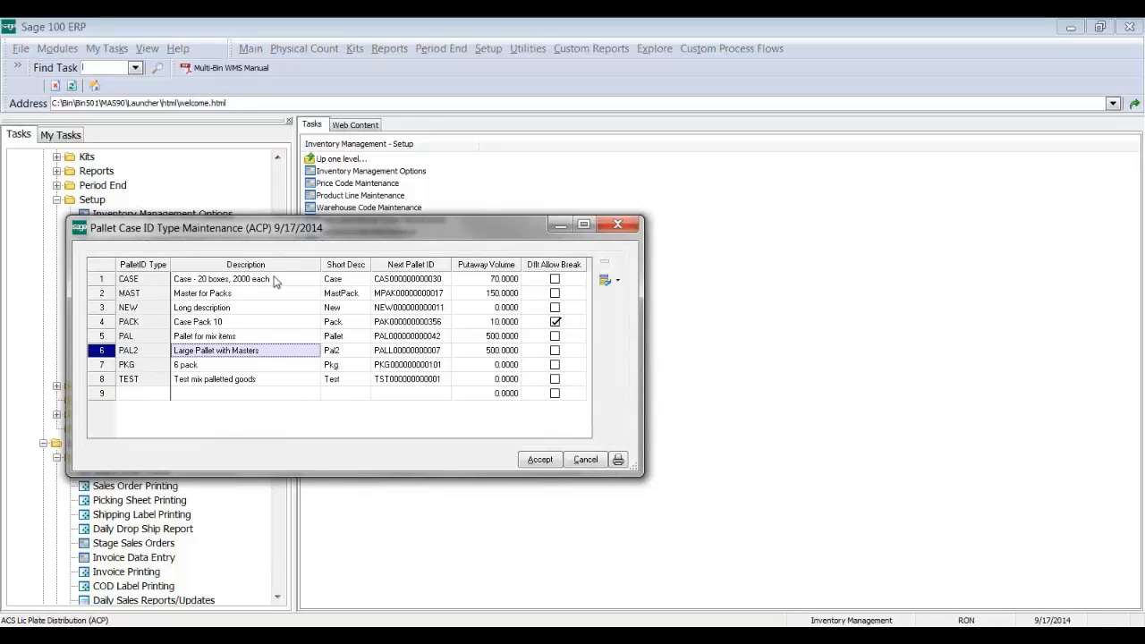
{"action": "left_click", "coordinate": [419, 279]}
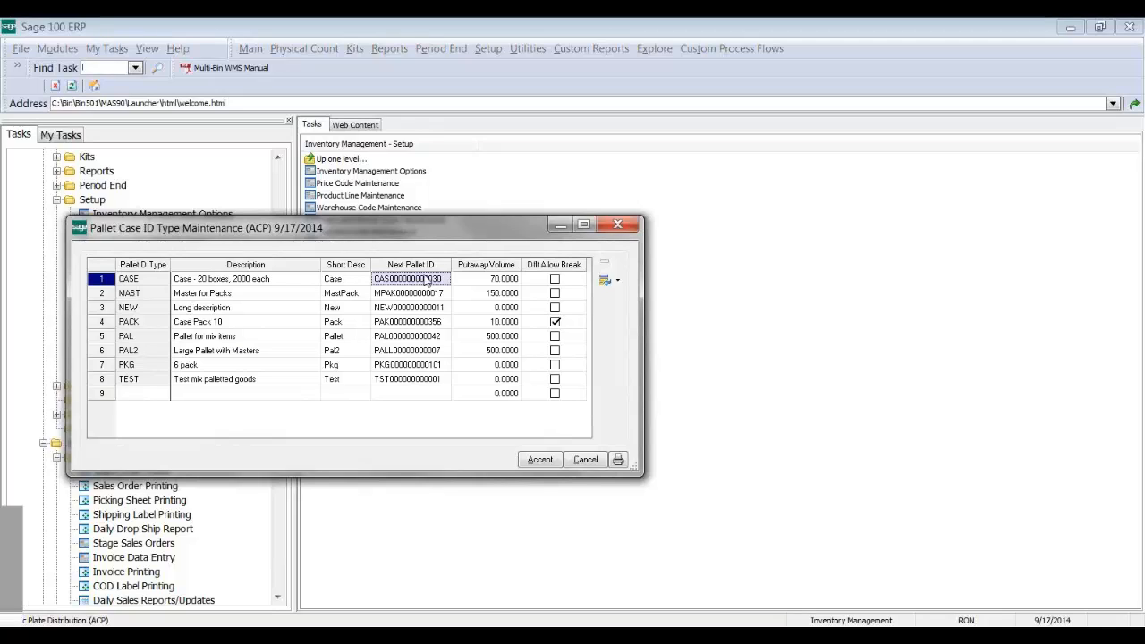
{"action": "left_click", "coordinate": [494, 280]}
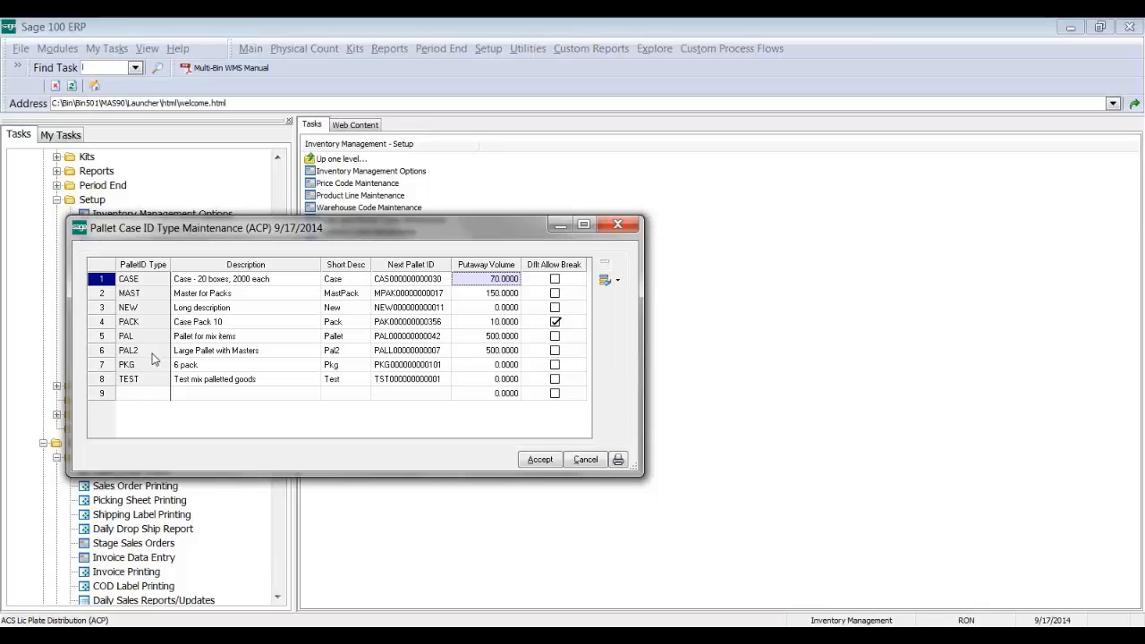
{"action": "left_click", "coordinate": [539, 458]}
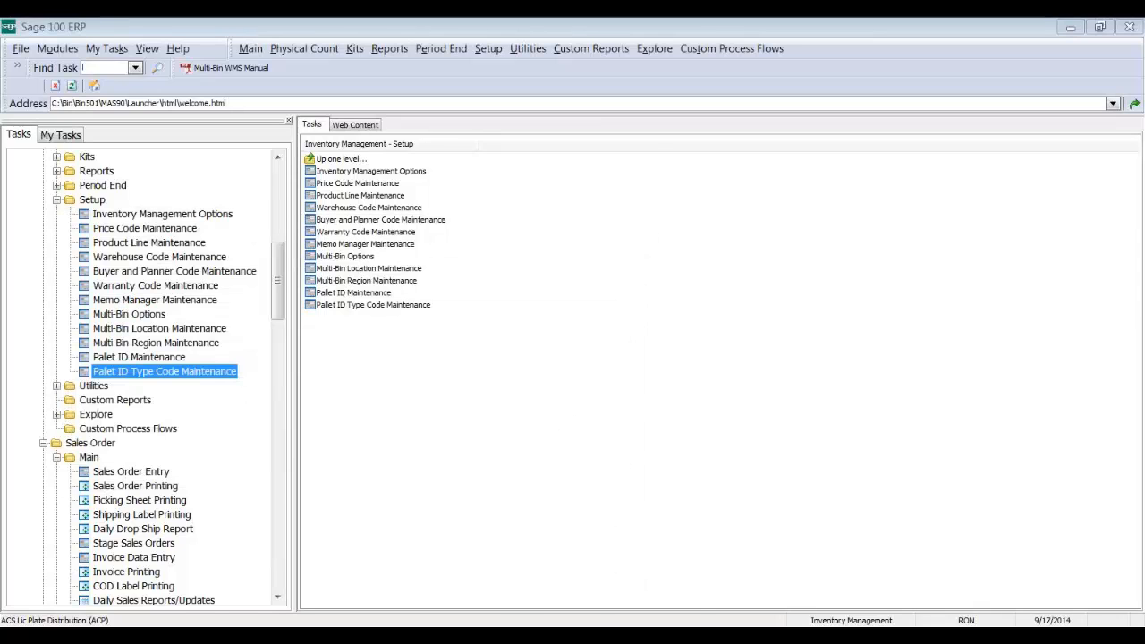
- Return to Item Maintenance, accept item 1001-HON-H252, and load item GB-MD788 from a lookup of codes beginning with GB
{"action": "mouse_move", "coordinate": [589, 635]}
{"action": "left_click", "coordinate": [590, 547]}
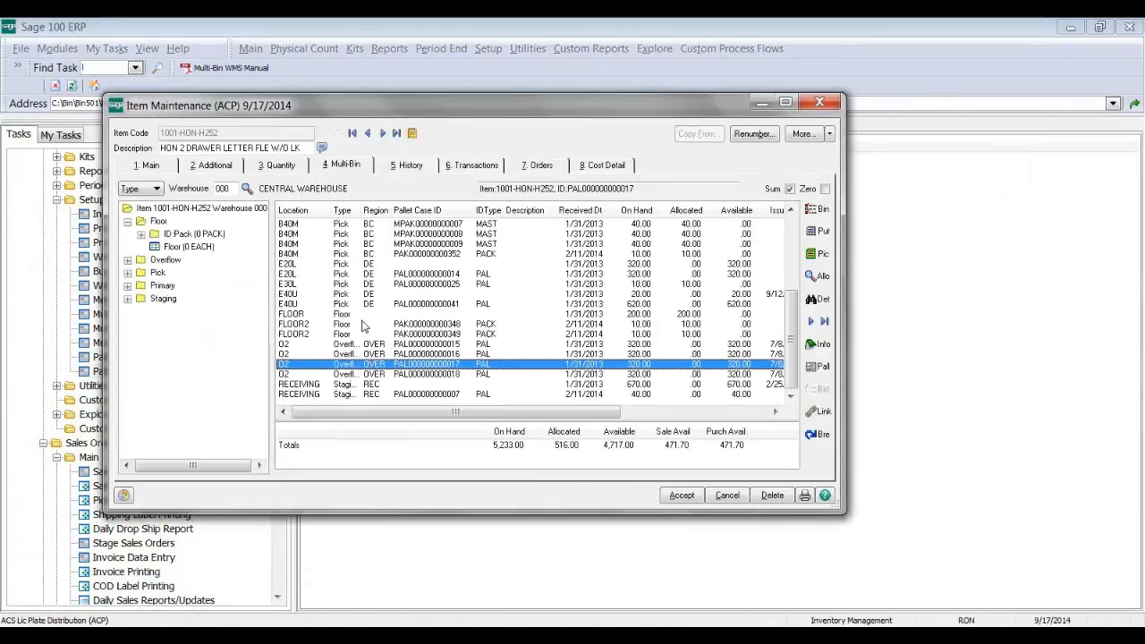
{"action": "left_click", "coordinate": [681, 495]}
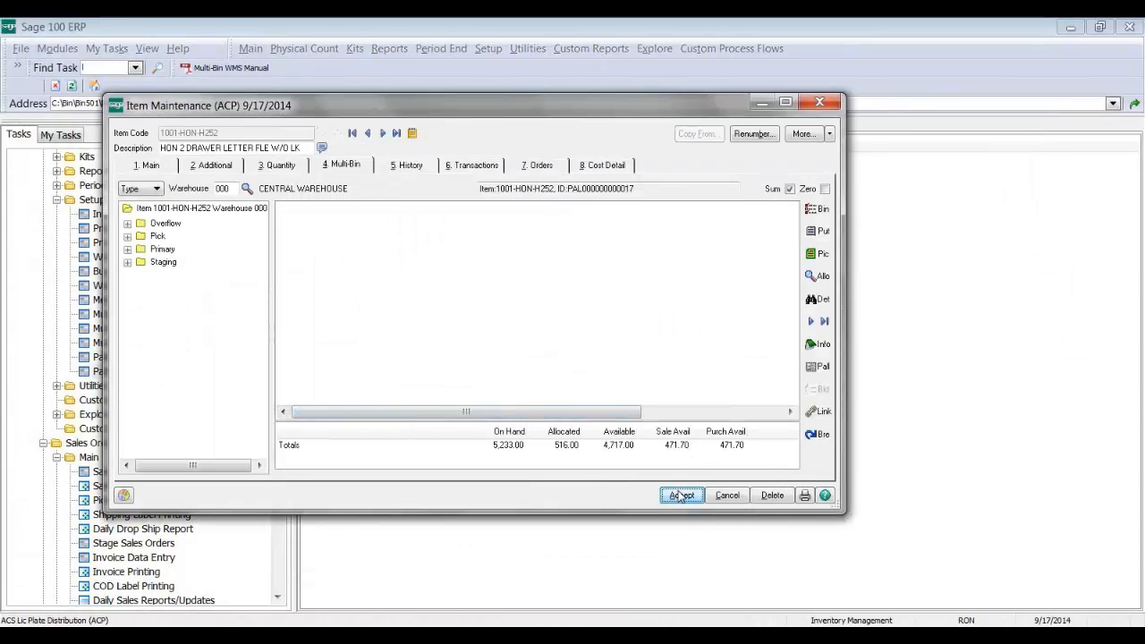
{"action": "type", "text": "GB"}
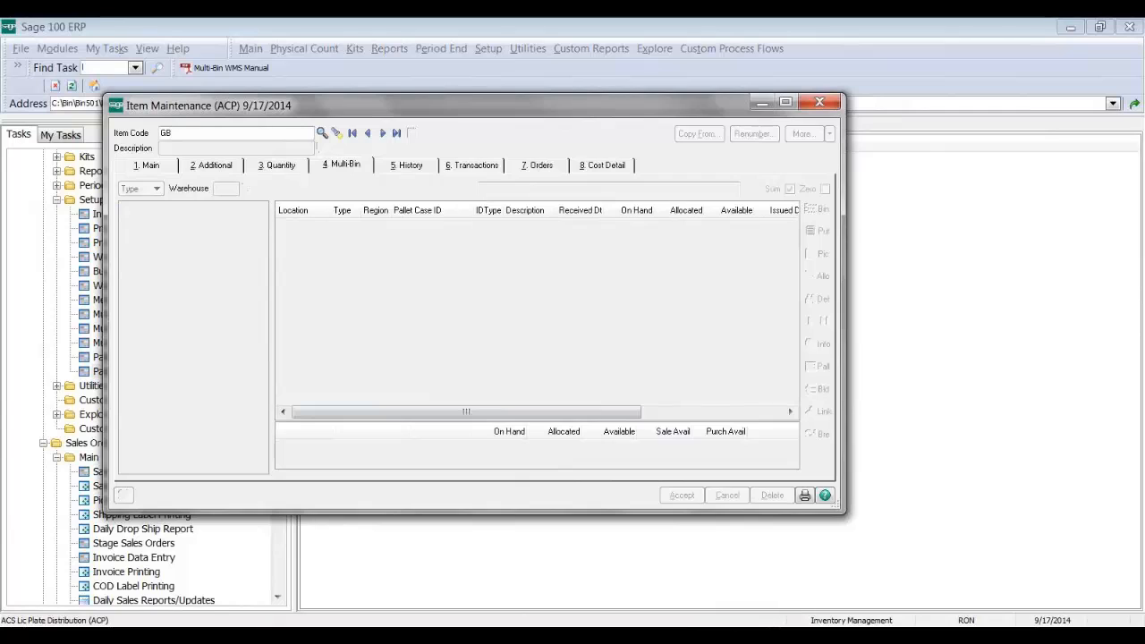
{"action": "key", "text": "F2"}
{"action": "key", "text": "Down"}
{"action": "key", "text": "Down"}
{"action": "key", "text": "Down"}
{"action": "key", "text": "Down"}
{"action": "key", "text": "Down"}
{"action": "key", "text": "Down"}
{"action": "key", "text": "Down"}
{"action": "key", "text": "Down"}
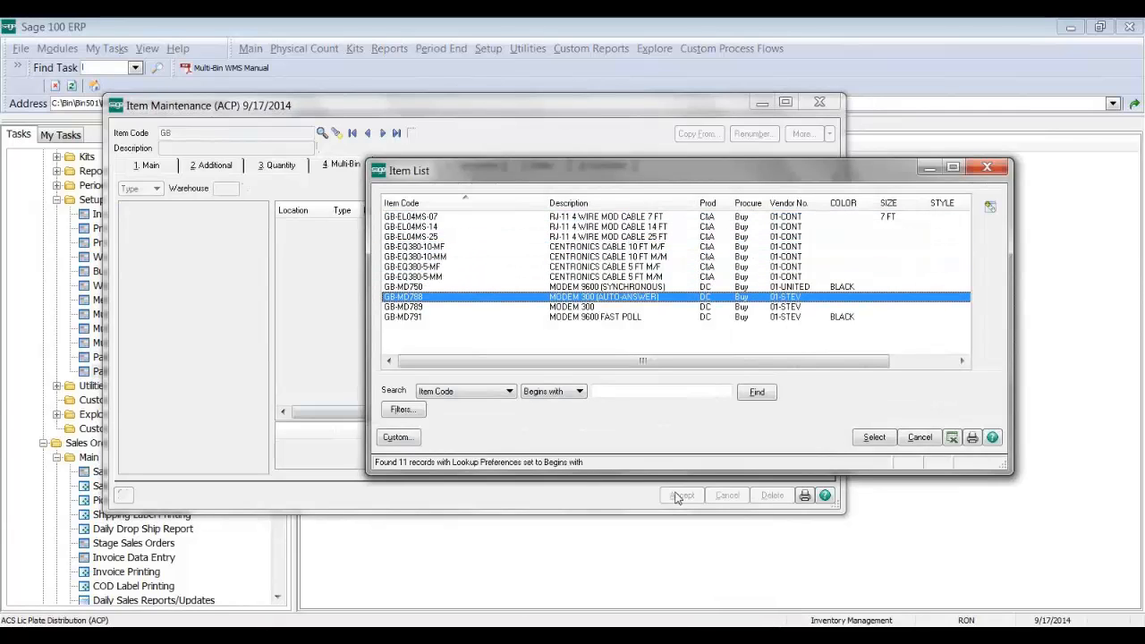
{"action": "key", "text": "Return"}
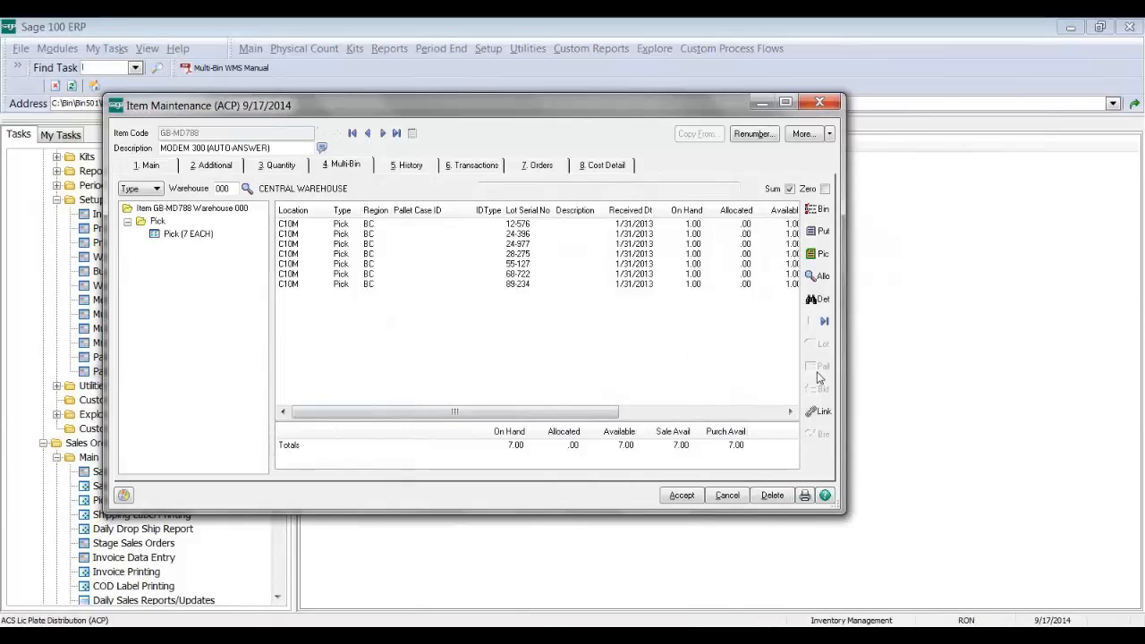
- Start an item transfer for GB-MD788 and select serial numbers 24-396, 24-977, 28-275 and 55-127
{"action": "left_click", "coordinate": [823, 323]}
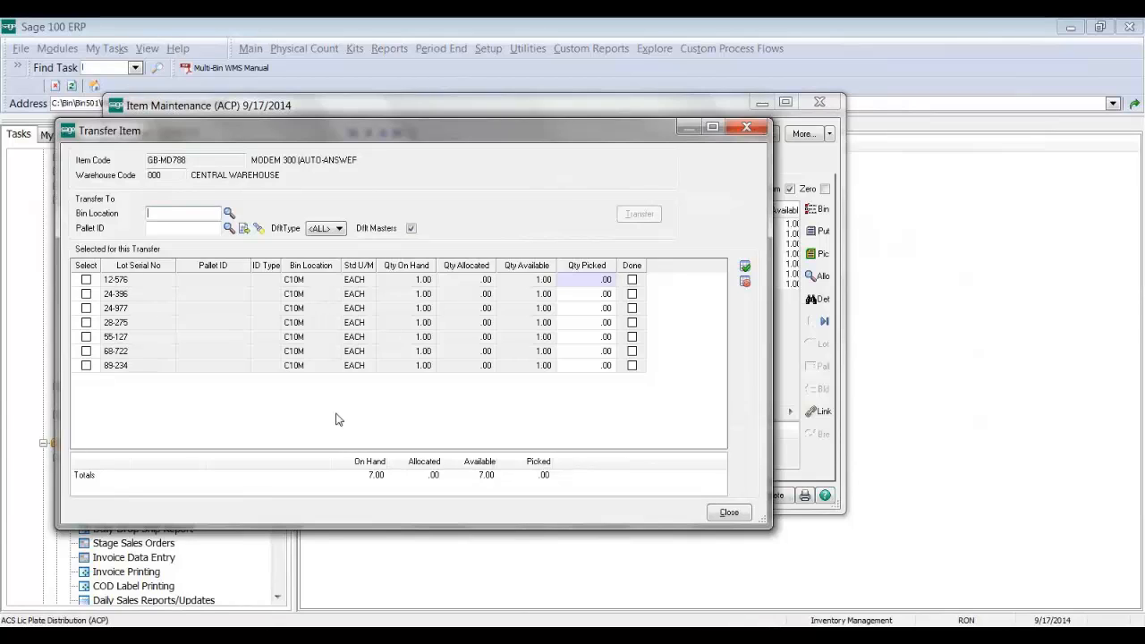
{"action": "left_click", "coordinate": [86, 293]}
{"action": "left_click", "coordinate": [86, 308]}
{"action": "left_click", "coordinate": [86, 322]}
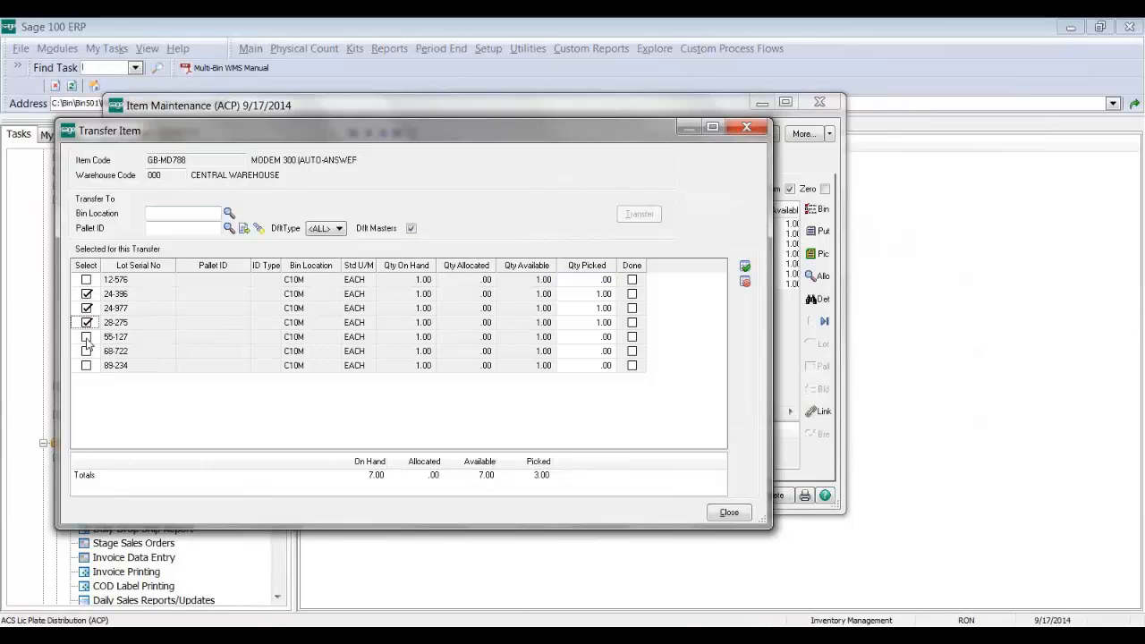
{"action": "left_click", "coordinate": [86, 336]}
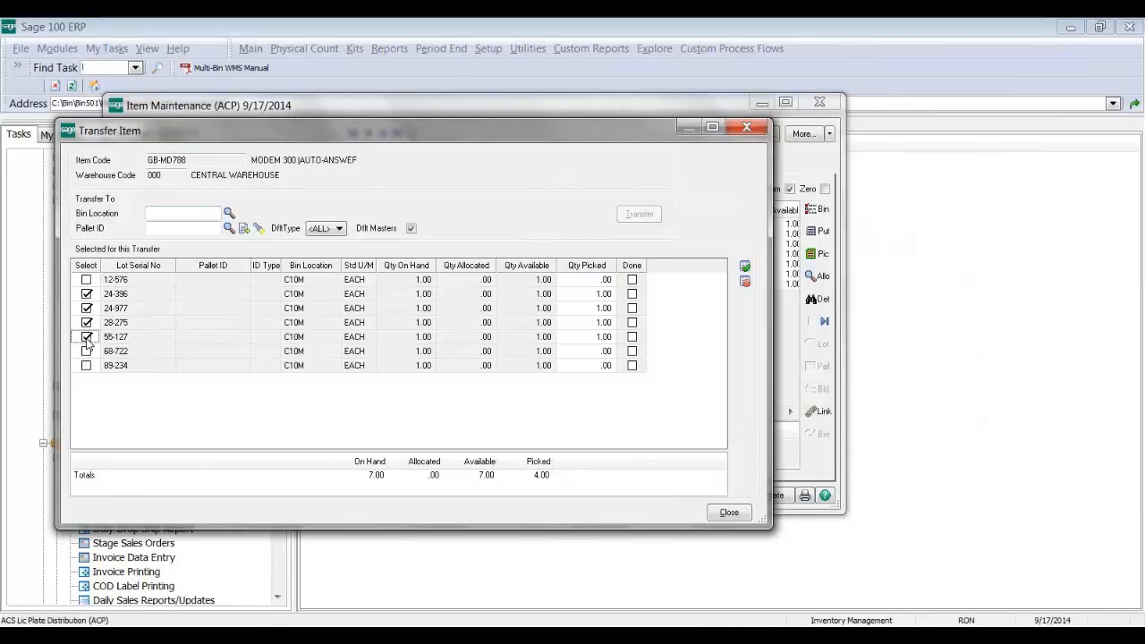
- Generate the next pallet ID of type PAL in bin STAGE and transfer the selected serial numbers
{"action": "left_click", "coordinate": [330, 230]}
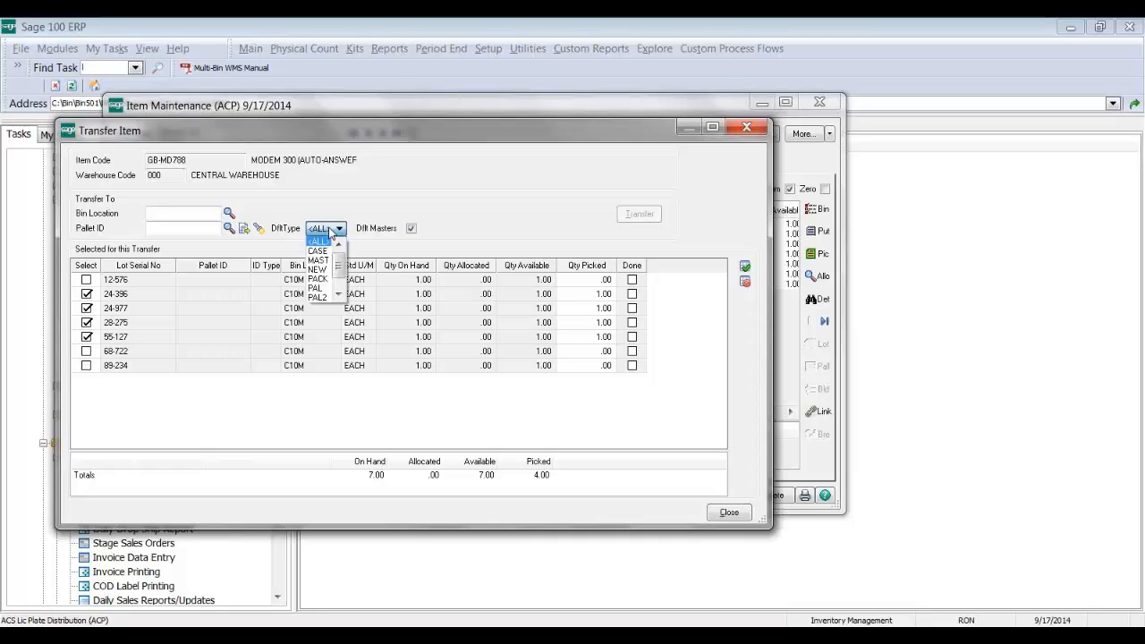
{"action": "left_click", "coordinate": [320, 290]}
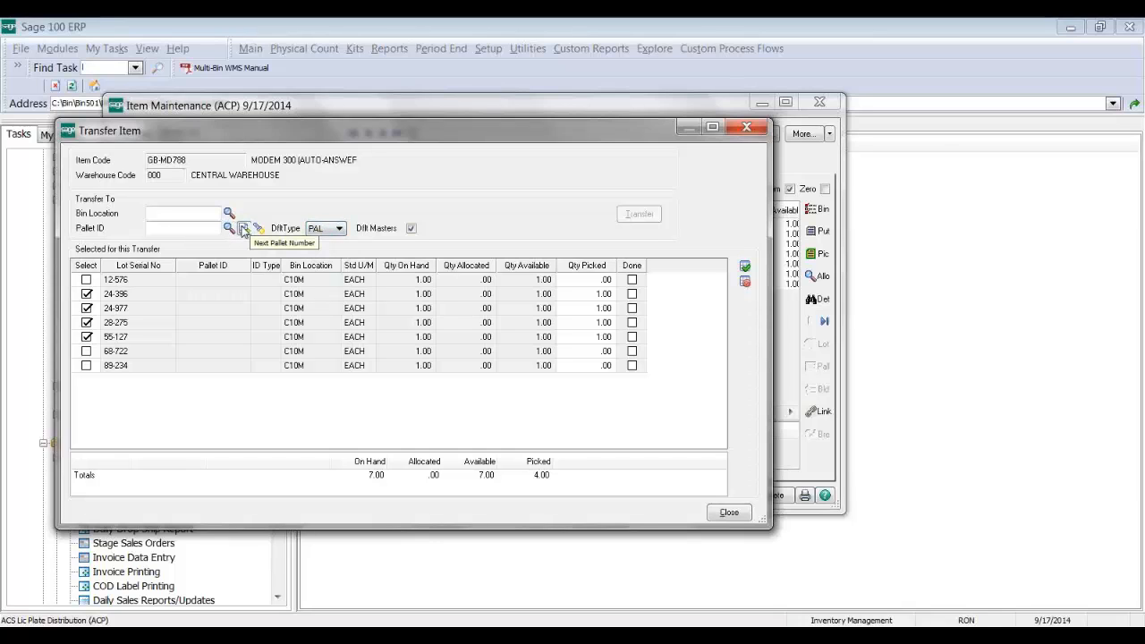
{"action": "left_click", "coordinate": [242, 230]}
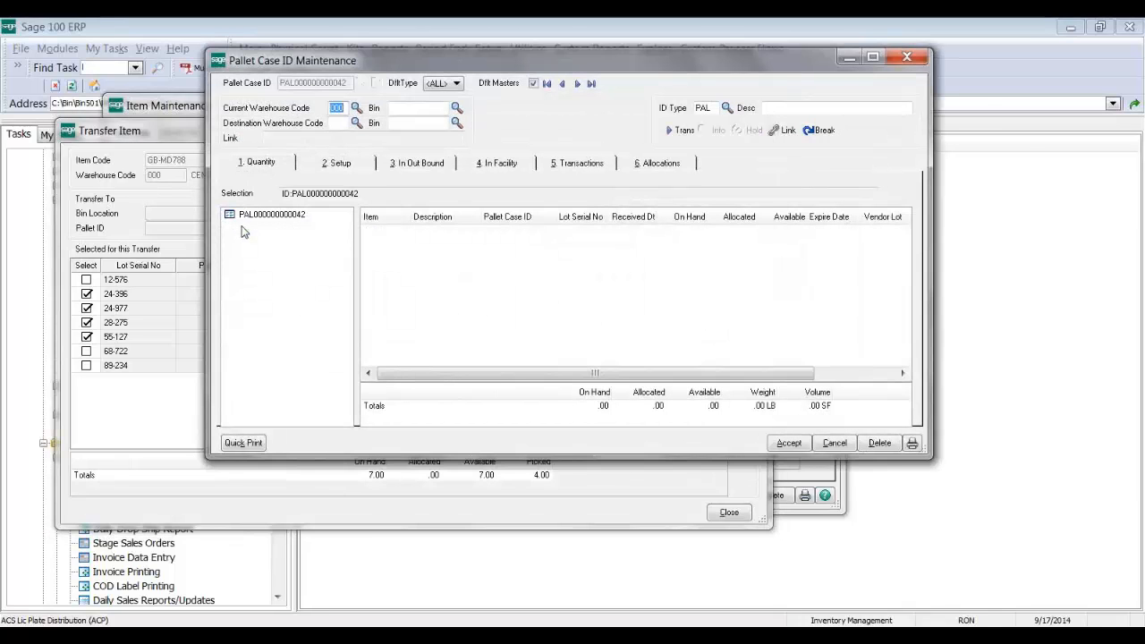
{"action": "left_click", "coordinate": [399, 108]}
{"action": "type", "text": "A"}
{"action": "type", "text": "STA"}
{"action": "key", "text": "Tab"}
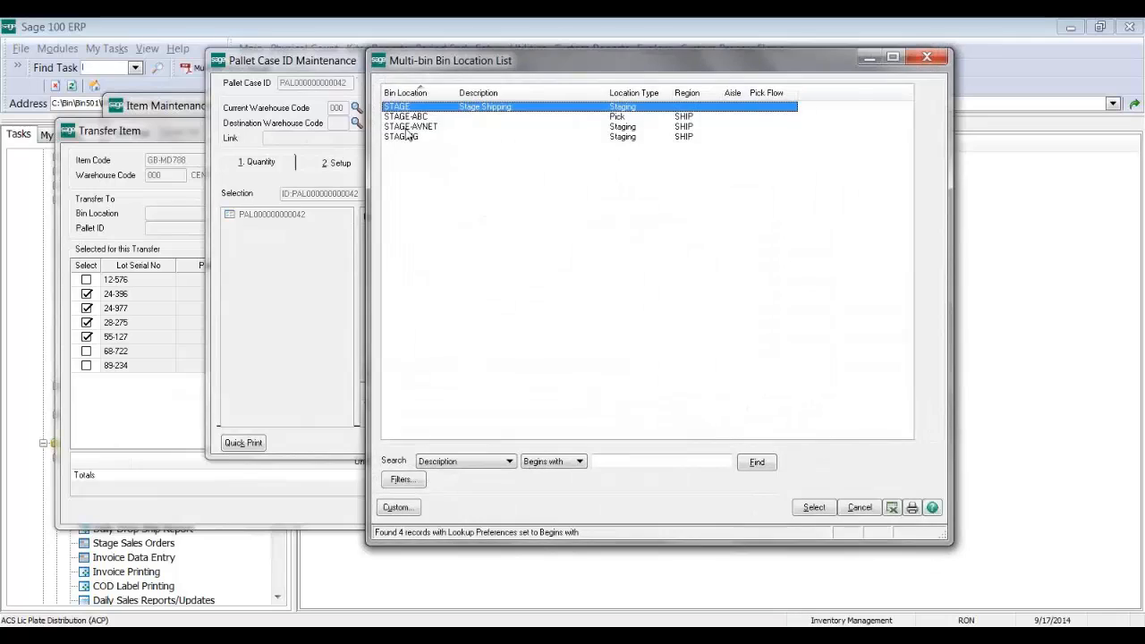
{"action": "key", "text": "Return"}
{"action": "left_click", "coordinate": [790, 443]}
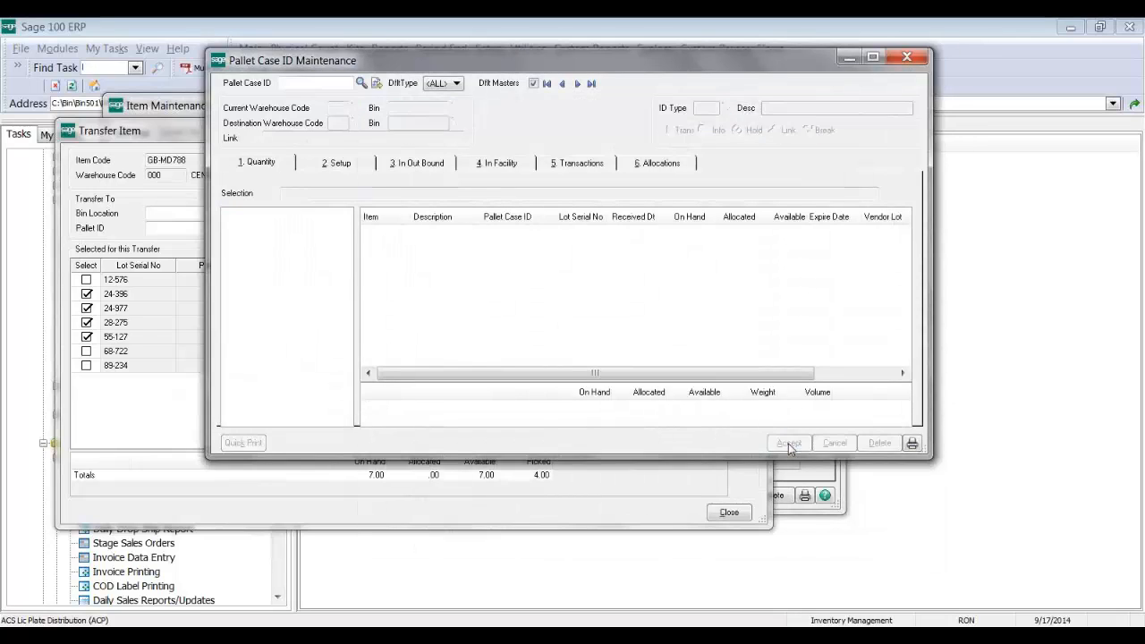
{"action": "left_click", "coordinate": [634, 218]}
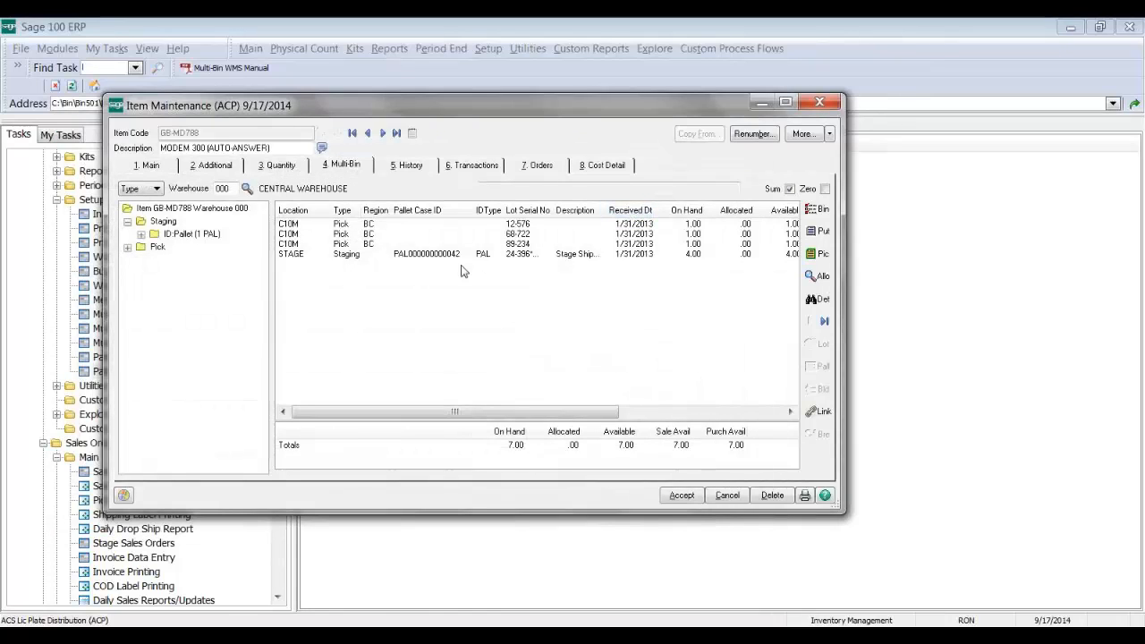
- Open the record of the pallet in bin STAGE, preview its STANDARD pallet list full size, and close the preview
{"action": "left_click", "coordinate": [335, 258]}
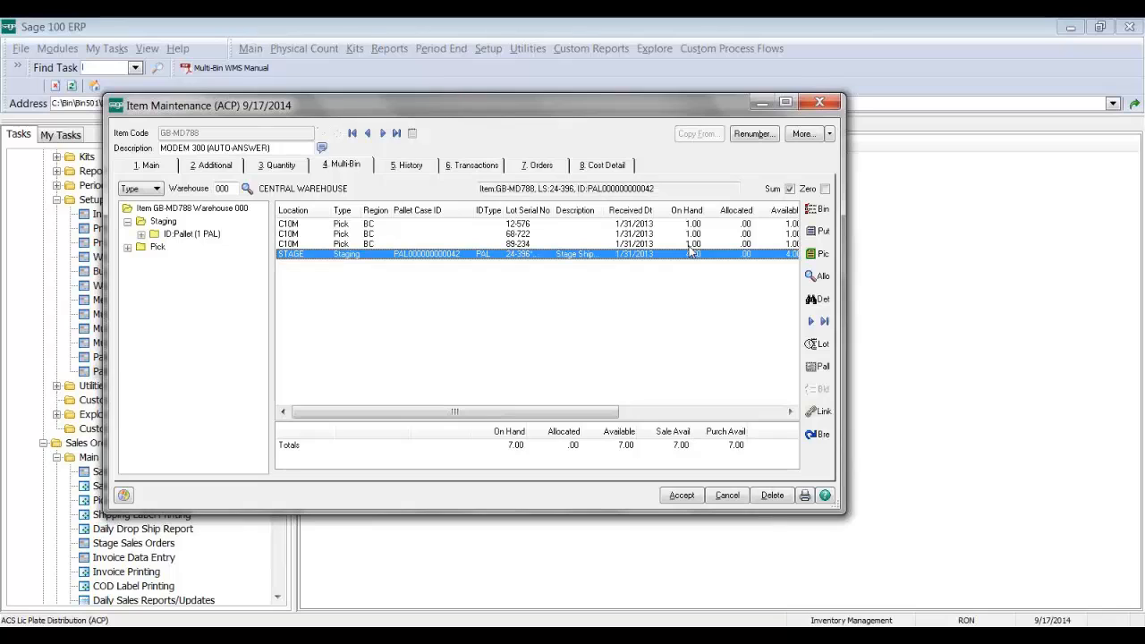
{"action": "left_click", "coordinate": [813, 367]}
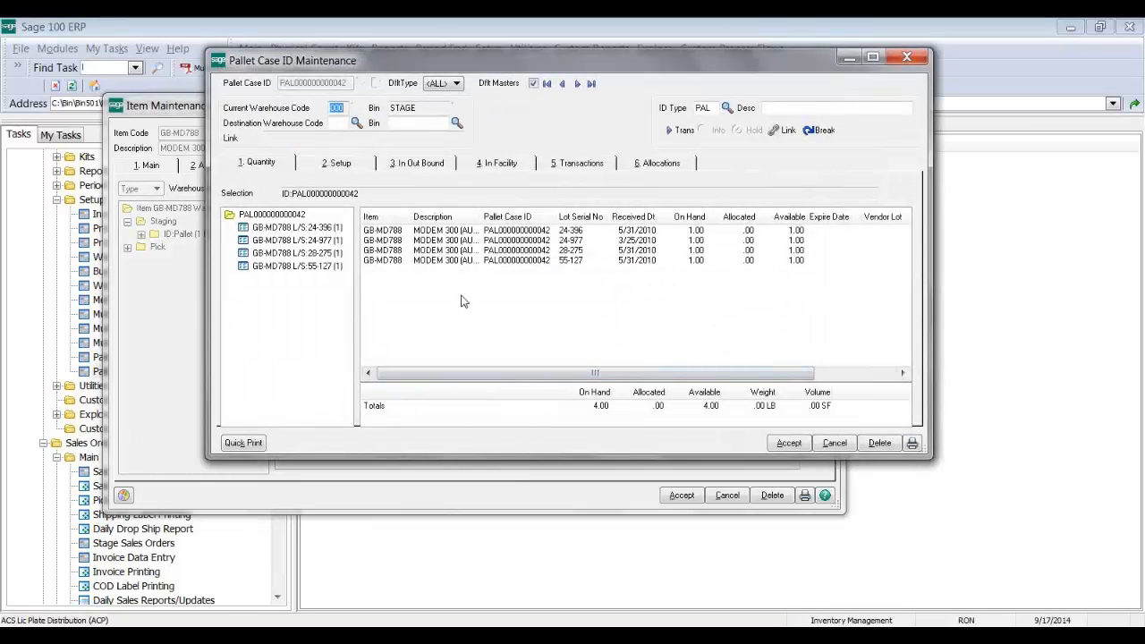
{"action": "left_click", "coordinate": [244, 445]}
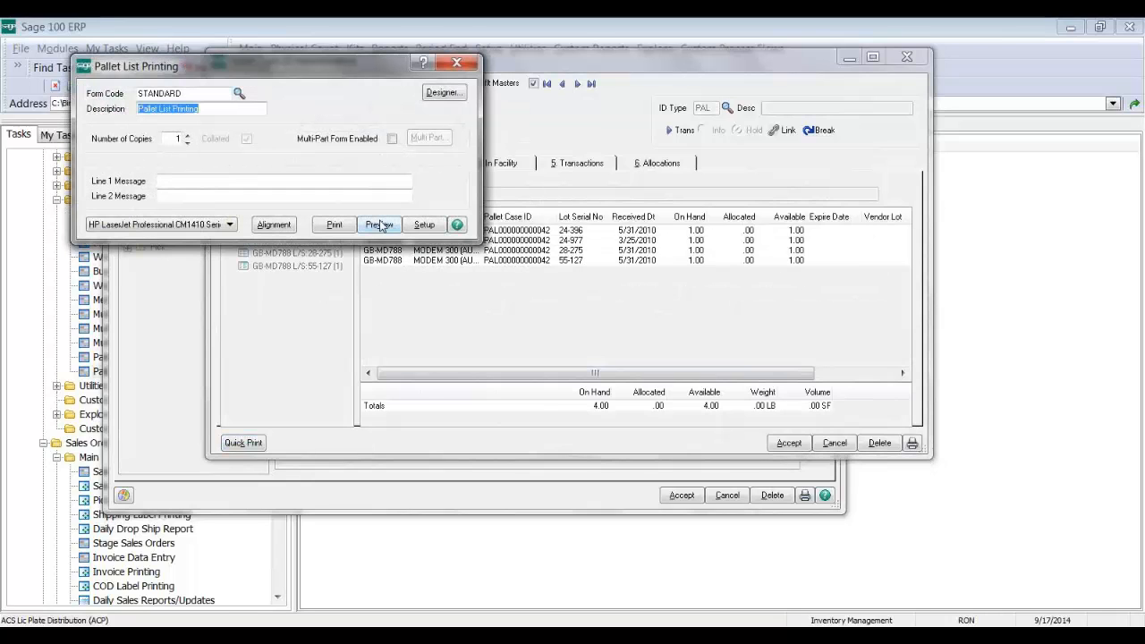
{"action": "left_click", "coordinate": [380, 225]}
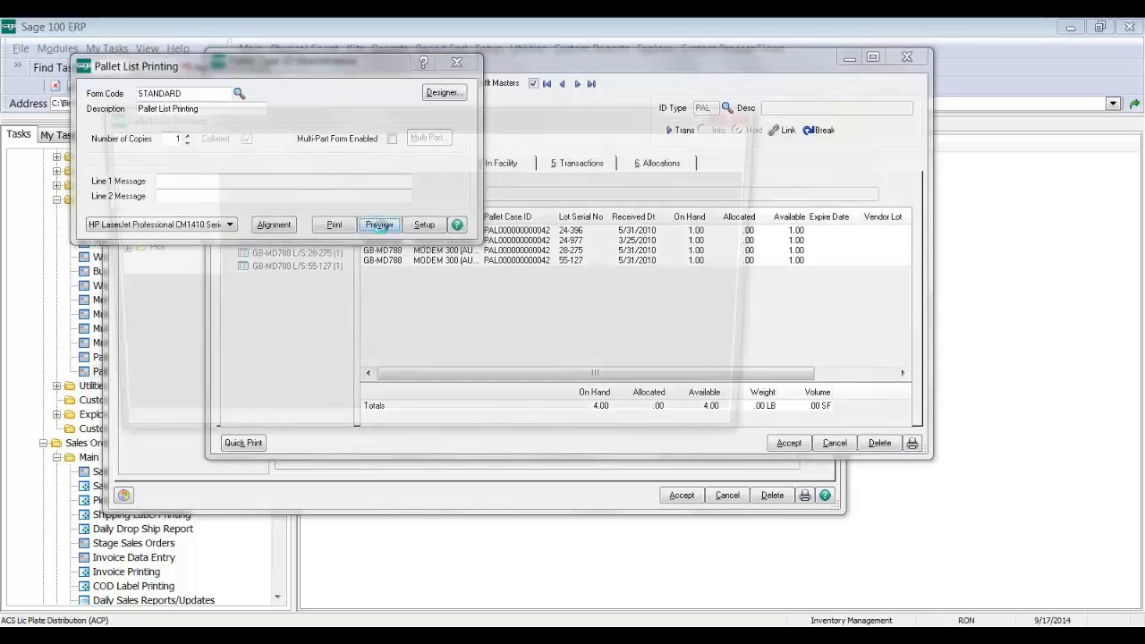
{"action": "left_click", "coordinate": [711, 113]}
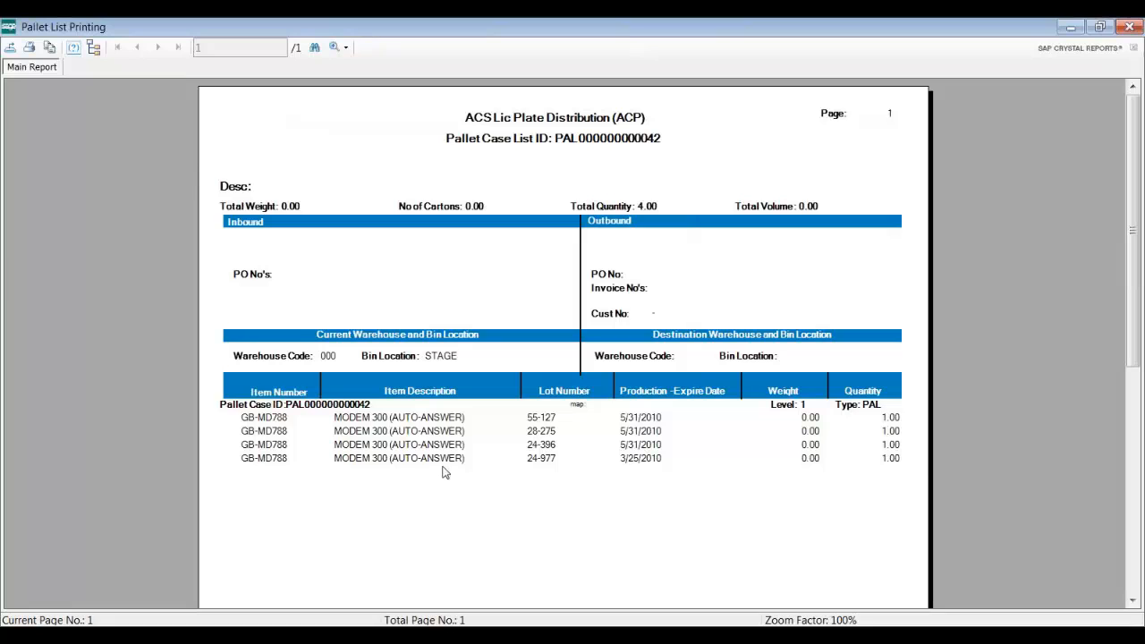
{"action": "left_click", "coordinate": [1126, 26]}
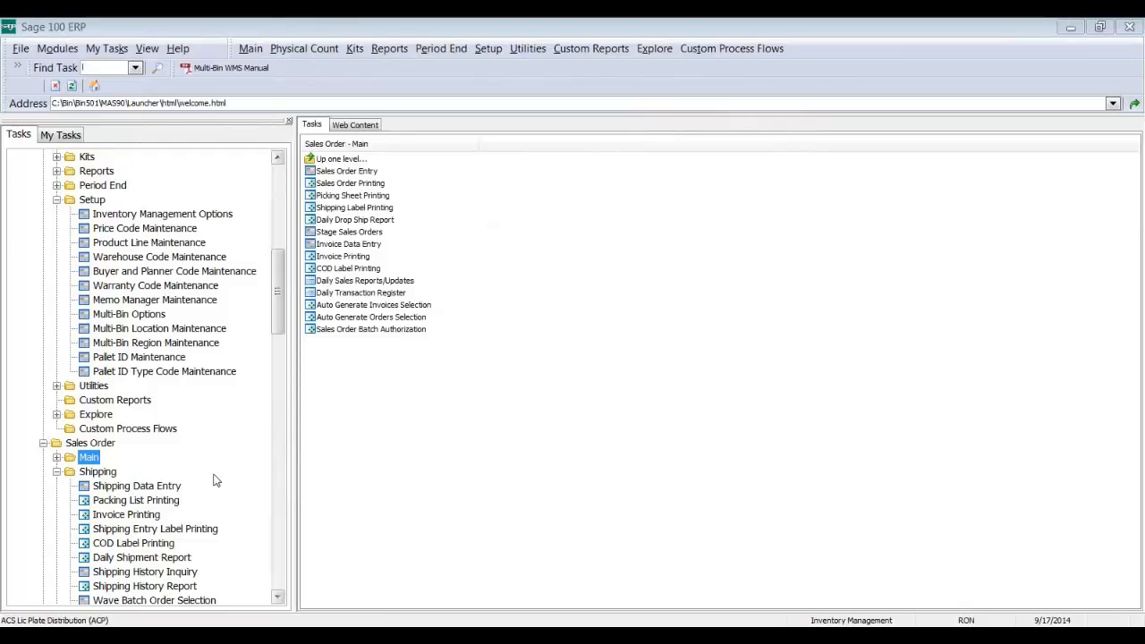
- Open Shipping Data Entry from the Sales Order shipping tasks, load the sales order by its number, and select its GB-MD788 line
{"action": "left_click", "coordinate": [215, 484]}
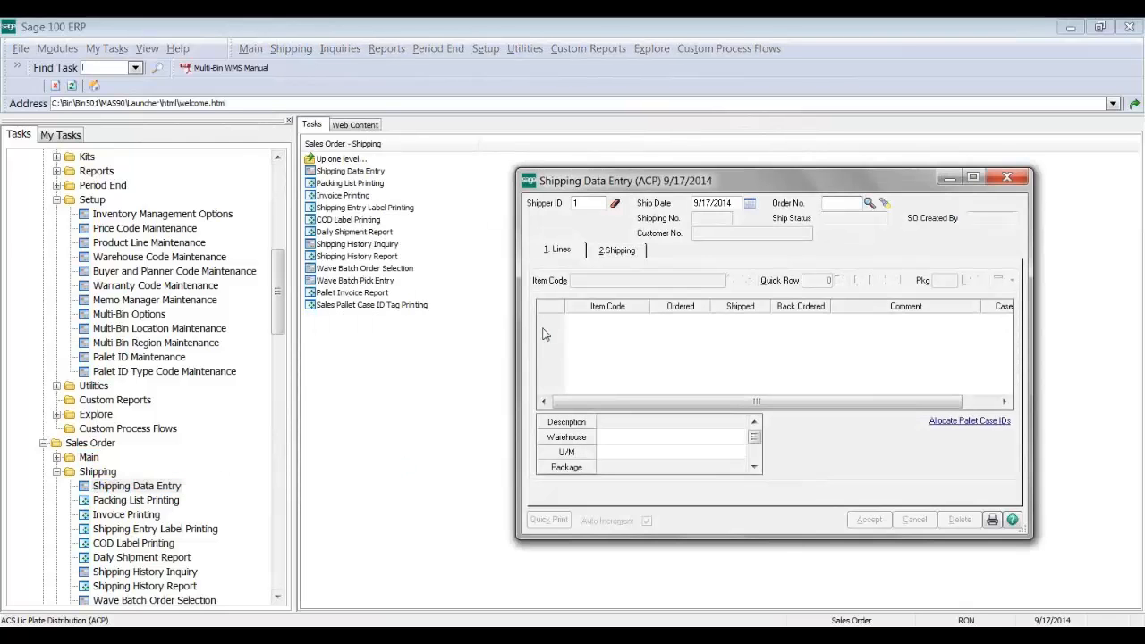
{"action": "type", "text": "189"}
{"action": "key", "text": "Tab"}
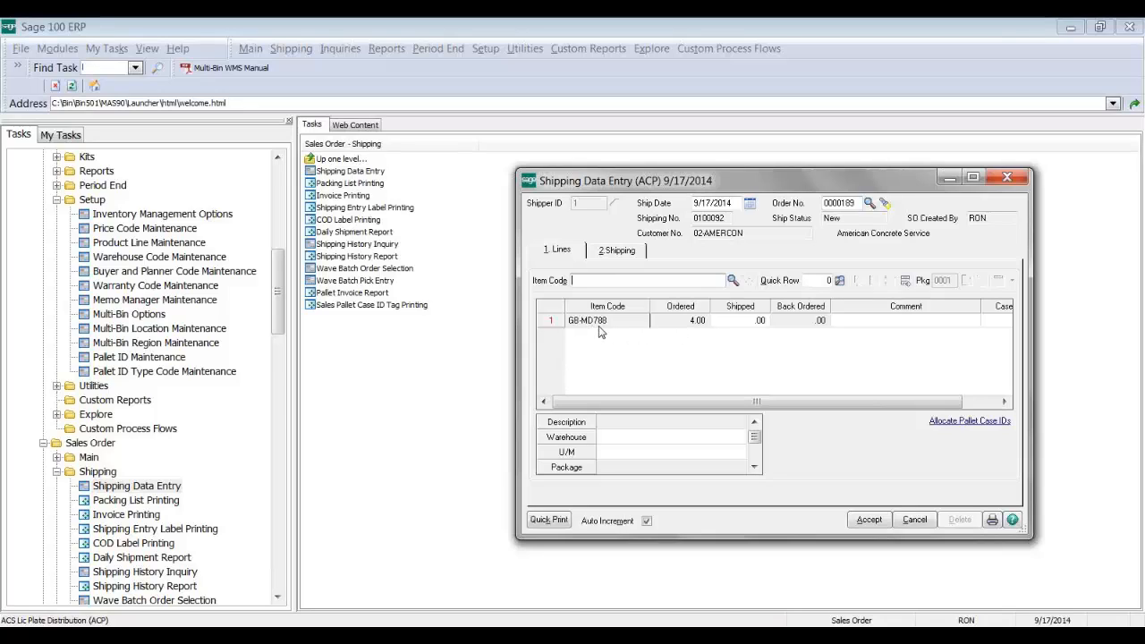
{"action": "left_click", "coordinate": [726, 322]}
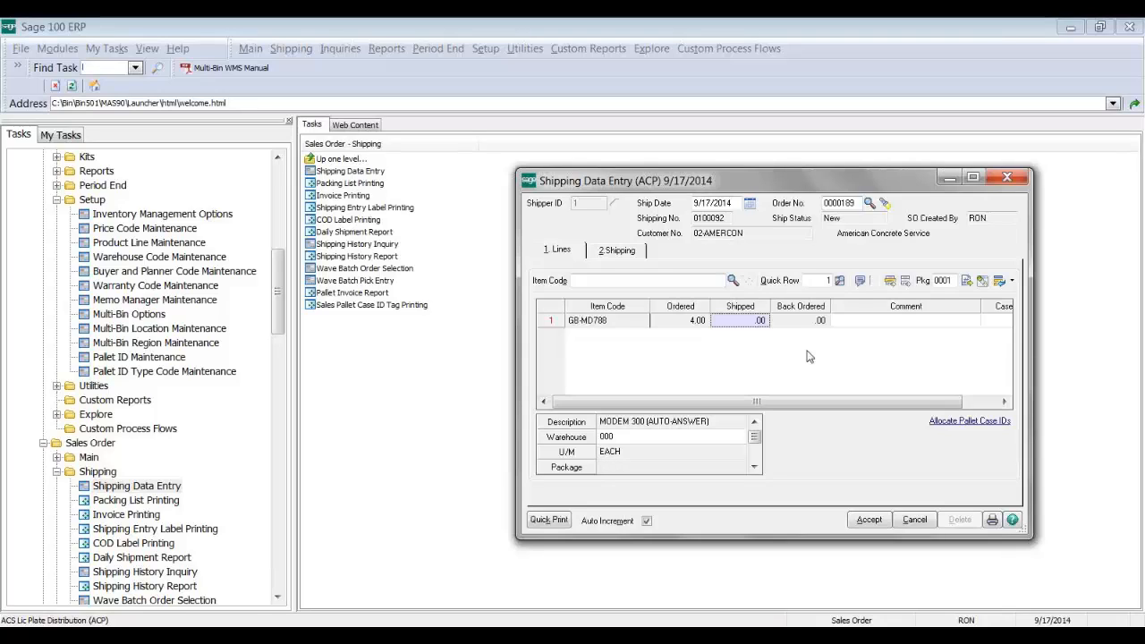
{"action": "left_click", "coordinate": [953, 422]}
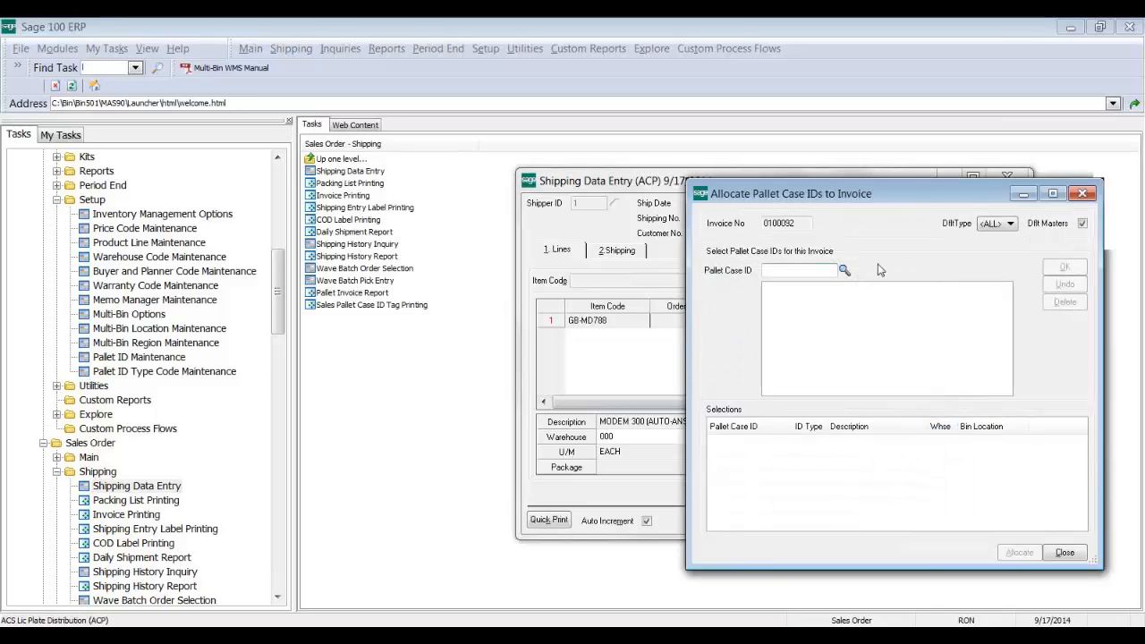
{"action": "left_click", "coordinate": [845, 271]}
{"action": "scroll", "coordinate": [794, 260], "scroll_direction": "down", "scroll_amount": 7}
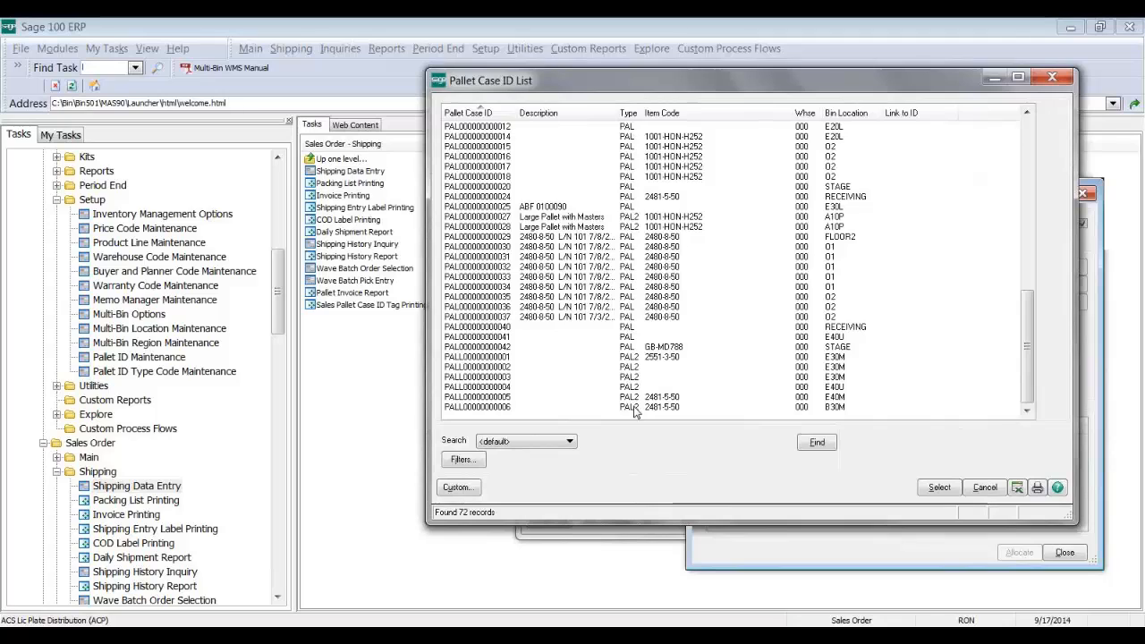
{"action": "double_click", "coordinate": [667, 347]}
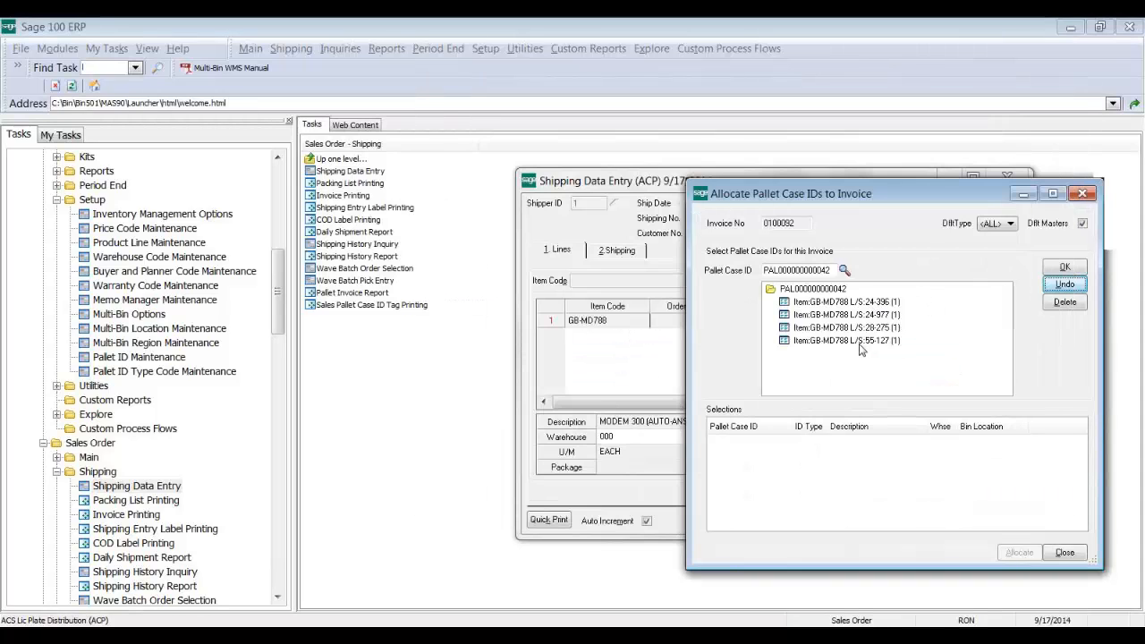
{"action": "left_click", "coordinate": [1048, 268]}
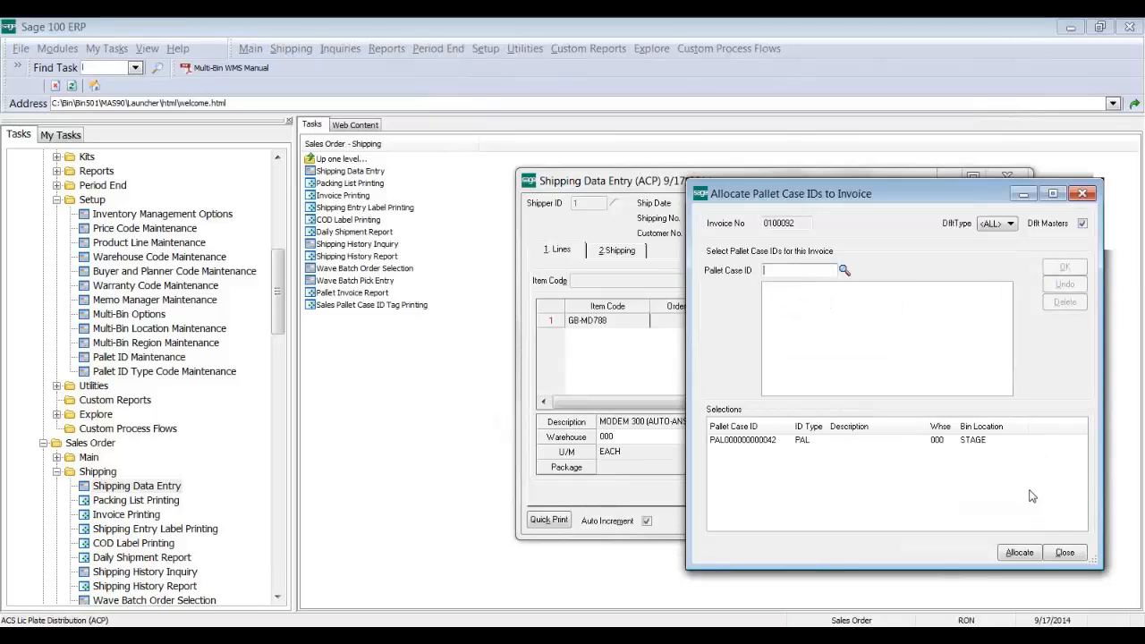
{"action": "left_click", "coordinate": [1020, 553]}
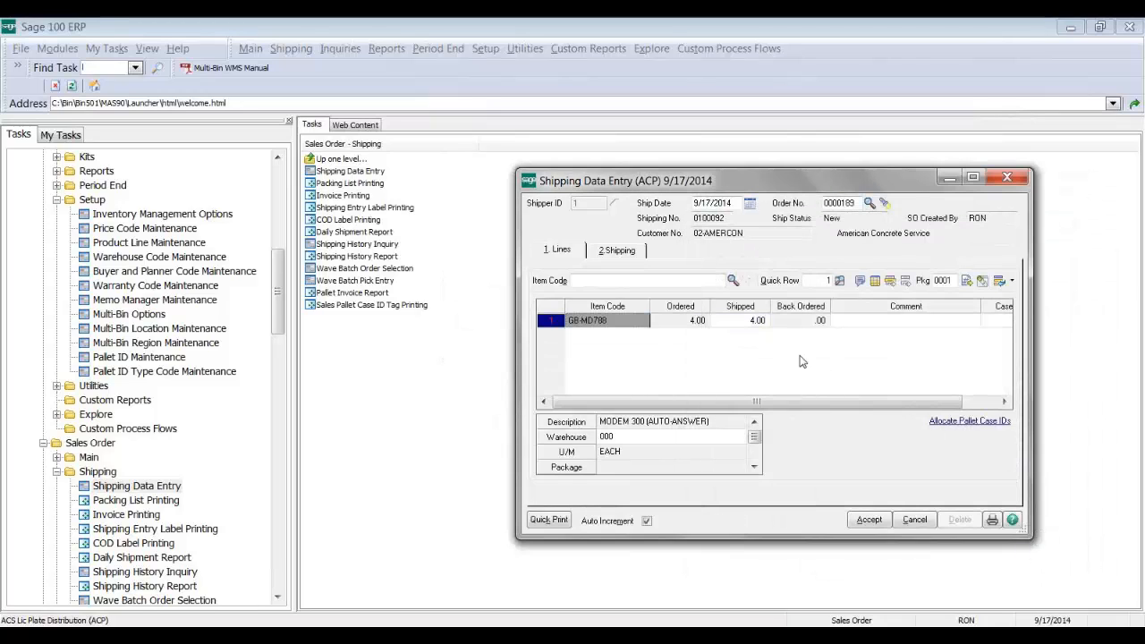
- Review the multi-bin distribution of the GB-MD788 shipping line and confirm it
{"action": "left_click", "coordinate": [742, 324]}
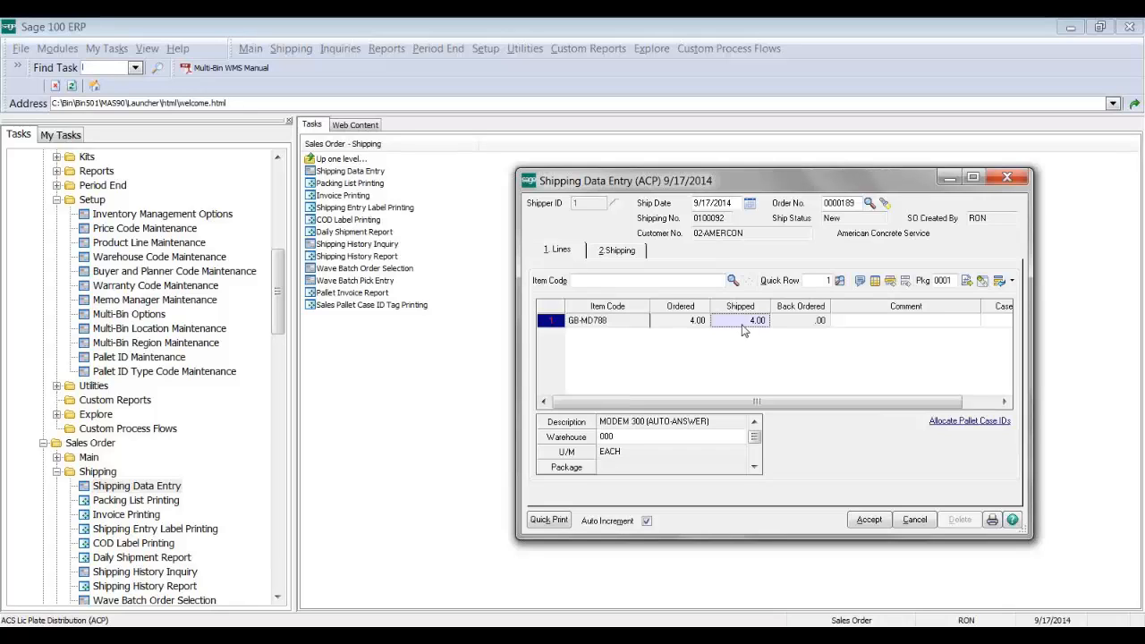
{"action": "left_click", "coordinate": [874, 281]}
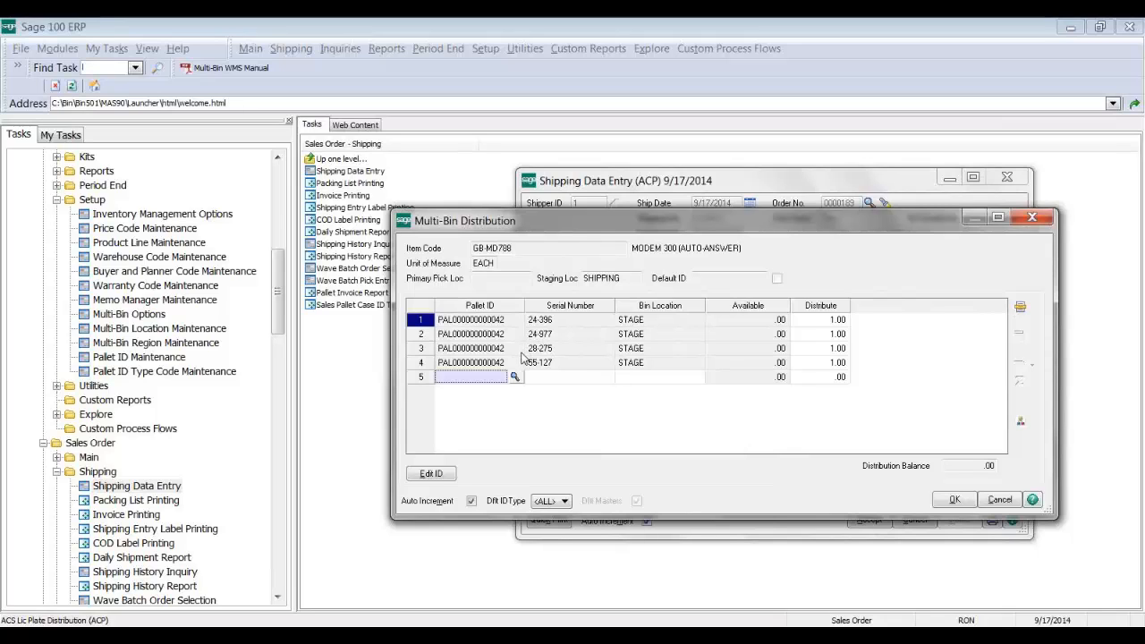
{"action": "left_click", "coordinate": [937, 502]}
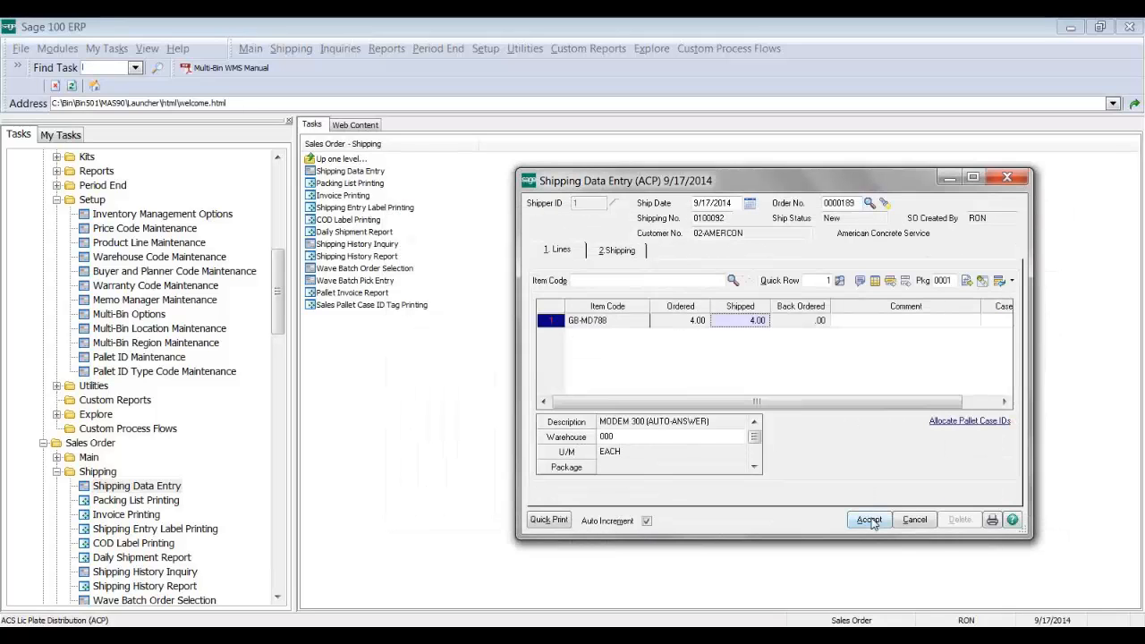
- Accept the shipment and dismiss the form template selection and printing dialog without printing
{"action": "left_click", "coordinate": [868, 520]}
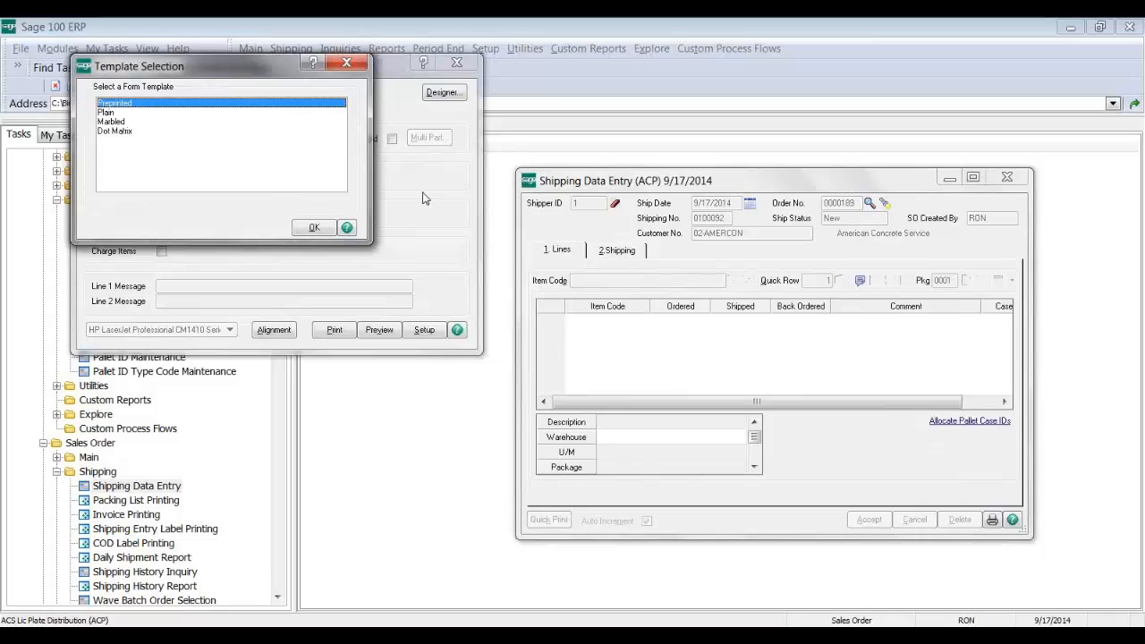
{"action": "left_click", "coordinate": [347, 62]}
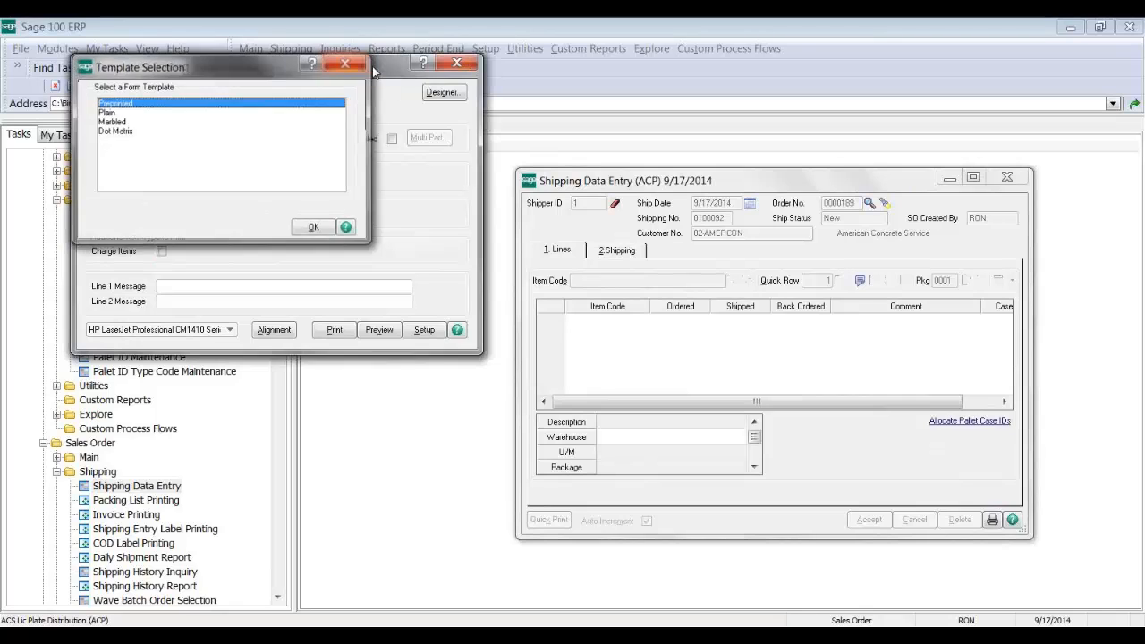
{"action": "left_click", "coordinate": [468, 62]}
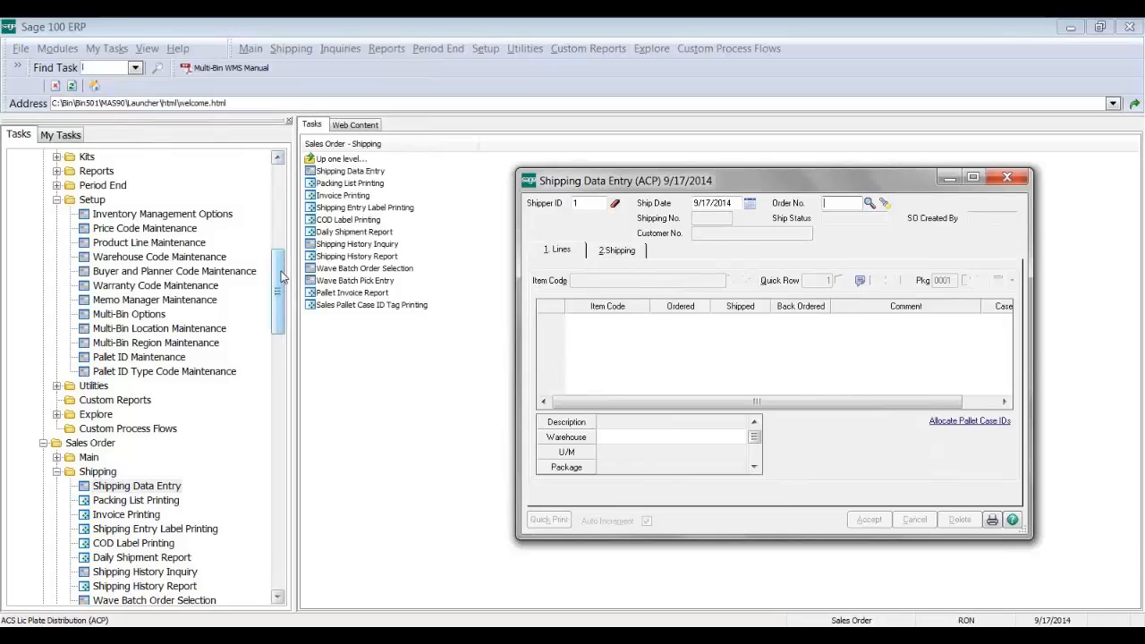
- Preview the Pallet Invoice Report from the Inventory Management reports for all invoices and examine its second page
{"action": "left_click_drag", "start_coordinate": [281, 275], "coordinate": [282, 257]}
{"action": "left_click", "coordinate": [126, 250]}
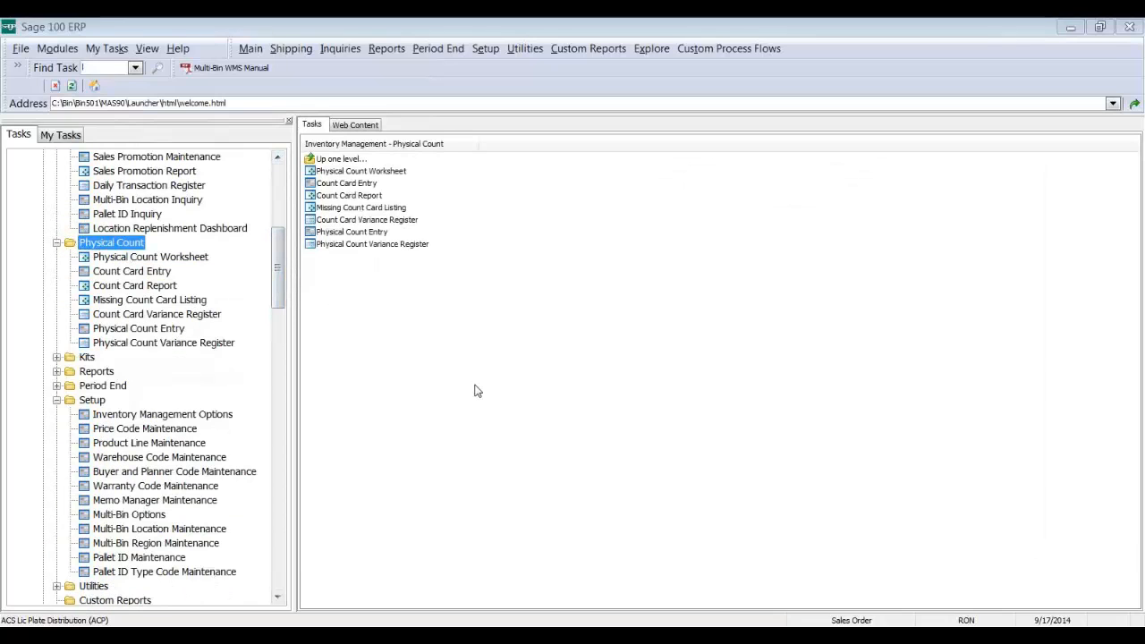
{"action": "left_click", "coordinate": [95, 371]}
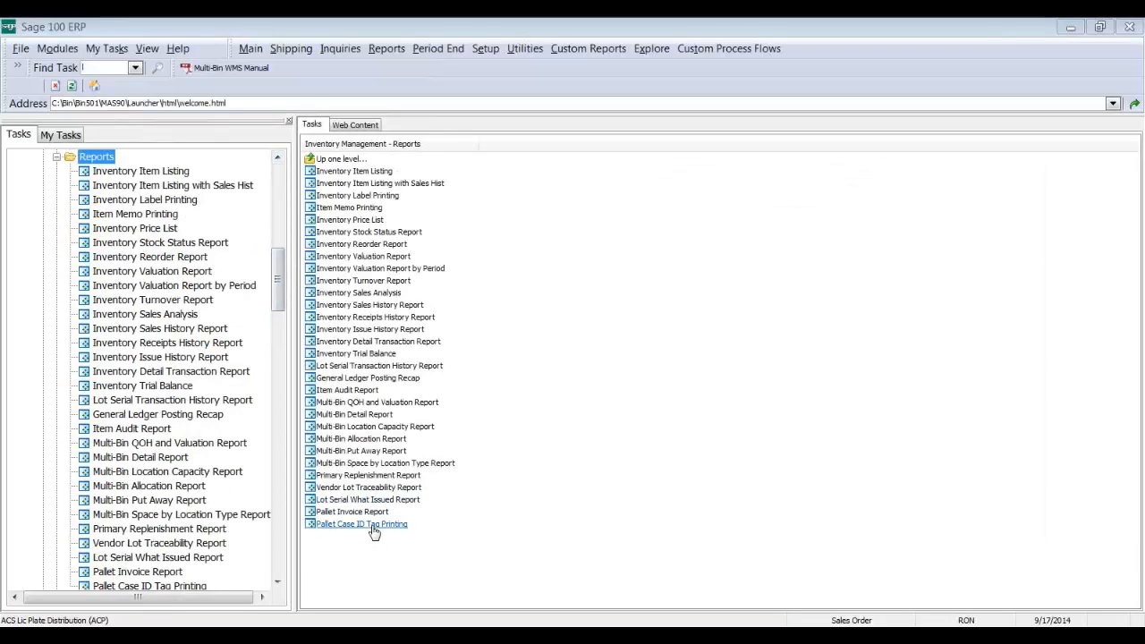
{"action": "left_click", "coordinate": [374, 511]}
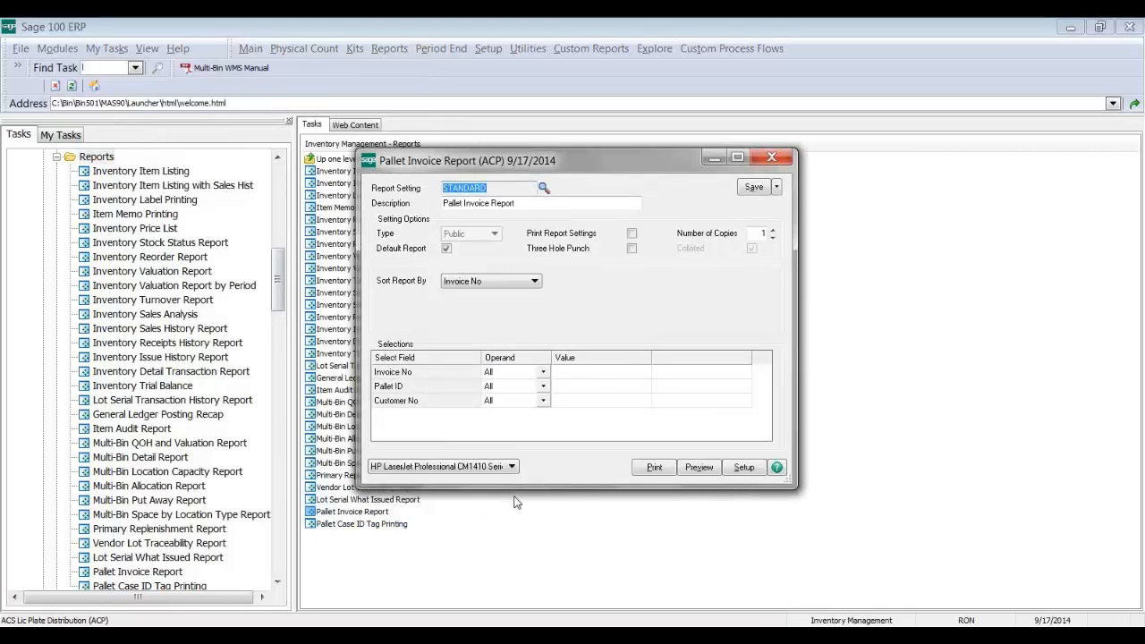
{"action": "left_click", "coordinate": [695, 468]}
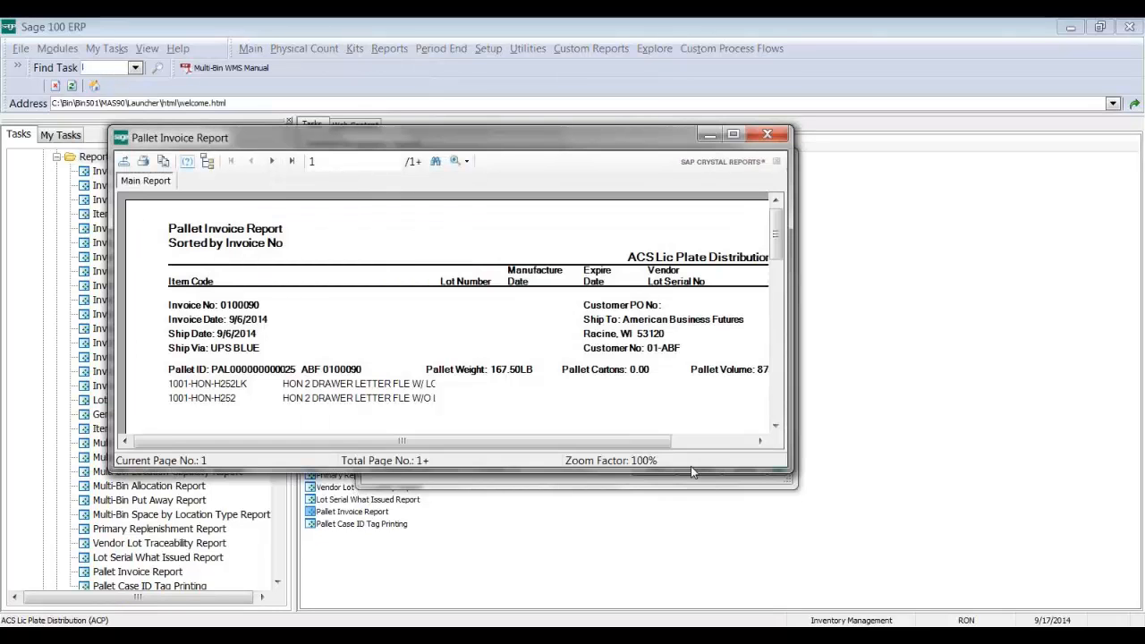
{"action": "left_click", "coordinate": [733, 134]}
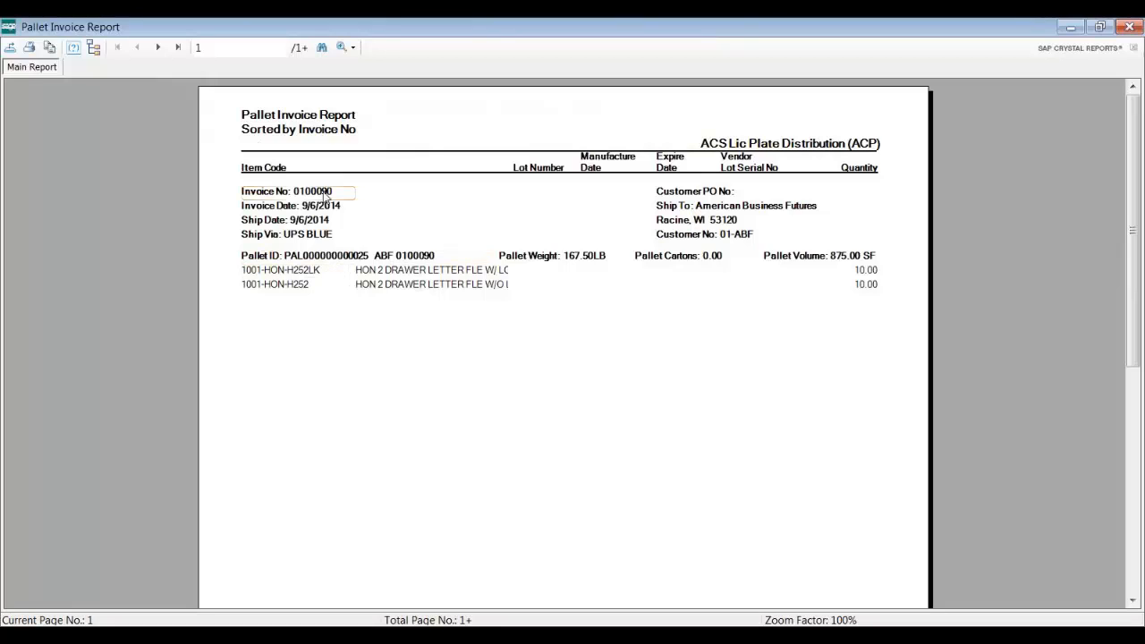
{"action": "left_click", "coordinate": [158, 46]}
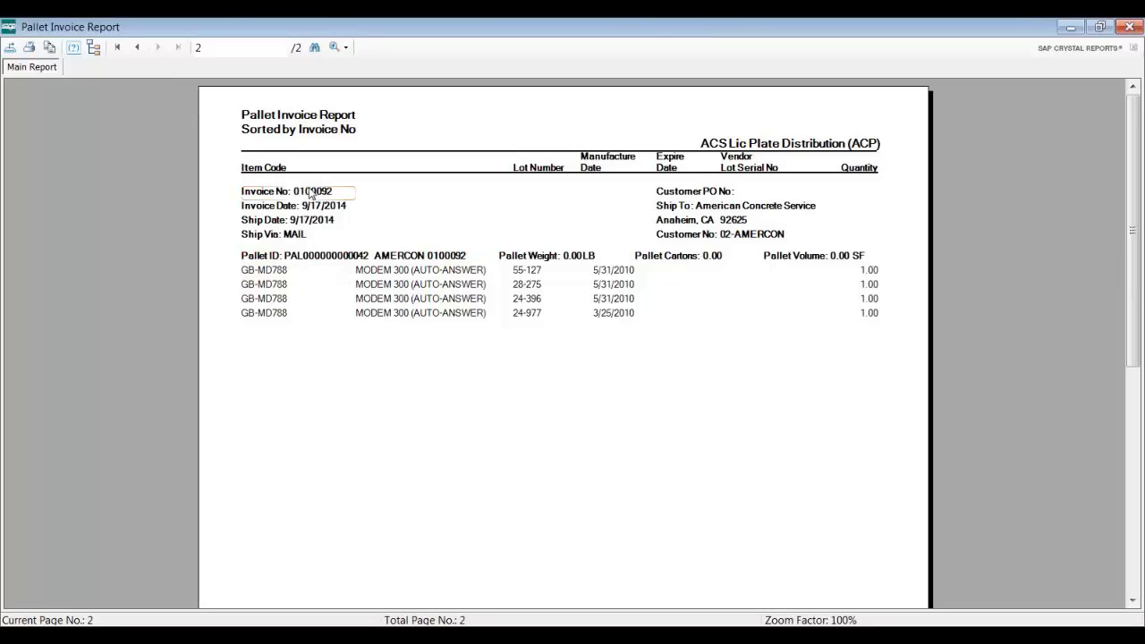
- Close the report preview, review the Directed Pick allocation settings in Multi-Bin Options, and accept them
{"action": "left_click", "coordinate": [1128, 28]}
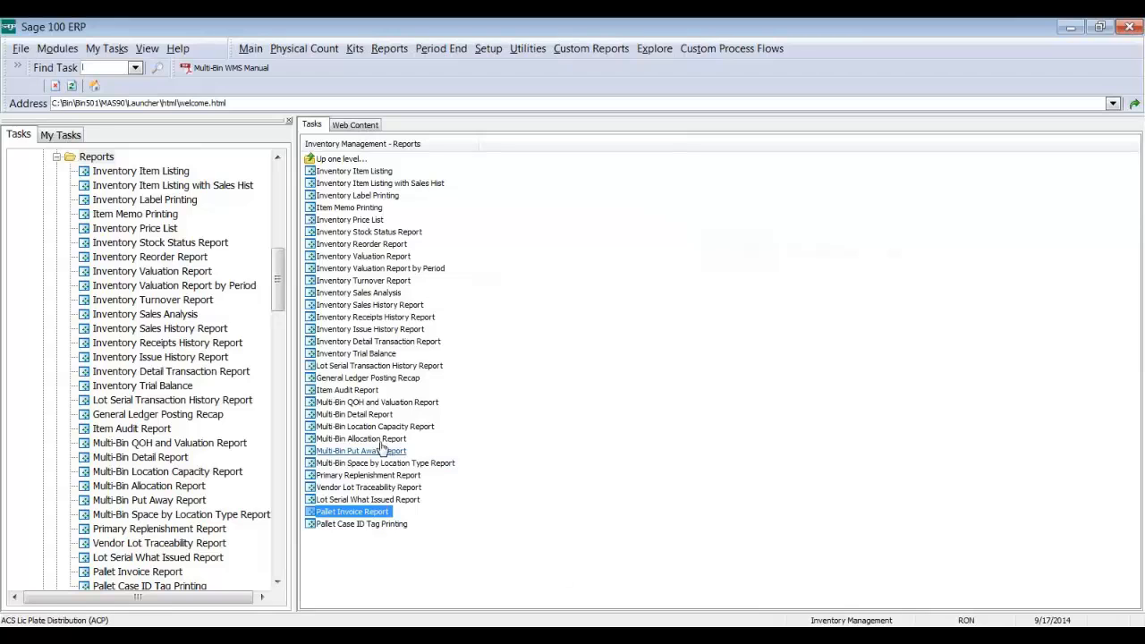
{"action": "left_click_drag", "start_coordinate": [276, 279], "coordinate": [275, 329]}
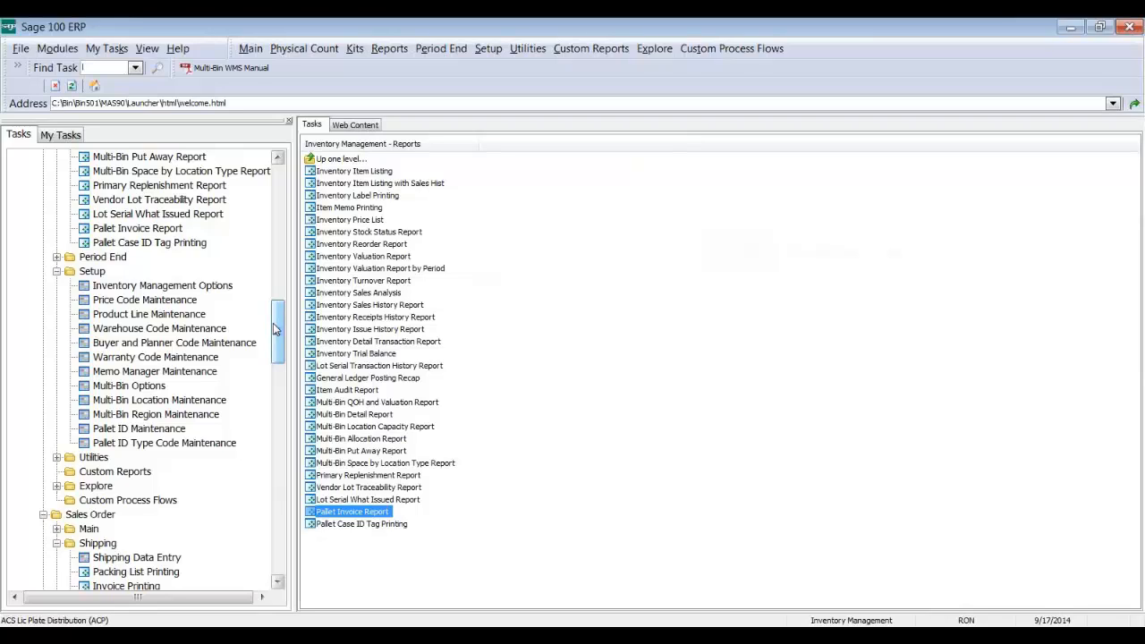
{"action": "left_click", "coordinate": [129, 386]}
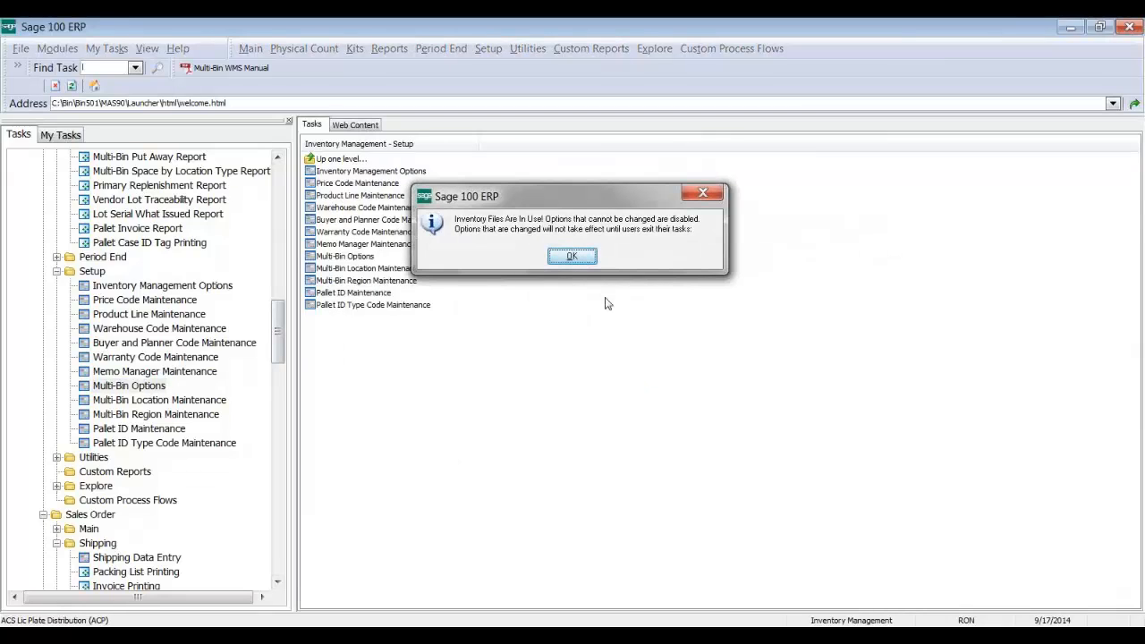
{"action": "left_click", "coordinate": [572, 256]}
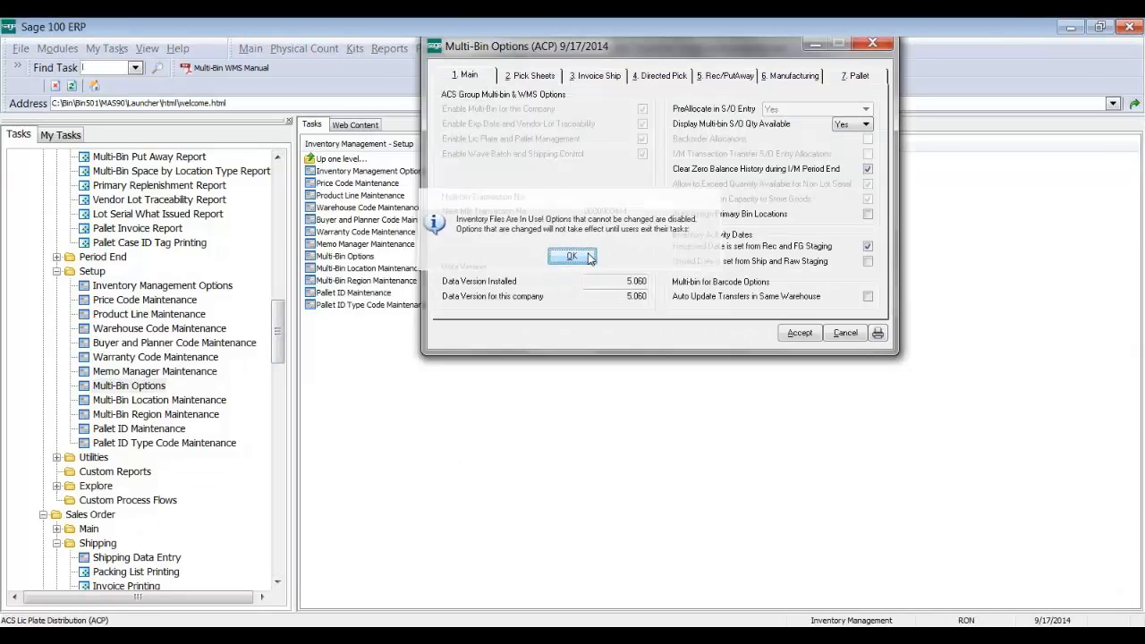
{"action": "left_click", "coordinate": [651, 79]}
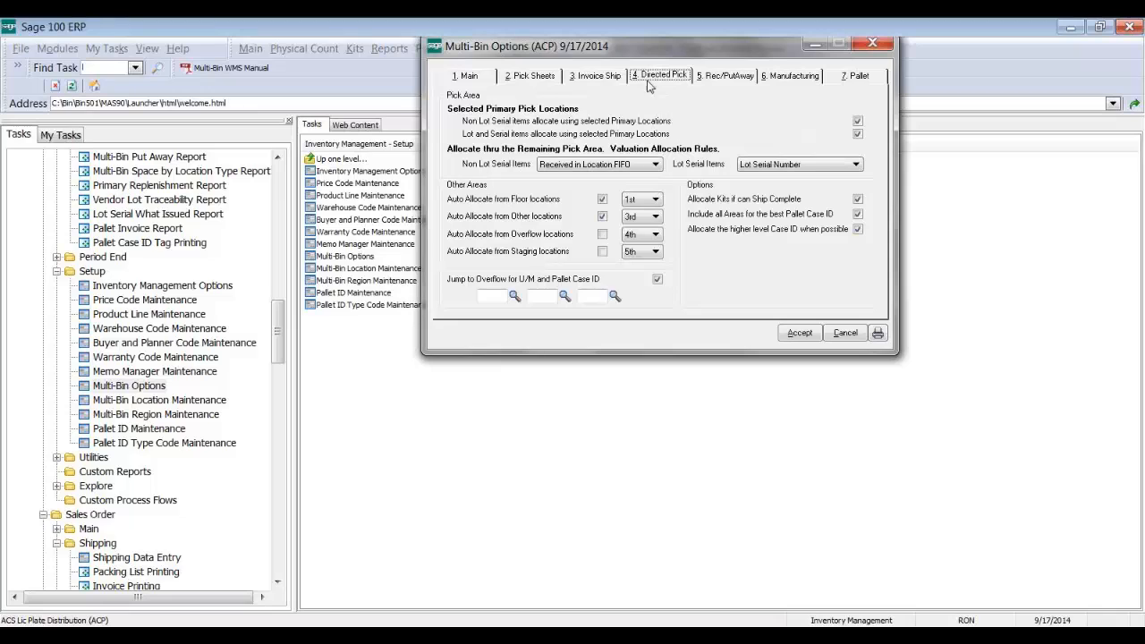
{"action": "left_click_drag", "start_coordinate": [596, 54], "coordinate": [467, 72]}
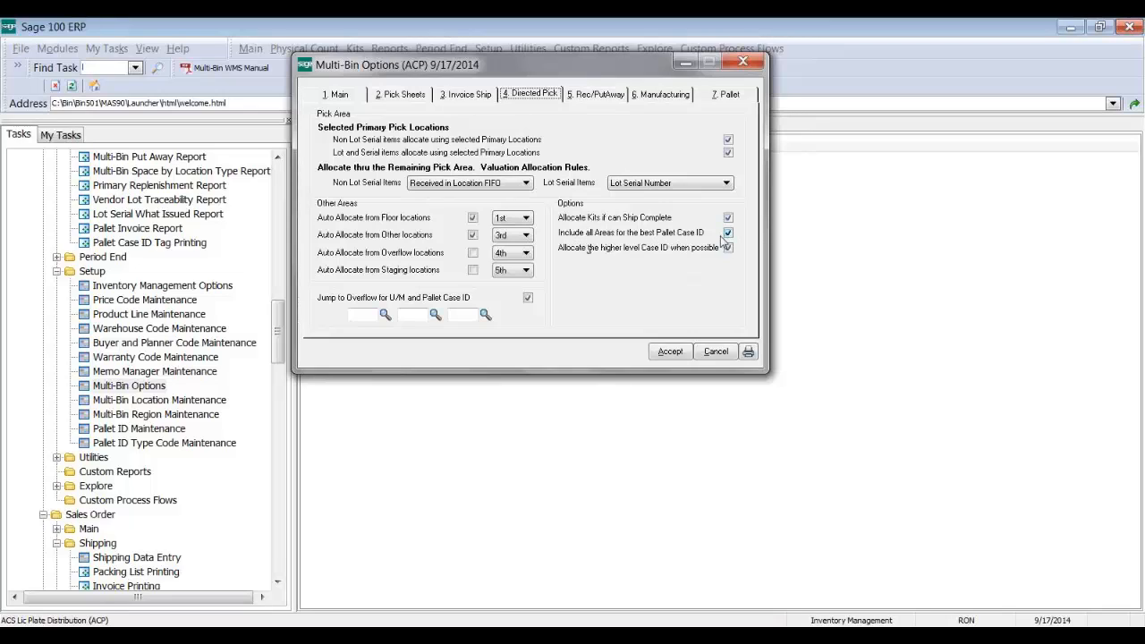
{"action": "mouse_move", "coordinate": [721, 239]}
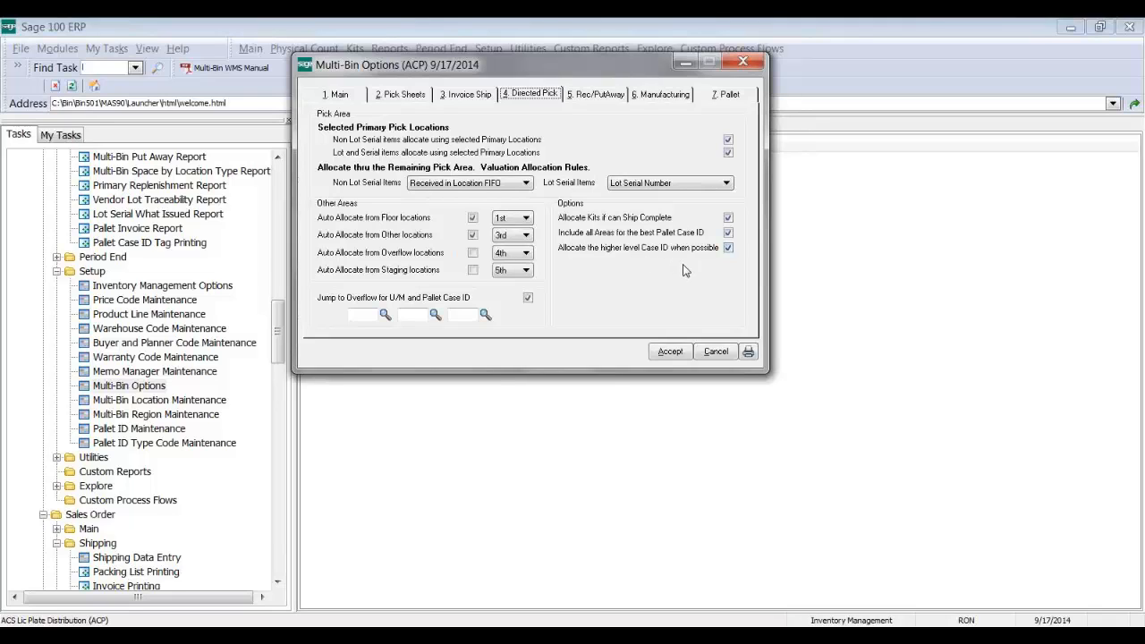
{"action": "left_click", "coordinate": [671, 351]}
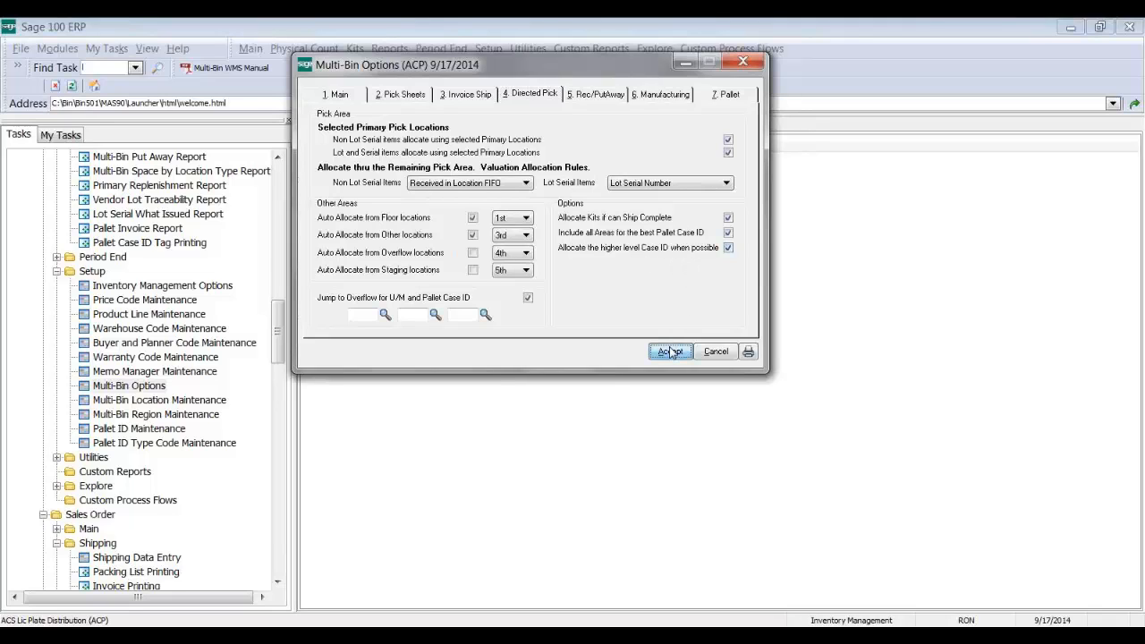
- Open the American Business Futures sales order by its order number in Sales Order Entry and display its line items
{"action": "left_click", "coordinate": [89, 529]}
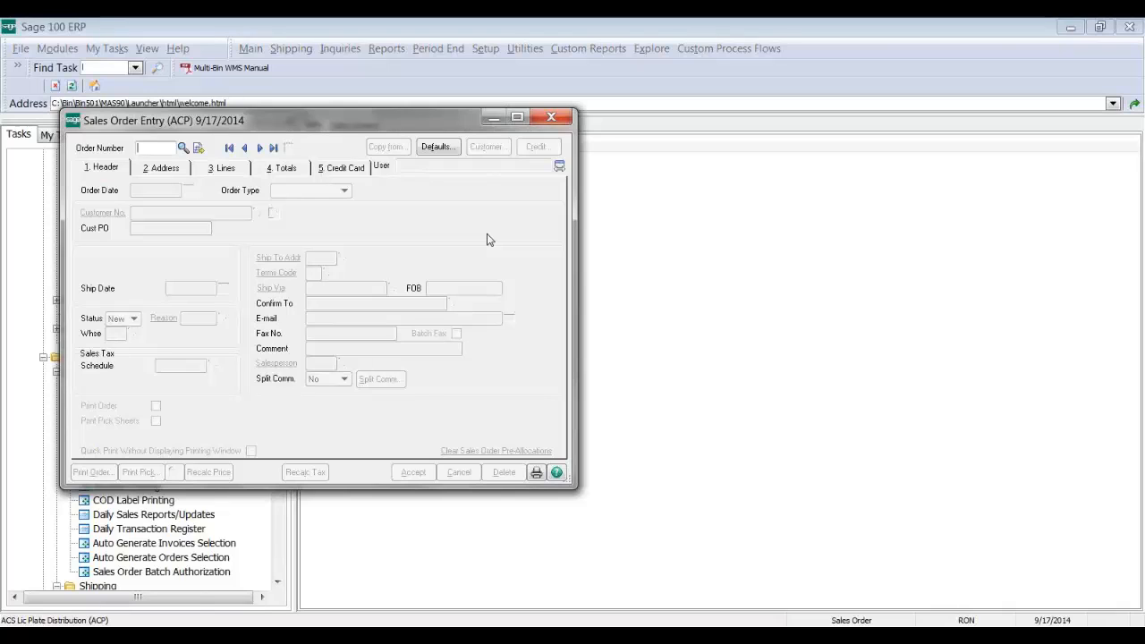
{"action": "type", "text": "186"}
{"action": "key", "text": "Tab"}
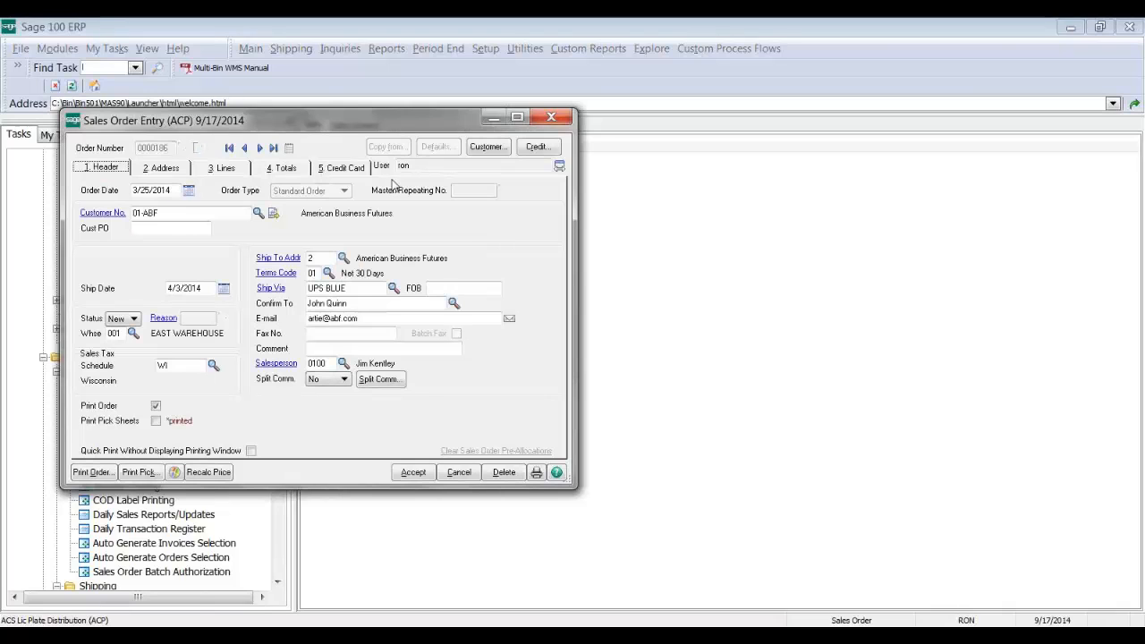
{"action": "left_click", "coordinate": [225, 168]}
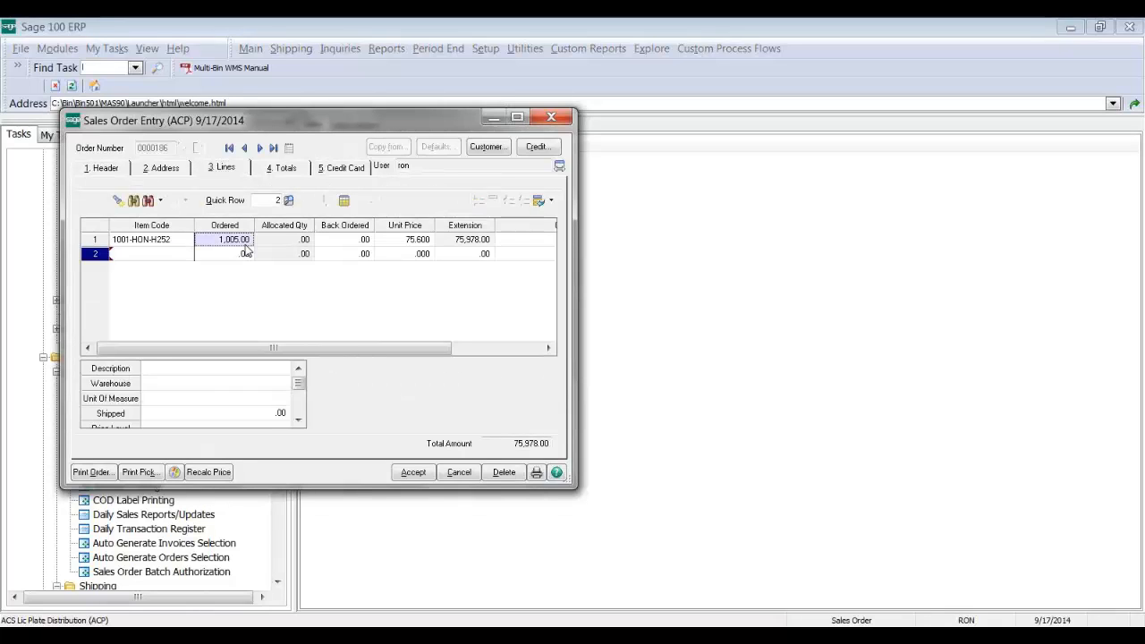
{"action": "left_click_drag", "start_coordinate": [280, 117], "coordinate": [444, 128]}
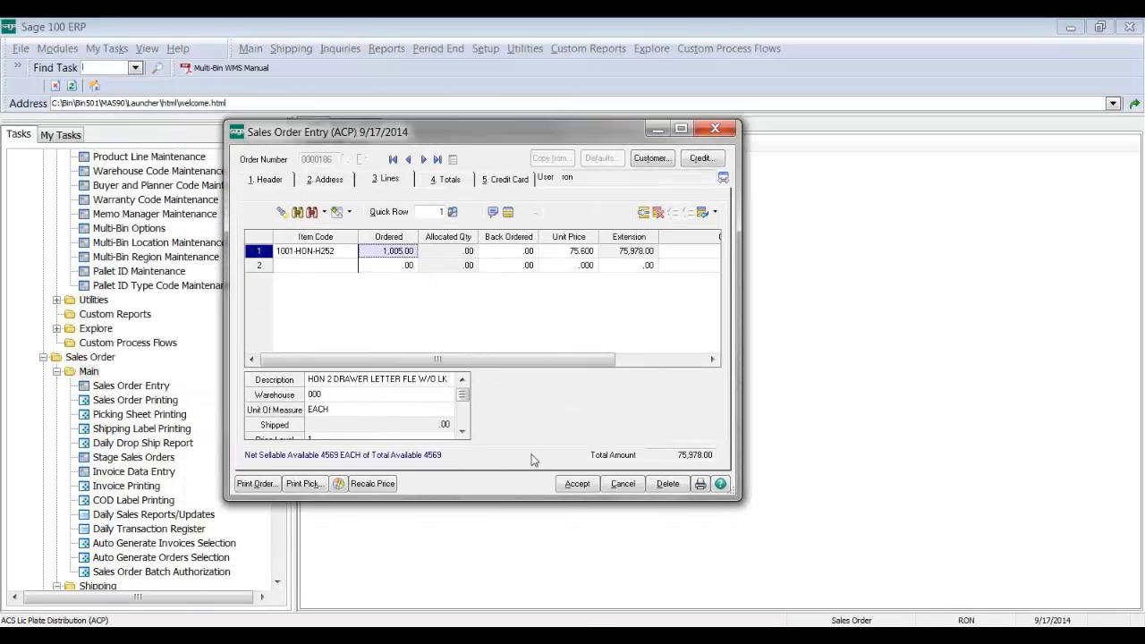
- Switch to Item Maintenance for 1001-HON-H252 and expand the Overflow, Pick and Primary groups of warehouse 000
{"action": "left_click", "coordinate": [588, 639]}
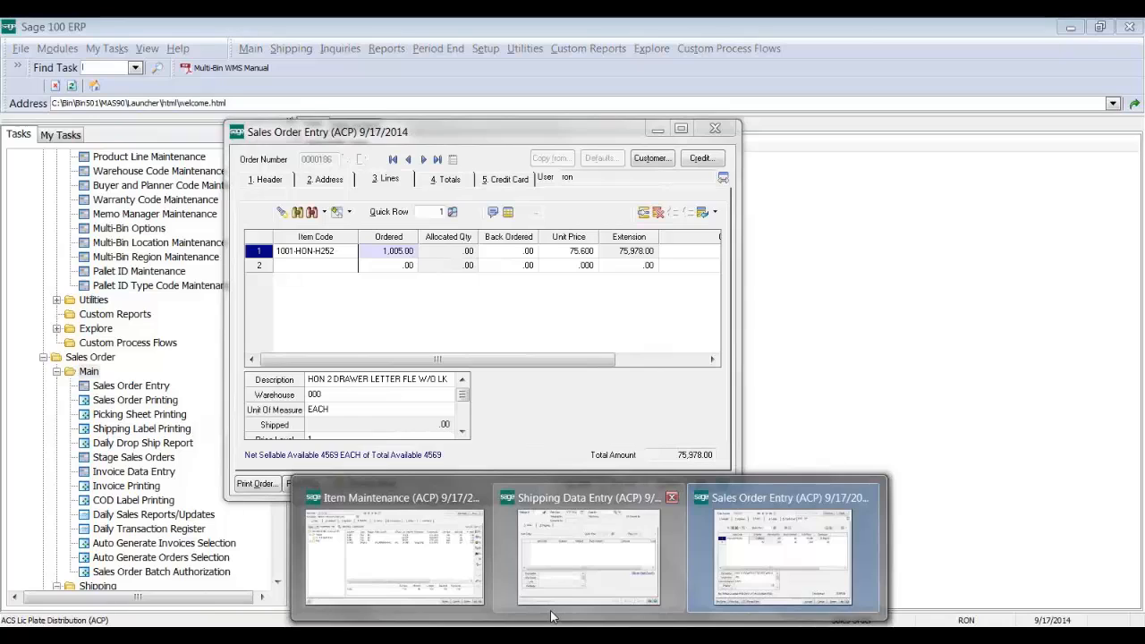
{"action": "left_click", "coordinate": [395, 554]}
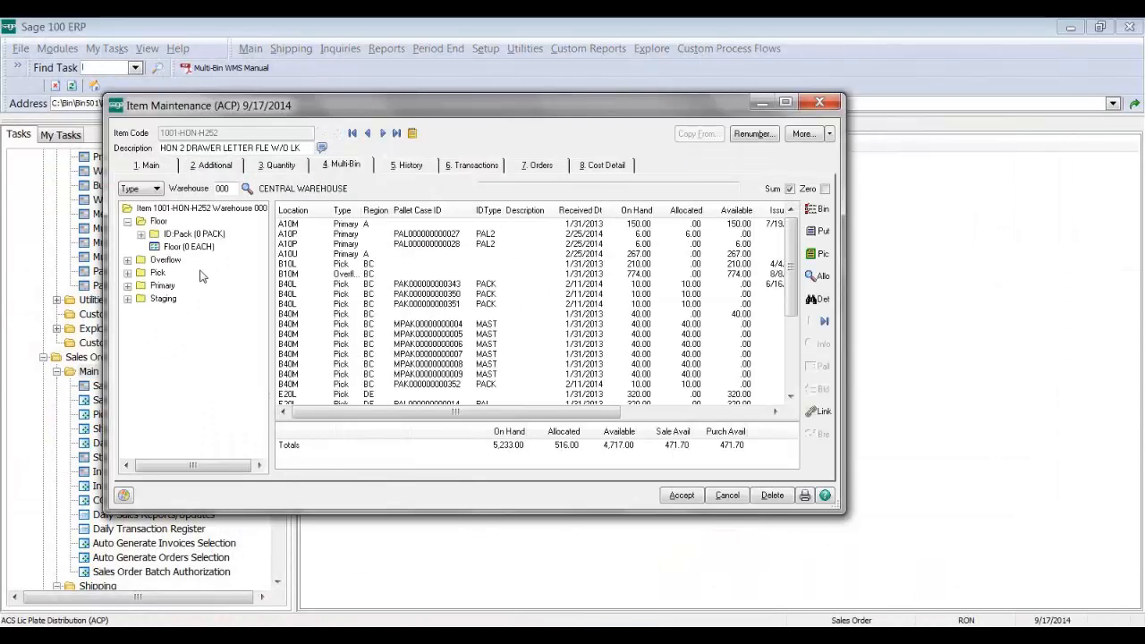
{"action": "left_click", "coordinate": [130, 260]}
{"action": "left_click", "coordinate": [129, 299]}
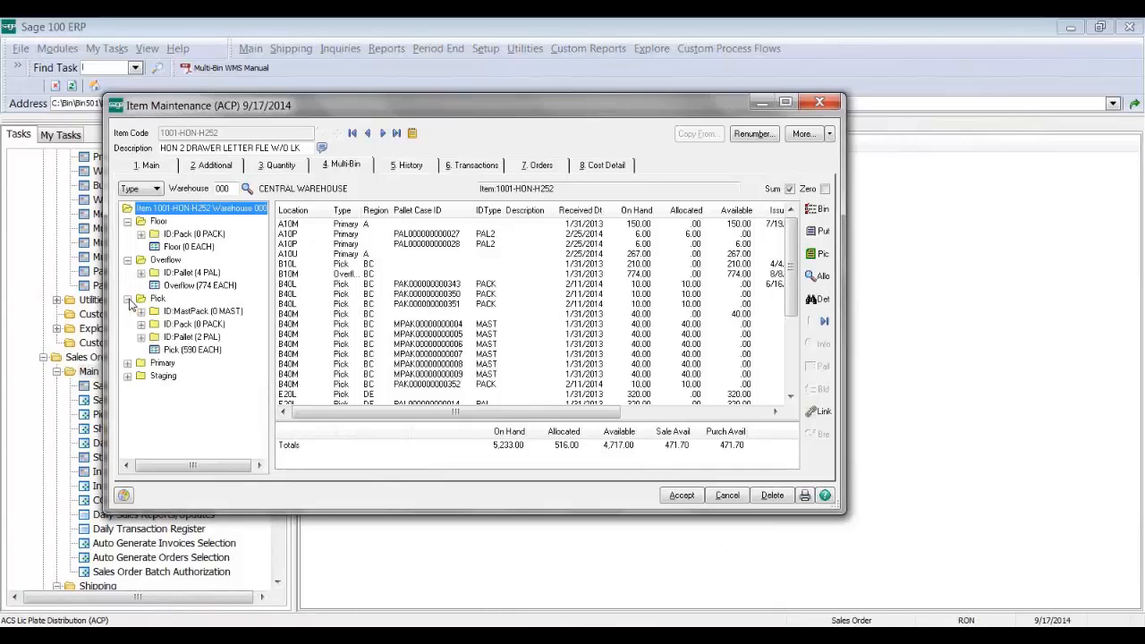
{"action": "left_click", "coordinate": [127, 363]}
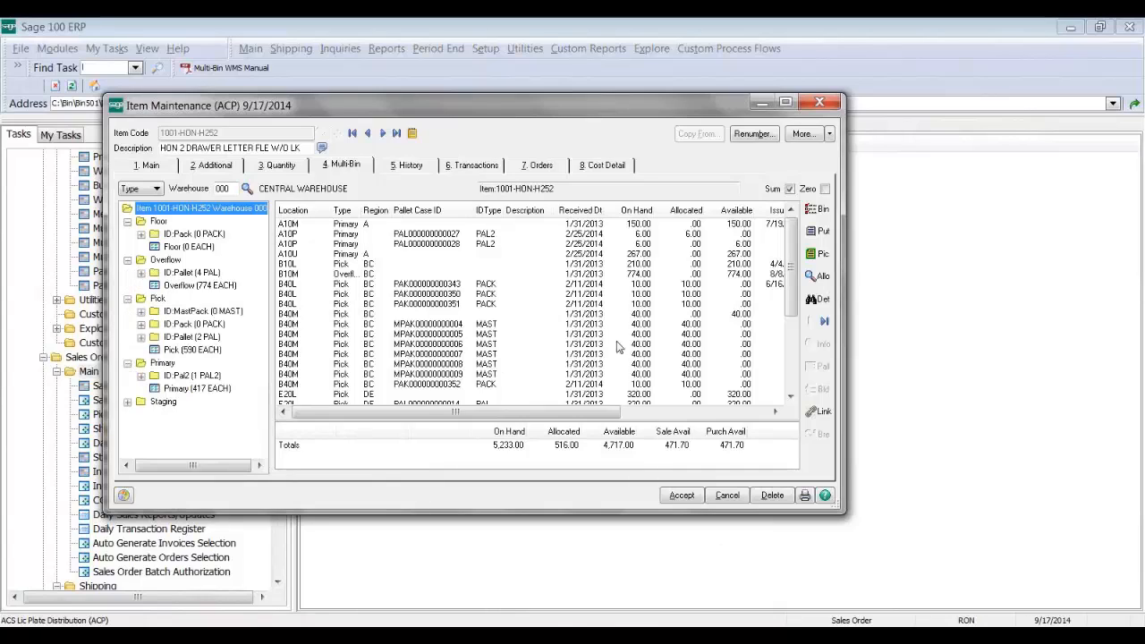
- Examine the pallet case IDs of 1001-HON-H252 and their on-hand and allocated quantities across the primary, pick and overflow bins
{"action": "left_click", "coordinate": [460, 235]}
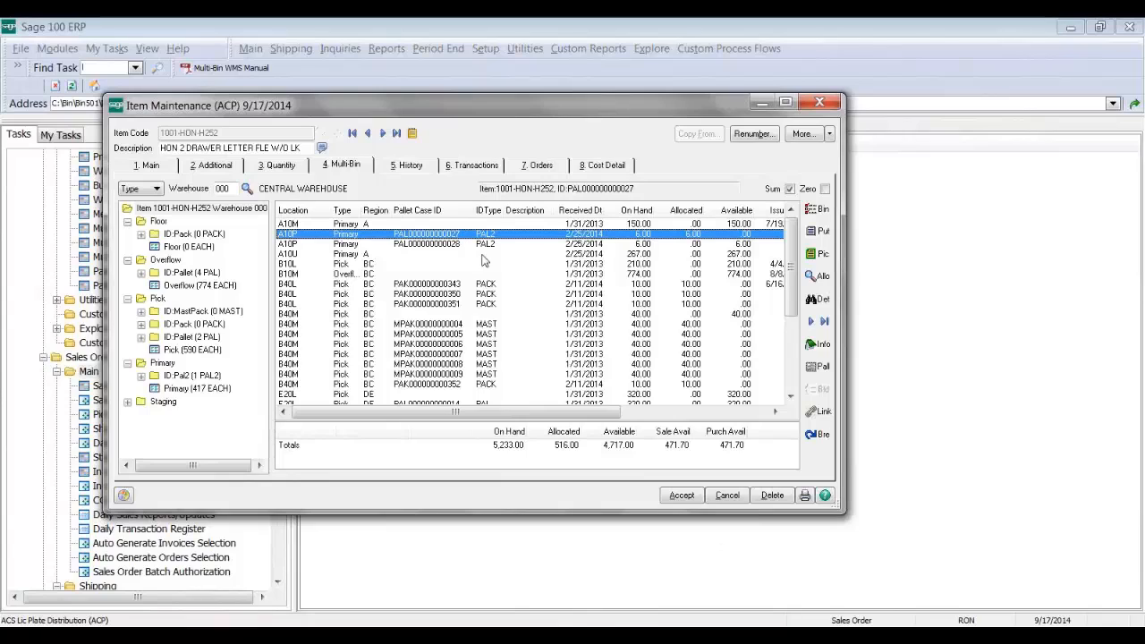
{"action": "left_click", "coordinate": [481, 296]}
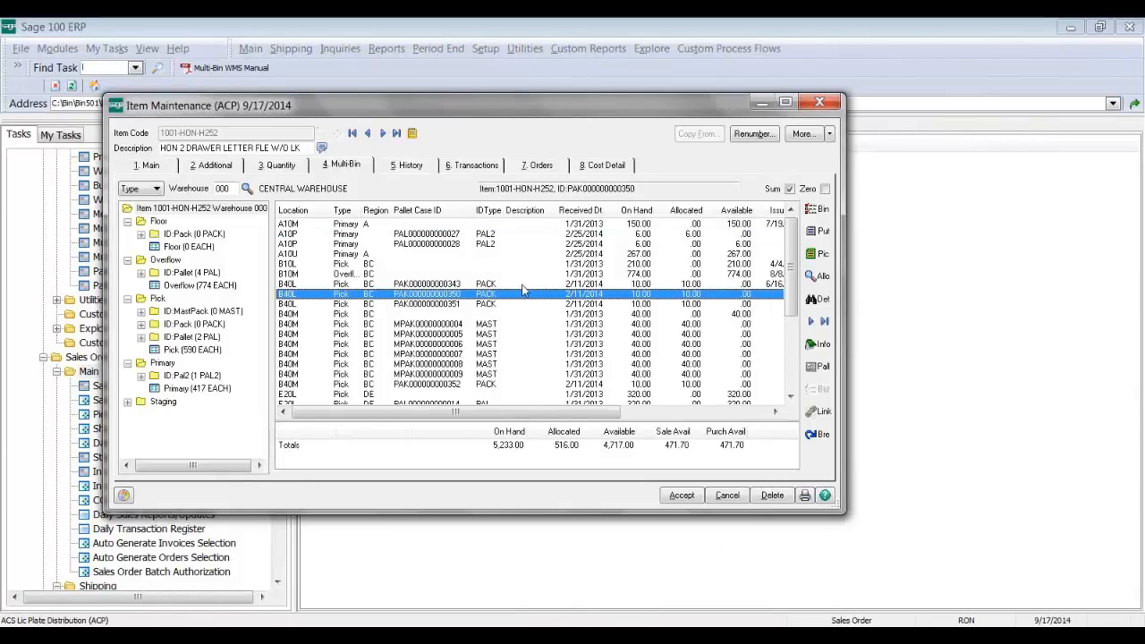
{"action": "left_click", "coordinate": [609, 334]}
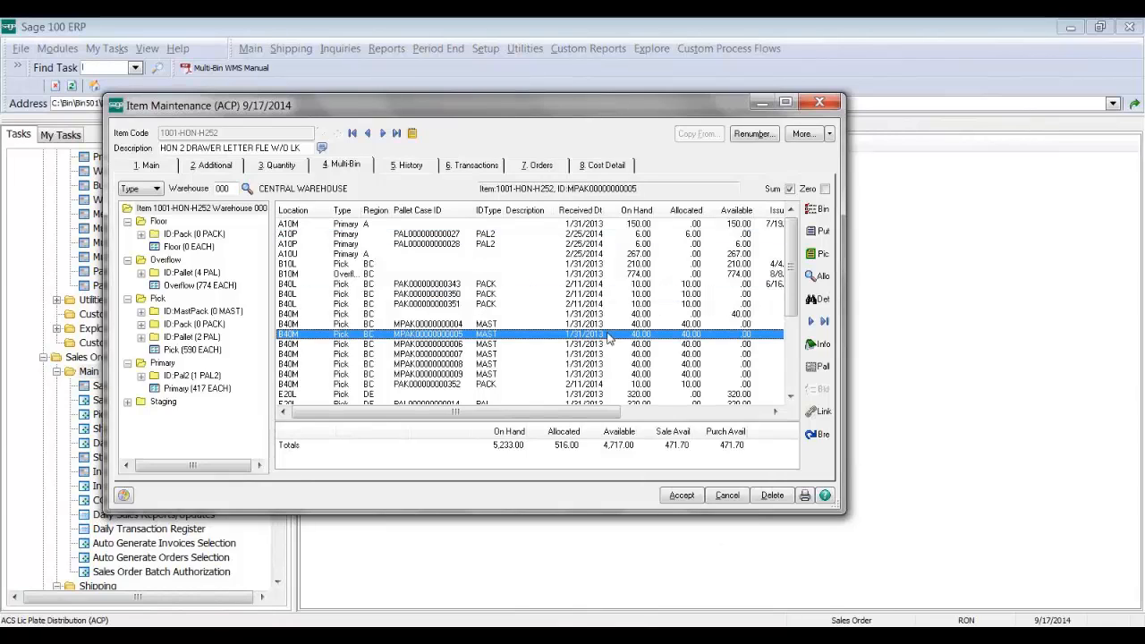
{"action": "scroll", "coordinate": [625, 349], "scroll_direction": "down", "scroll_amount": 3}
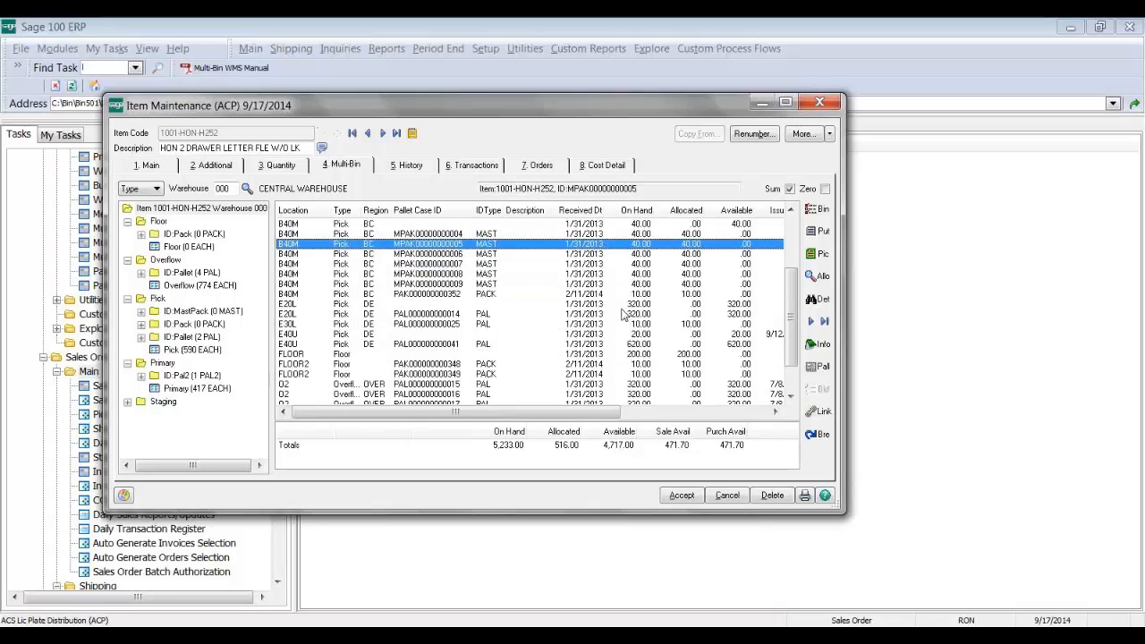
{"action": "left_click", "coordinate": [625, 305]}
{"action": "left_click", "coordinate": [617, 324]}
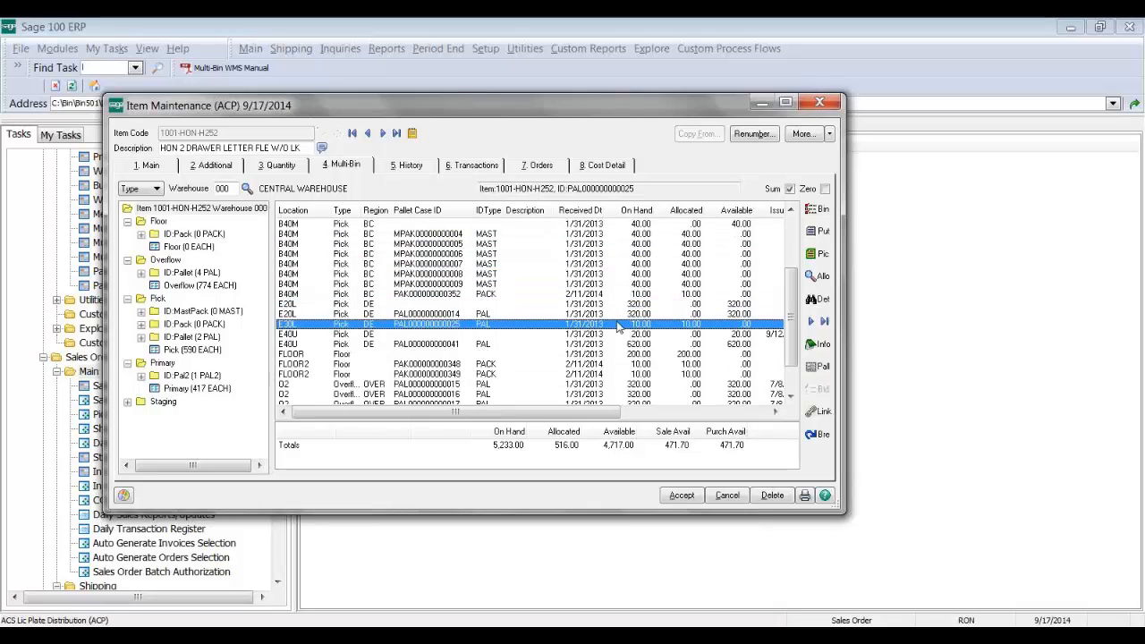
{"action": "left_click", "coordinate": [639, 385]}
{"action": "scroll", "coordinate": [640, 390], "scroll_direction": "down", "scroll_amount": 1}
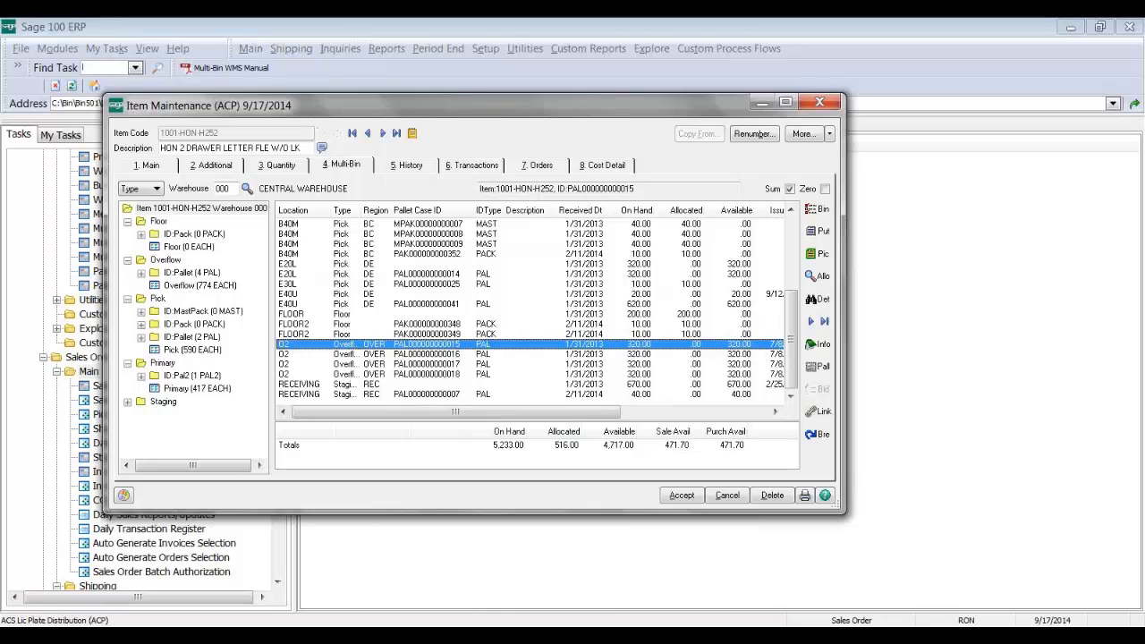
- Return to the sales order and preview its STANDARD picking sheet with automatic inventory allocation, maximizing the preview
{"action": "left_click", "coordinate": [581, 636]}
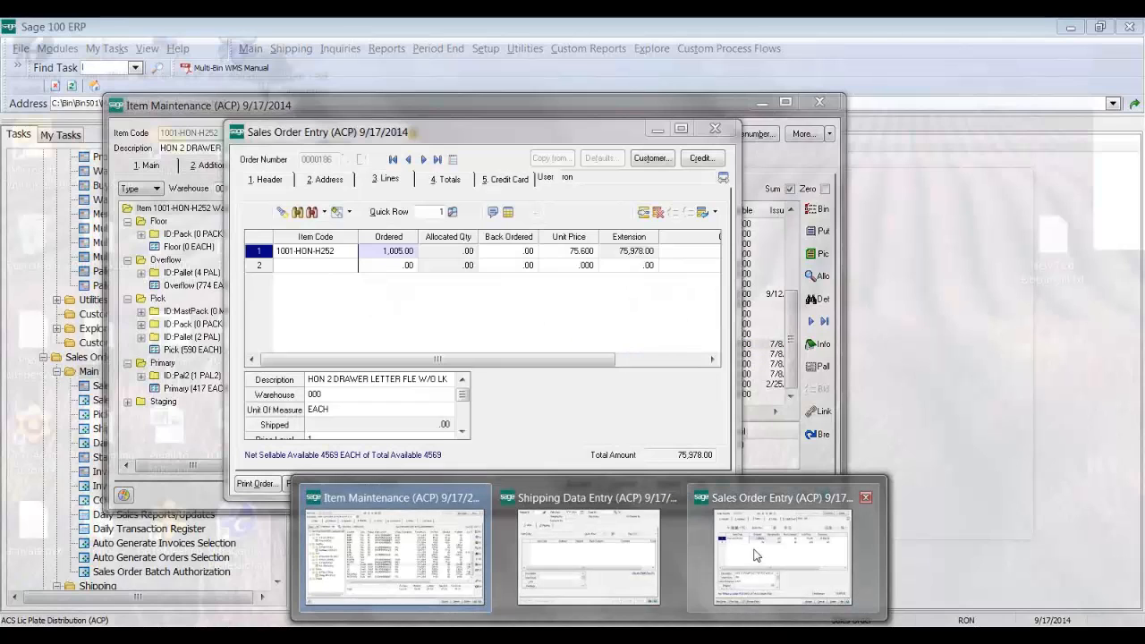
{"action": "left_click", "coordinate": [754, 554]}
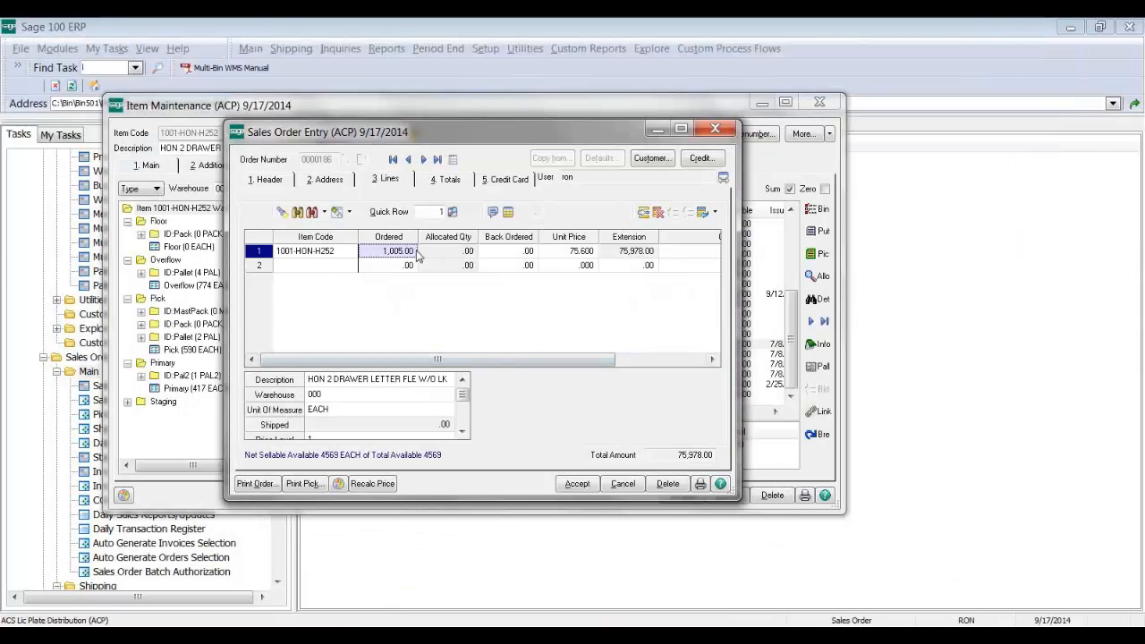
{"action": "left_click", "coordinate": [303, 484]}
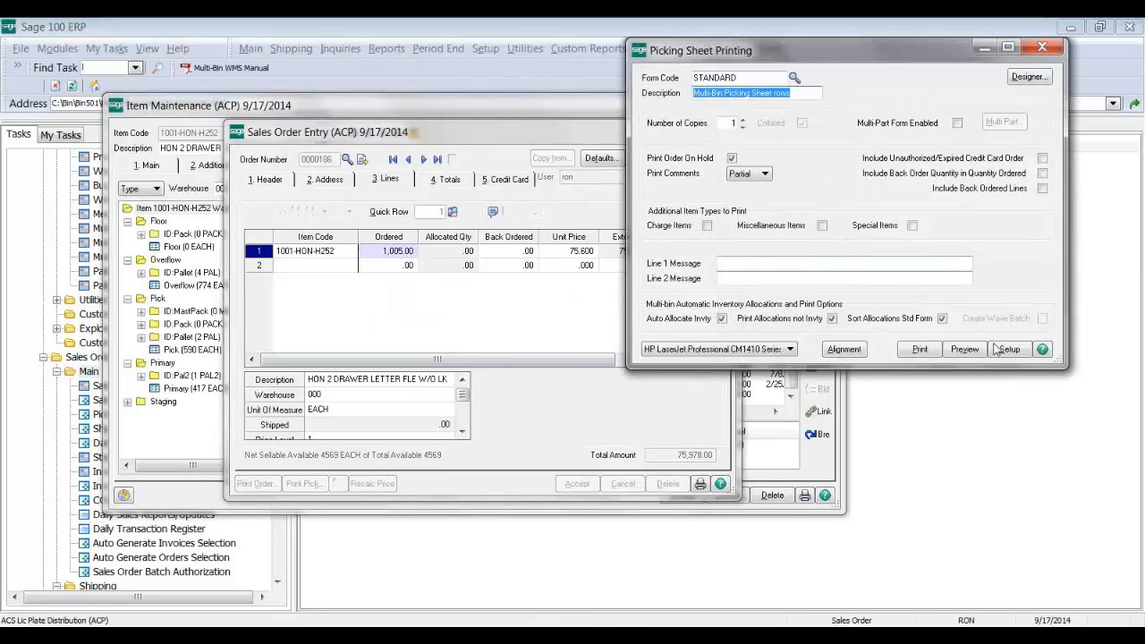
{"action": "left_click", "coordinate": [964, 348]}
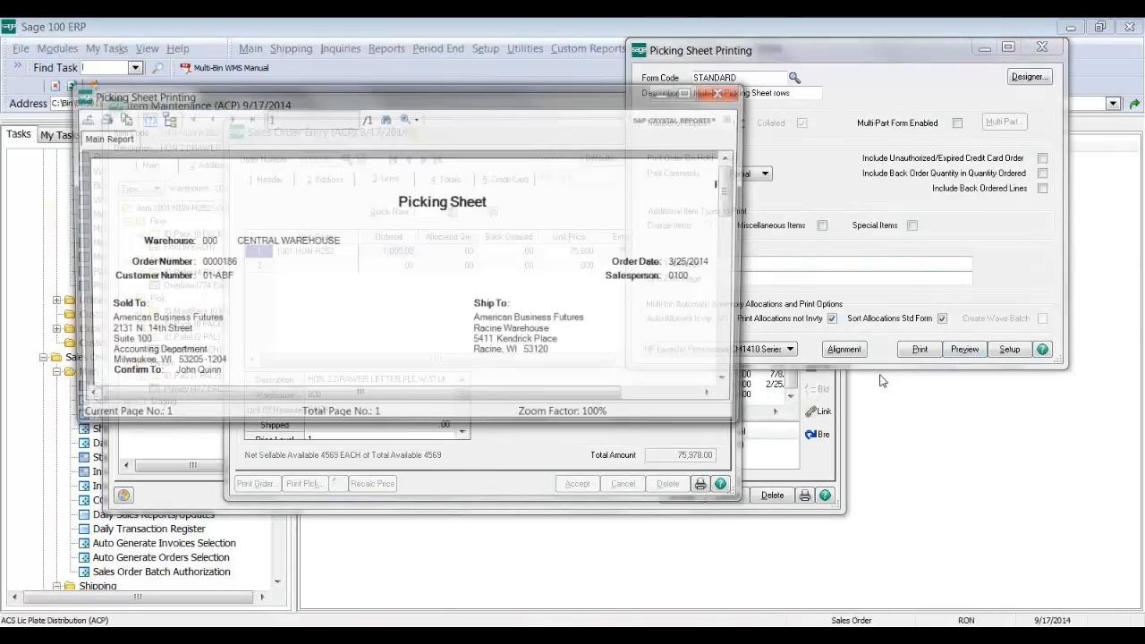
{"action": "left_click", "coordinate": [698, 94]}
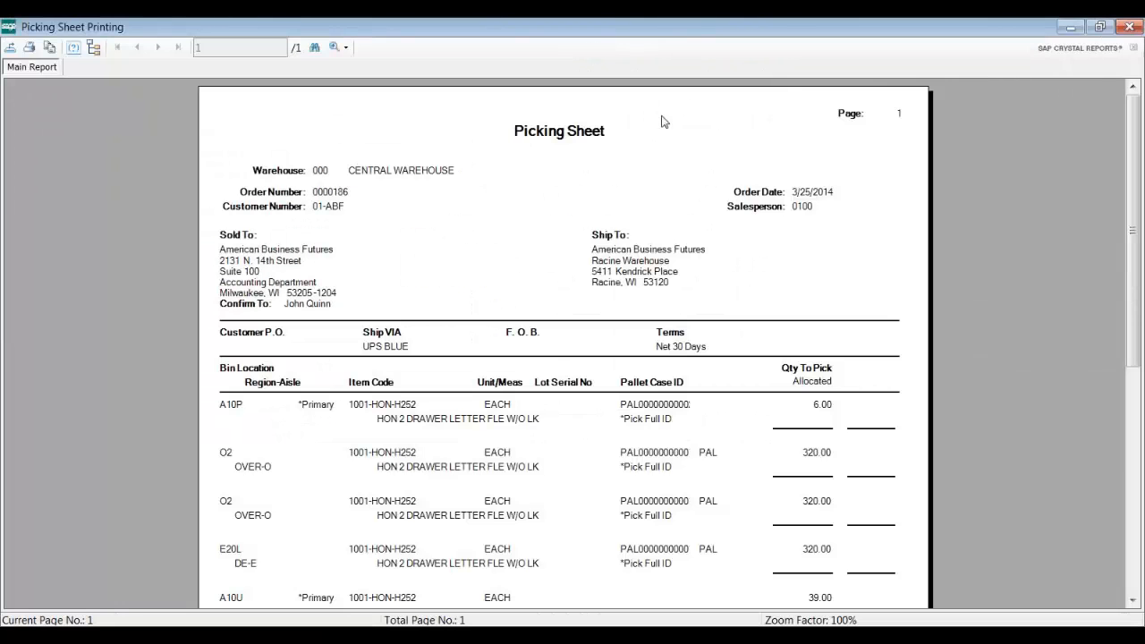
- Examine the allocated bin locations, pallet case IDs and quantities on the picking sheet, then close the preview and answer the follow-up prompt
{"action": "scroll", "coordinate": [1129, 290], "scroll_direction": "down", "scroll_amount": 4}
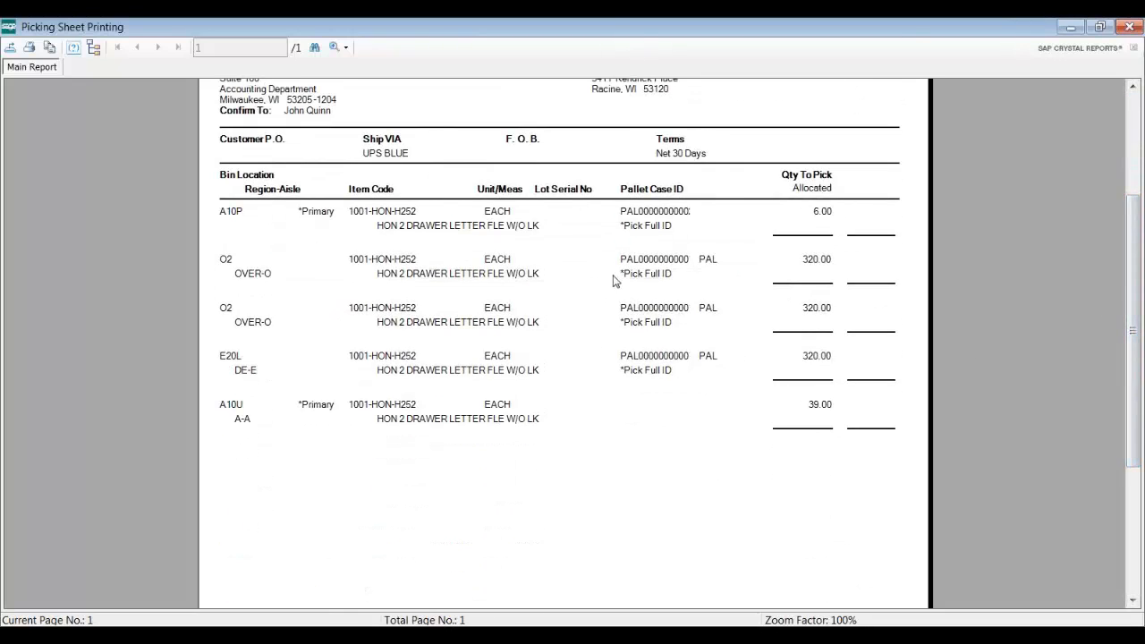
{"action": "left_click", "coordinate": [644, 261]}
{"action": "left_click", "coordinate": [649, 217]}
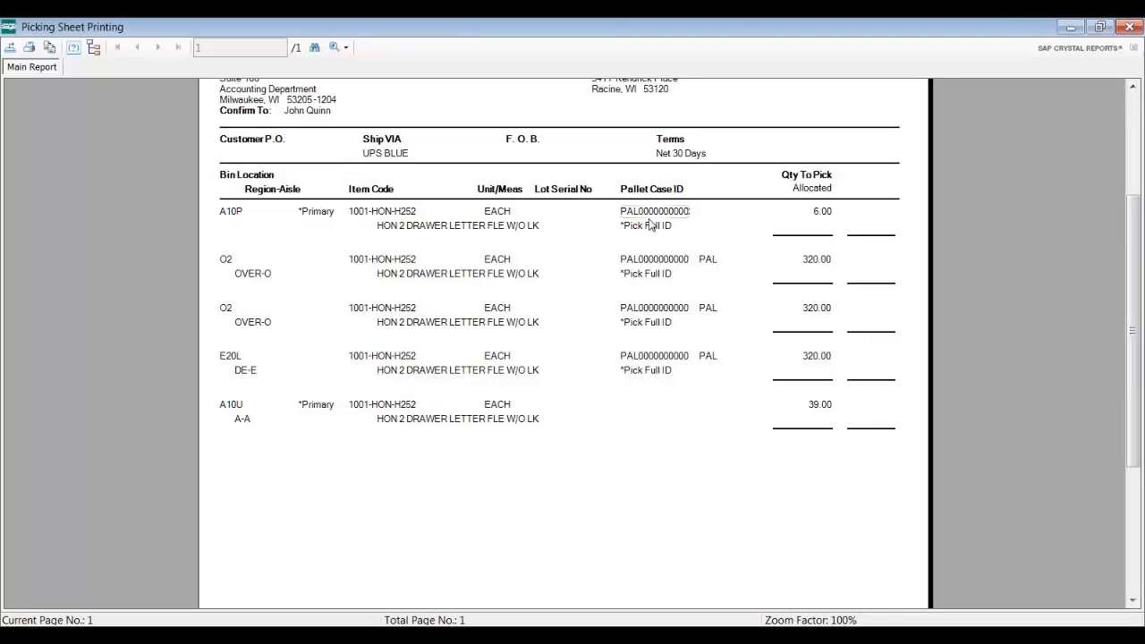
{"action": "left_click", "coordinate": [774, 214]}
{"action": "left_click", "coordinate": [684, 221]}
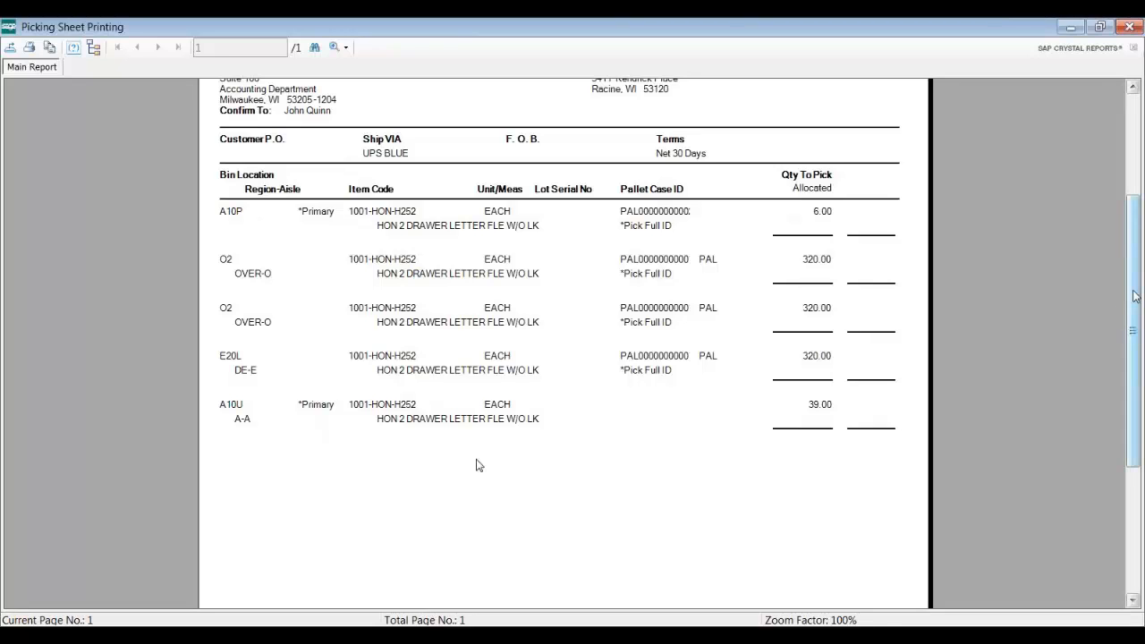
{"action": "left_click_drag", "start_coordinate": [1134, 296], "coordinate": [1132, 228]}
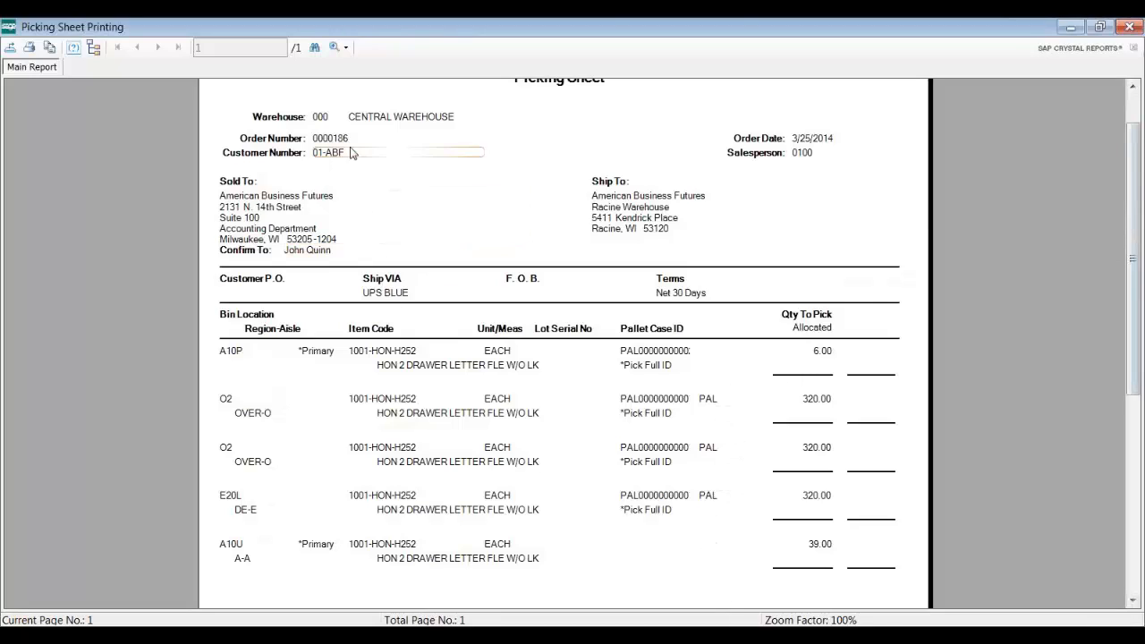
{"action": "left_click", "coordinate": [1123, 26]}
{"action": "left_click", "coordinate": [627, 247]}
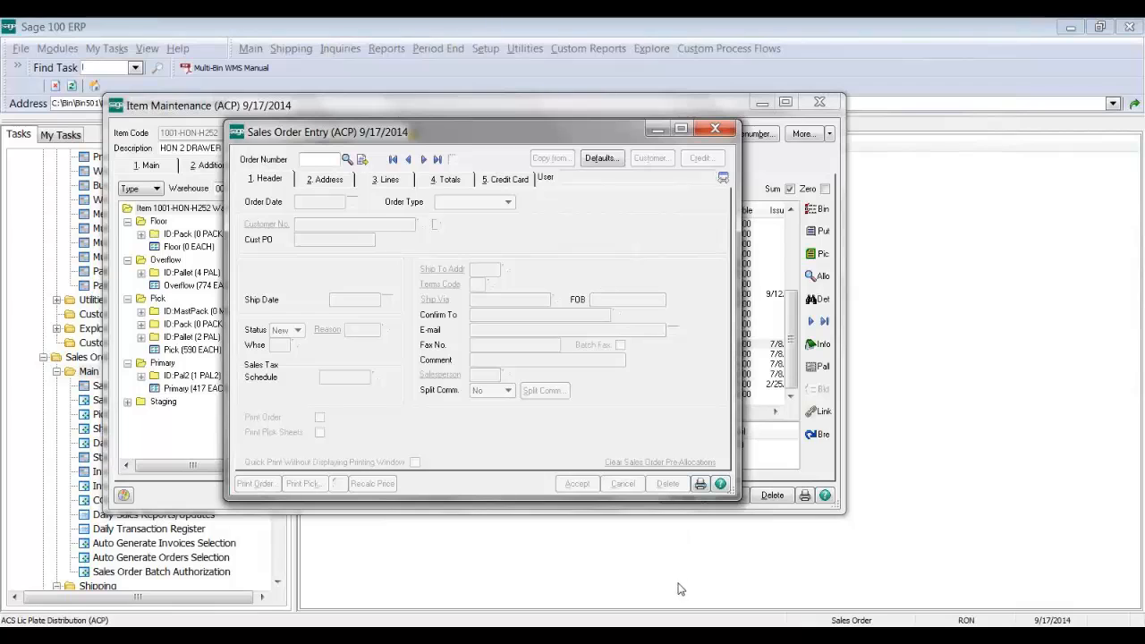
- Switch to Shipping Data Entry and load the American Business Futures order by its order number
{"action": "left_click", "coordinate": [589, 636]}
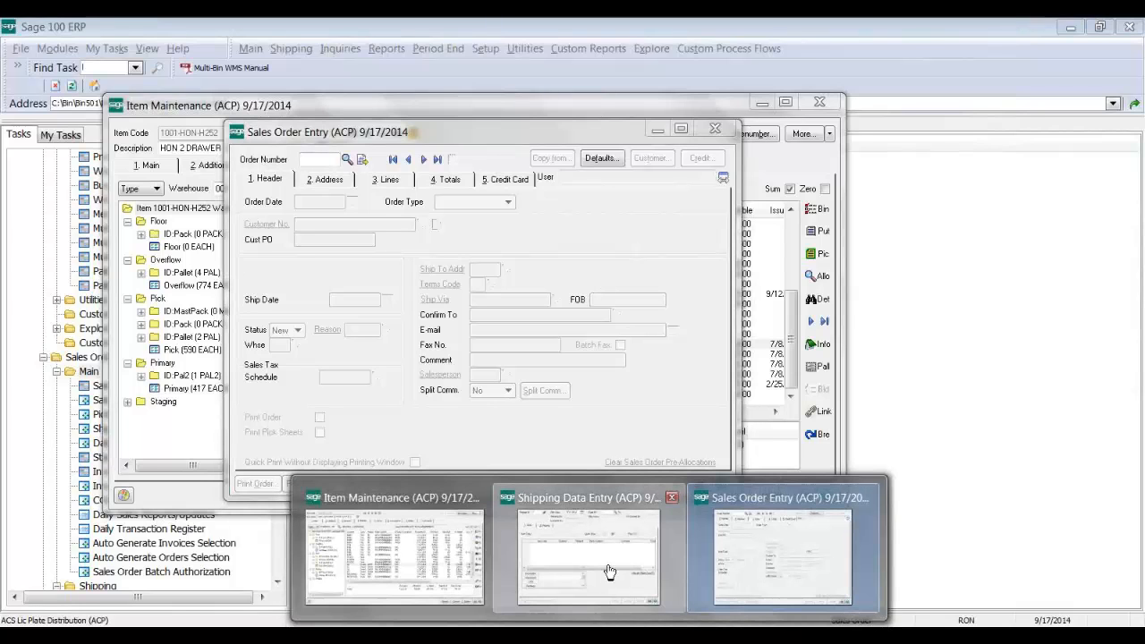
{"action": "left_click", "coordinate": [608, 571]}
{"action": "type", "text": "186"}
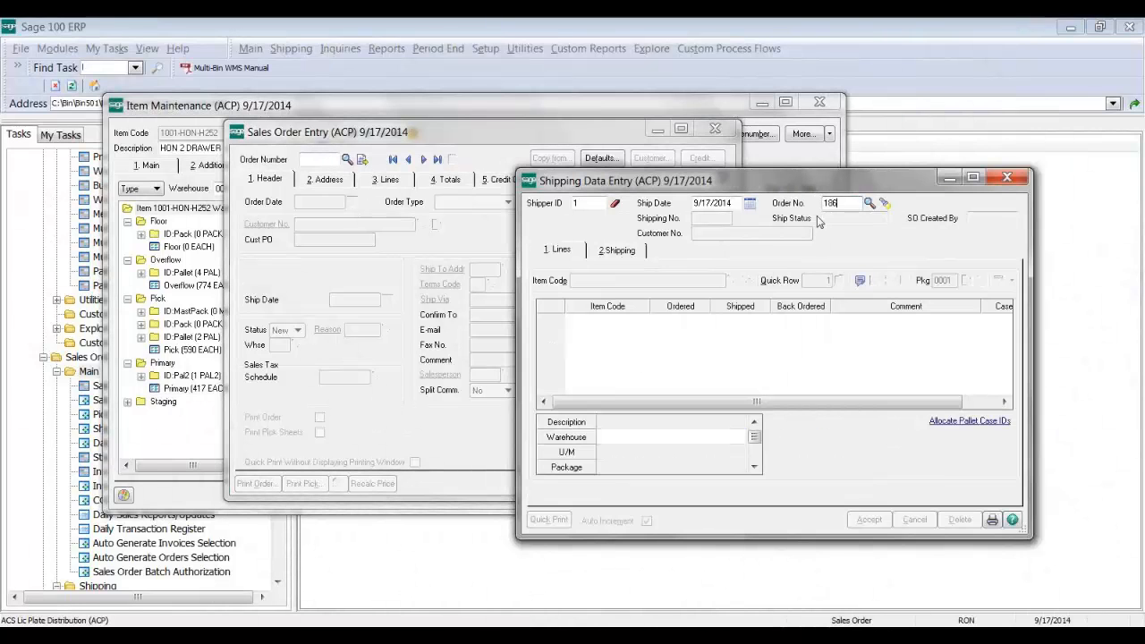
{"action": "key", "text": "Tab"}
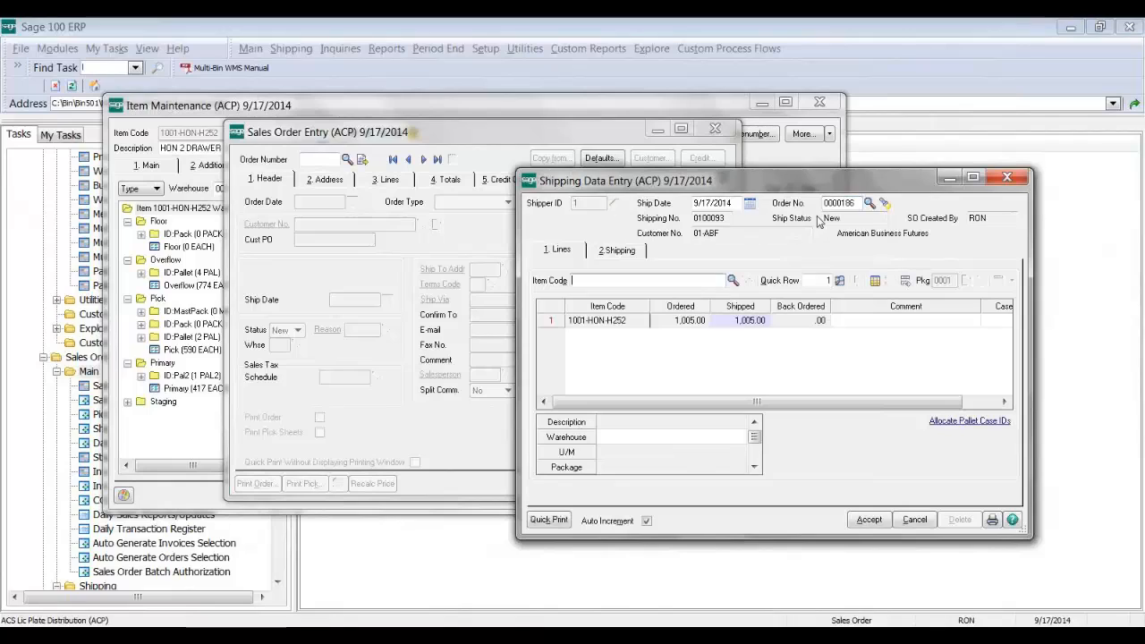
- Review the pallet and bin distribution of the 1001-HON-H252 shipment line, confirm it, and accept the shipment
{"action": "left_click", "coordinate": [747, 322]}
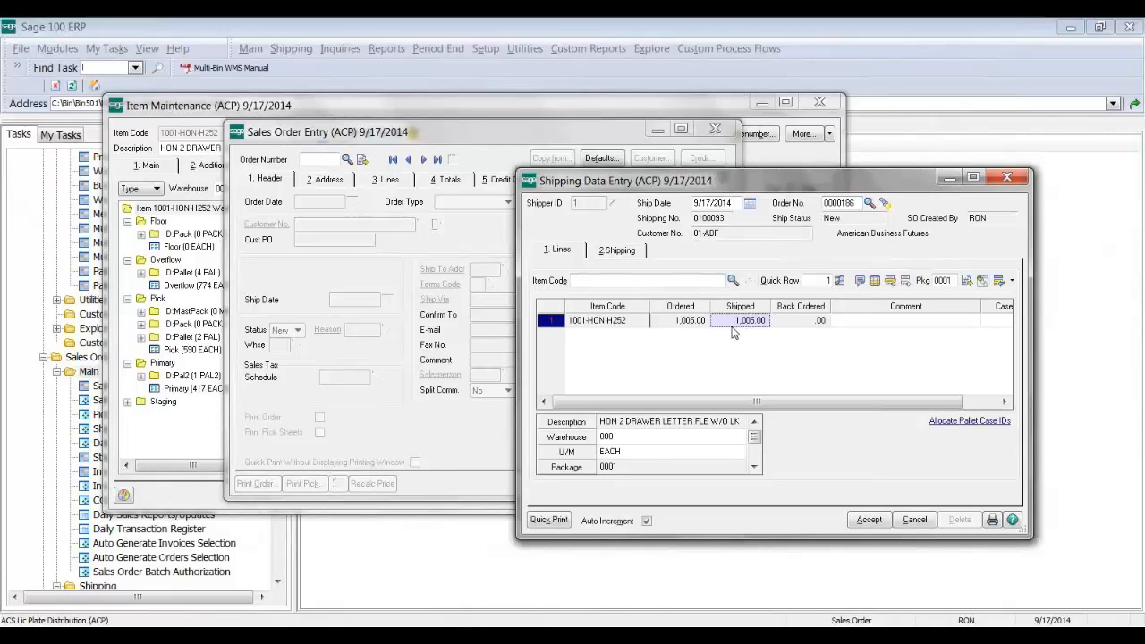
{"action": "left_click", "coordinate": [874, 281]}
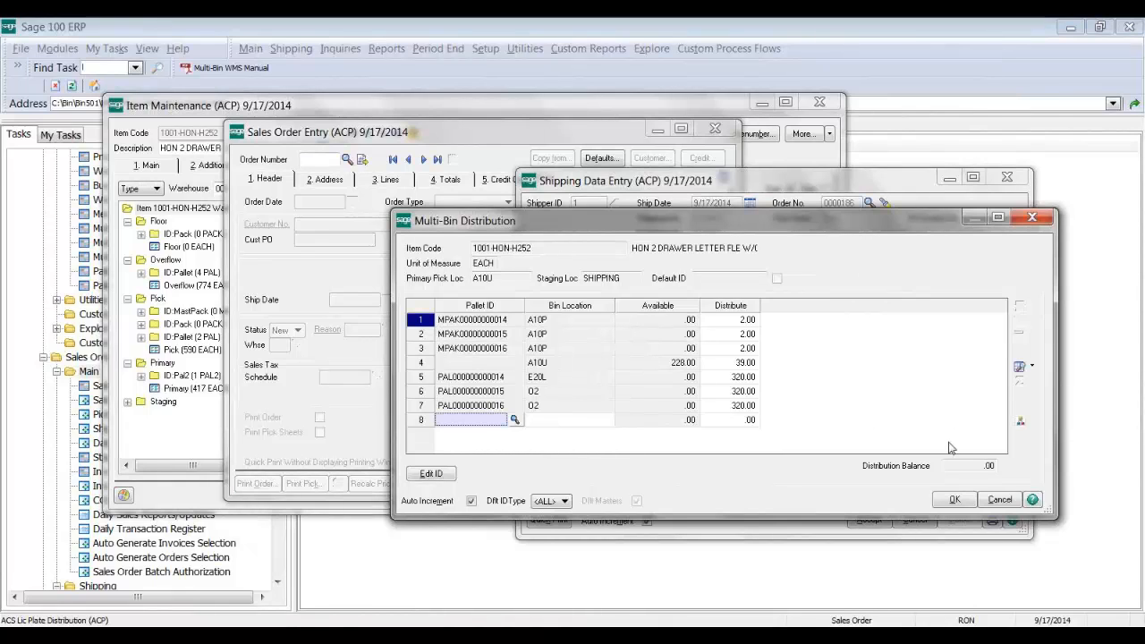
{"action": "left_click", "coordinate": [946, 500]}
{"action": "left_click", "coordinate": [868, 520]}
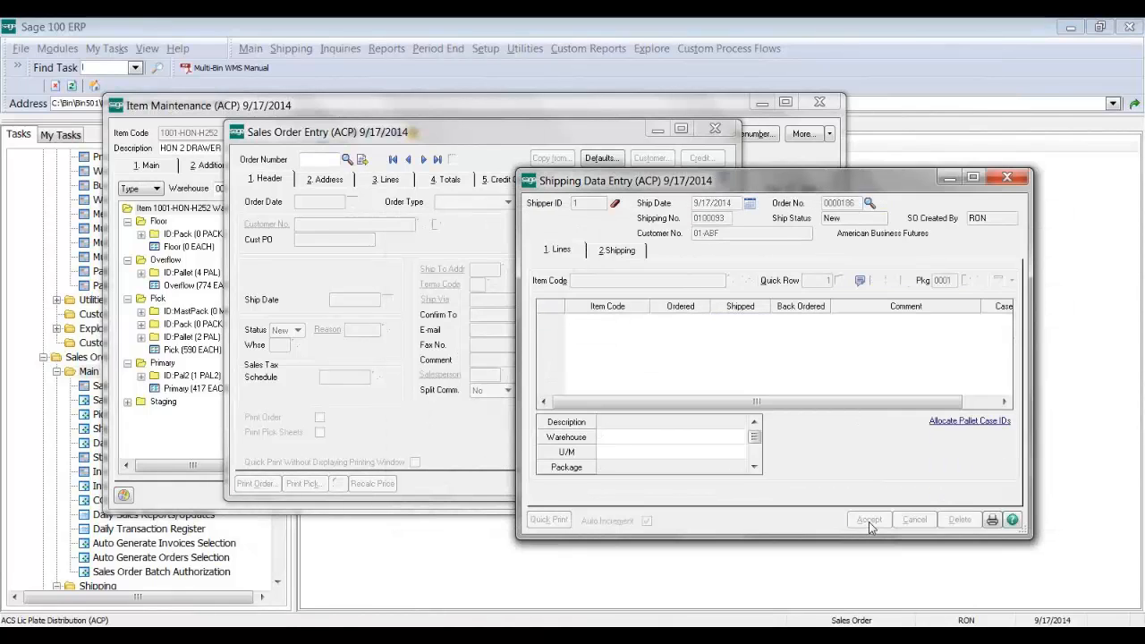
- Return to Item Maintenance, enlarge the window, and reload item 1001-HON-H252 to refresh its bin quantities
{"action": "left_click", "coordinate": [456, 64]}
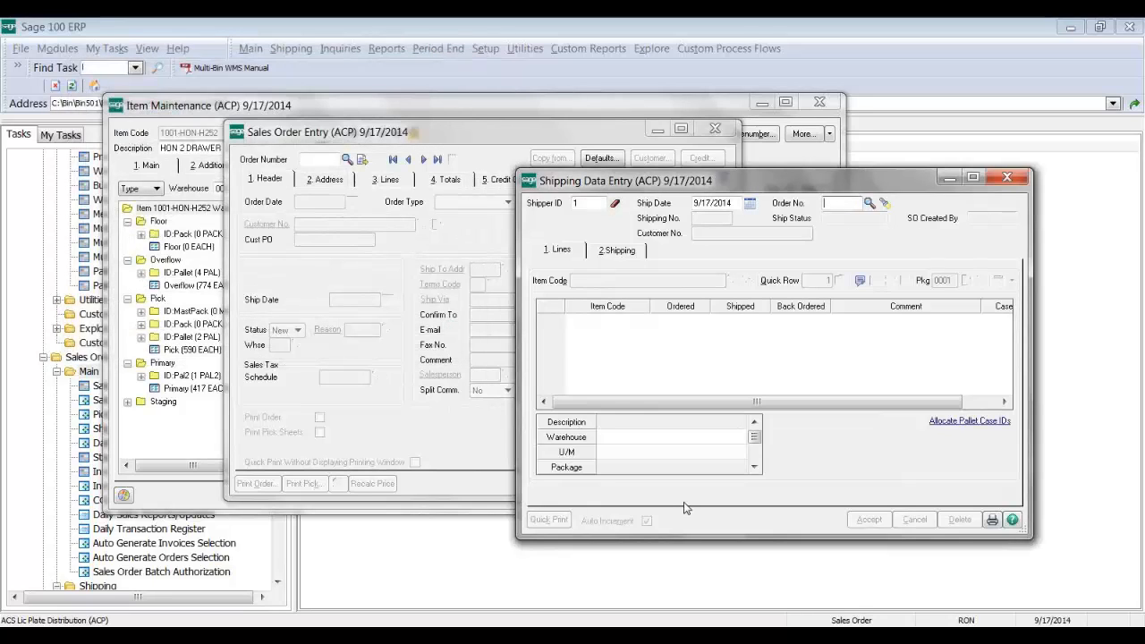
{"action": "left_click", "coordinate": [447, 112]}
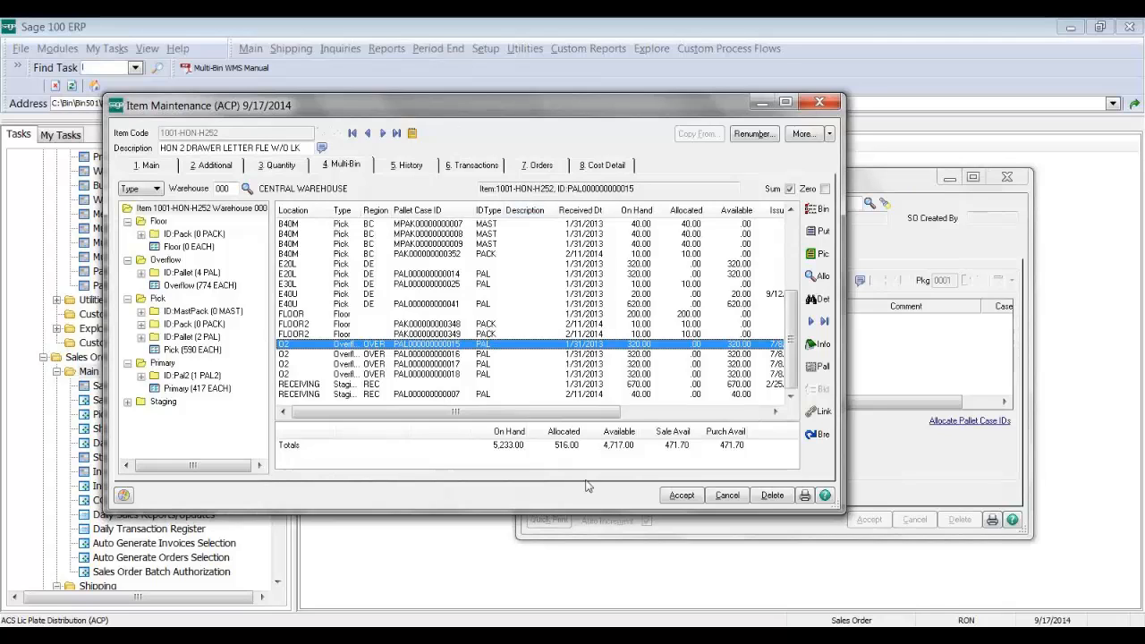
{"action": "left_click_drag", "start_coordinate": [554, 508], "coordinate": [555, 578]}
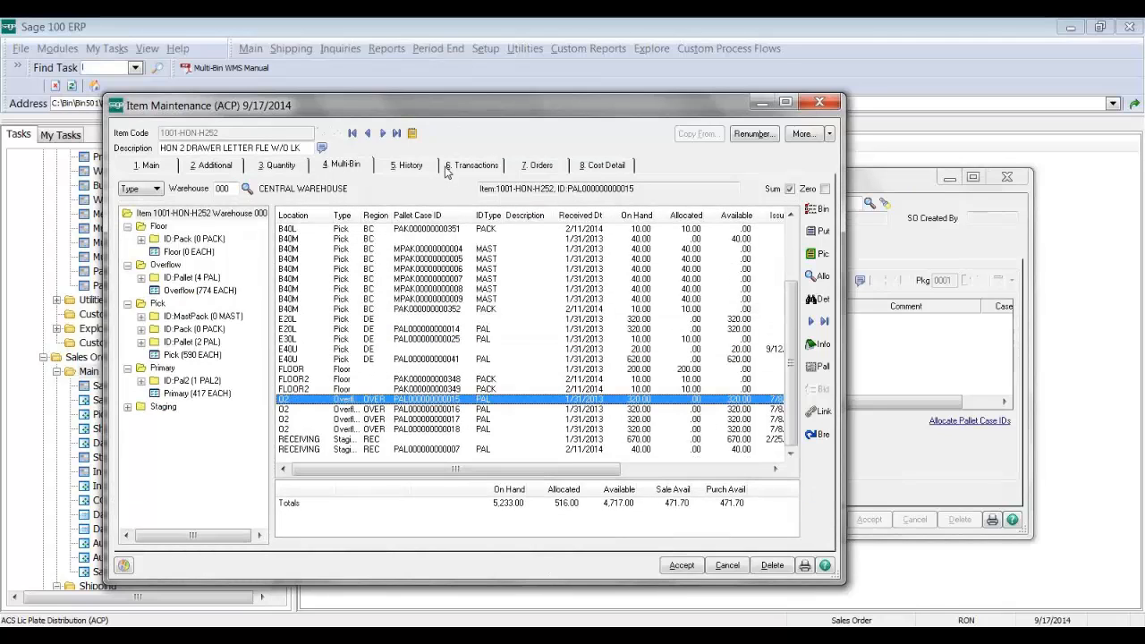
{"action": "left_click", "coordinate": [384, 135]}
{"action": "left_click", "coordinate": [368, 134]}
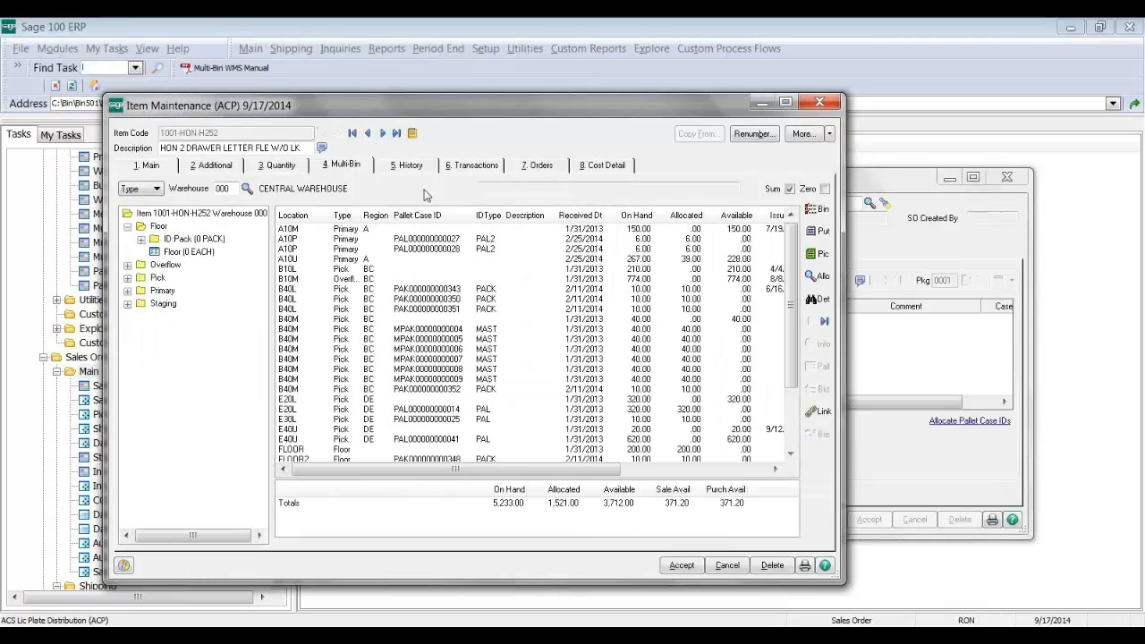
{"action": "left_click", "coordinate": [581, 319]}
{"action": "scroll", "coordinate": [580, 322], "scroll_direction": "down", "scroll_amount": 3}
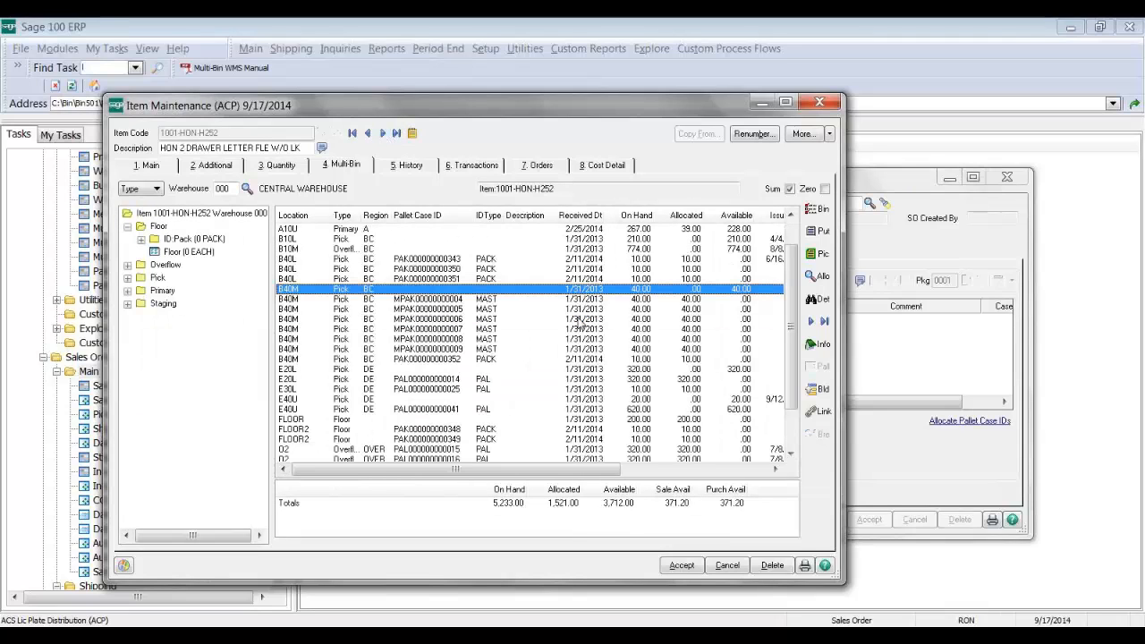
{"action": "left_click", "coordinate": [626, 408]}
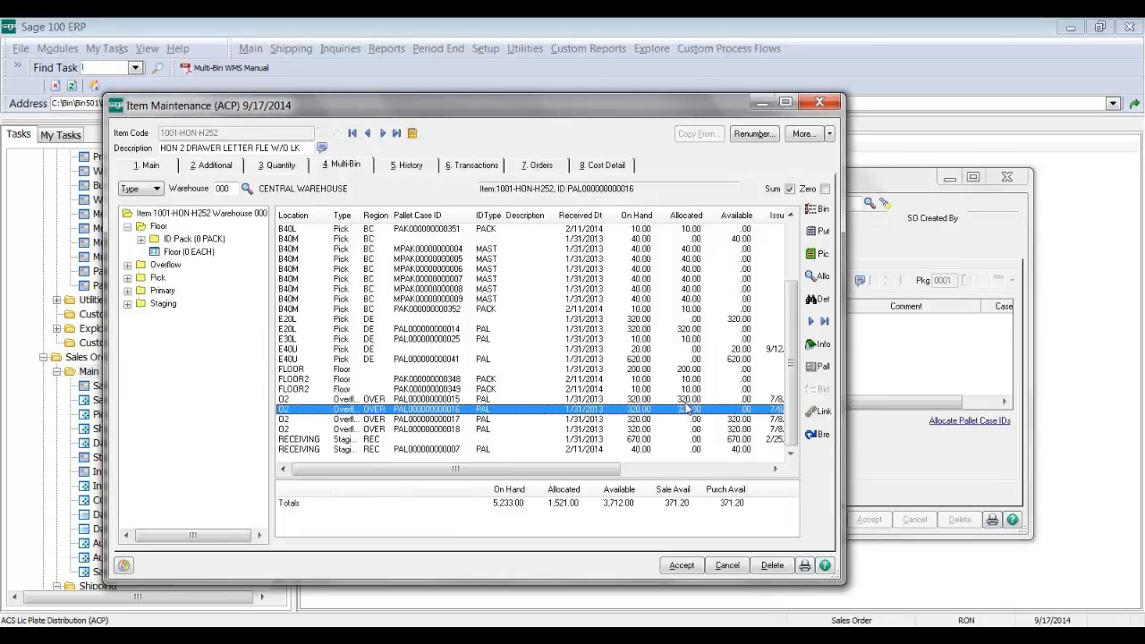
{"action": "left_click", "coordinate": [644, 400]}
{"action": "left_click", "coordinate": [640, 411]}
- Open the Multi-Bin item allocations for 1001-HON-H252 and sort them by document
{"action": "left_click", "coordinate": [821, 279]}
{"action": "left_click_drag", "start_coordinate": [814, 204], "coordinate": [600, 140]}
{"action": "left_click_drag", "start_coordinate": [949, 288], "coordinate": [946, 354]}
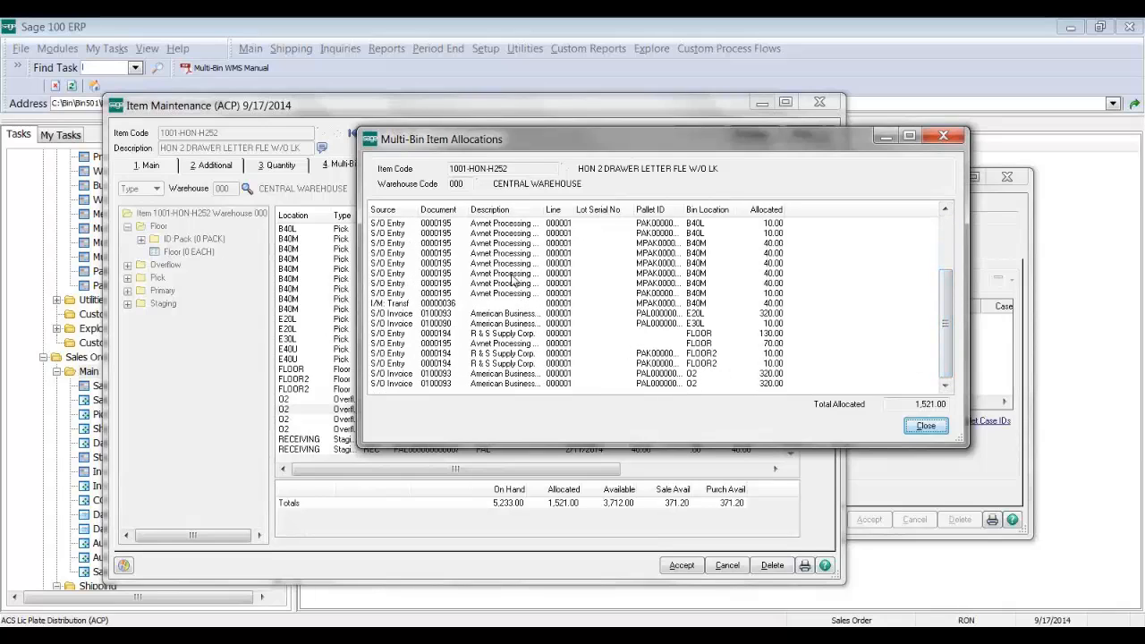
{"action": "left_click", "coordinate": [438, 209]}
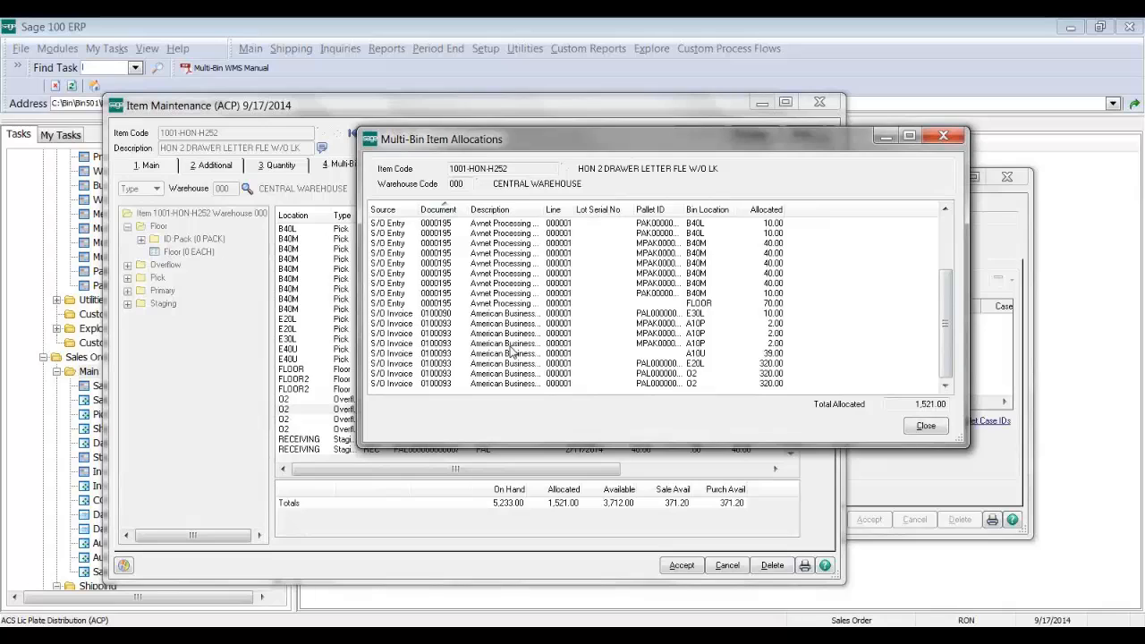
- Examine the sales order and invoice allocations by source, pallet ID and bin location, then close the allocations window
{"action": "left_click", "coordinate": [445, 303]}
{"action": "scroll", "coordinate": [496, 286], "scroll_direction": "up", "scroll_amount": 3}
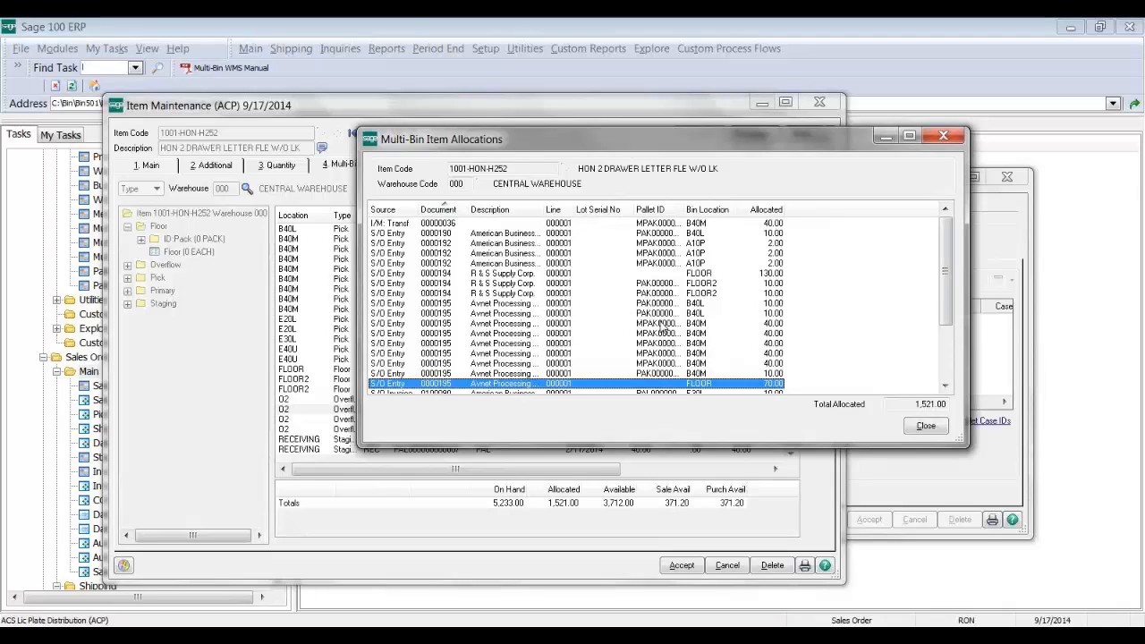
{"action": "scroll", "coordinate": [639, 268], "scroll_direction": "down", "scroll_amount": 3}
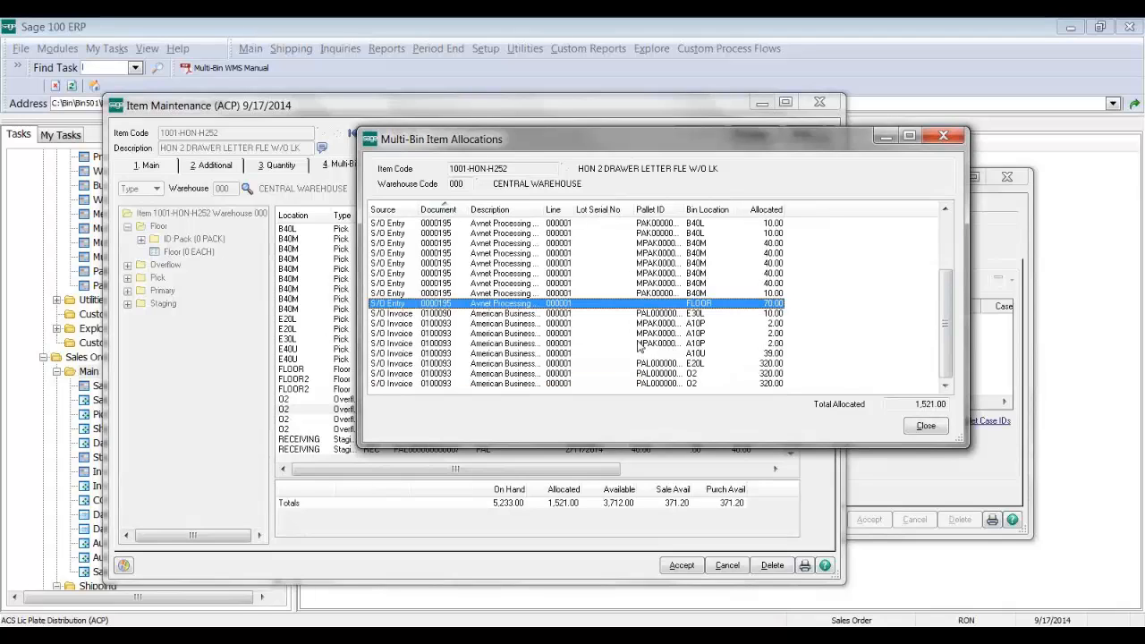
{"action": "left_click", "coordinate": [683, 374]}
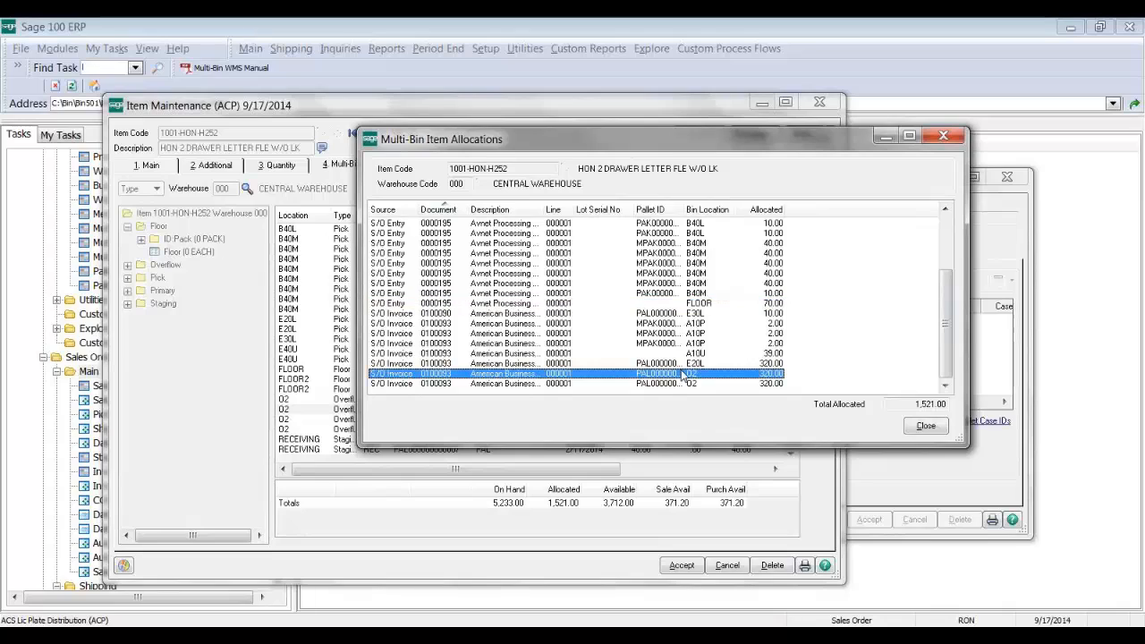
{"action": "left_click", "coordinate": [432, 364]}
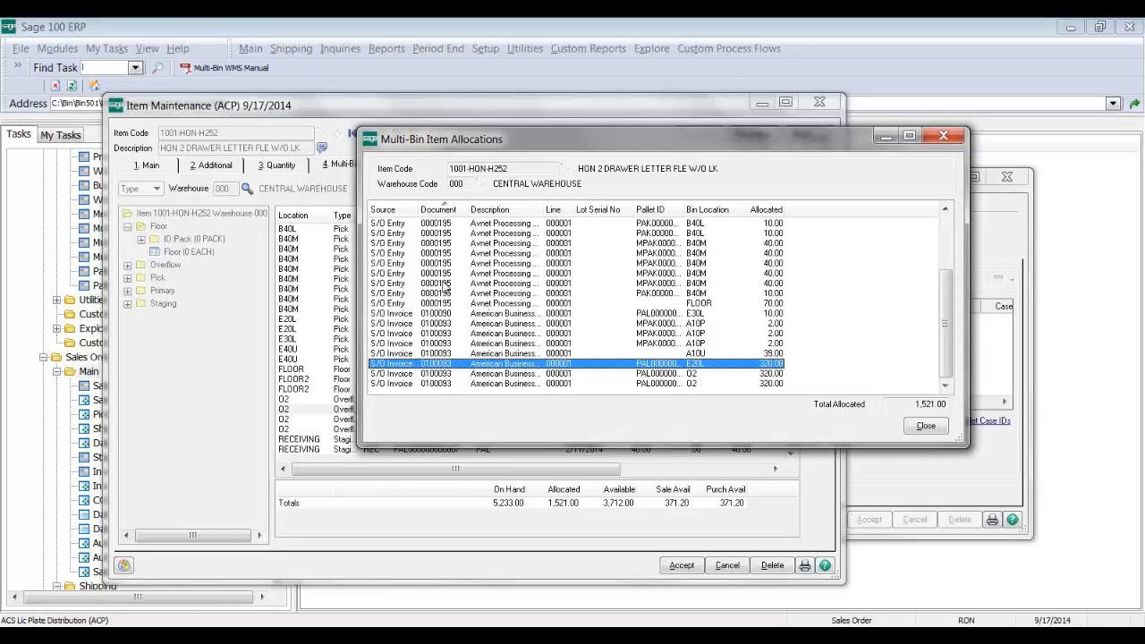
{"action": "left_click", "coordinate": [443, 323]}
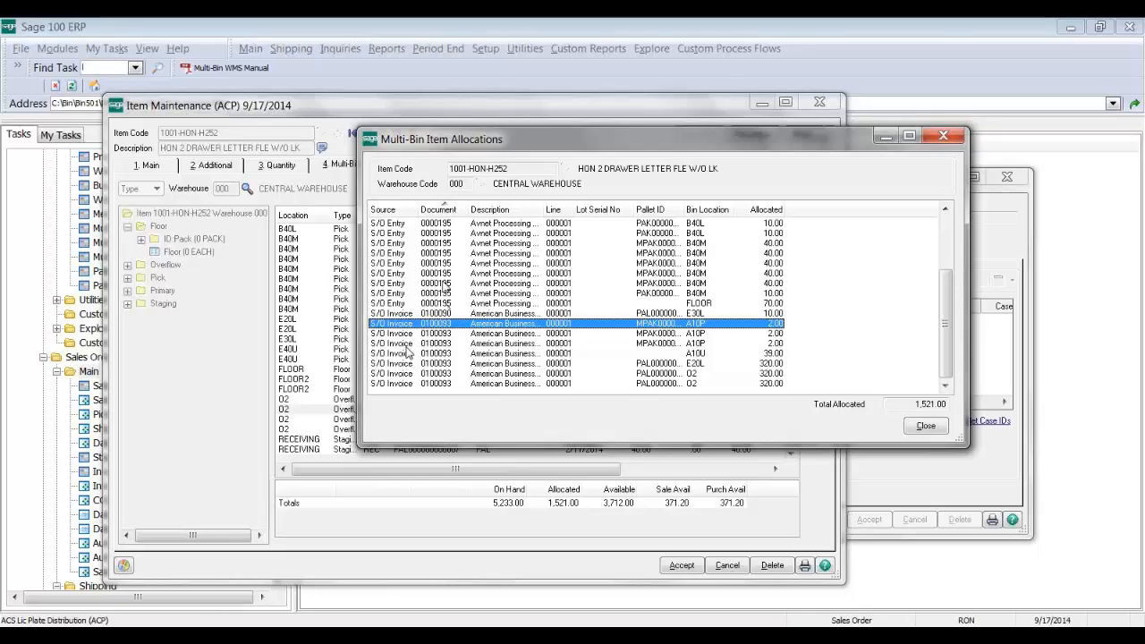
{"action": "left_click", "coordinate": [379, 243]}
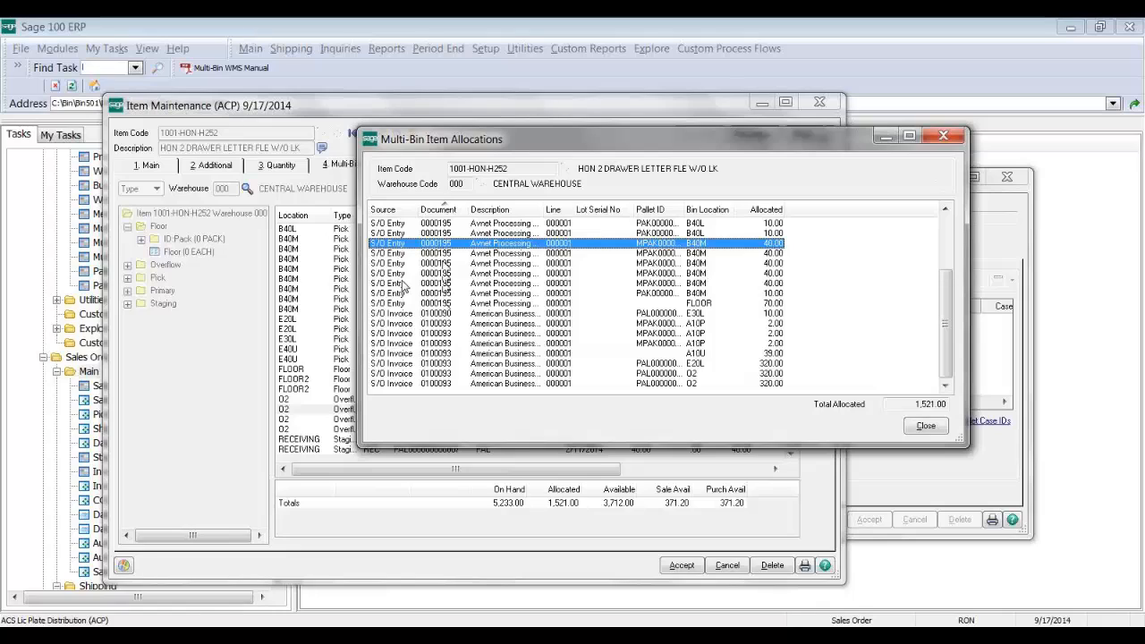
{"action": "left_click", "coordinate": [417, 325]}
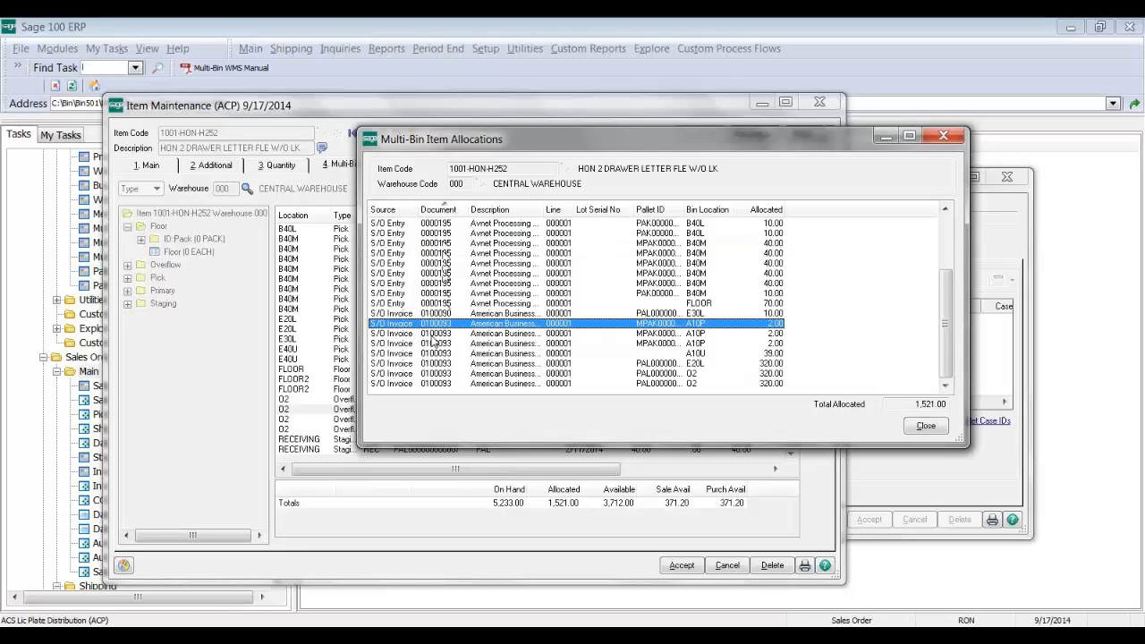
{"action": "left_click", "coordinate": [942, 136]}
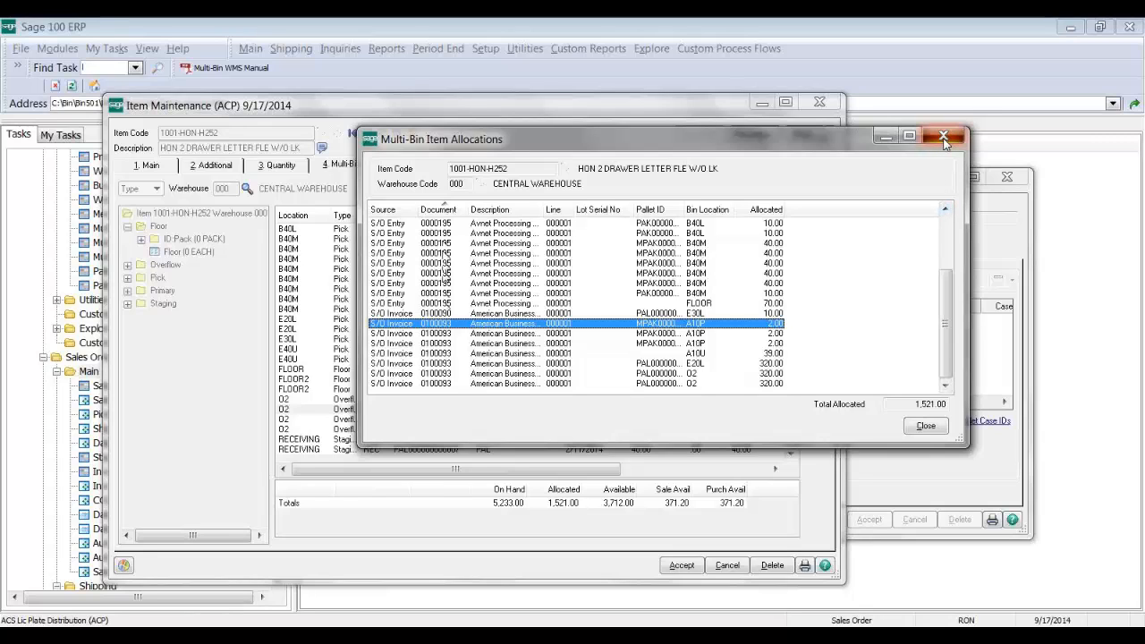
- Return to Shipping Data Entry and load another American Business Futures order by its order number
{"action": "left_click", "coordinate": [881, 181]}
{"action": "left_click", "coordinate": [845, 203]}
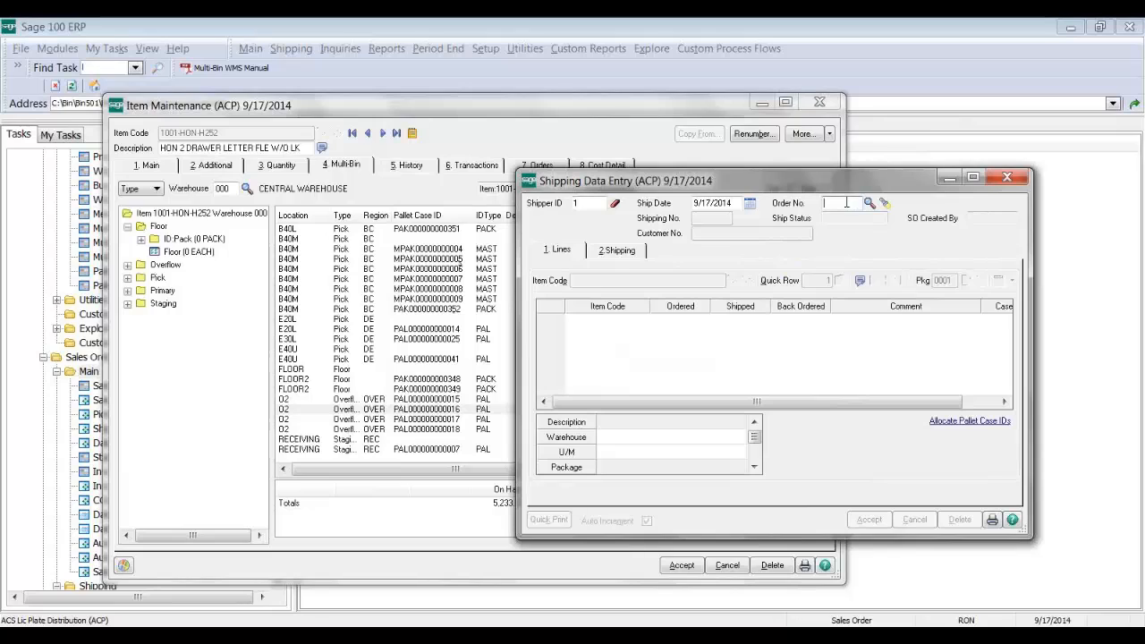
{"action": "type", "text": "198"}
{"action": "key", "text": "Tab"}
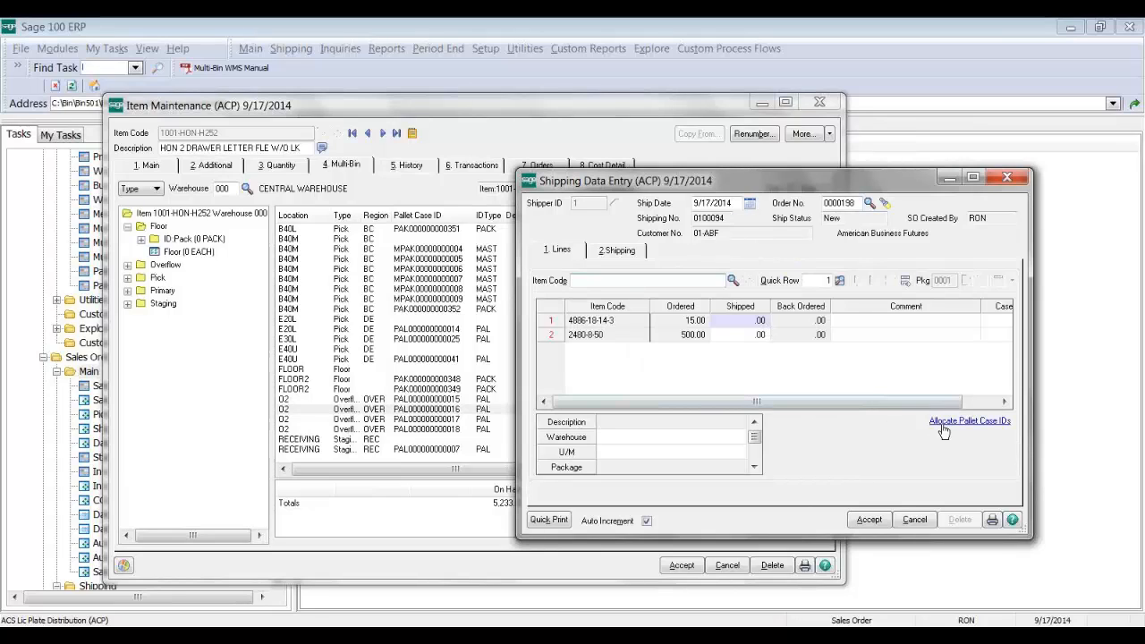
- Set the shipped quantity of item 2480-8-50 to 500 and open its bin distribution
{"action": "left_click", "coordinate": [754, 336]}
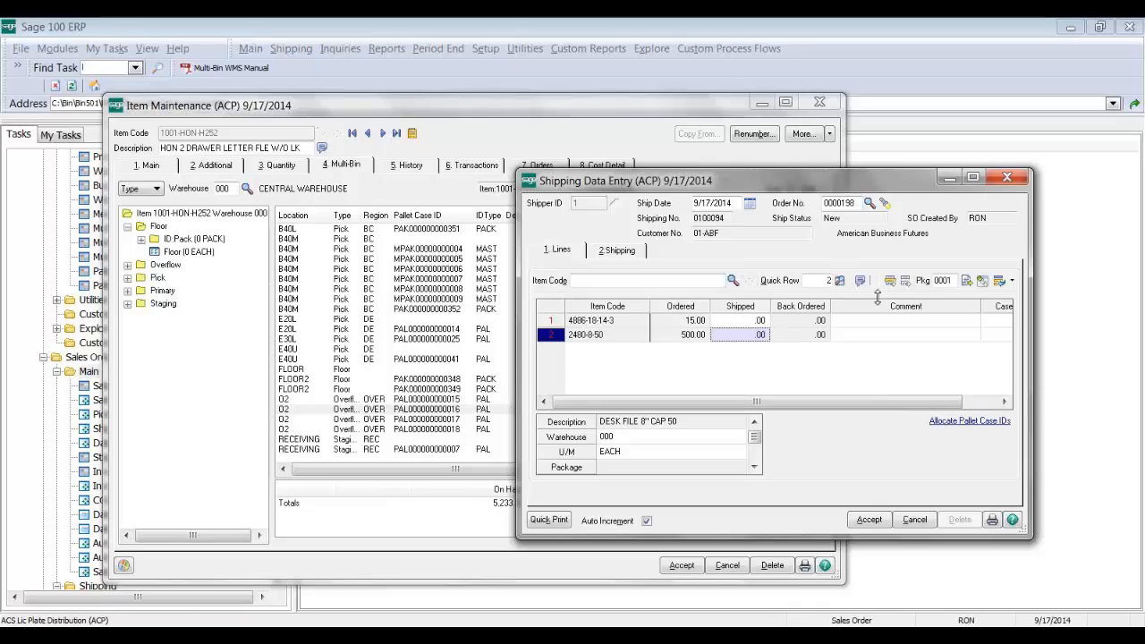
{"action": "type", "text": "500"}
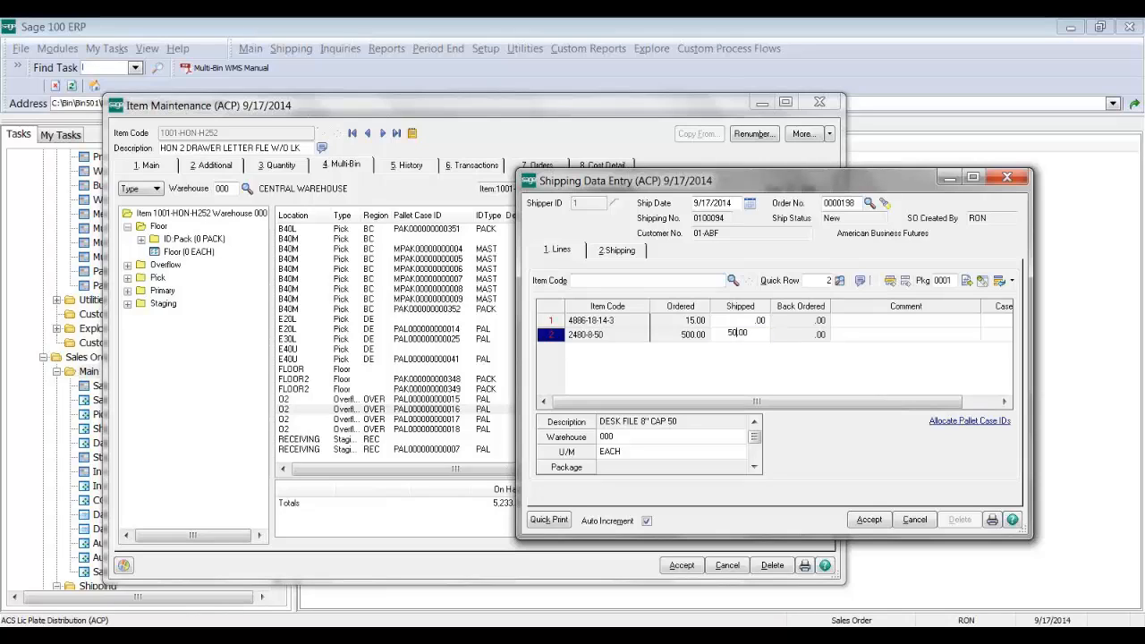
{"action": "key", "text": "Tab"}
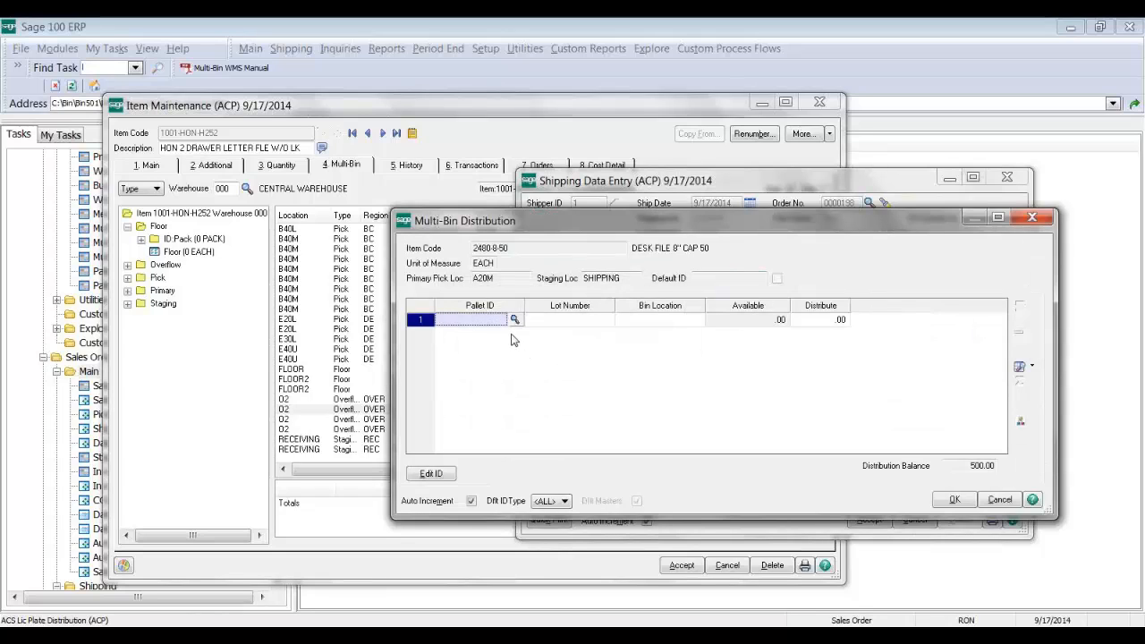
- Check the available pallets without choosing one, then distribute 100 units of lot 101 from the SHIPPING bin
{"action": "left_click", "coordinate": [514, 319]}
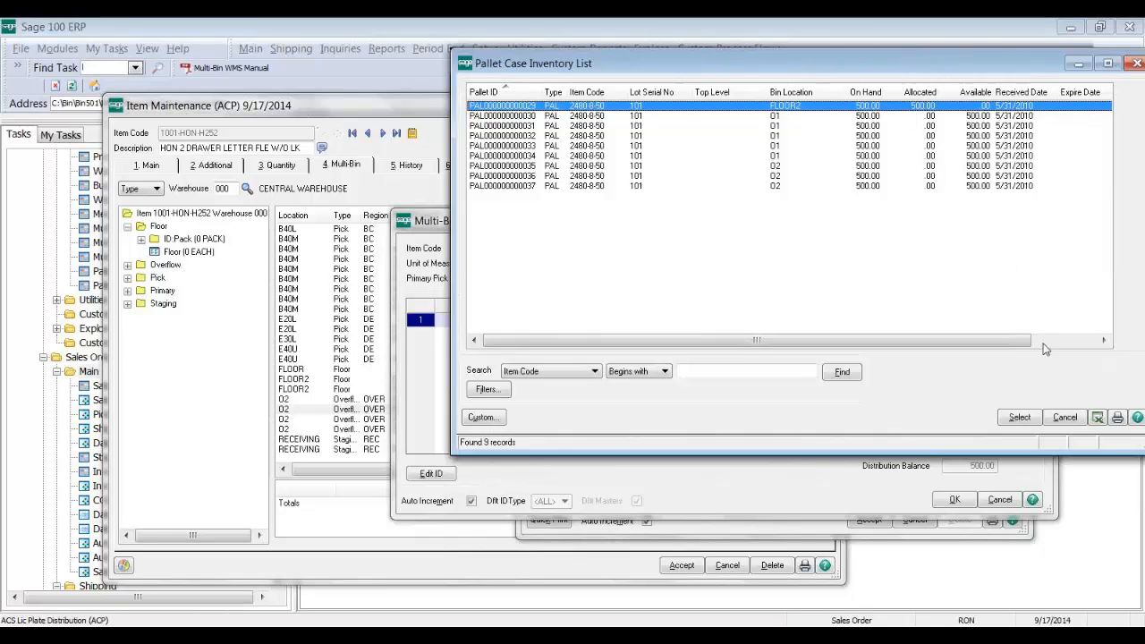
{"action": "left_click", "coordinate": [1060, 421]}
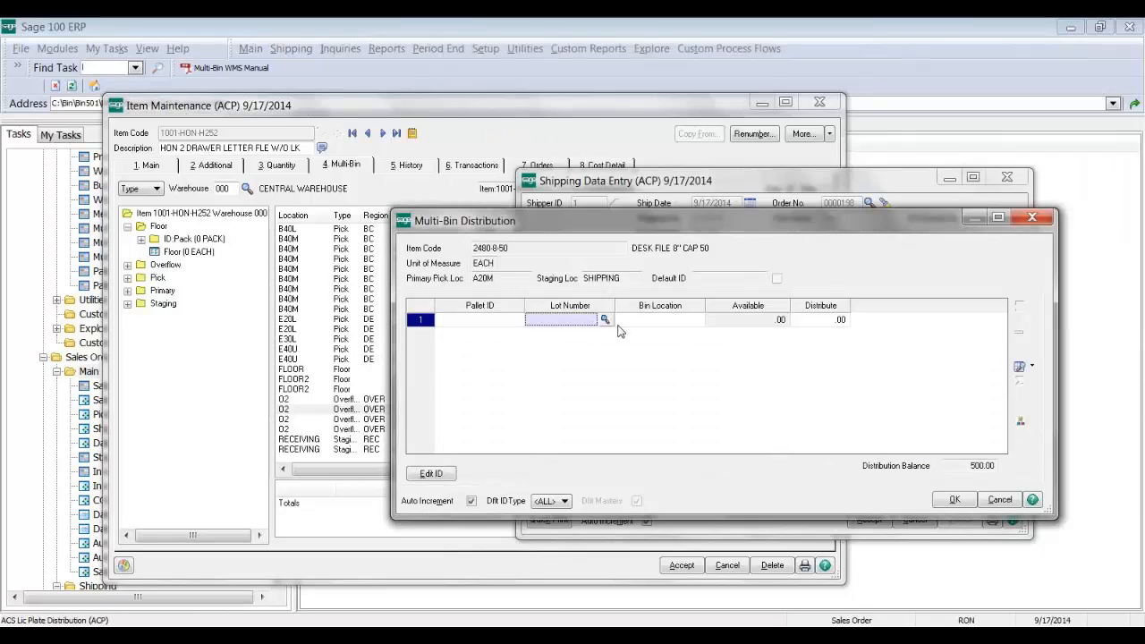
{"action": "left_click", "coordinate": [613, 320]}
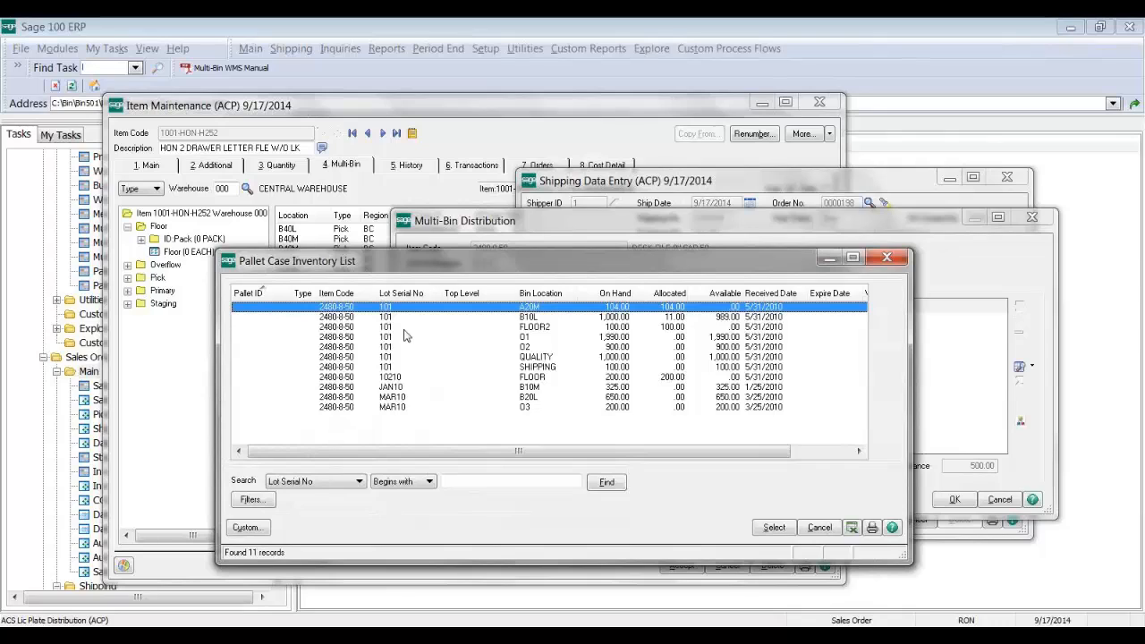
{"action": "double_click", "coordinate": [539, 367]}
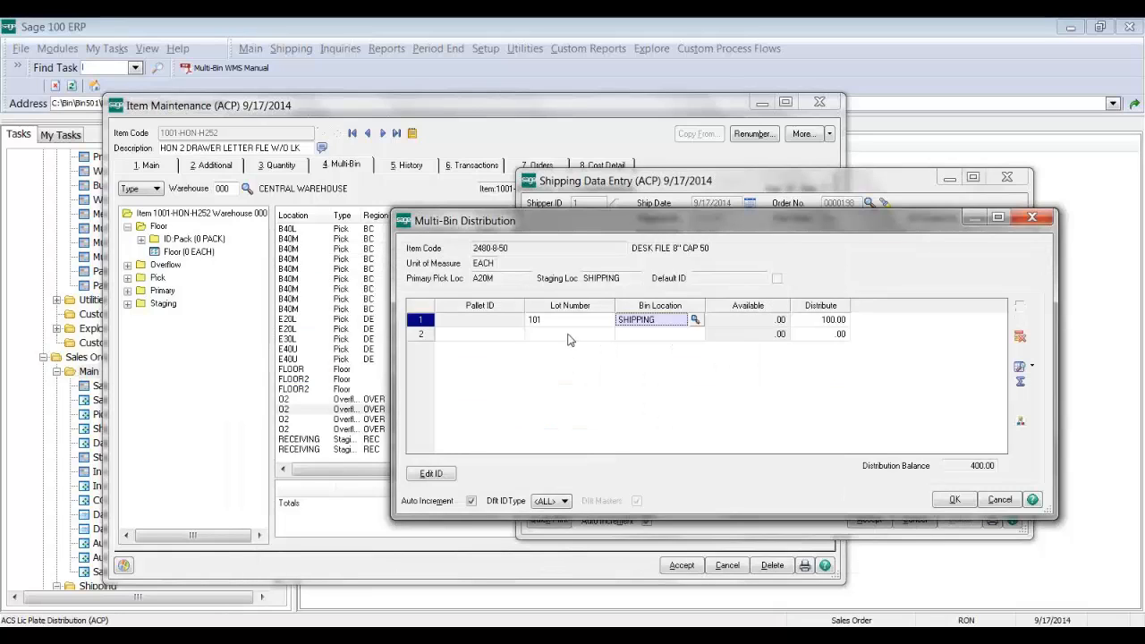
{"action": "left_click", "coordinate": [513, 337]}
{"action": "left_click", "coordinate": [514, 334]}
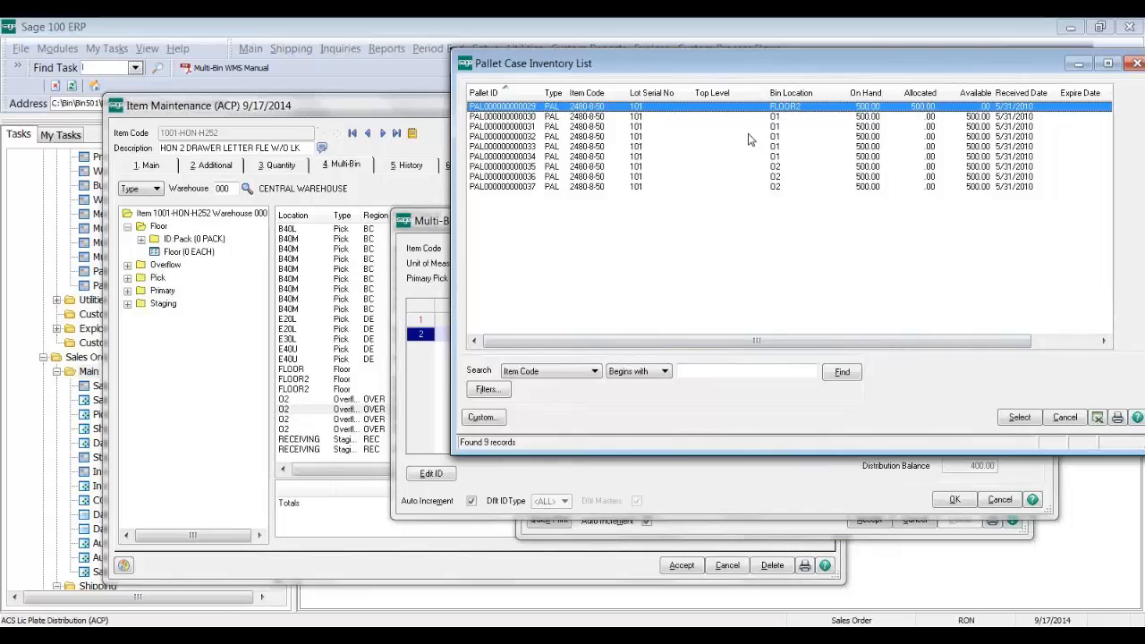
{"action": "left_click", "coordinate": [748, 137]}
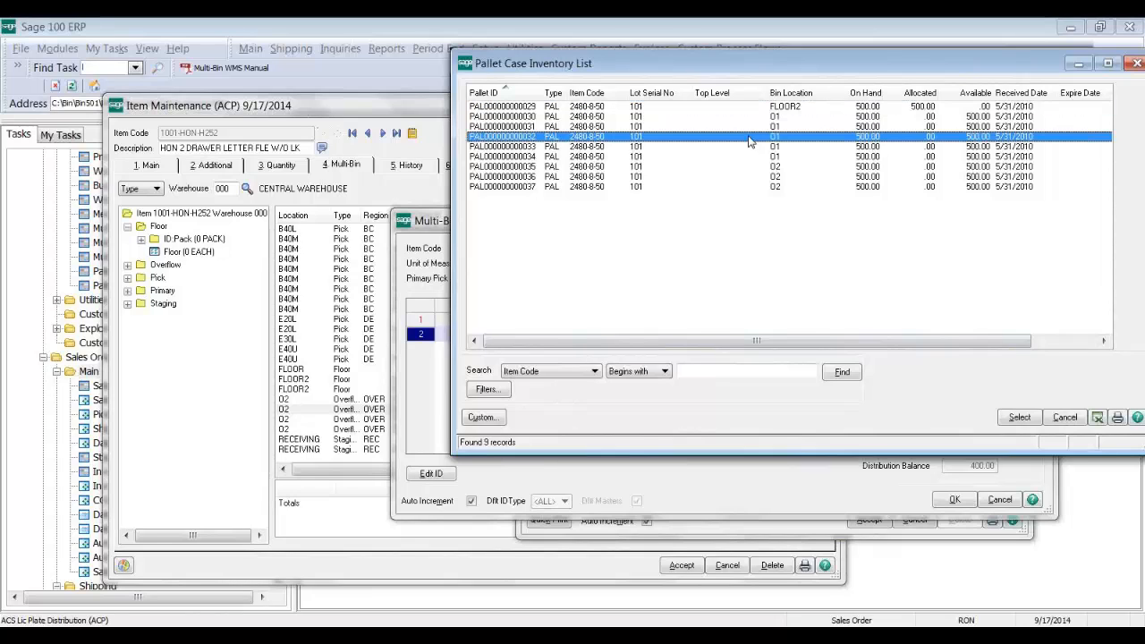
{"action": "double_click", "coordinate": [748, 141]}
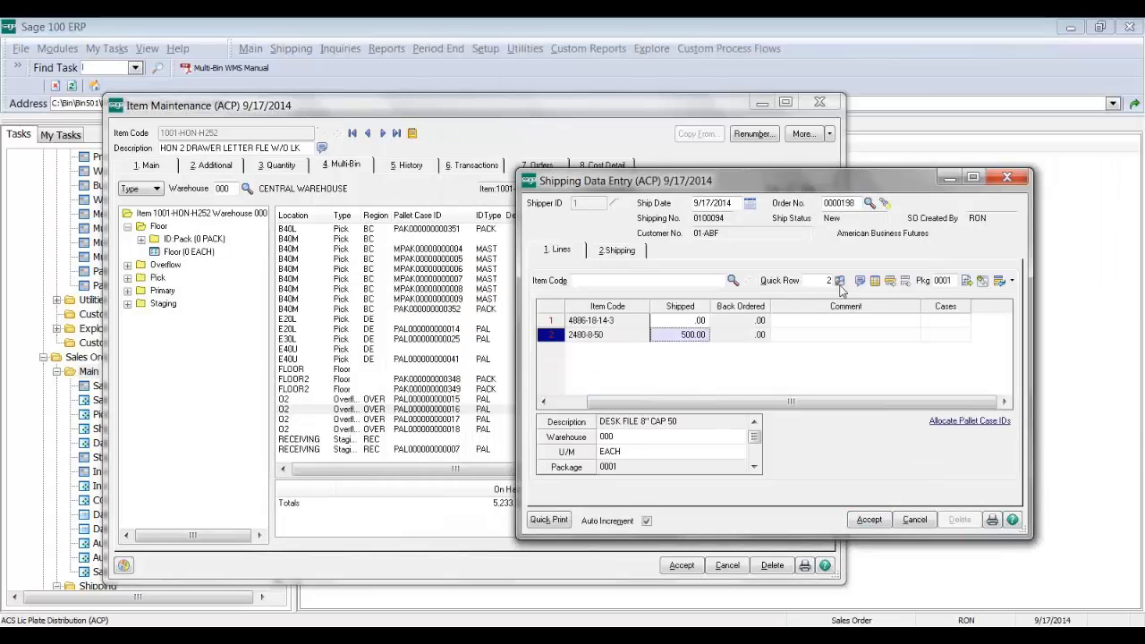
{"action": "left_click", "coordinate": [875, 282]}
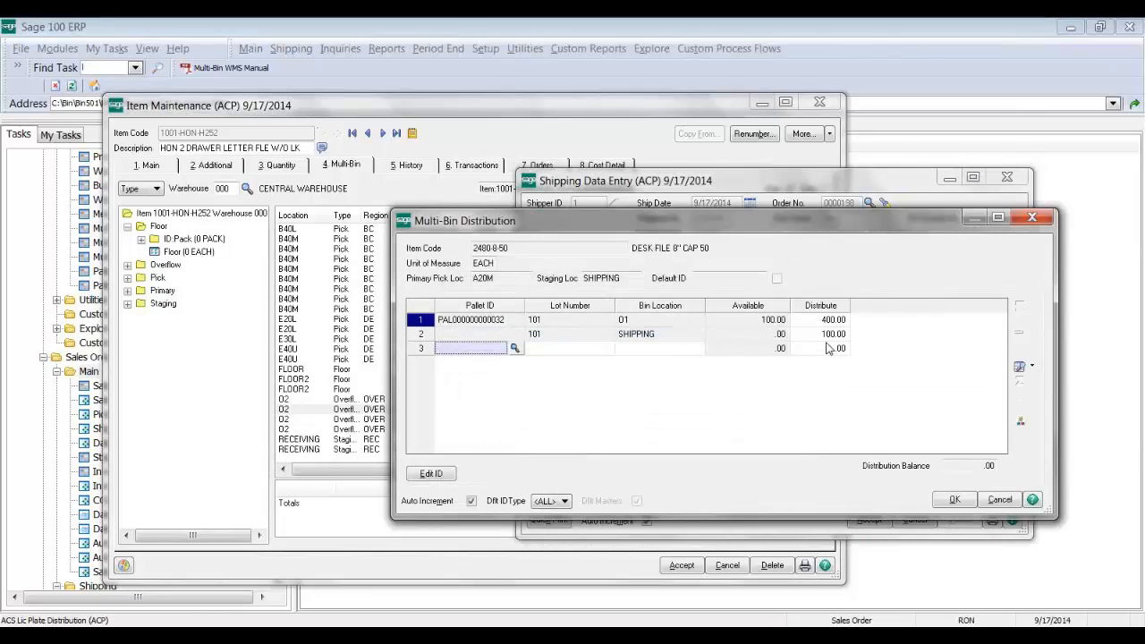
{"action": "left_click", "coordinate": [827, 324]}
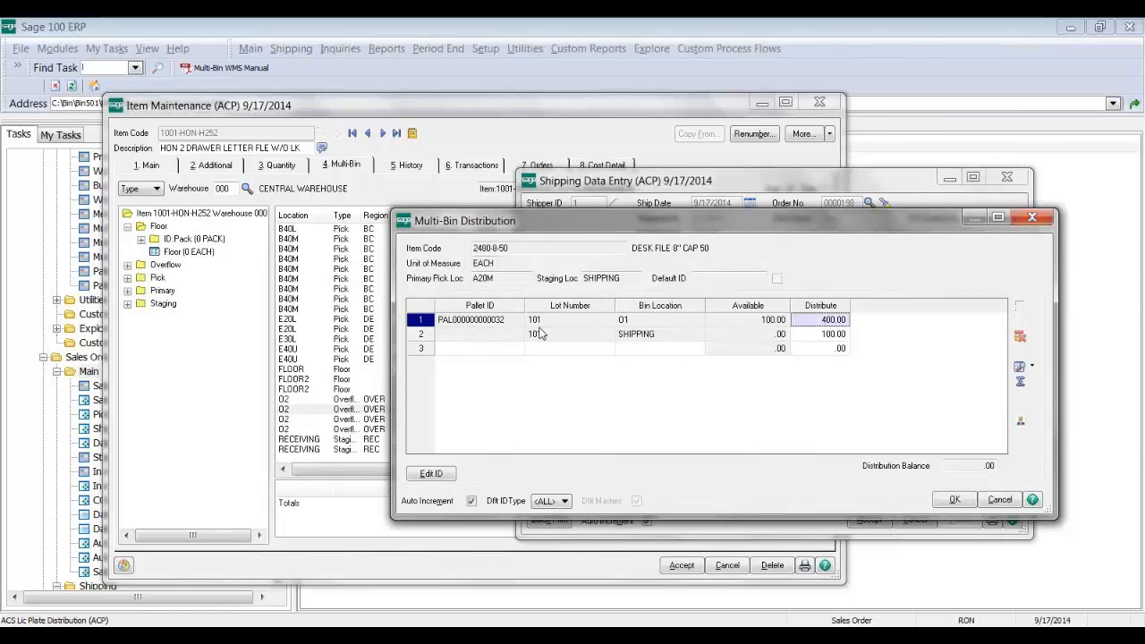
{"action": "type", "text": "300"}
{"action": "key", "text": "Down"}
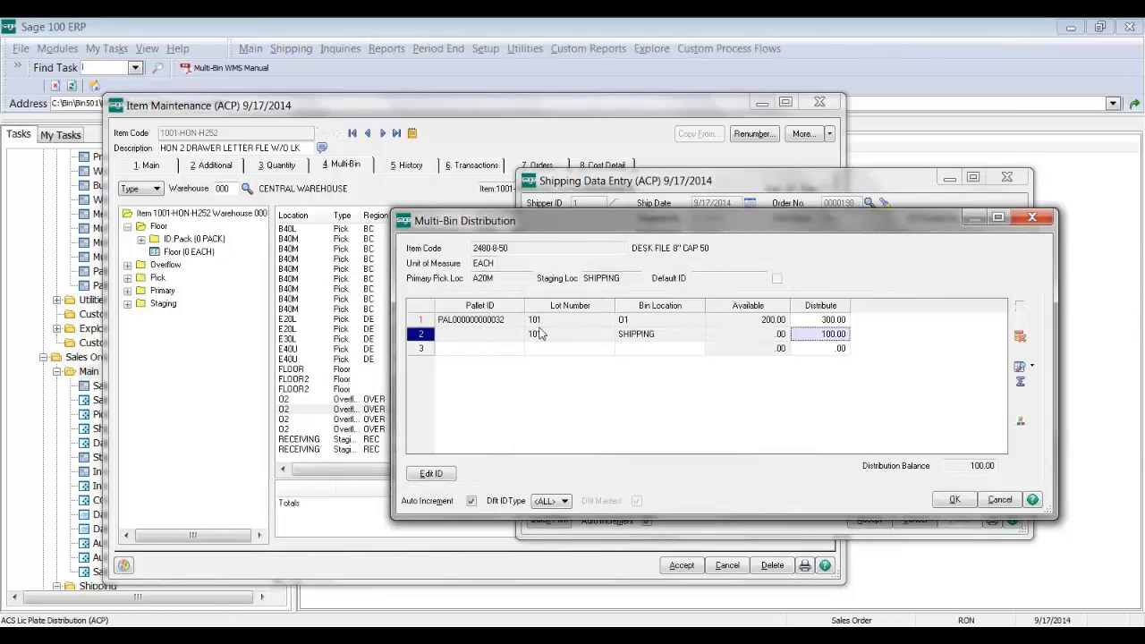
{"action": "left_click", "coordinate": [506, 349]}
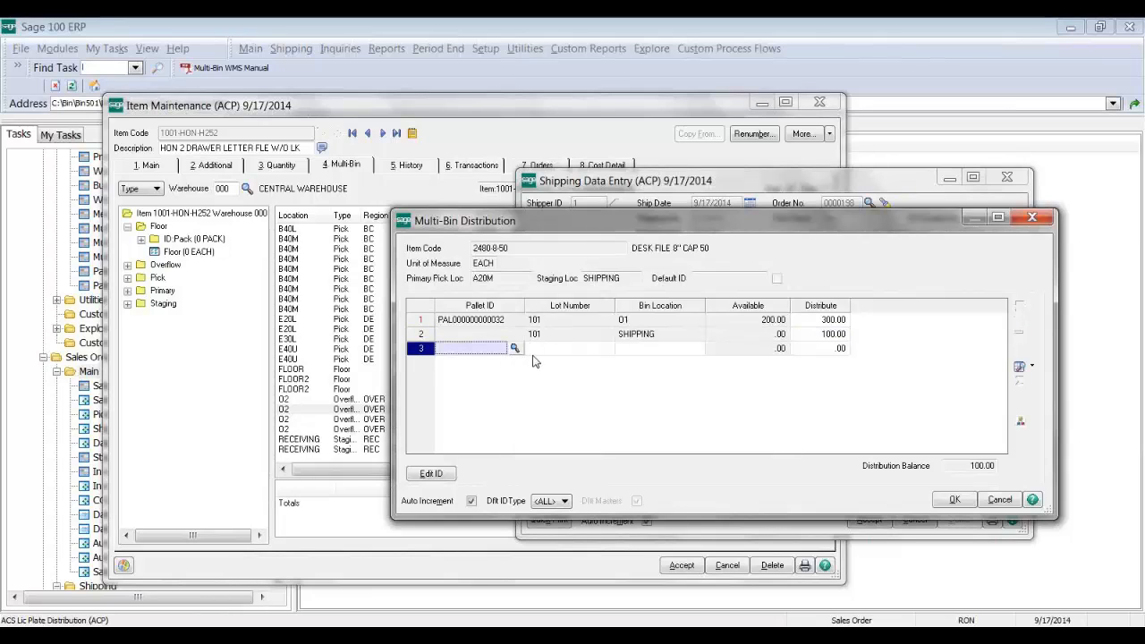
{"action": "left_click", "coordinate": [515, 347]}
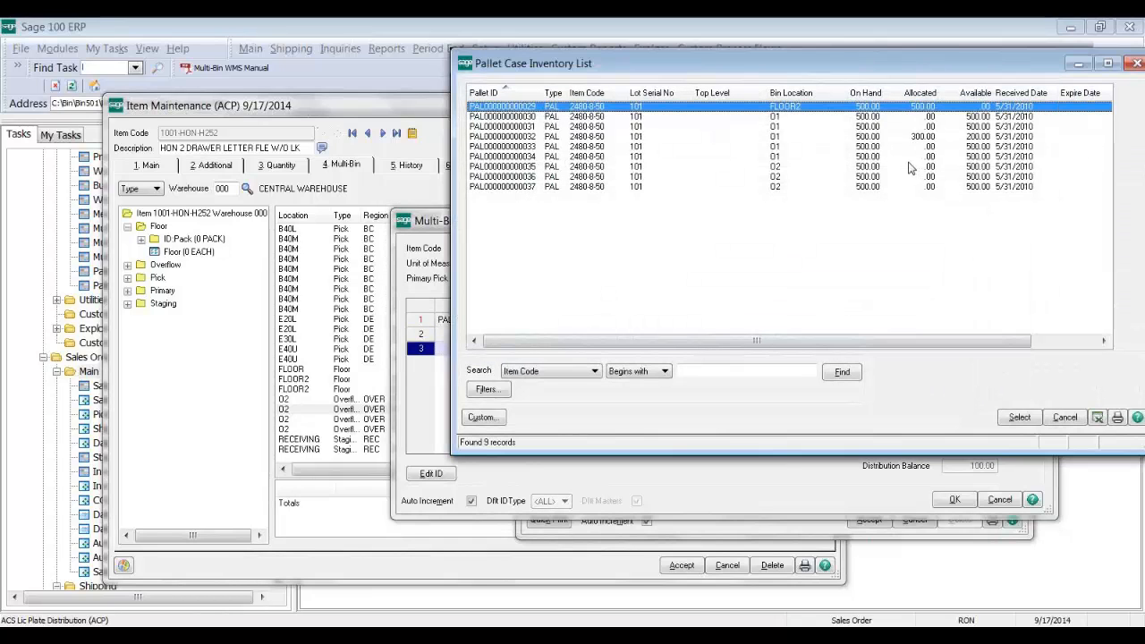
{"action": "left_click", "coordinate": [918, 137]}
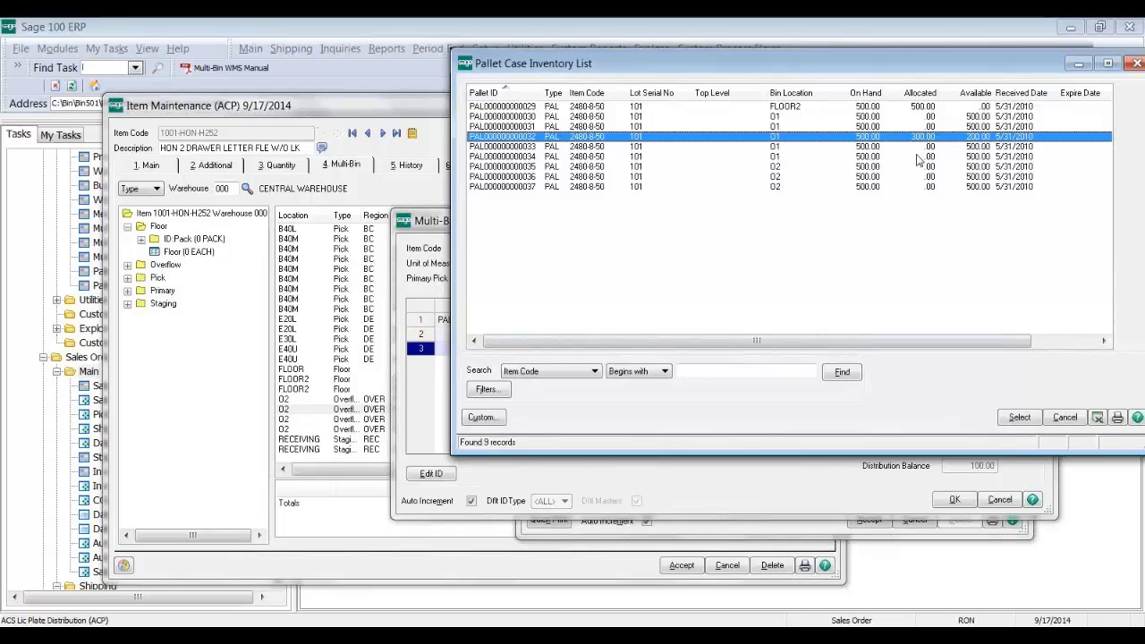
{"action": "left_click", "coordinate": [914, 148]}
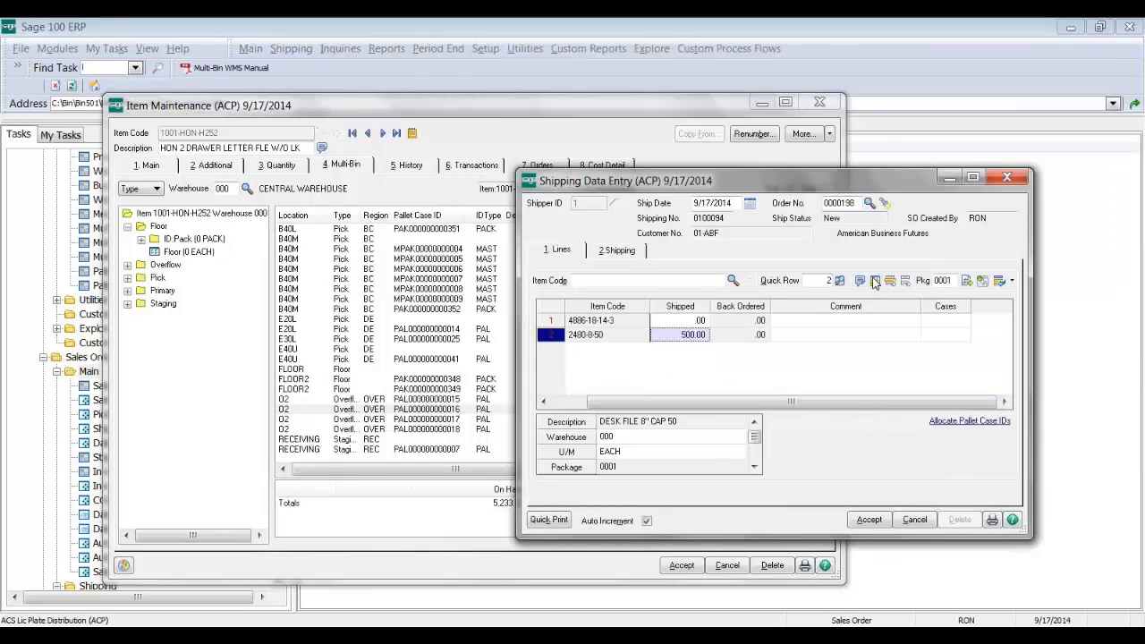
- Reopen the bin distribution of item 2480-8-50 and review the quantities distributed from each pallet and the SHIPPING bin
{"action": "left_click", "coordinate": [860, 283]}
{"action": "left_click", "coordinate": [830, 348]}
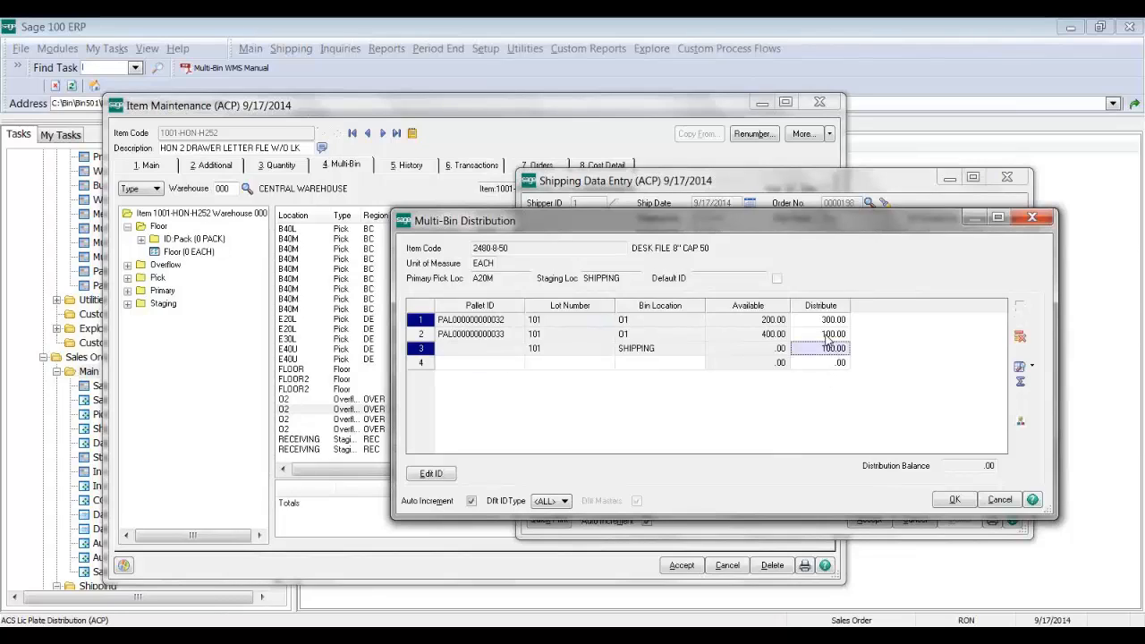
{"action": "left_click", "coordinate": [828, 334]}
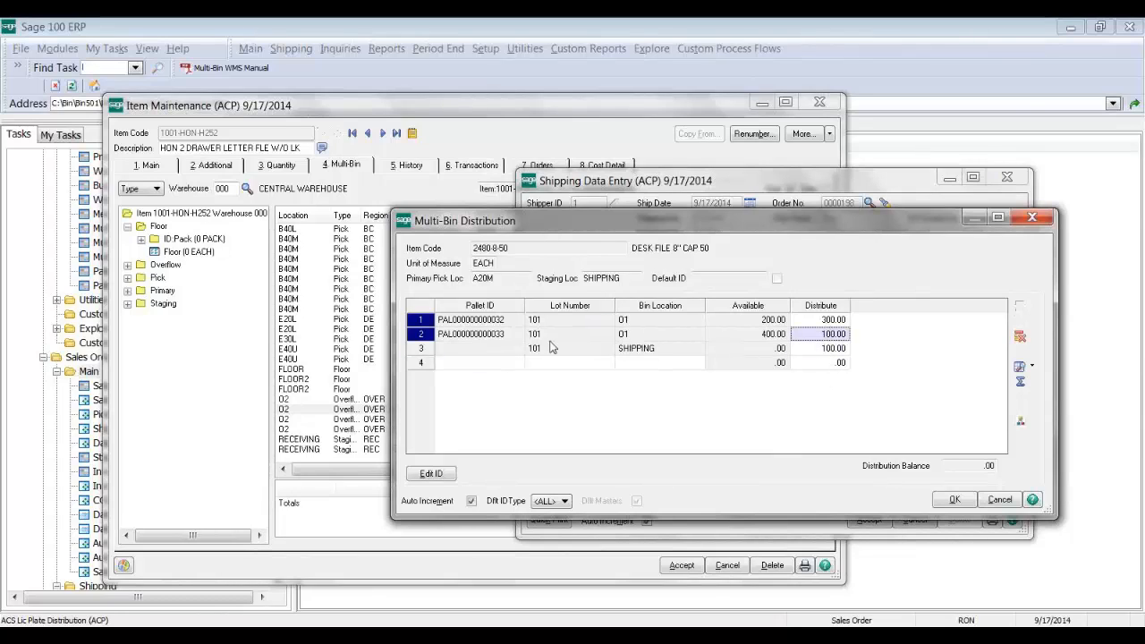
{"action": "left_click", "coordinate": [807, 320]}
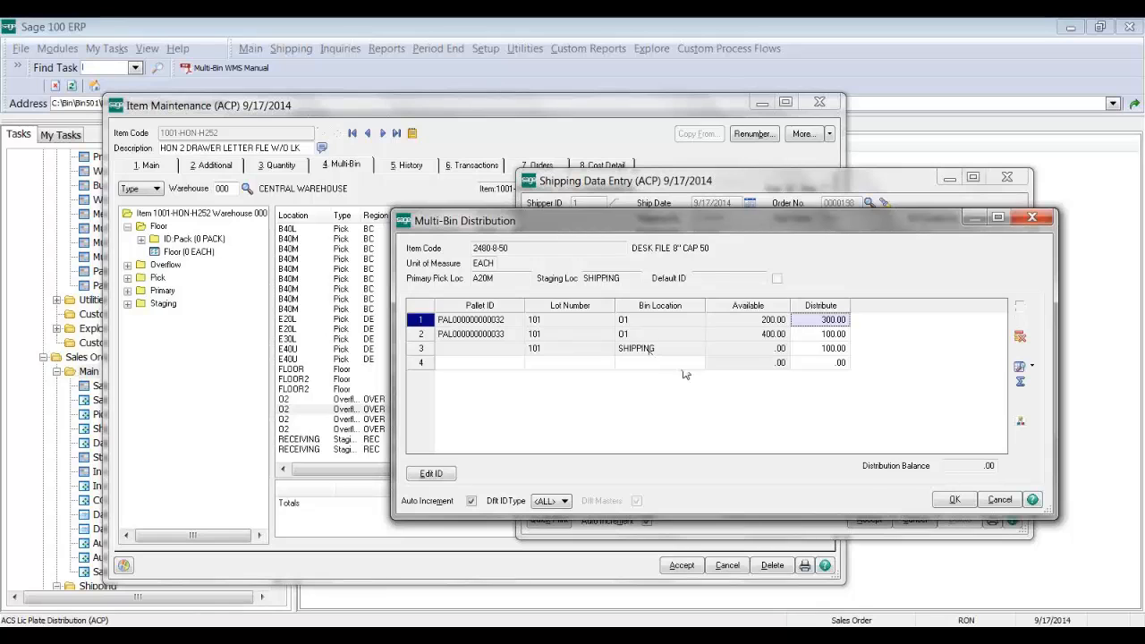
{"action": "left_click", "coordinate": [939, 503]}
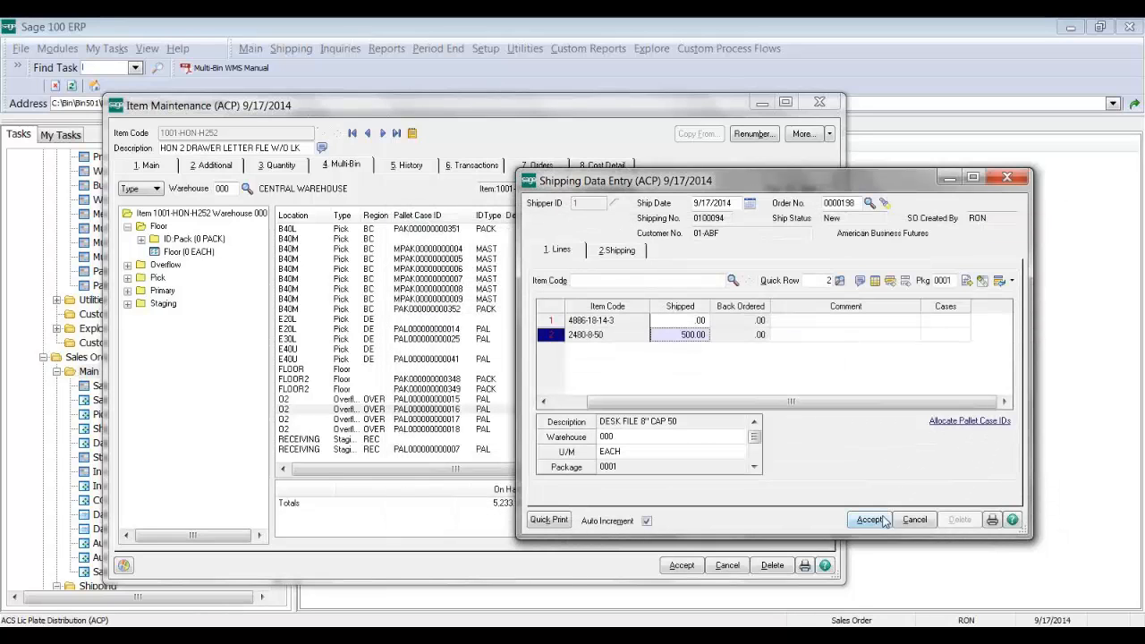
- Accept the shipment without printing a packing list and close Shipping Data Entry
{"action": "left_click", "coordinate": [868, 519]}
{"action": "left_click", "coordinate": [523, 259]}
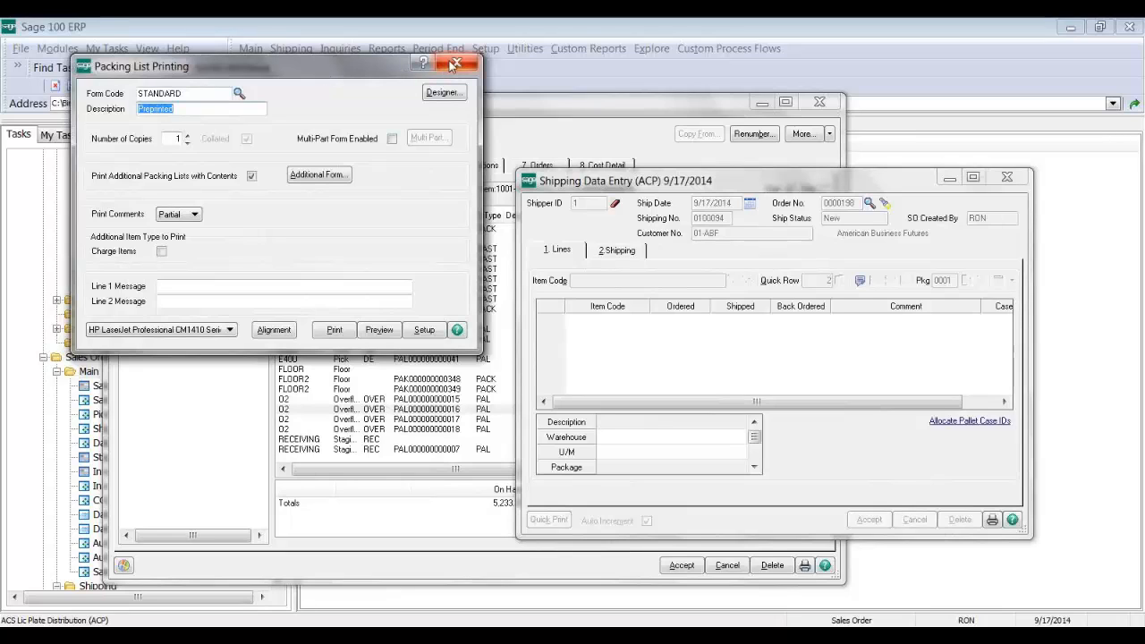
{"action": "left_click", "coordinate": [455, 64]}
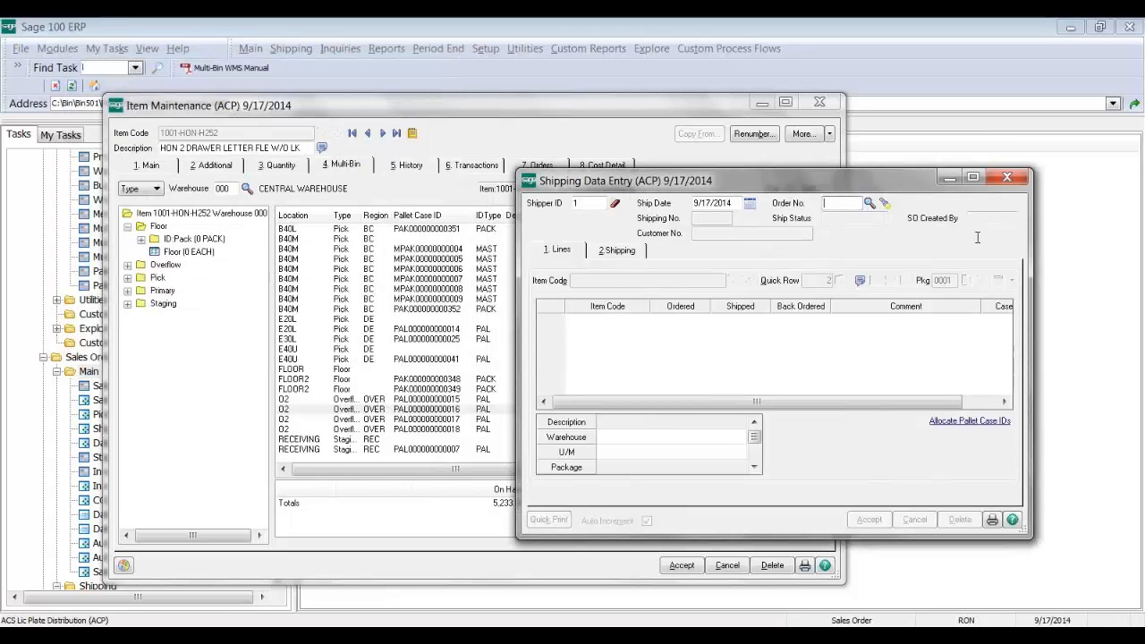
{"action": "left_click", "coordinate": [1007, 179]}
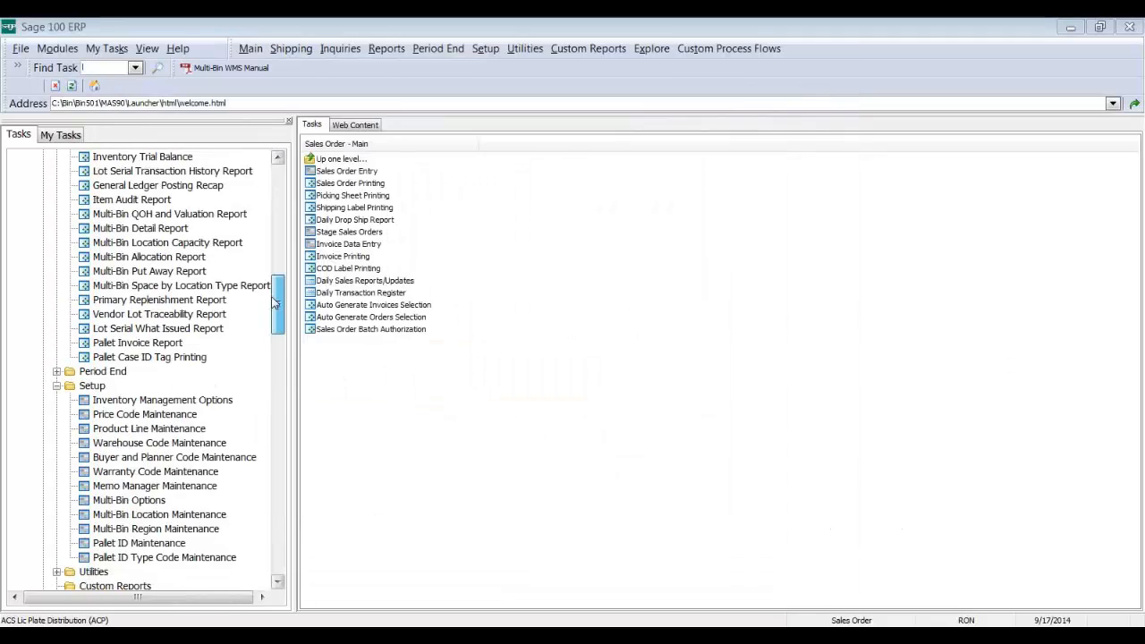
- Open Purchase Order Entry in the Purchase Order module and display the lines of the last purchase order
{"action": "left_click_drag", "start_coordinate": [275, 302], "coordinate": [270, 260]}
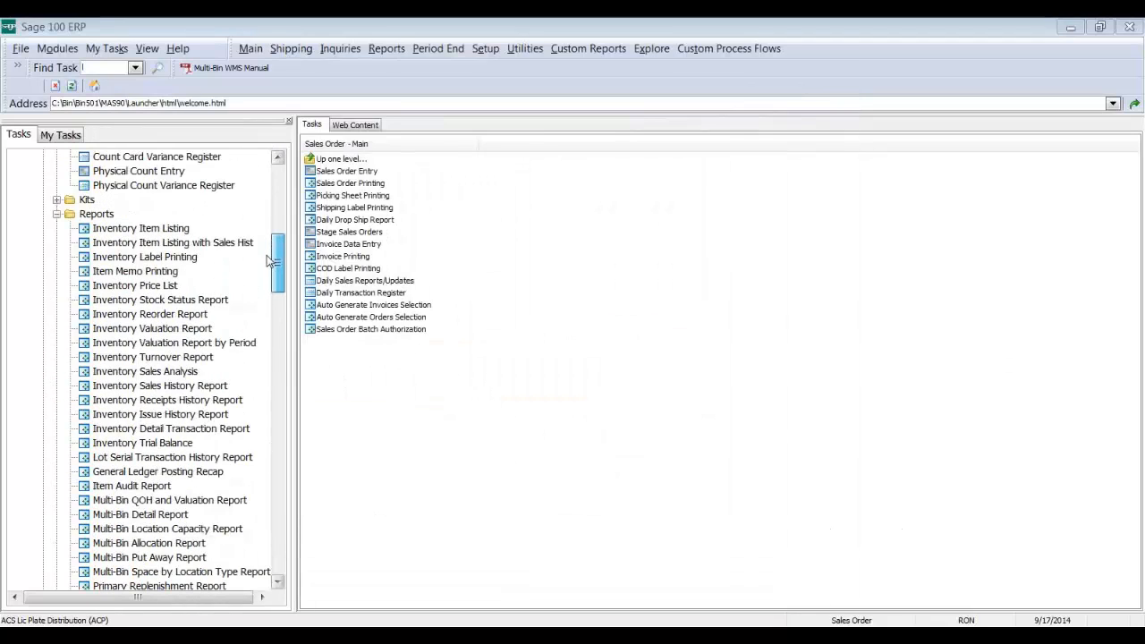
{"action": "left_click", "coordinate": [56, 214]}
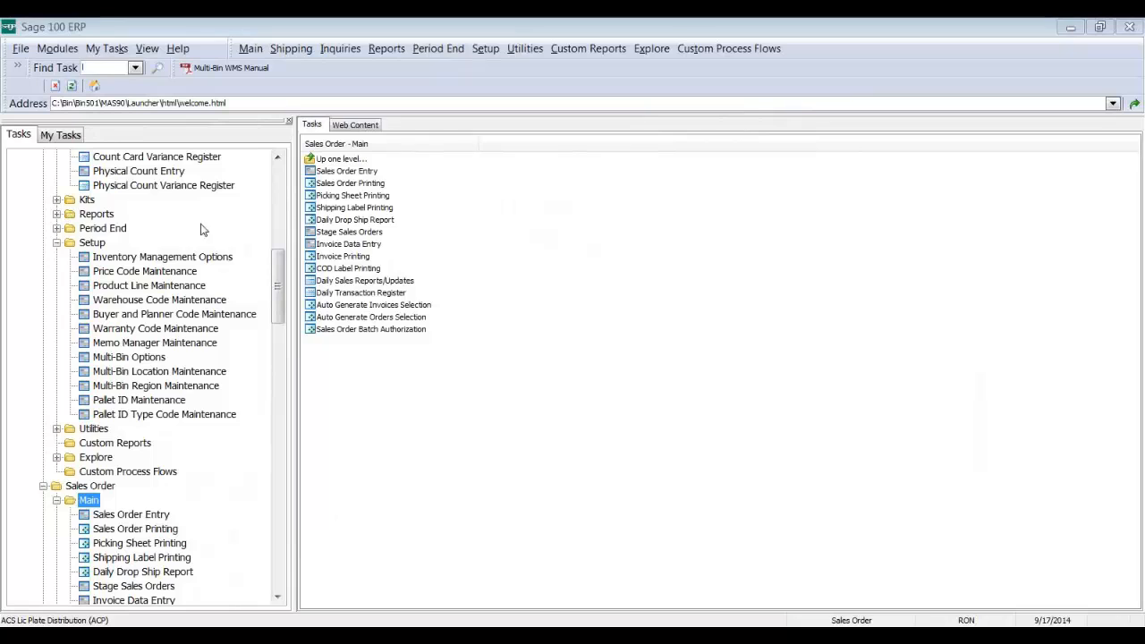
{"action": "left_click_drag", "start_coordinate": [281, 270], "coordinate": [274, 398]}
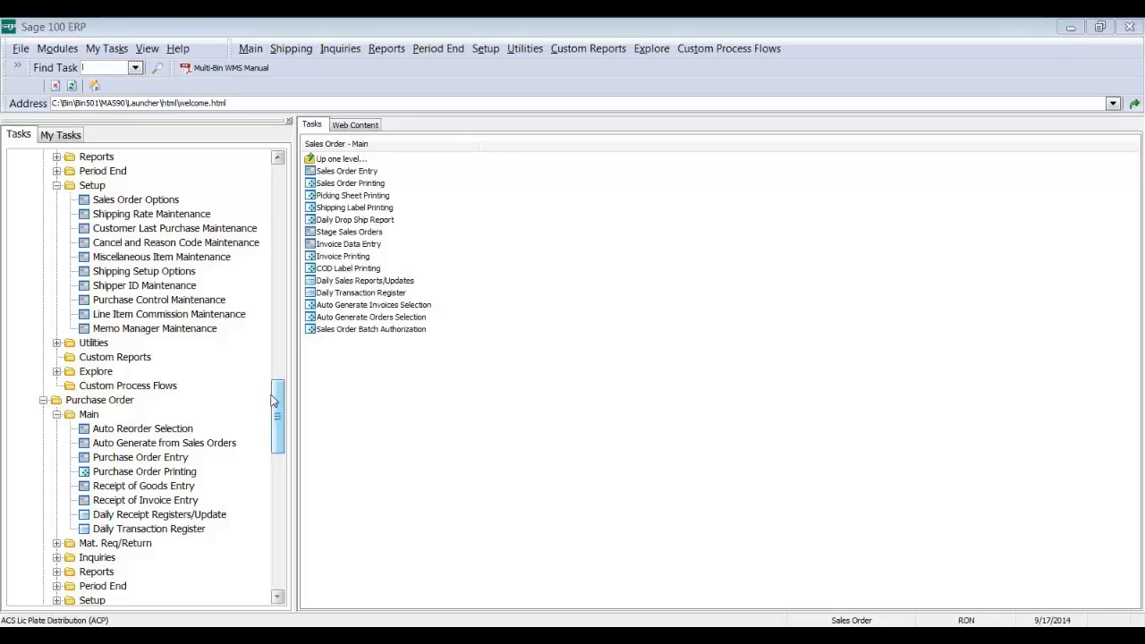
{"action": "left_click", "coordinate": [147, 458]}
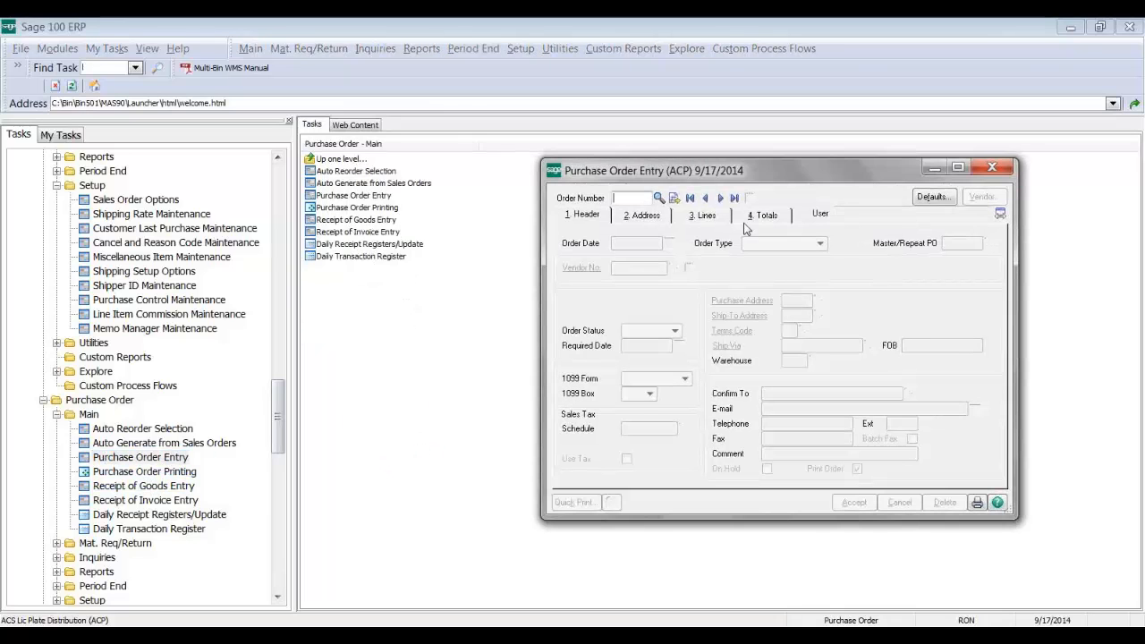
{"action": "left_click", "coordinate": [735, 198]}
{"action": "left_click", "coordinate": [702, 215]}
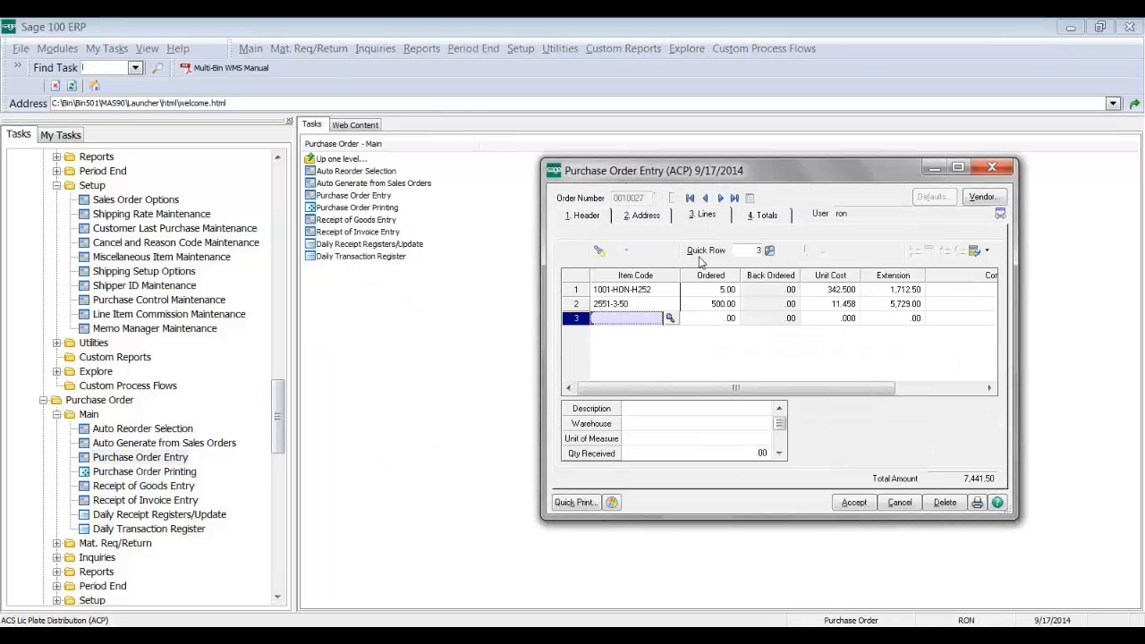
- Review the ordered quantity and unit of measure of items 1001-HON-H252 and 2551-3-50, and accept and close the purchase order
{"action": "left_click", "coordinate": [638, 291]}
{"action": "key", "text": "Tab"}
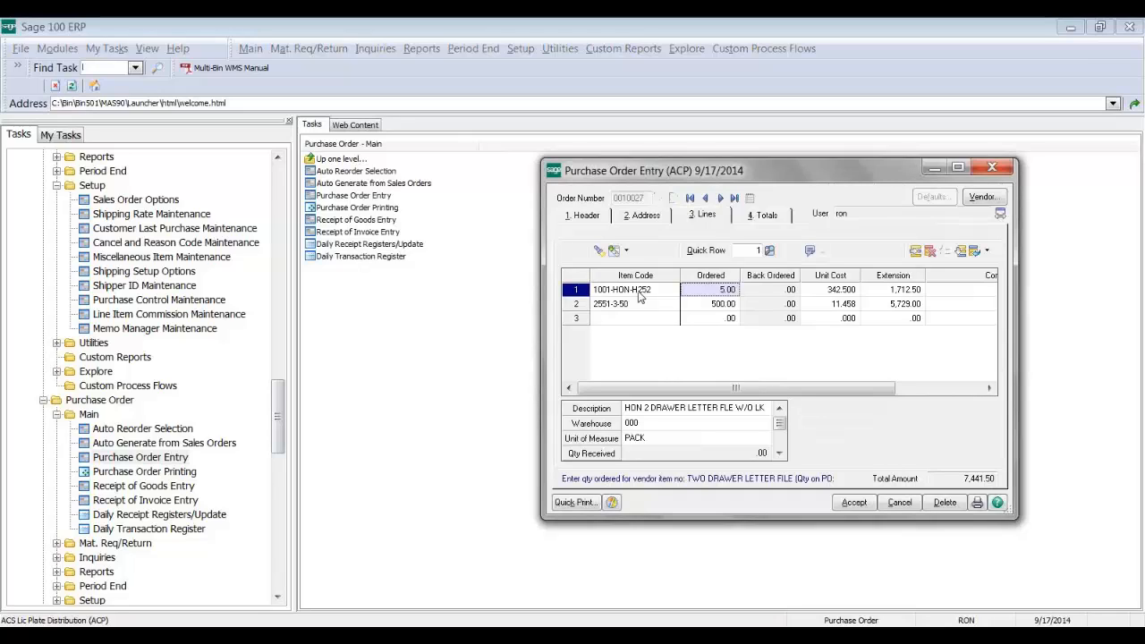
{"action": "left_click", "coordinate": [654, 440]}
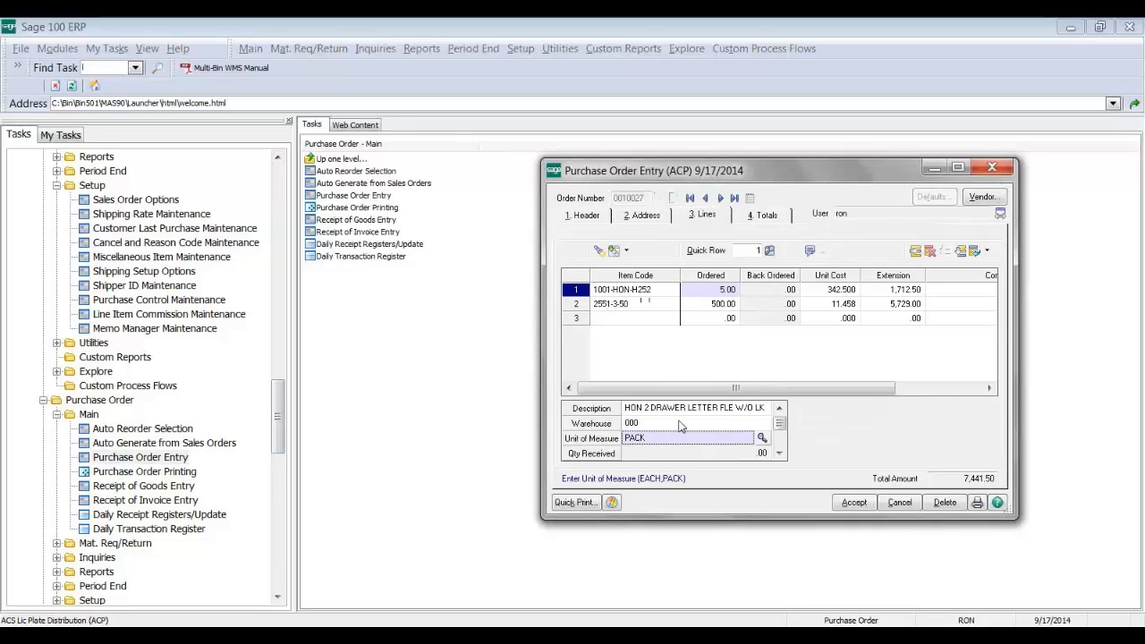
{"action": "left_click", "coordinate": [713, 303]}
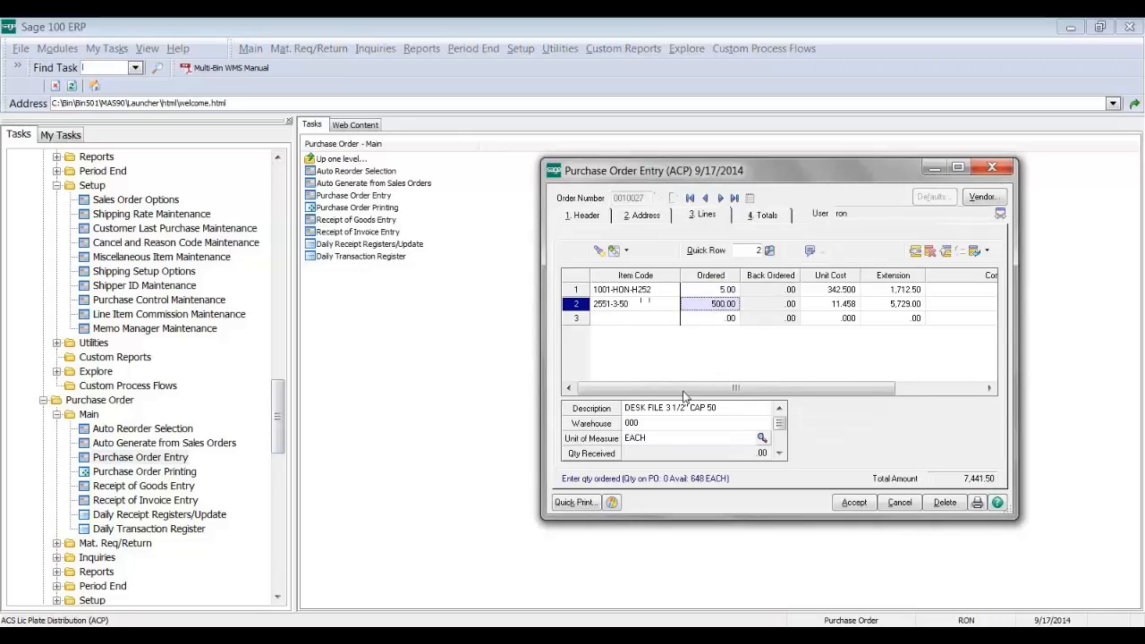
{"action": "left_click", "coordinate": [658, 439]}
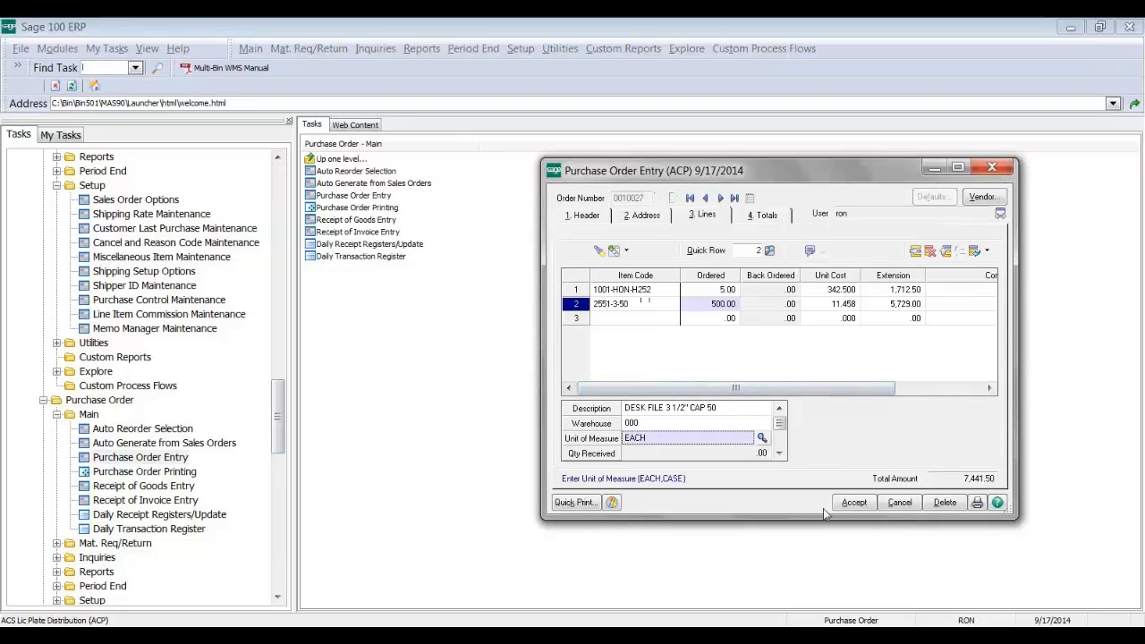
{"action": "left_click", "coordinate": [851, 503]}
{"action": "left_click", "coordinate": [991, 169]}
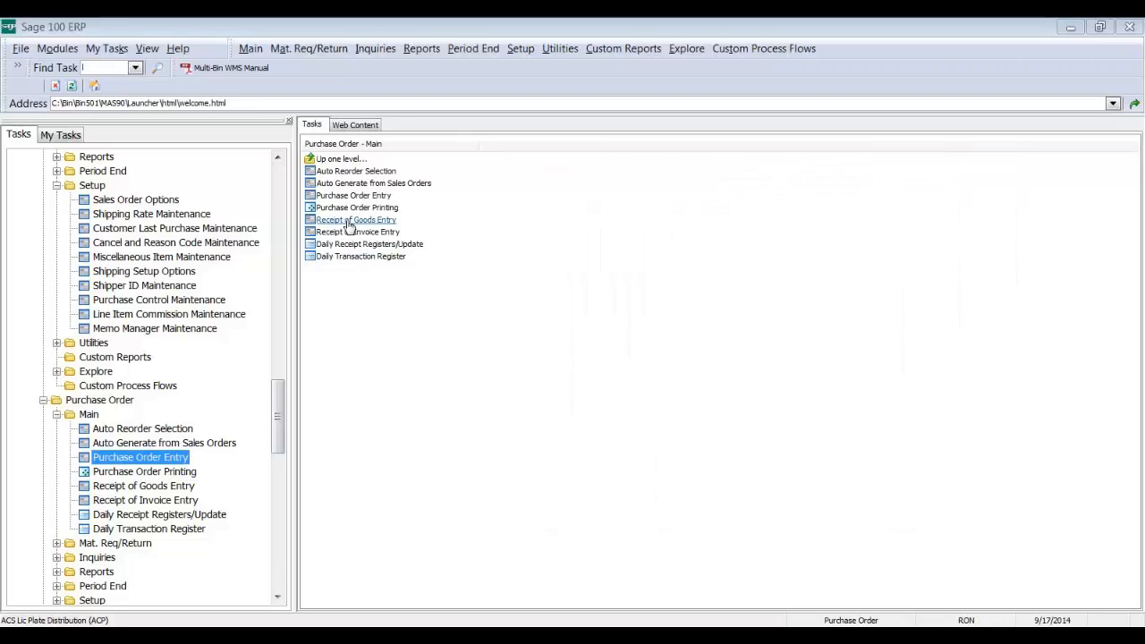
- Create a new receipt of goods for the Airway Property purchase order dated 9/17/2014 and display its lines
{"action": "left_click_drag", "start_coordinate": [279, 411], "coordinate": [276, 435]}
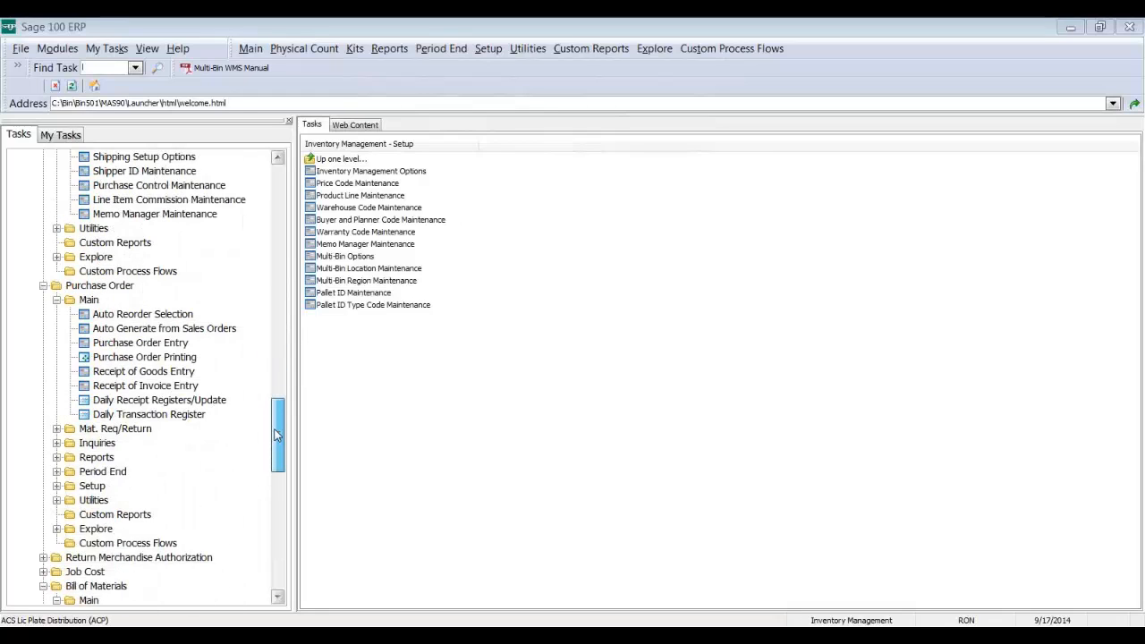
{"action": "left_click", "coordinate": [143, 372]}
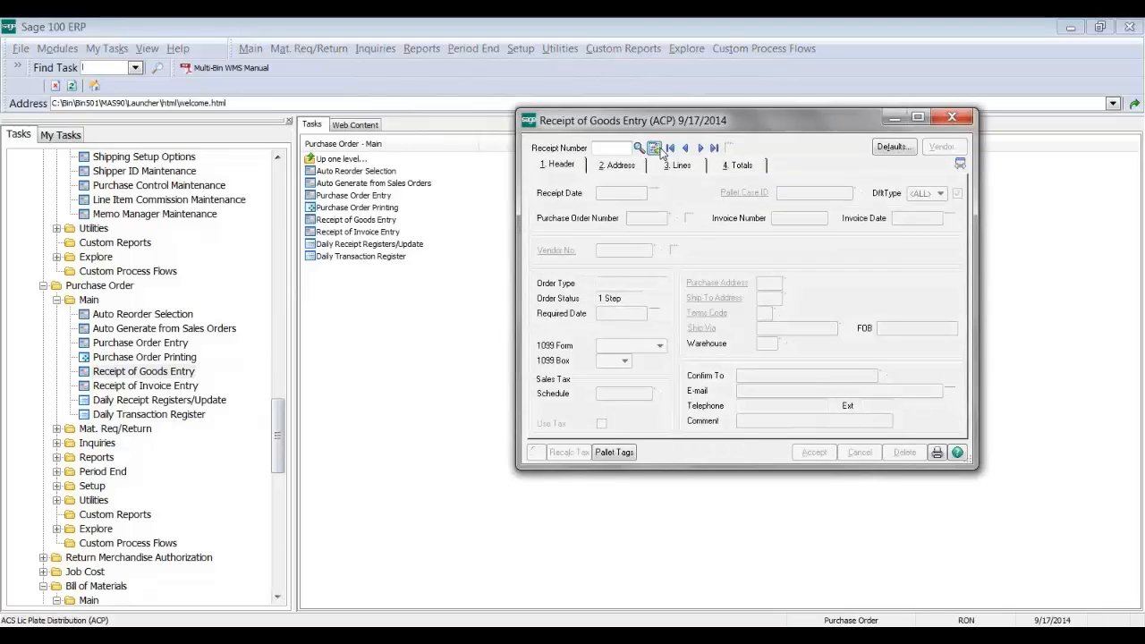
{"action": "left_click", "coordinate": [654, 147]}
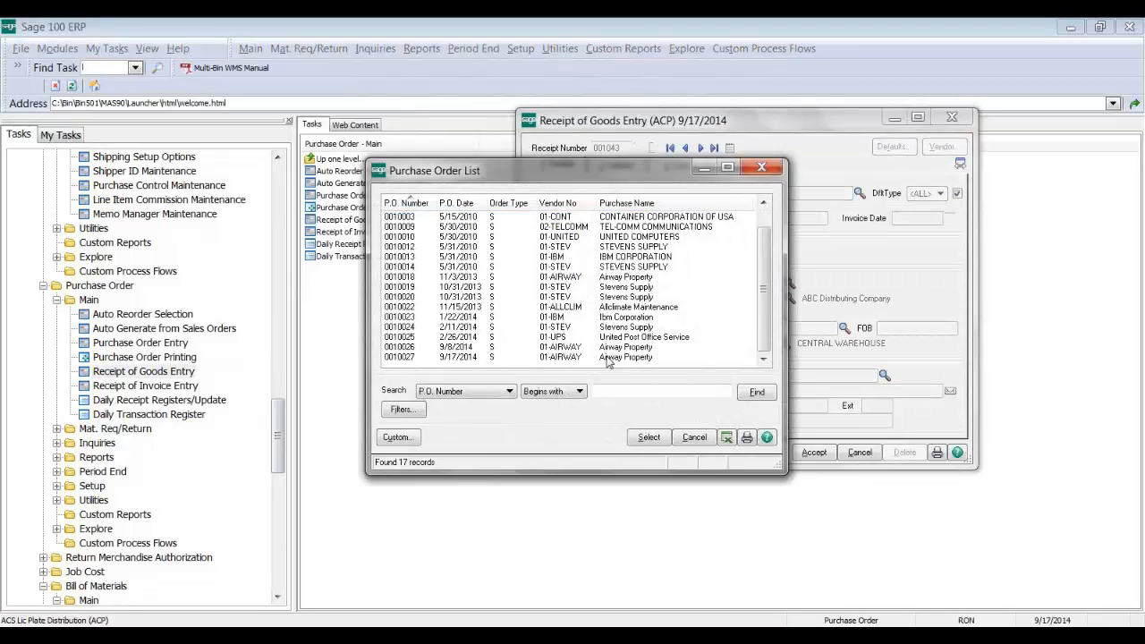
{"action": "double_click", "coordinate": [606, 358]}
{"action": "left_click", "coordinate": [680, 165]}
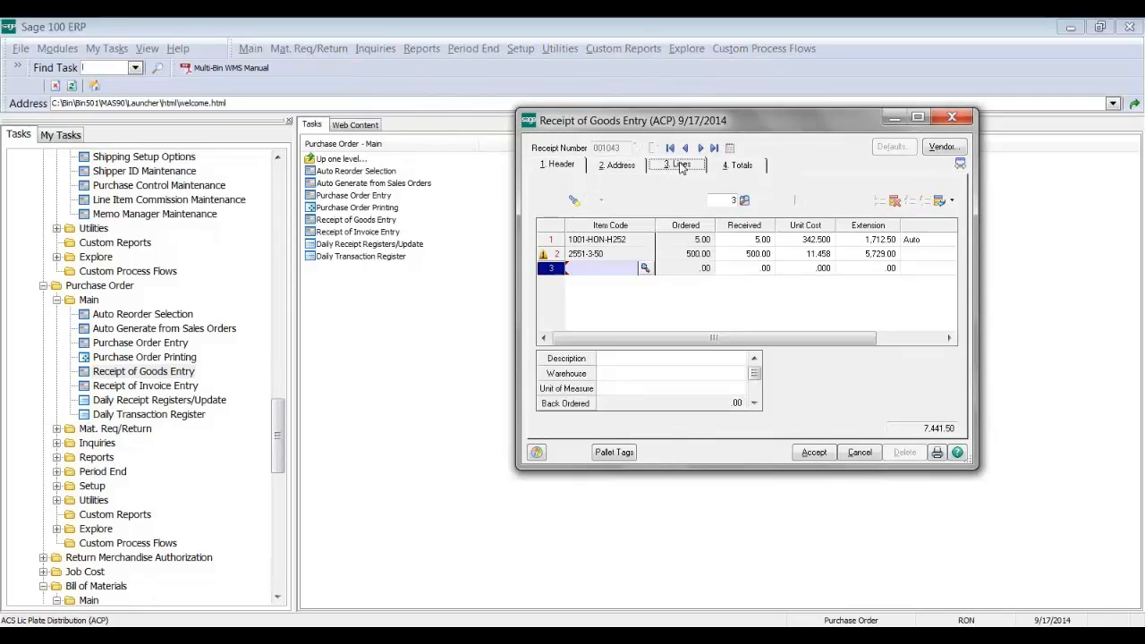
- Review the automatically assigned pack IDs in the bin distribution of received item 1001-HON-H252 and confirm the distribution
{"action": "left_click", "coordinate": [747, 241]}
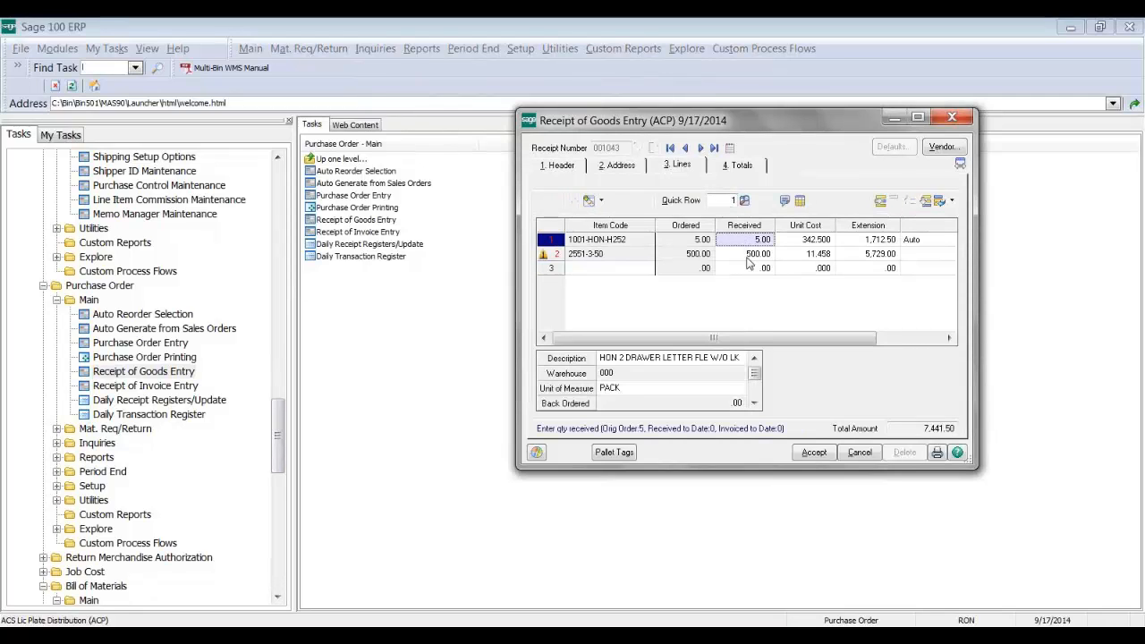
{"action": "key", "text": "Tab"}
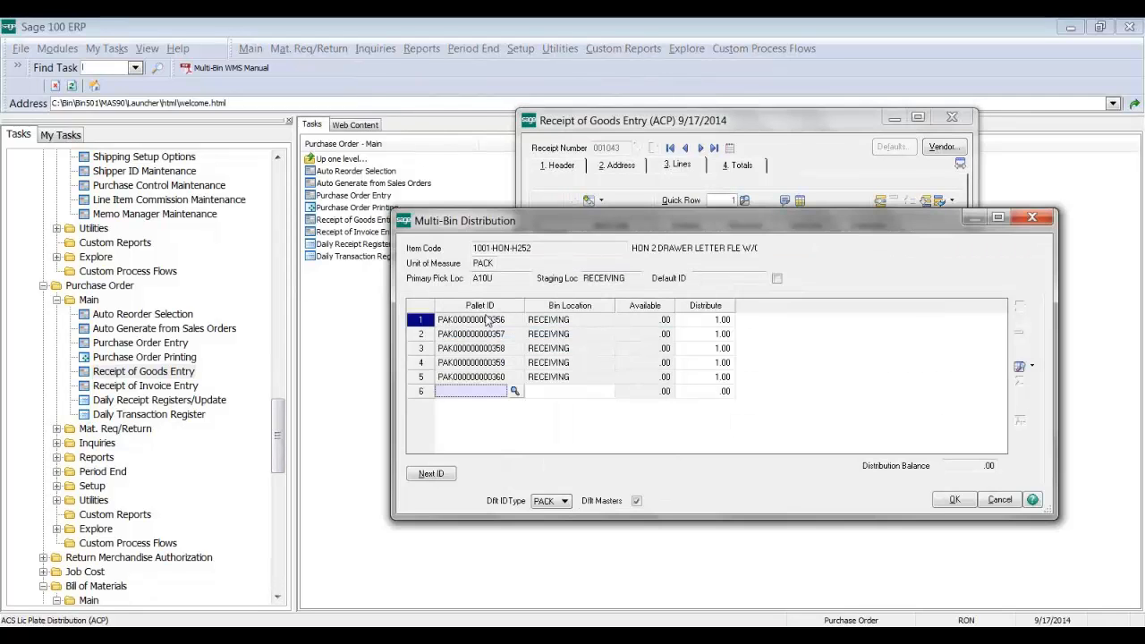
{"action": "left_click", "coordinate": [705, 321]}
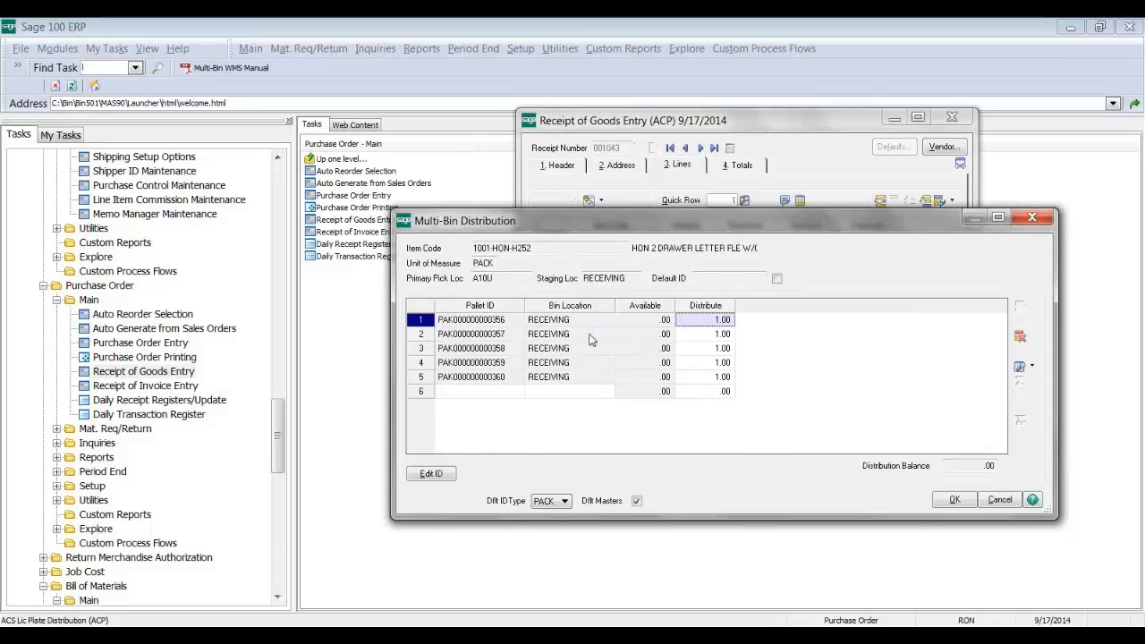
{"action": "left_click", "coordinate": [953, 499]}
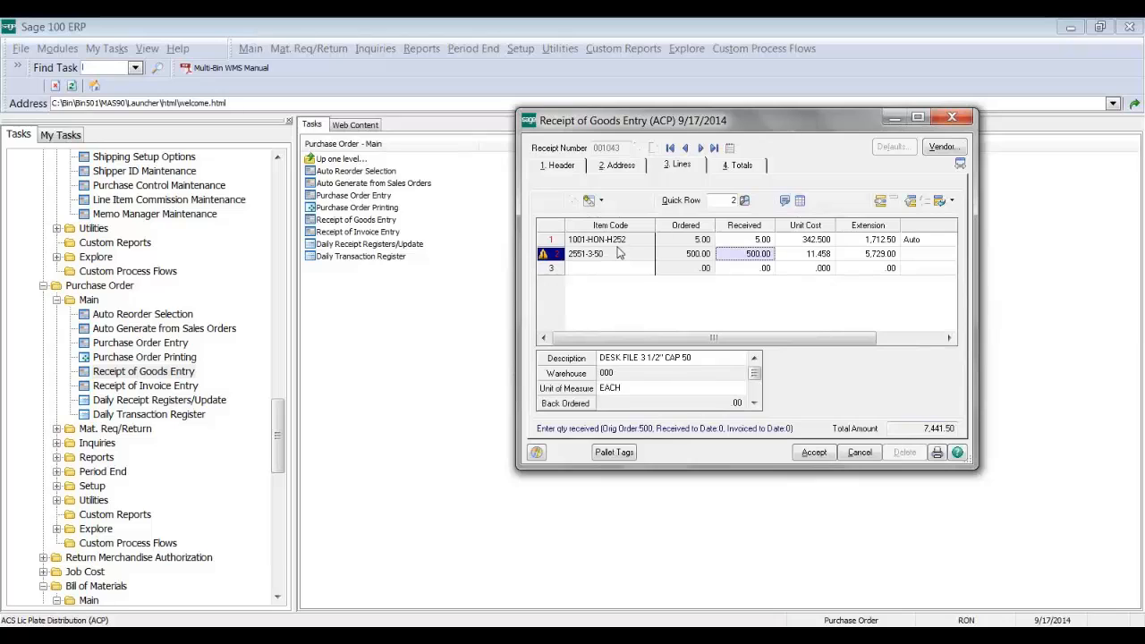
- Open the bin distribution of received item 2551-3-50 and set the default ID type to PAL
{"action": "left_click", "coordinate": [799, 202]}
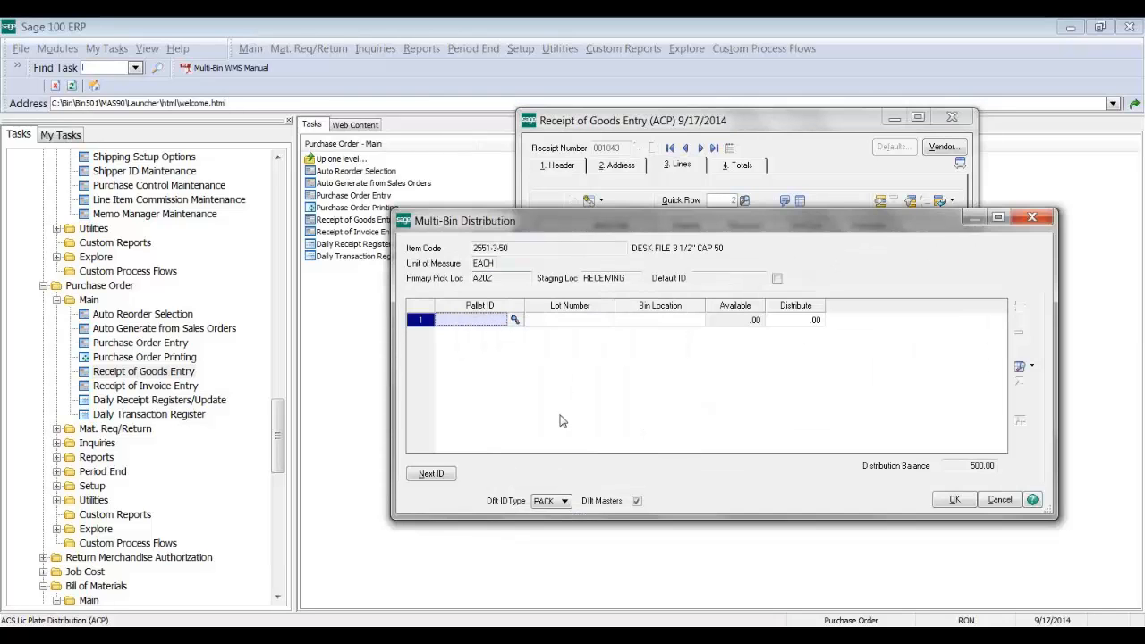
{"action": "left_click", "coordinate": [554, 502]}
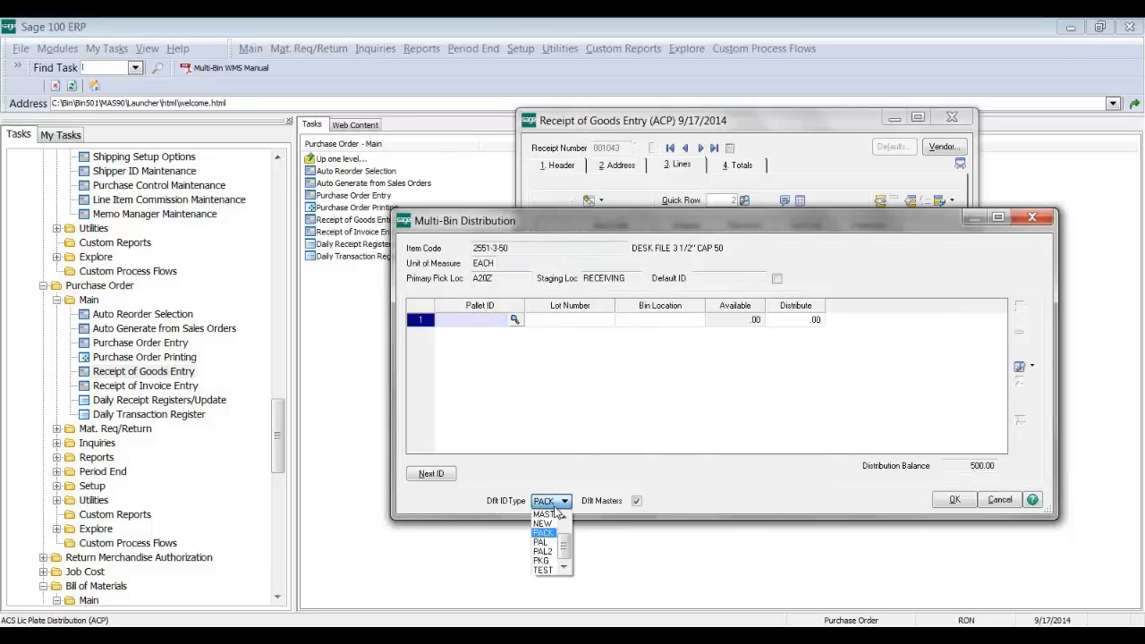
{"action": "left_click", "coordinate": [542, 542]}
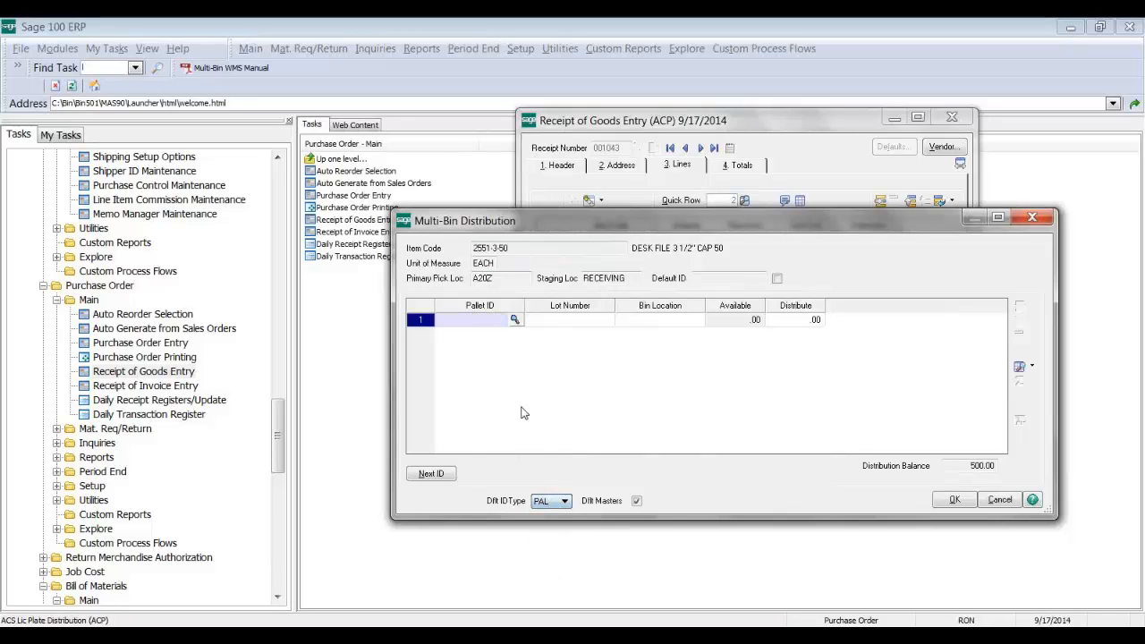
- Assign the next pallet ID to item 2551-3-50 with lot number LOT333 and a distributed quantity of 250
{"action": "left_click", "coordinate": [431, 474]}
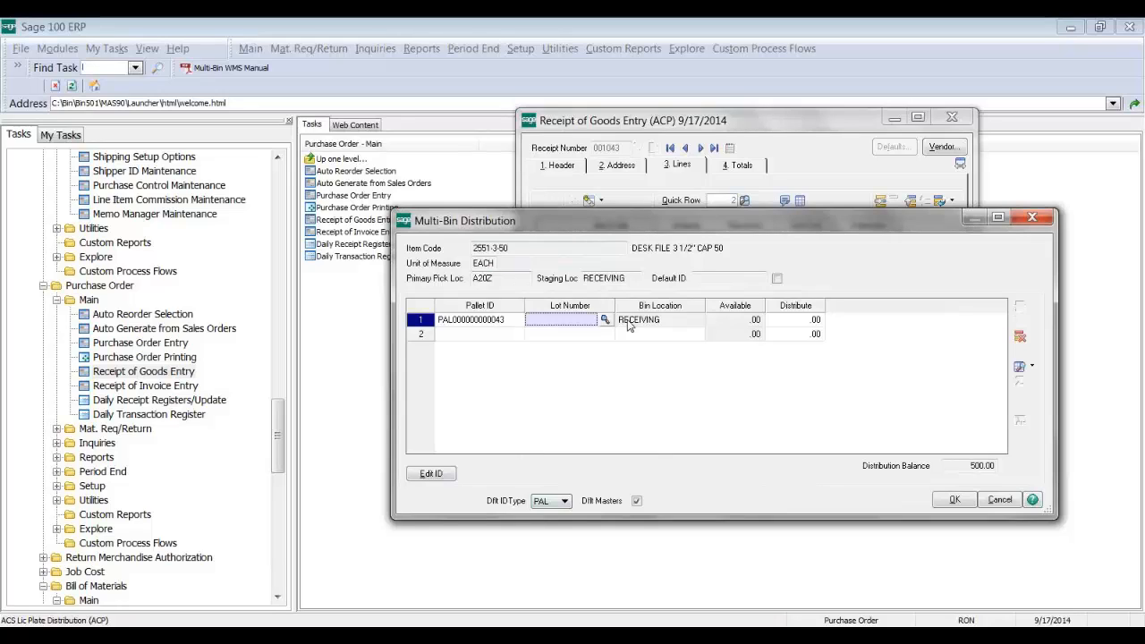
{"action": "type", "text": "LOT333"}
{"action": "key", "text": "Tab"}
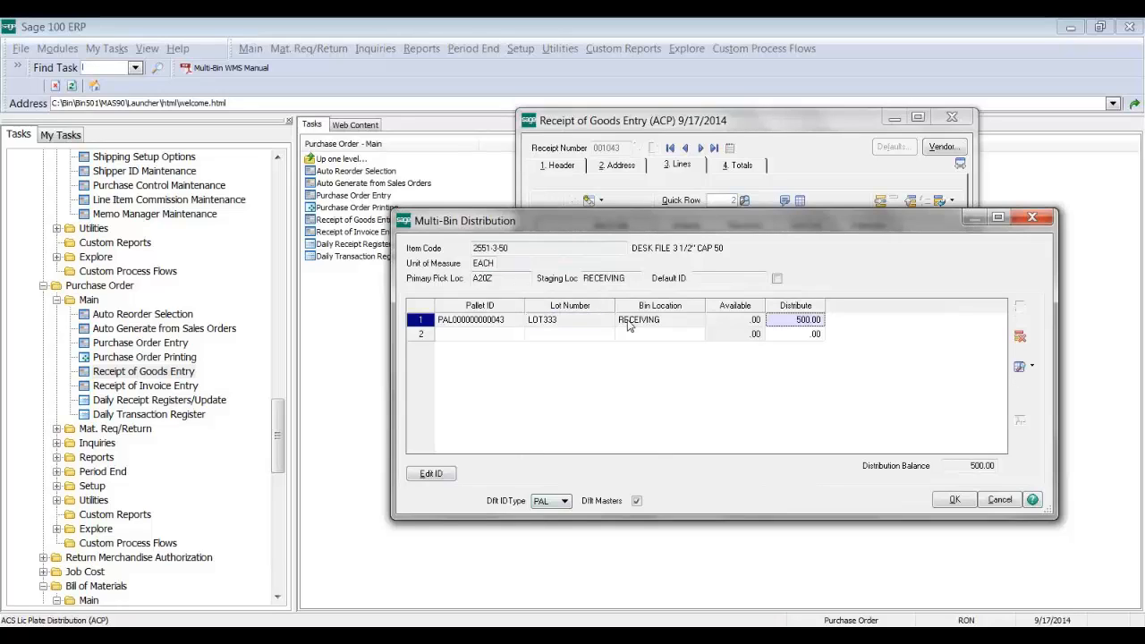
{"action": "type", "text": "250"}
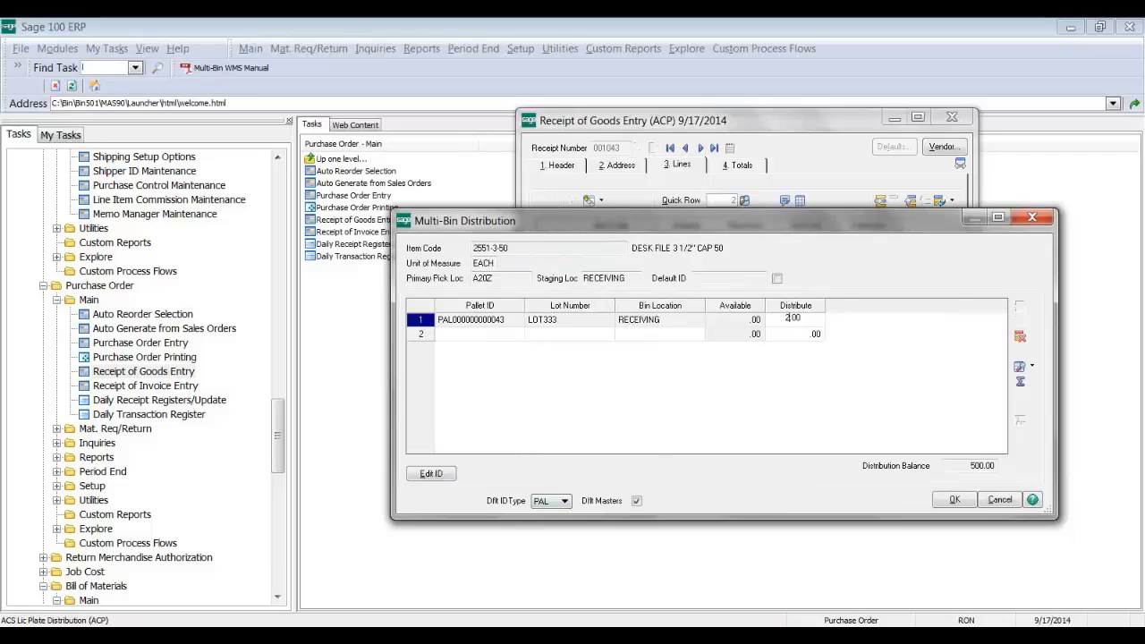
{"action": "key", "text": "Tab"}
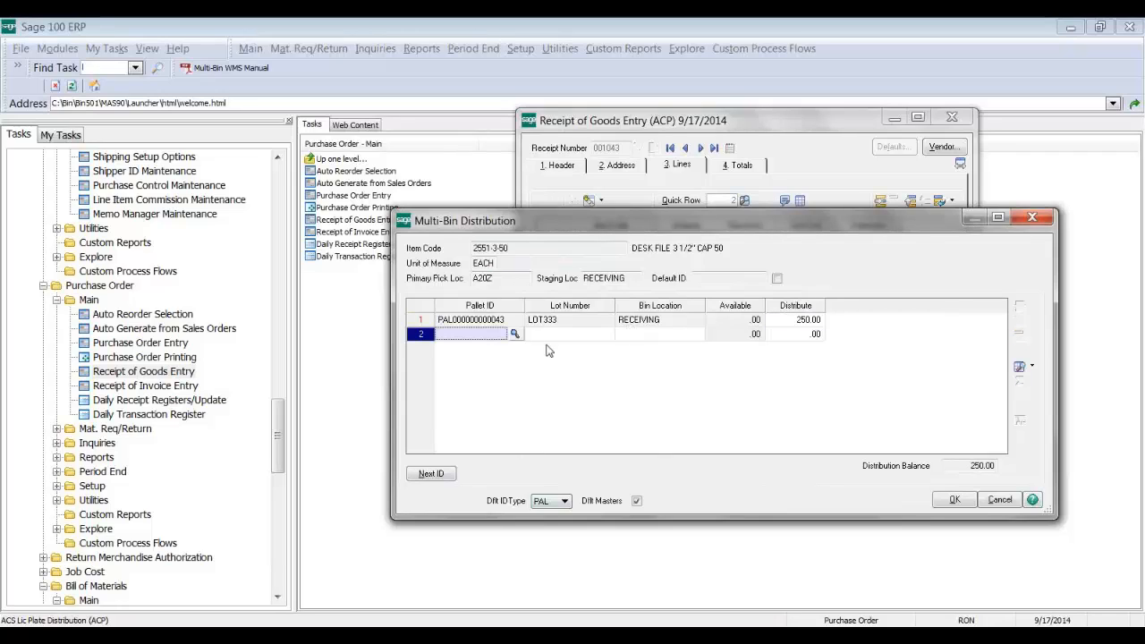
- Add a second new pallet ID with lot LOT333 for the remaining 250 and confirm the distribution
{"action": "left_click", "coordinate": [443, 474]}
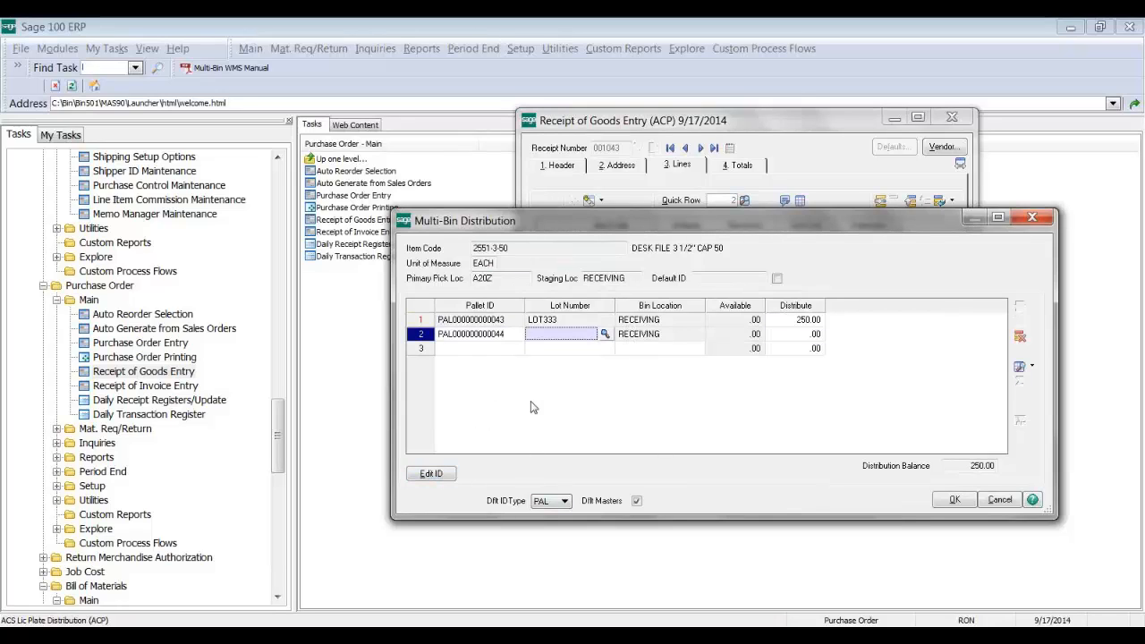
{"action": "type", "text": "LOT333"}
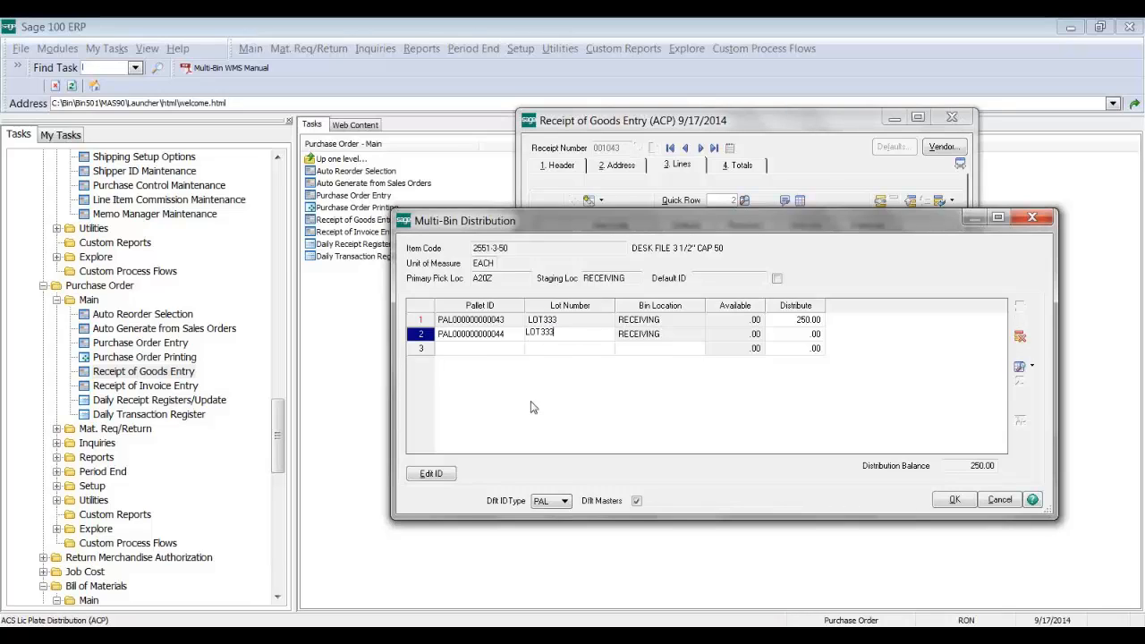
{"action": "key", "text": "Tab"}
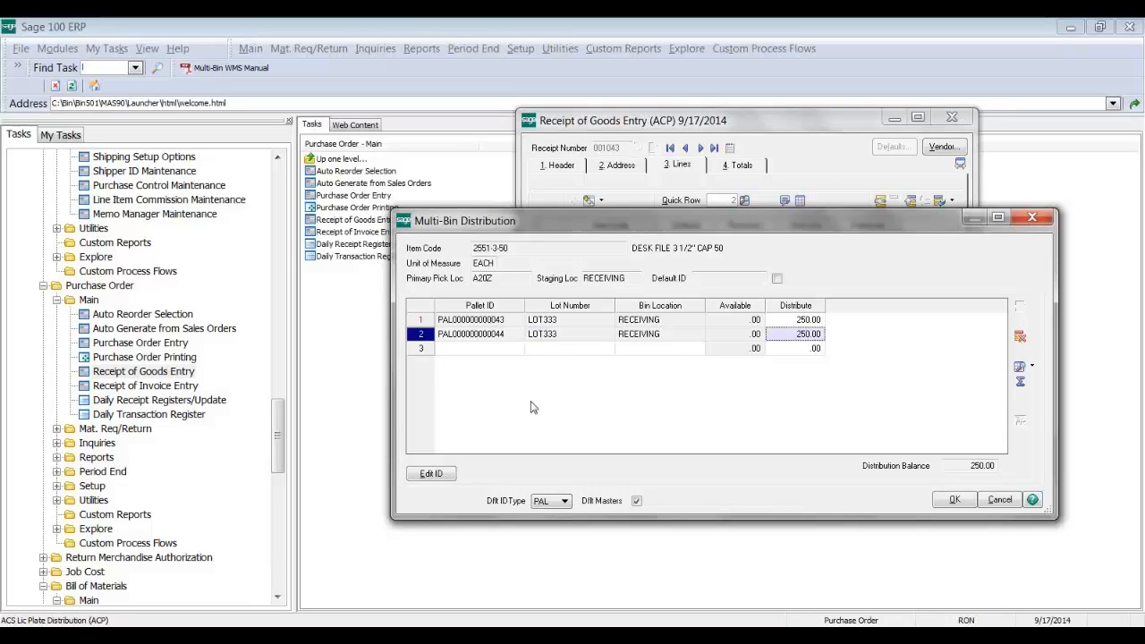
{"action": "key", "text": "Tab"}
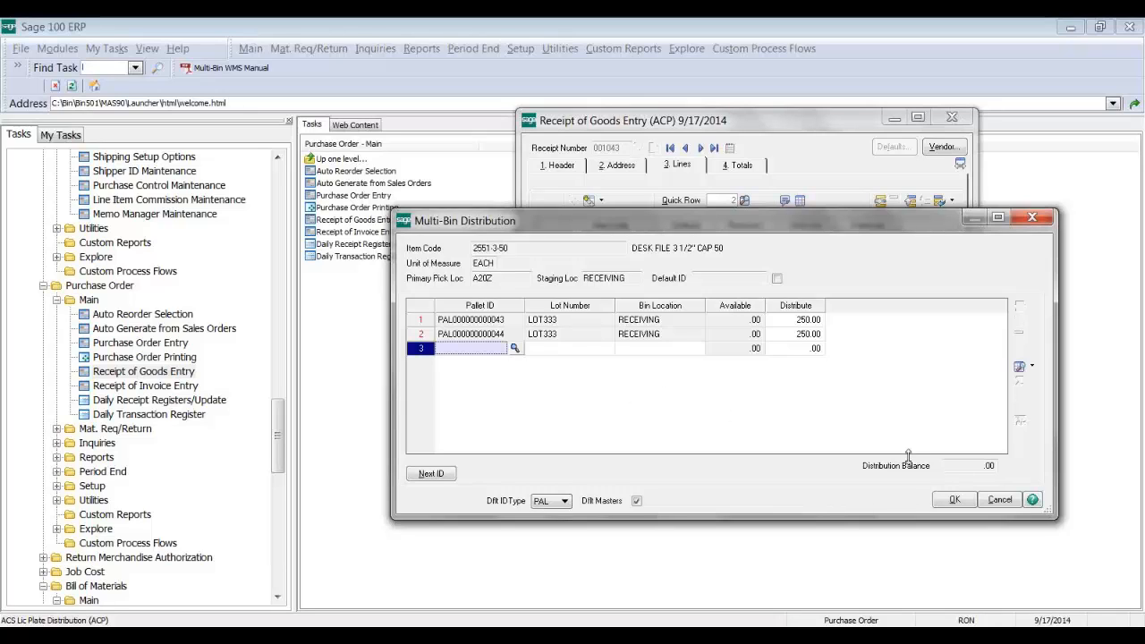
{"action": "left_click", "coordinate": [946, 499]}
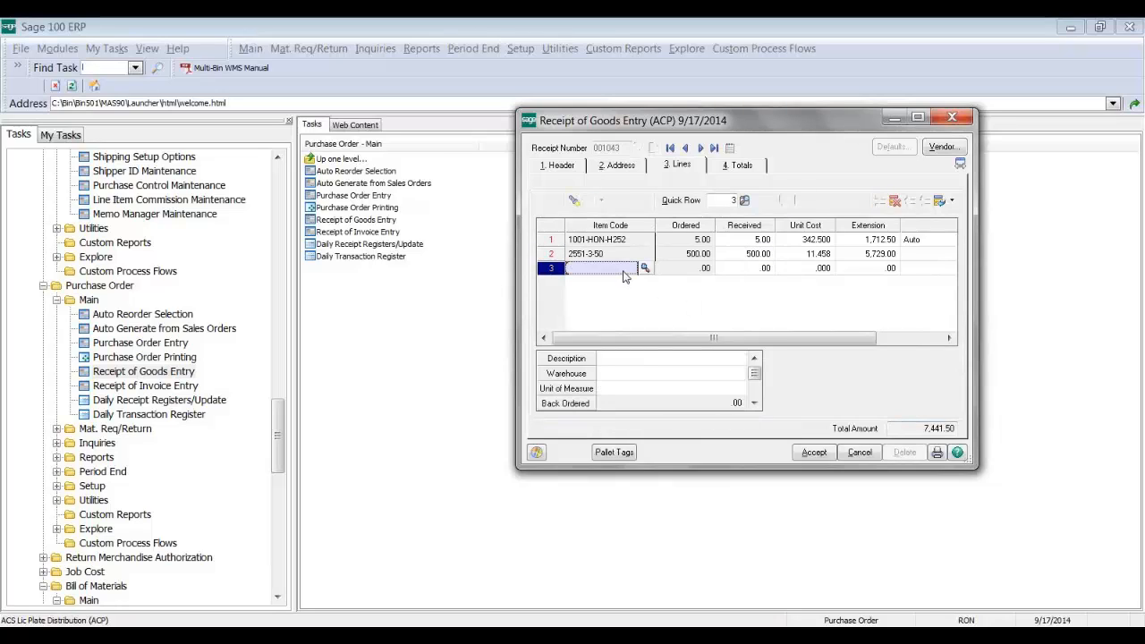
- Add item ARS-9101 to the receipt with 100 received, and confirm its distribution to bin RECEIVING without a pallet ID
{"action": "type", "text": "ARS"}
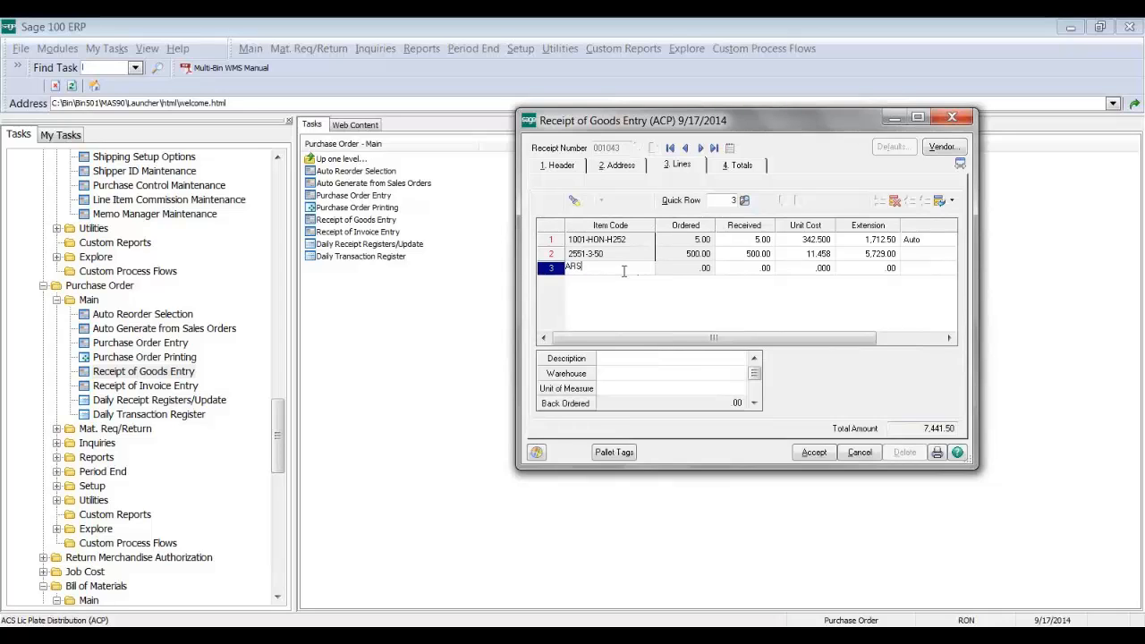
{"action": "key", "text": "F2"}
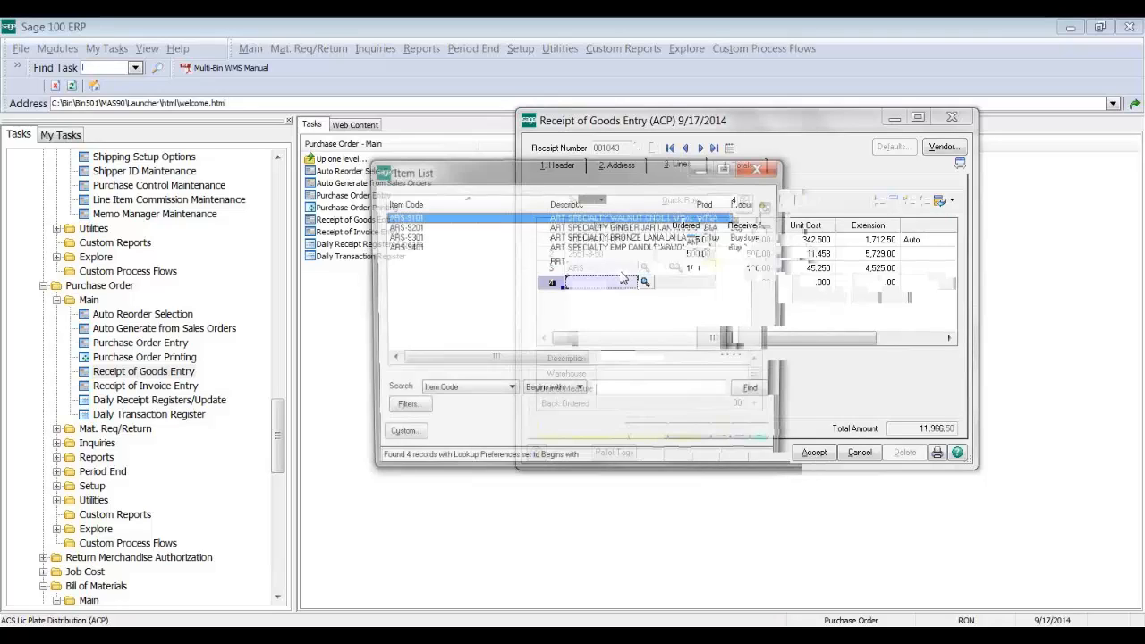
{"action": "left_click", "coordinate": [749, 270]}
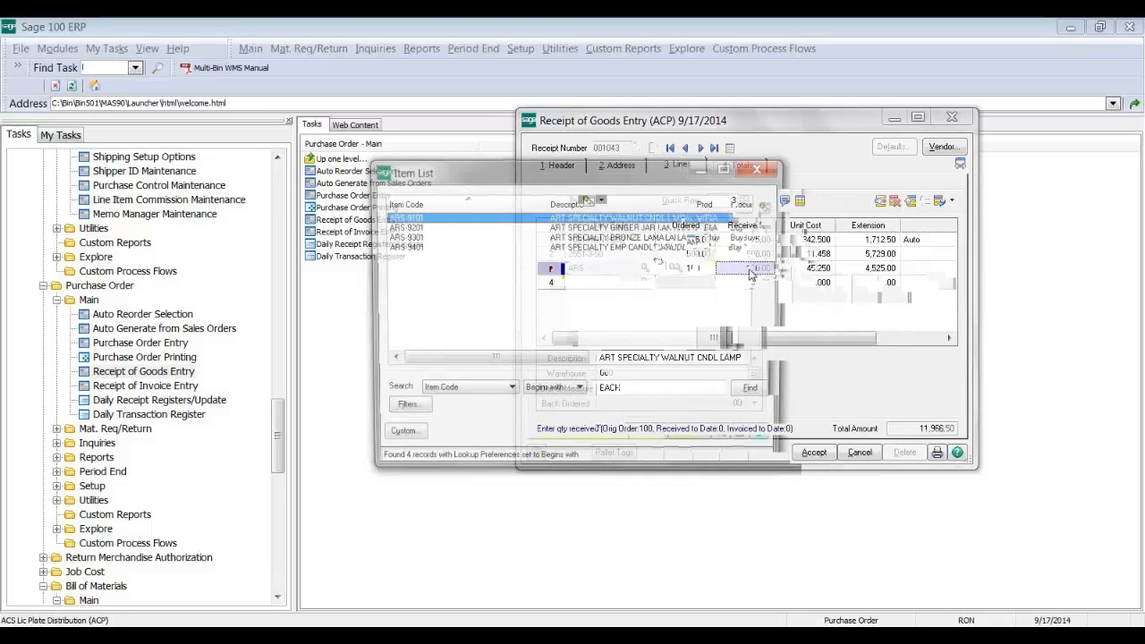
{"action": "left_click", "coordinate": [799, 202]}
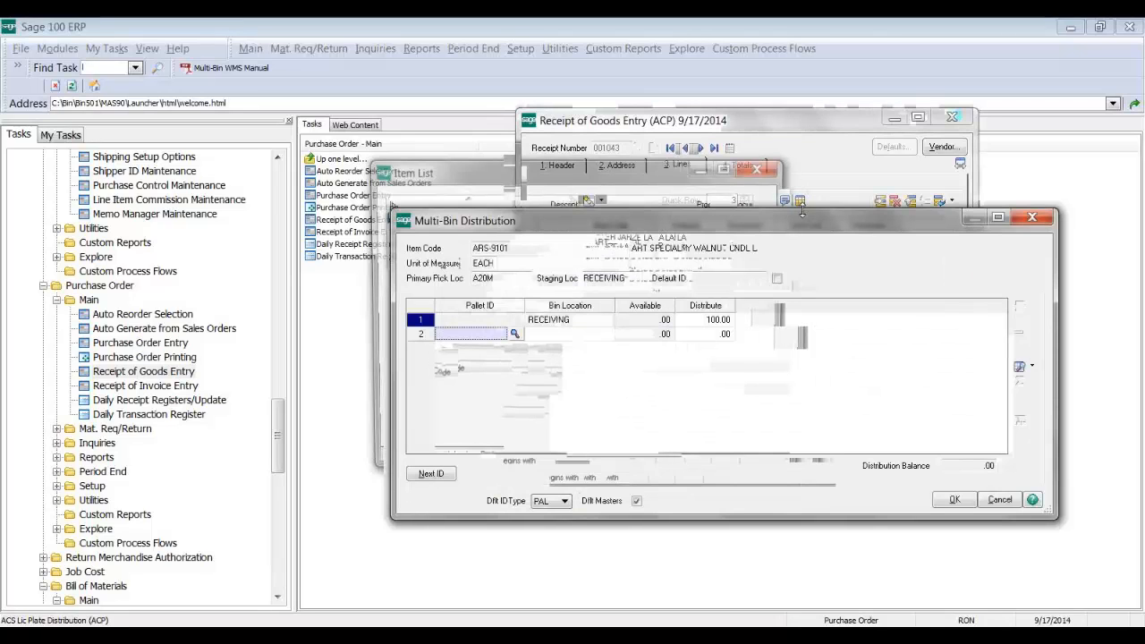
{"action": "left_click", "coordinate": [954, 499]}
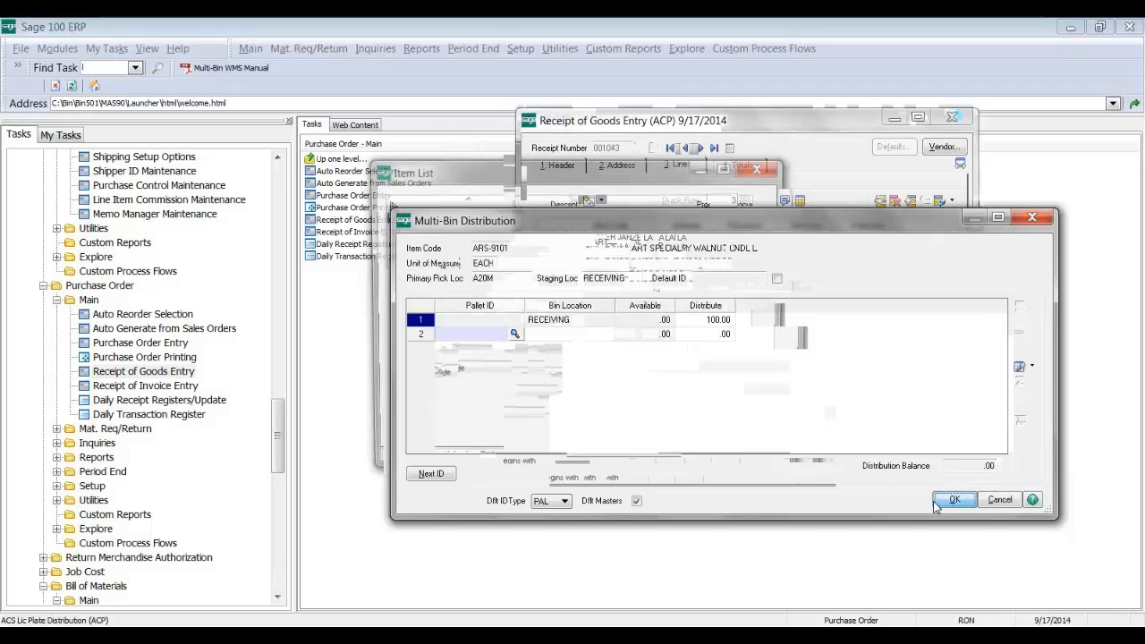
- Accept the receipt, preview its pallet tags with the STANDARD form, and review the pallet case list before closing it
{"action": "left_click", "coordinate": [793, 455]}
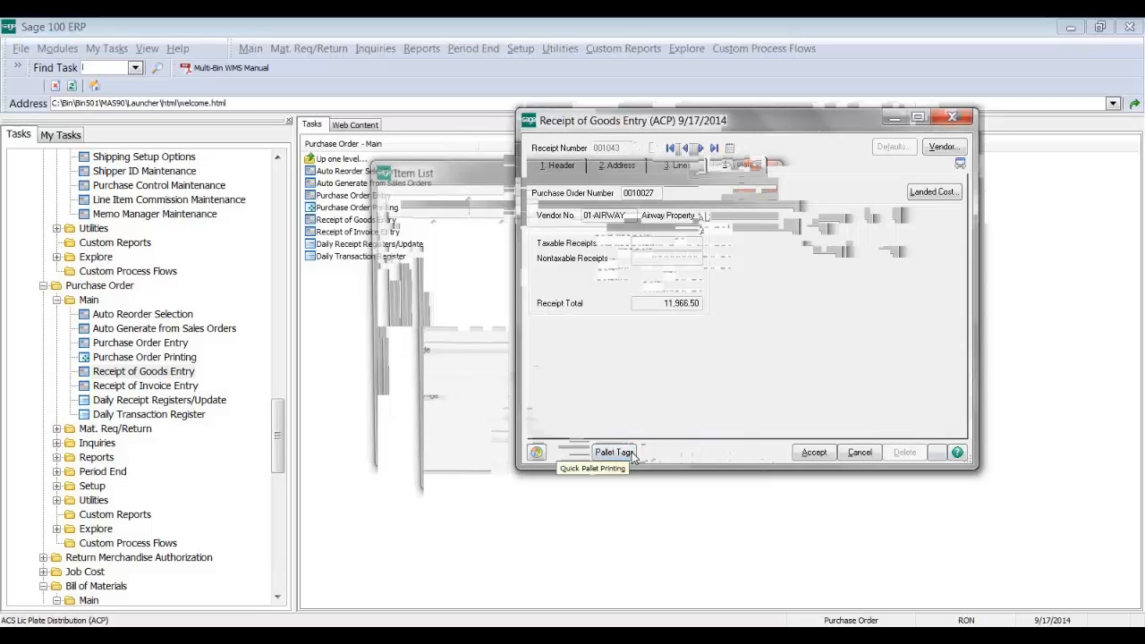
{"action": "left_click", "coordinate": [632, 454]}
{"action": "left_click", "coordinate": [556, 246]}
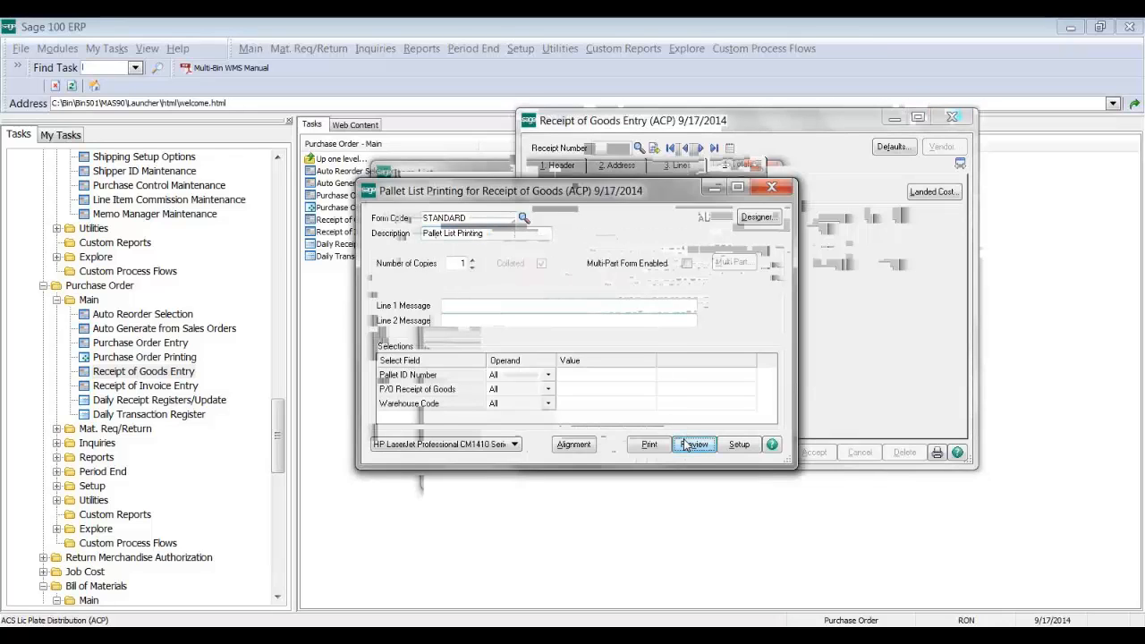
{"action": "left_click", "coordinate": [685, 444]}
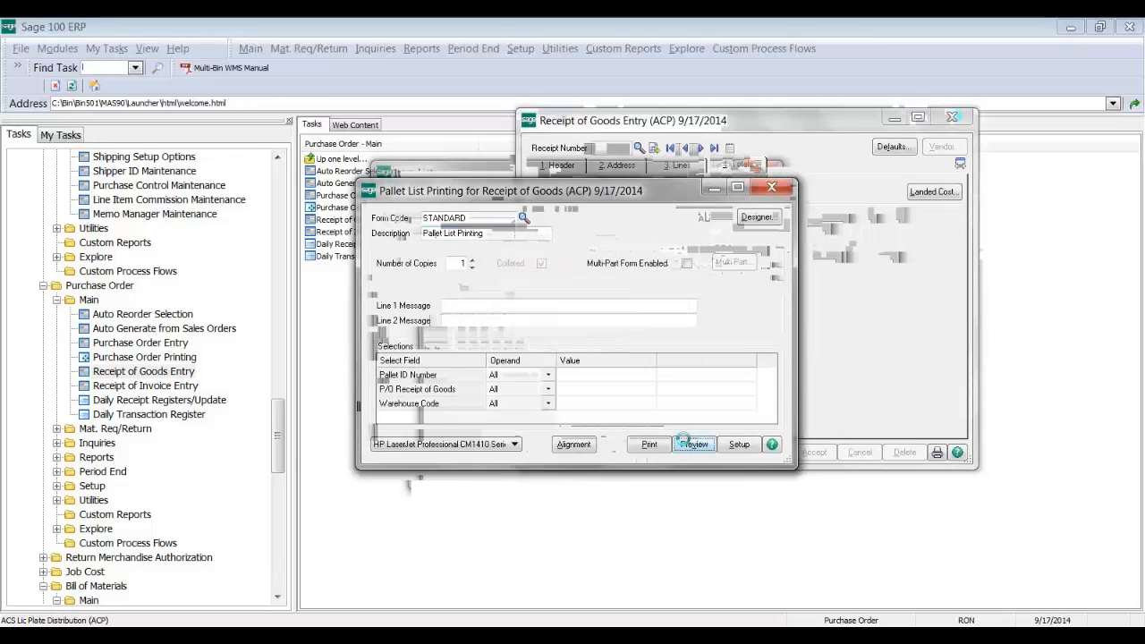
{"action": "left_click_drag", "start_coordinate": [766, 446], "coordinate": [844, 602]}
{"action": "scroll", "coordinate": [828, 306], "scroll_direction": "down", "scroll_amount": 1}
{"action": "scroll", "coordinate": [828, 307], "scroll_direction": "down", "scroll_amount": 1}
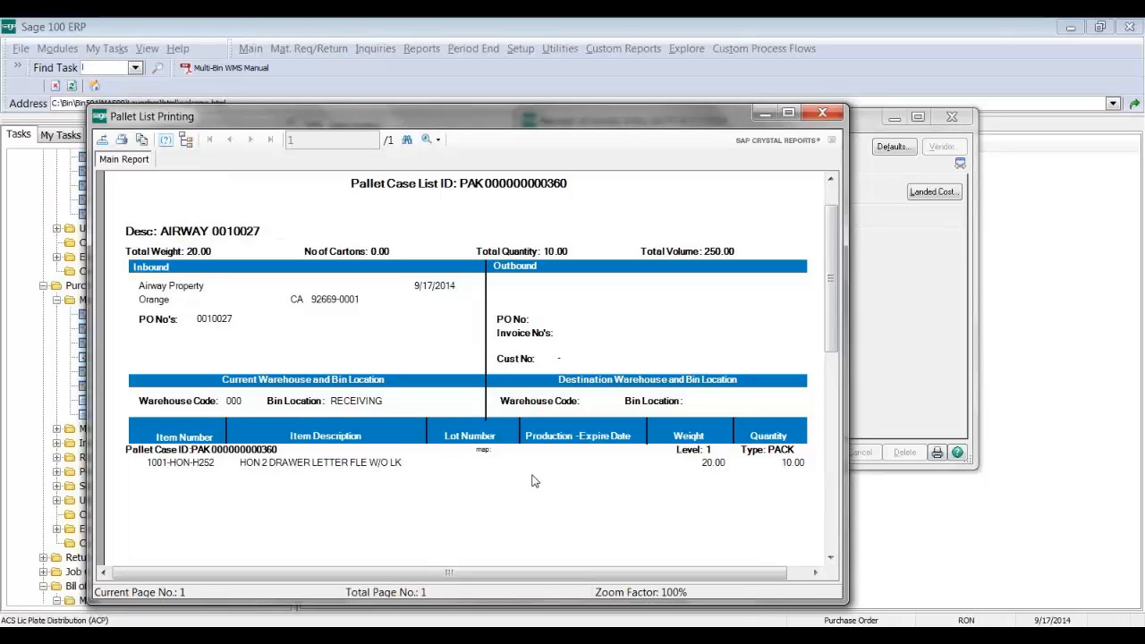
{"action": "left_click", "coordinate": [820, 114]}
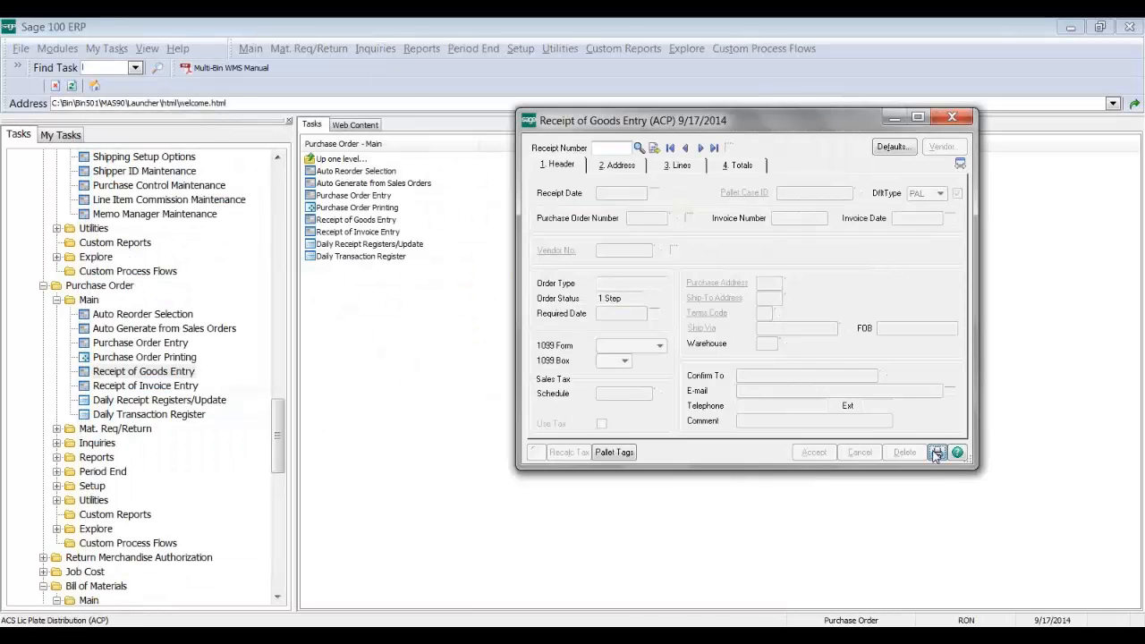
- Close the receipt entry and preview the Receipt of Goods Register for posting date 9/17/2014, checking the pallet case IDs per item
{"action": "key", "text": "Escape"}
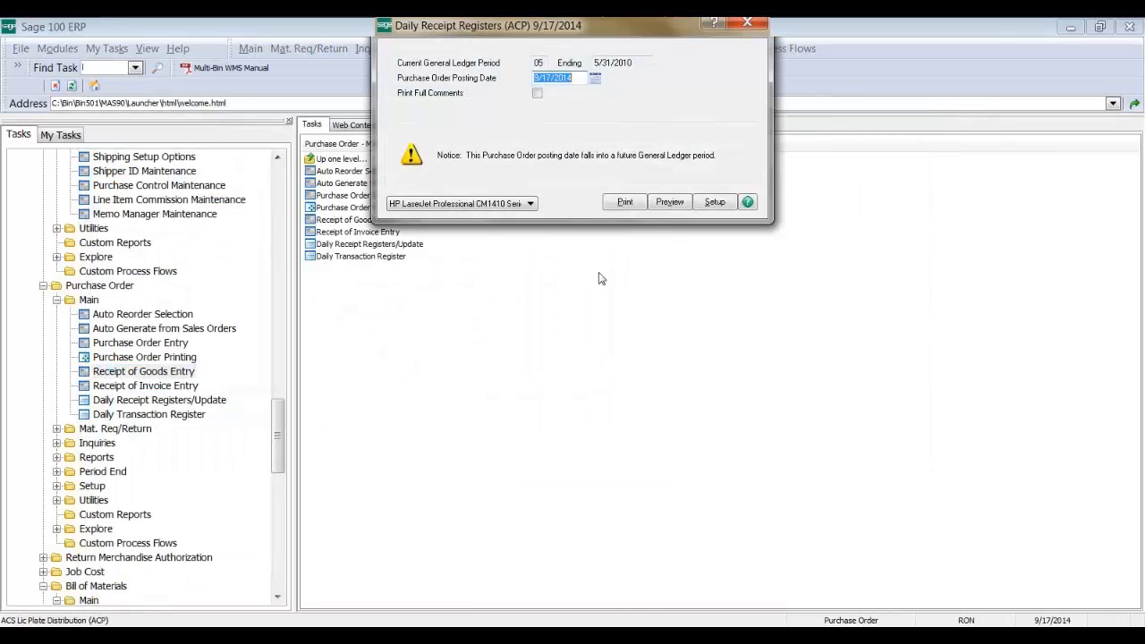
{"action": "left_click", "coordinate": [659, 203]}
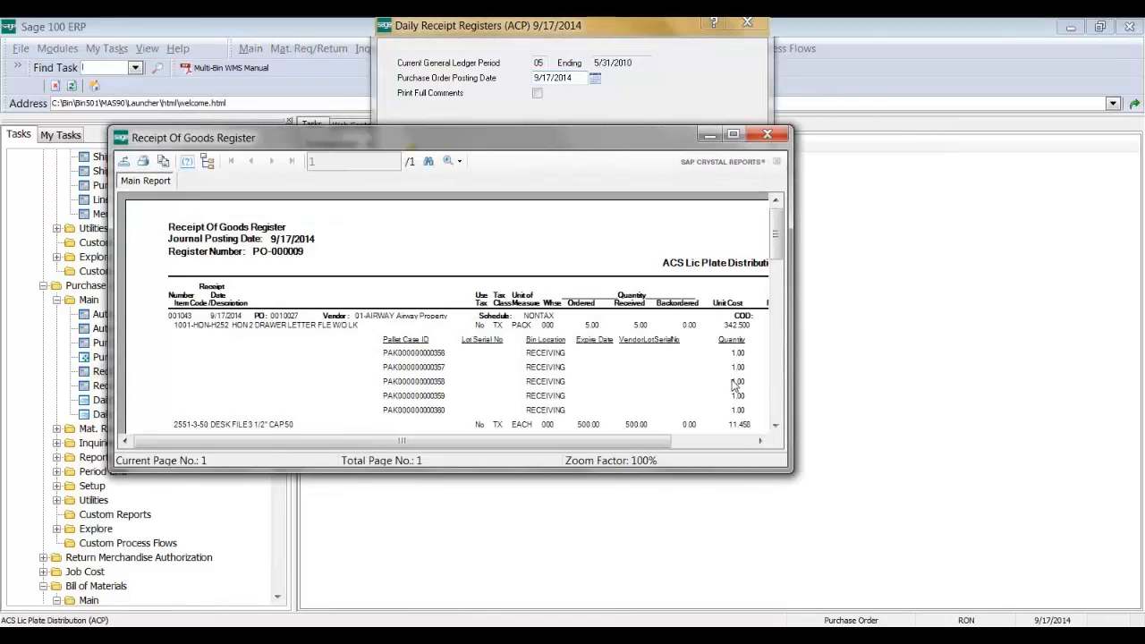
{"action": "left_click_drag", "start_coordinate": [792, 496], "coordinate": [834, 613]}
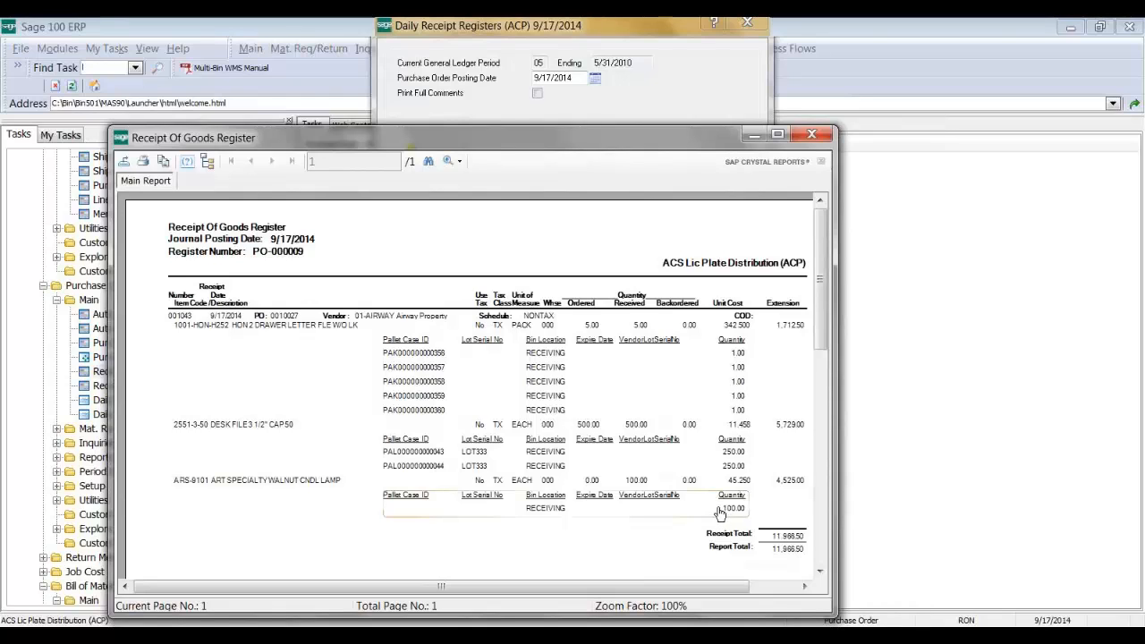
{"action": "left_click", "coordinate": [810, 135]}
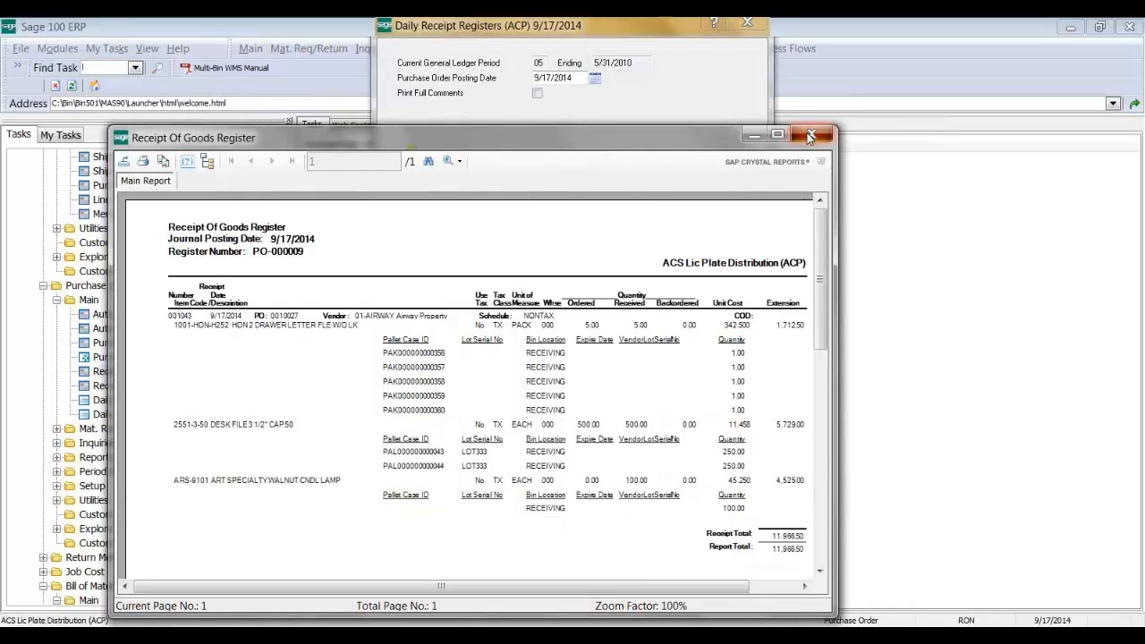
- Update the receipt register and decline printing the Daily Transaction Register
{"action": "left_click", "coordinate": [571, 247]}
{"action": "left_click", "coordinate": [568, 250]}
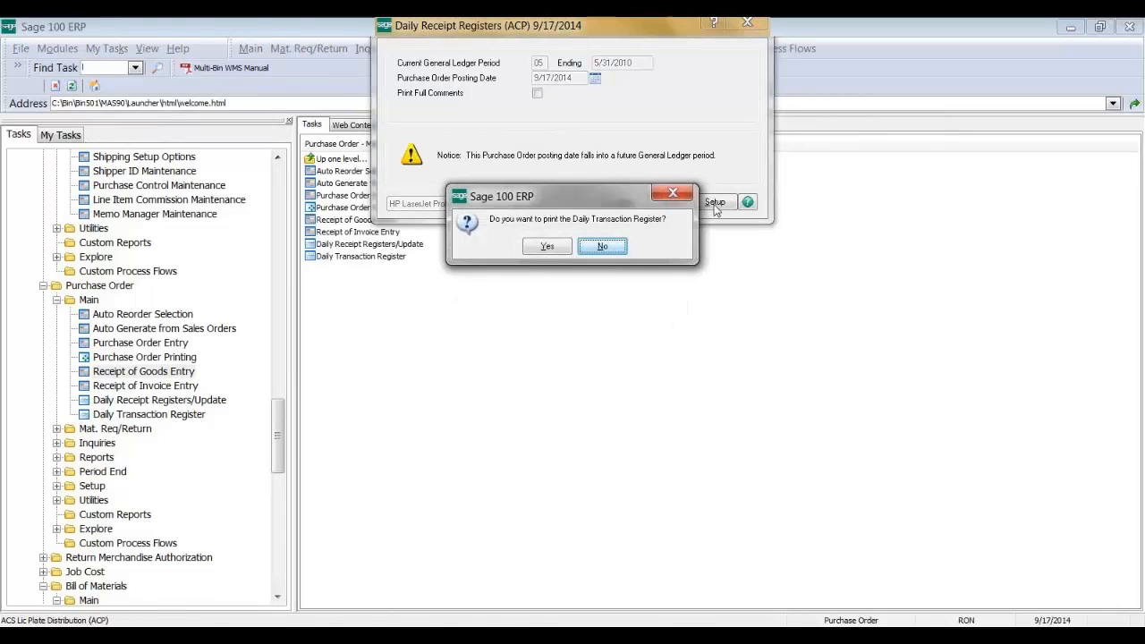
{"action": "left_click", "coordinate": [602, 246]}
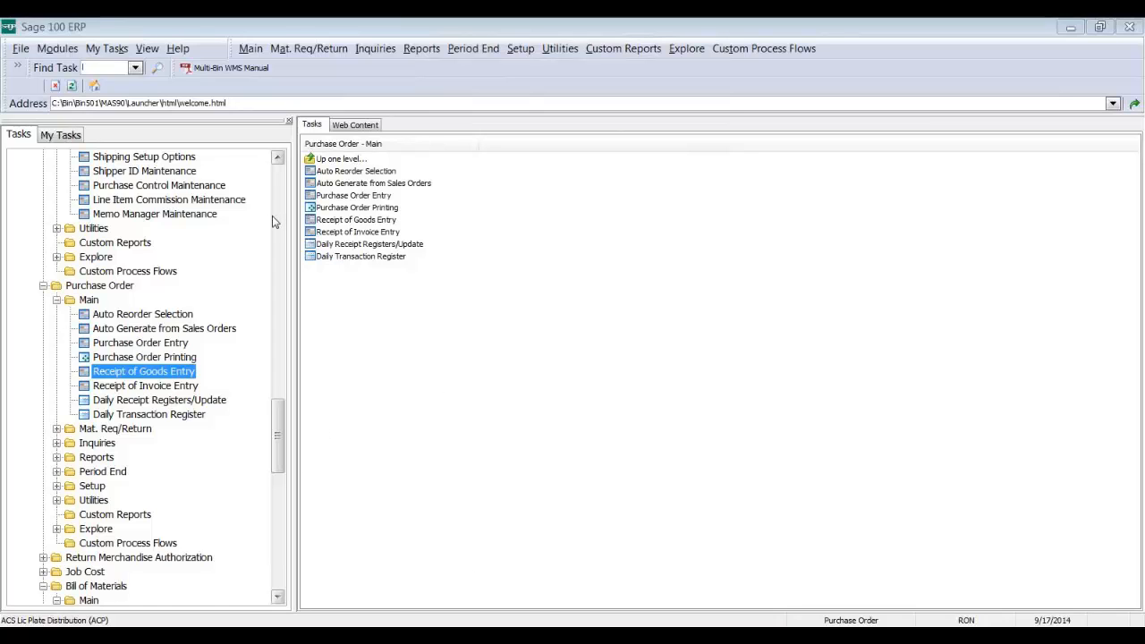
- Display the contents of bin location RECEIVING in warehouse 000 in Multi-Bin Location Maintenance
{"action": "scroll", "coordinate": [275, 220], "scroll_direction": "up", "scroll_amount": 10}
{"action": "scroll", "coordinate": [277, 220], "scroll_direction": "up", "scroll_amount": 10}
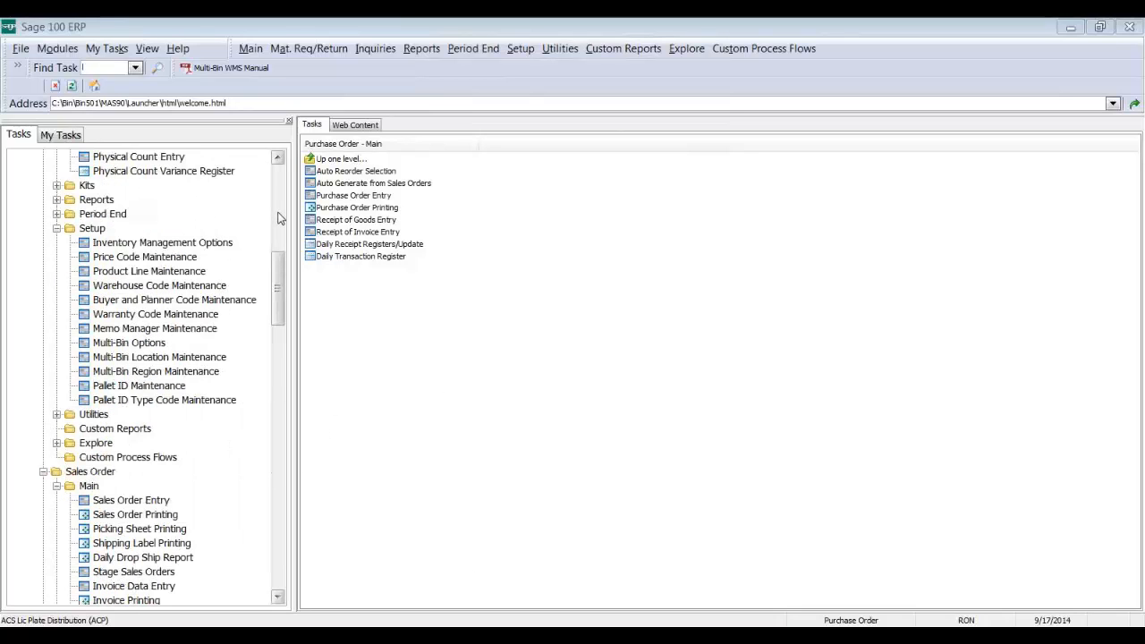
{"action": "left_click", "coordinate": [197, 358]}
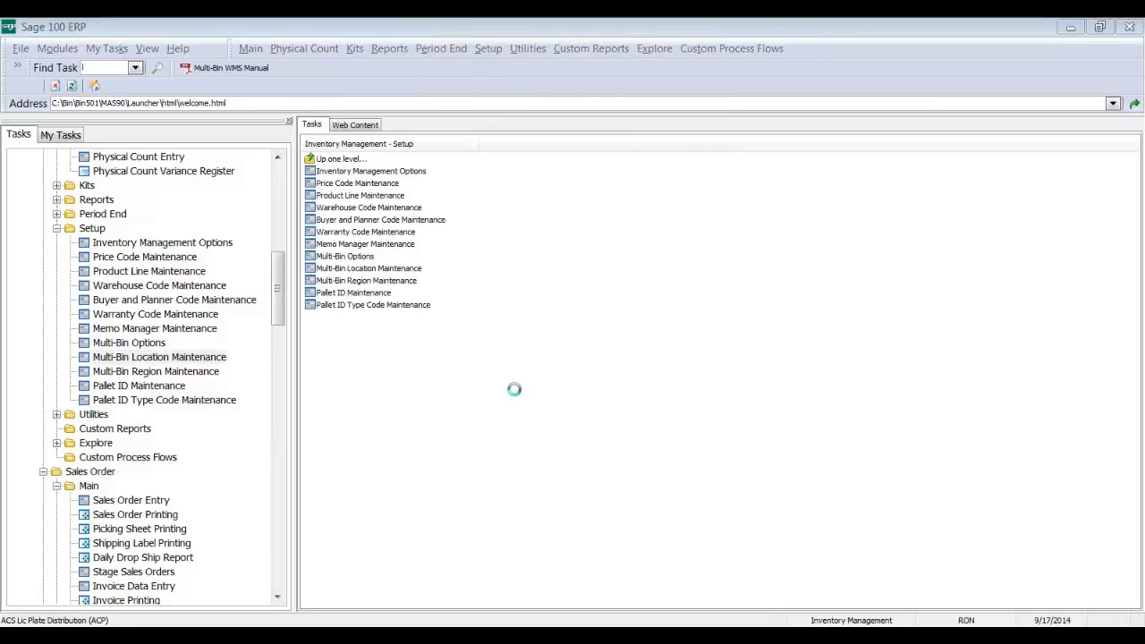
{"action": "type", "text": "REC"}
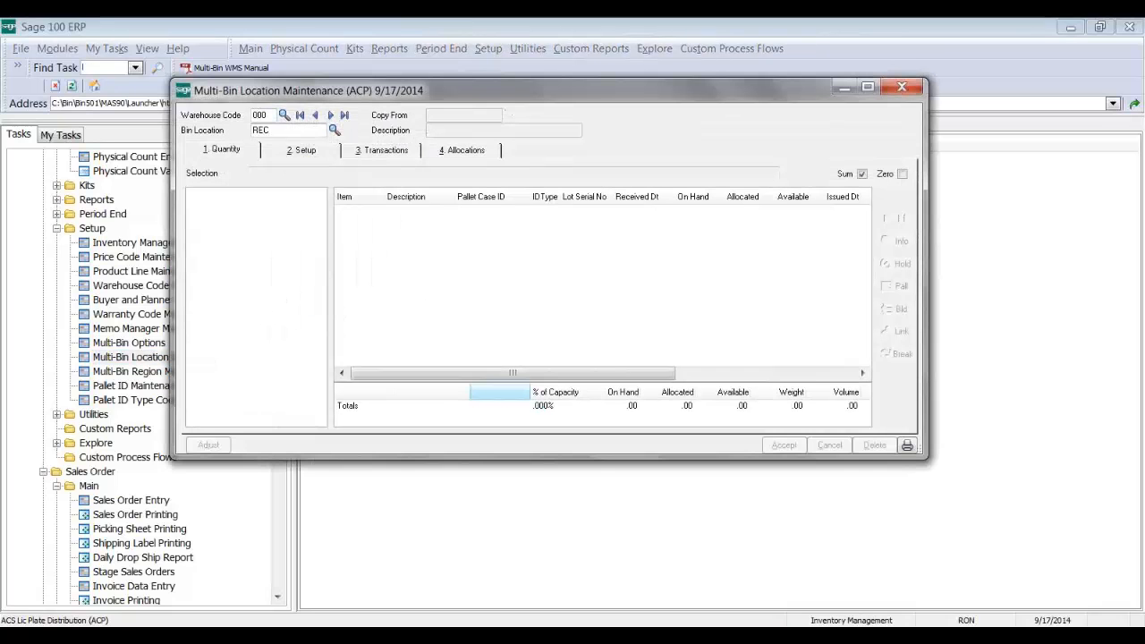
{"action": "key", "text": "F2"}
{"action": "key", "text": "Return"}
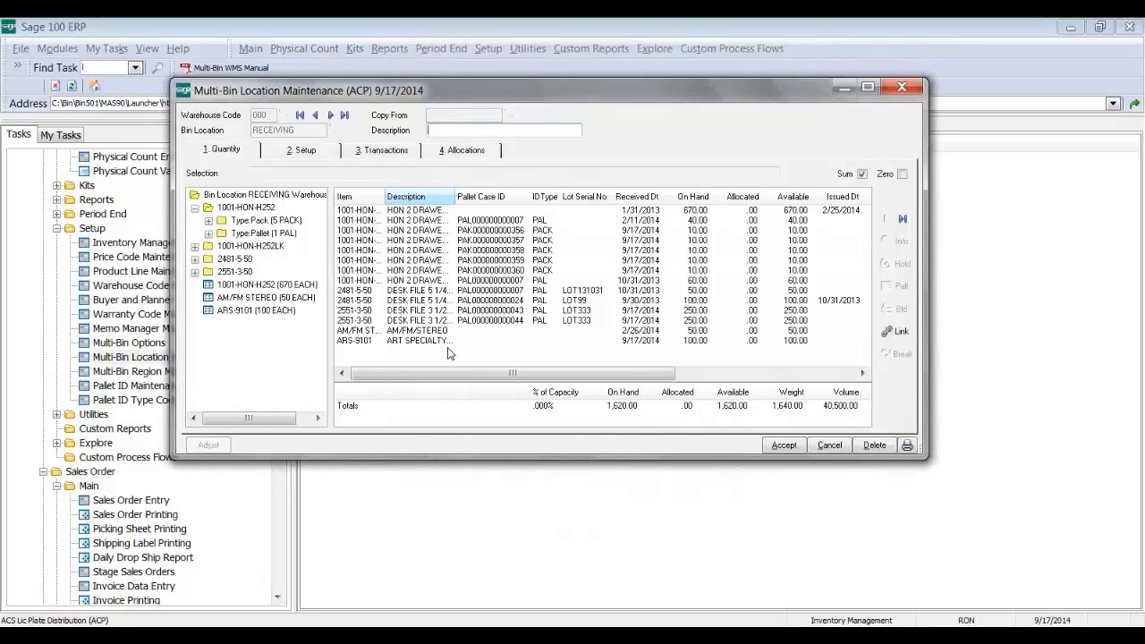
- Build pallet IDs from the ARS-9101 stock with ID type PAL and 50 per ID, and select the first new pallet
{"action": "left_click", "coordinate": [433, 342]}
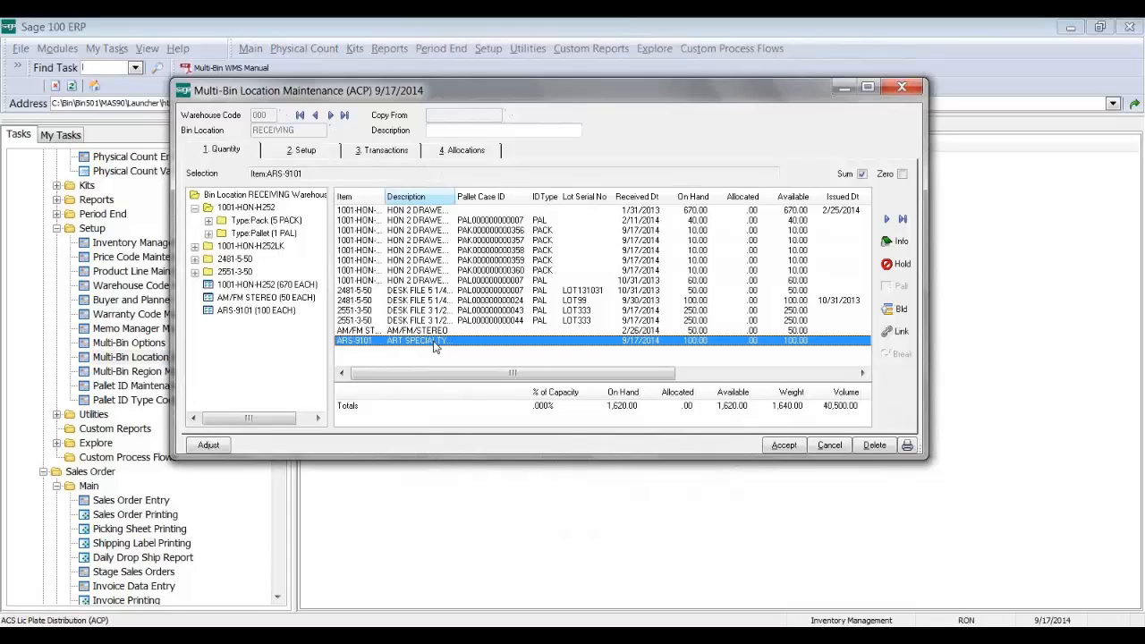
{"action": "left_click", "coordinate": [895, 311]}
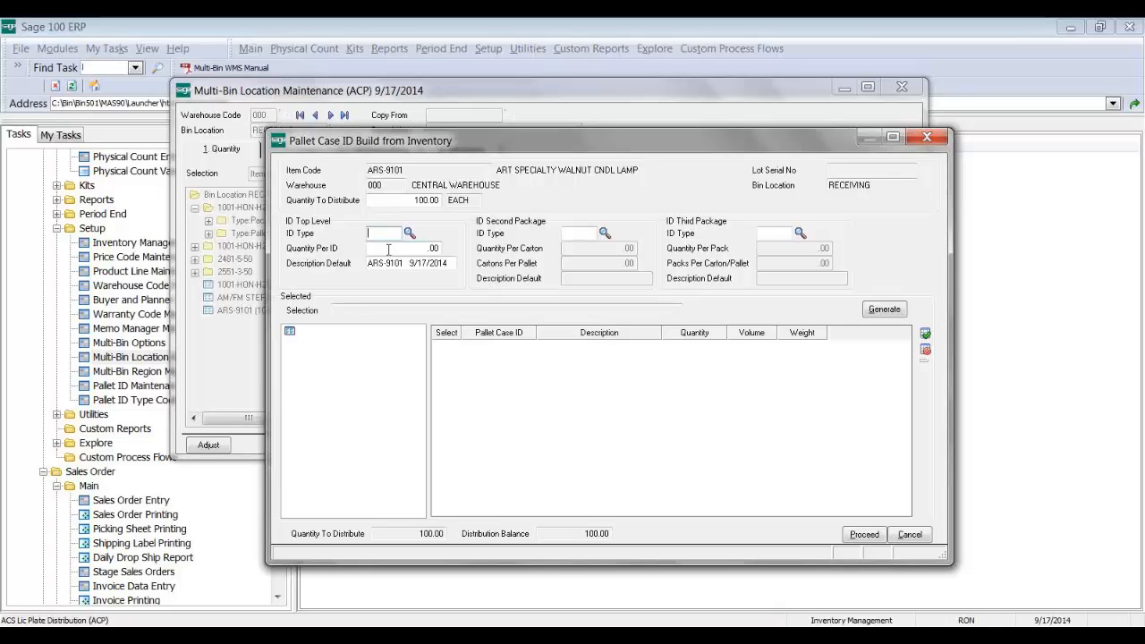
{"action": "type", "text": "PAL"}
{"action": "key", "text": "Tab"}
{"action": "type", "text": "50"}
{"action": "key", "text": "Tab"}
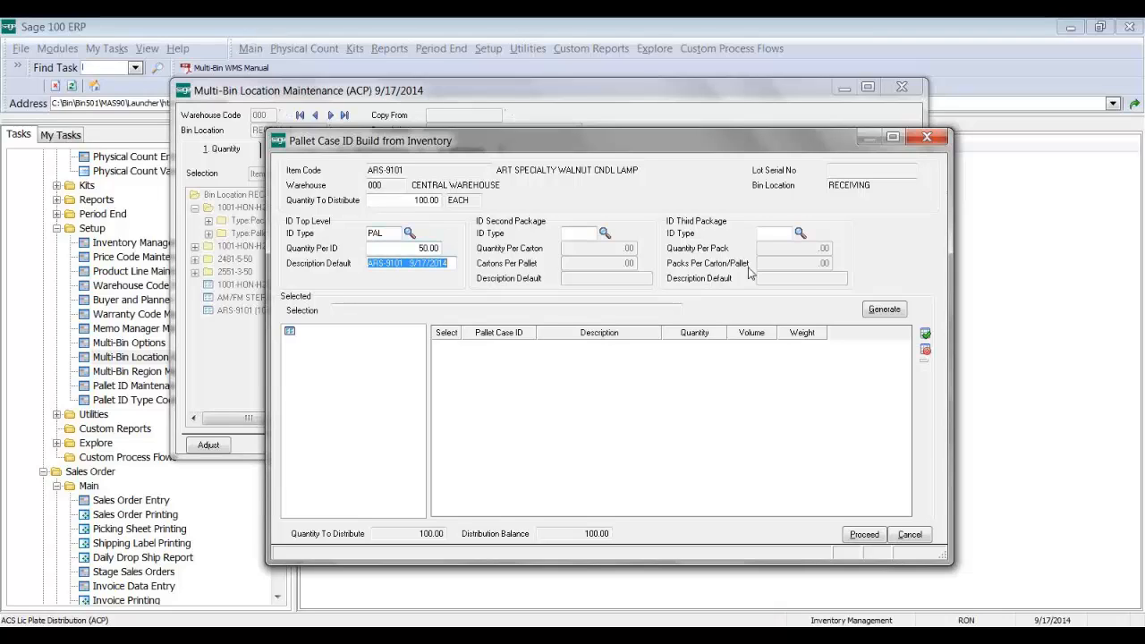
{"action": "left_click", "coordinate": [870, 308]}
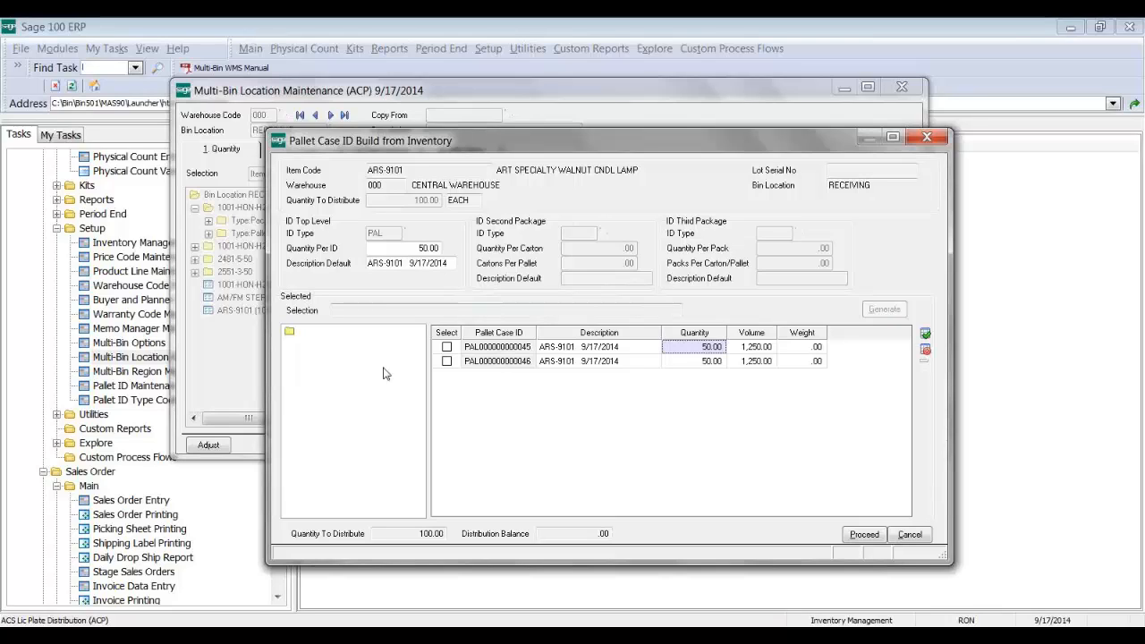
{"action": "left_click", "coordinate": [858, 537]}
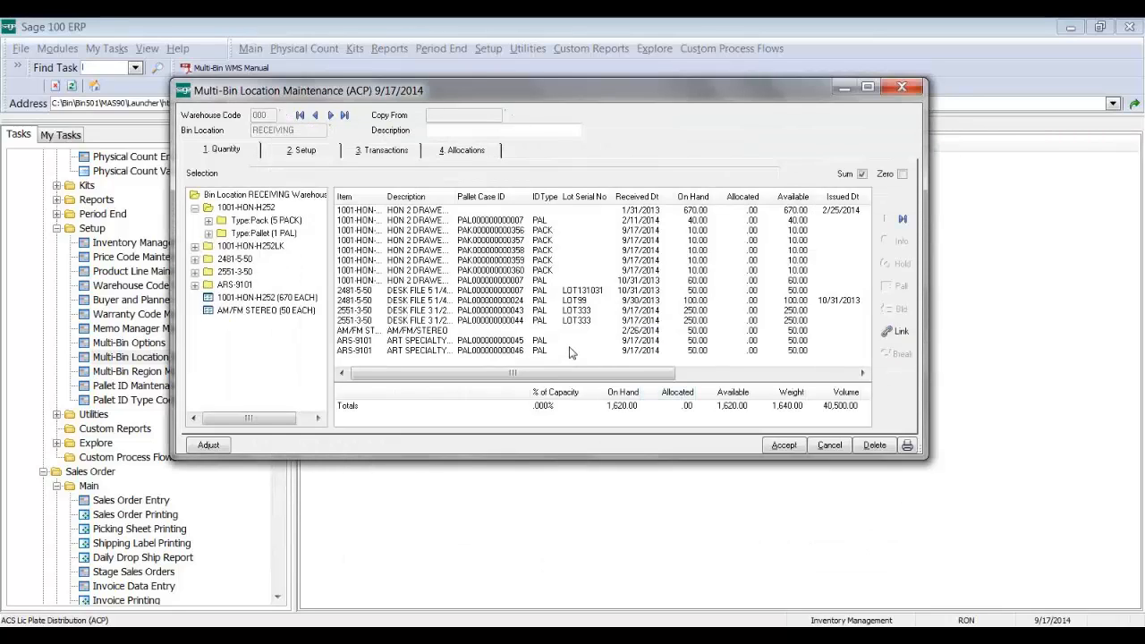
{"action": "left_click", "coordinate": [570, 341]}
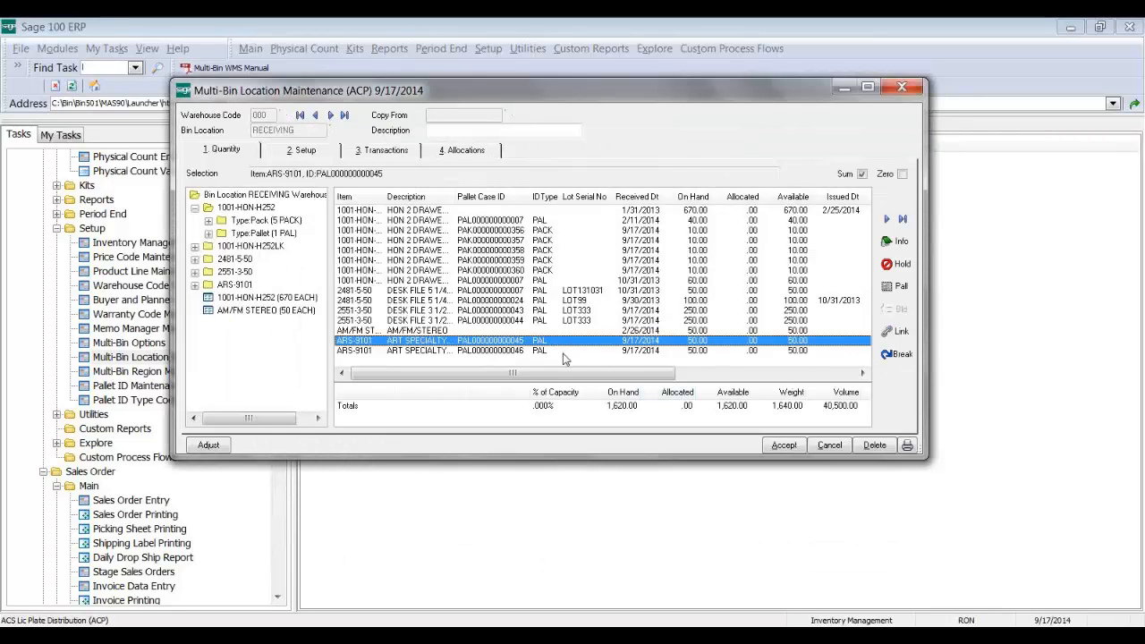
- Select the second new ARS-9101 pallet in the RECEIVING bin and open the Location Replenishment Dashboard
{"action": "left_click", "coordinate": [557, 350]}
{"action": "left_click", "coordinate": [556, 352]}
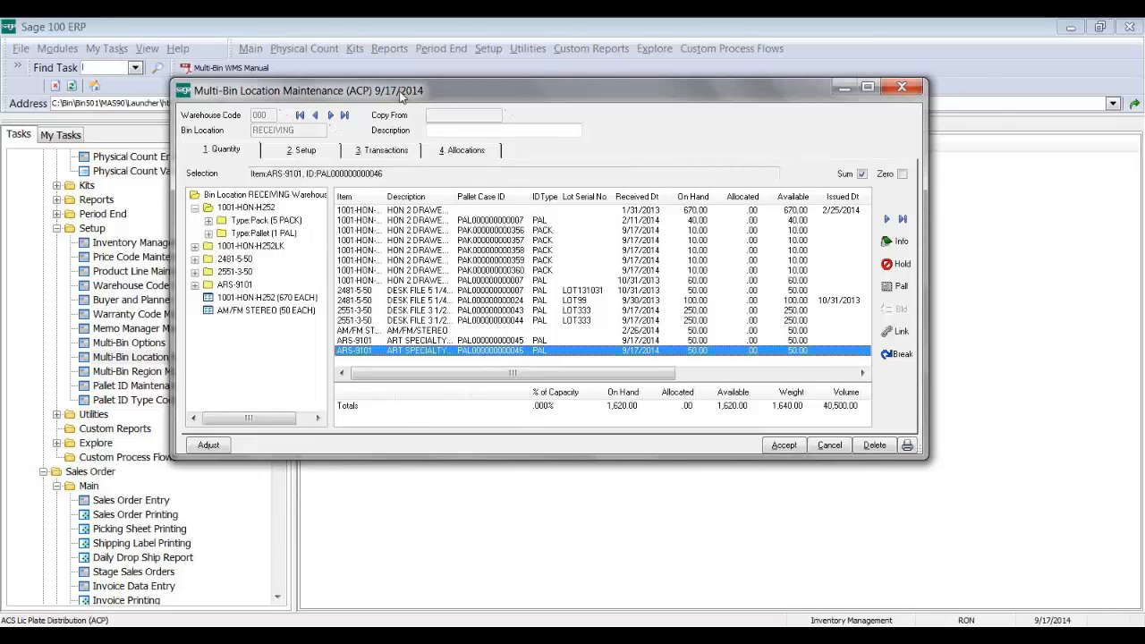
{"action": "left_click_drag", "start_coordinate": [399, 96], "coordinate": [553, 135]}
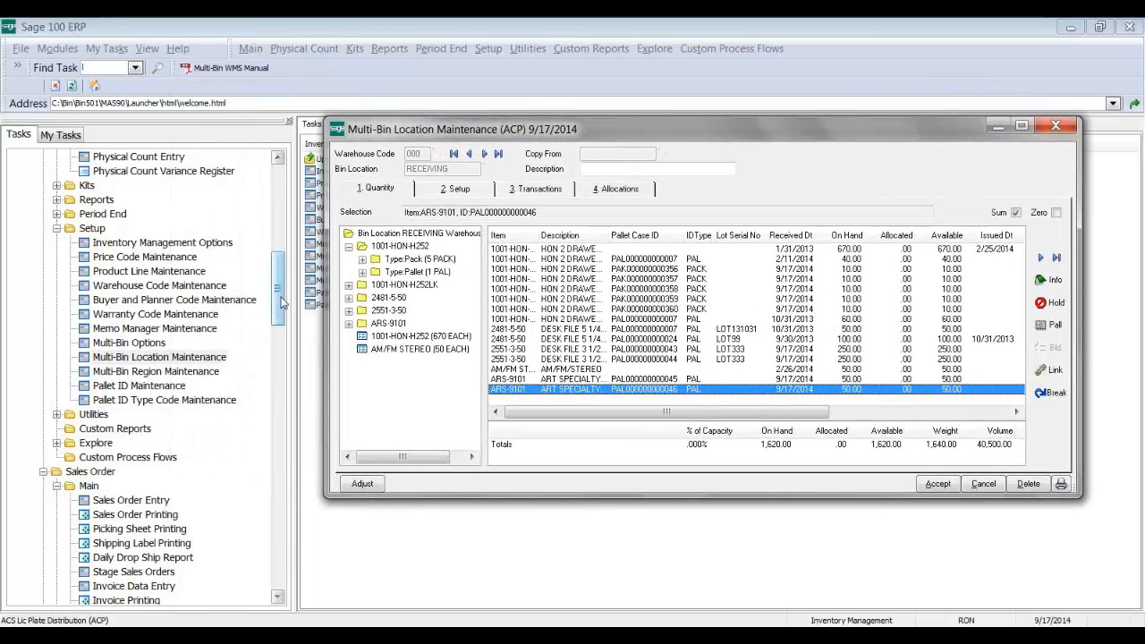
{"action": "left_click_drag", "start_coordinate": [278, 291], "coordinate": [278, 253]}
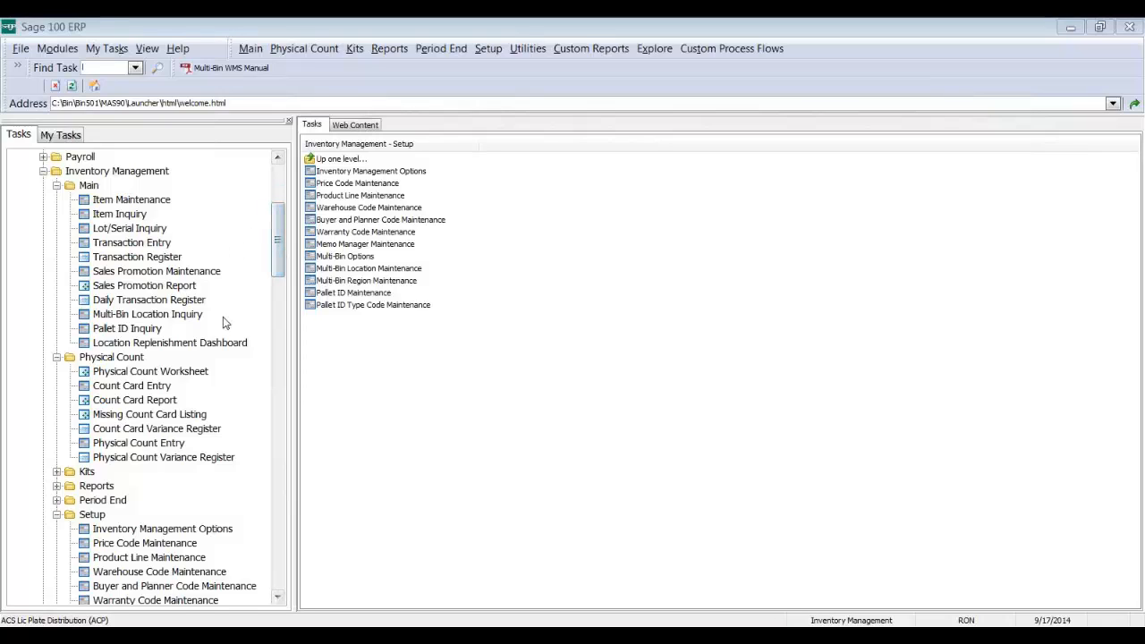
{"action": "left_click", "coordinate": [221, 342]}
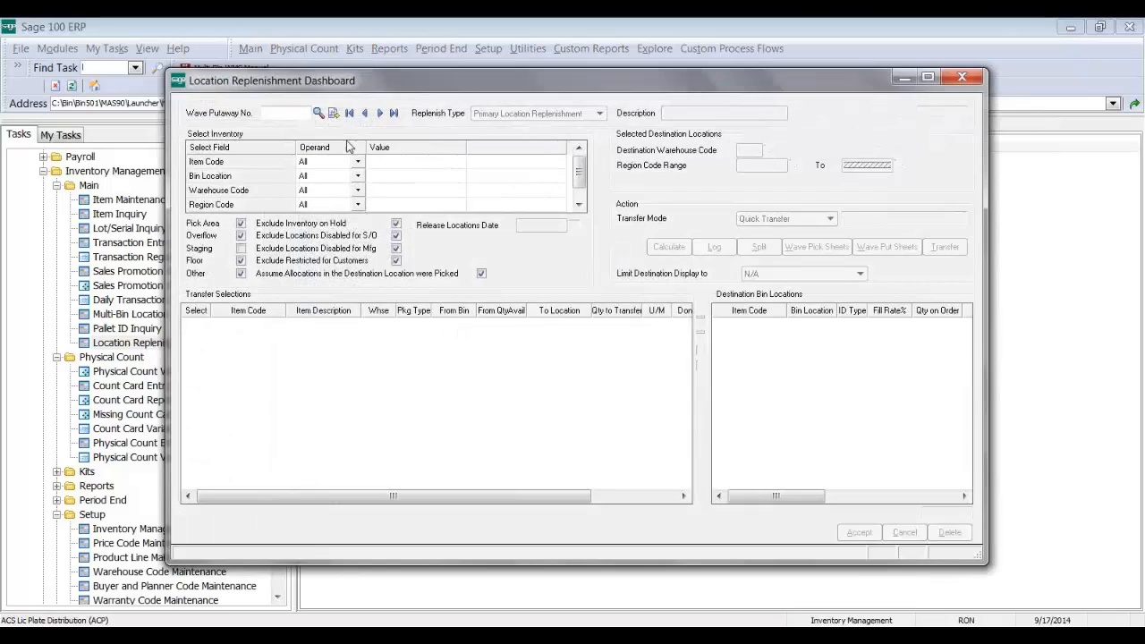
- Start a new wave putaway number with the replenish type From P/O Receiving Staged
{"action": "left_click", "coordinate": [332, 113]}
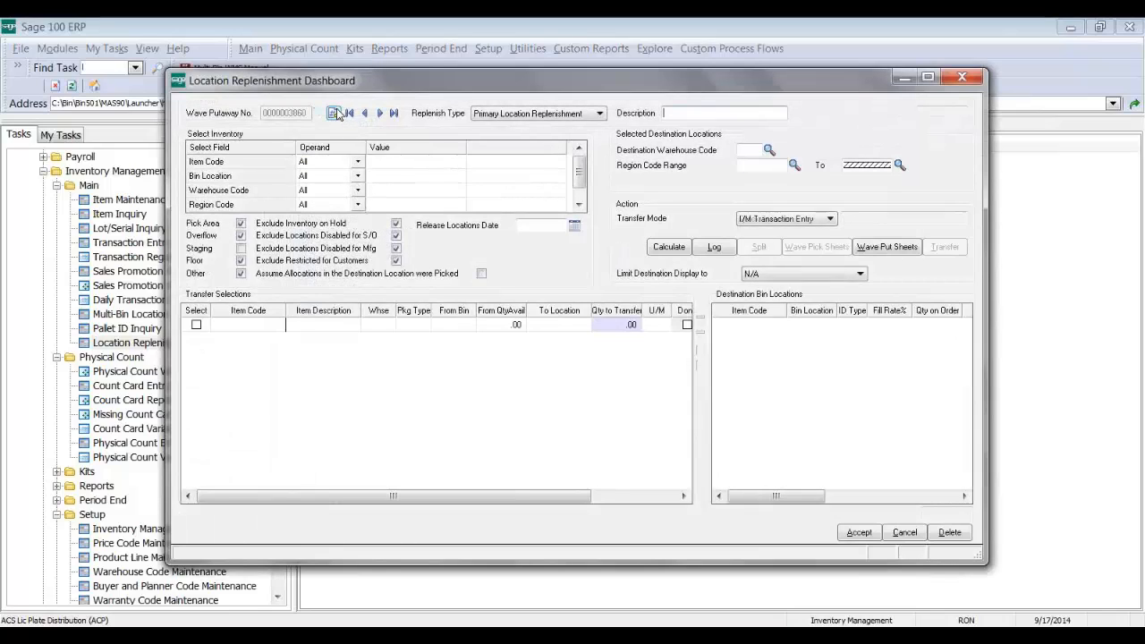
{"action": "left_click", "coordinate": [507, 115]}
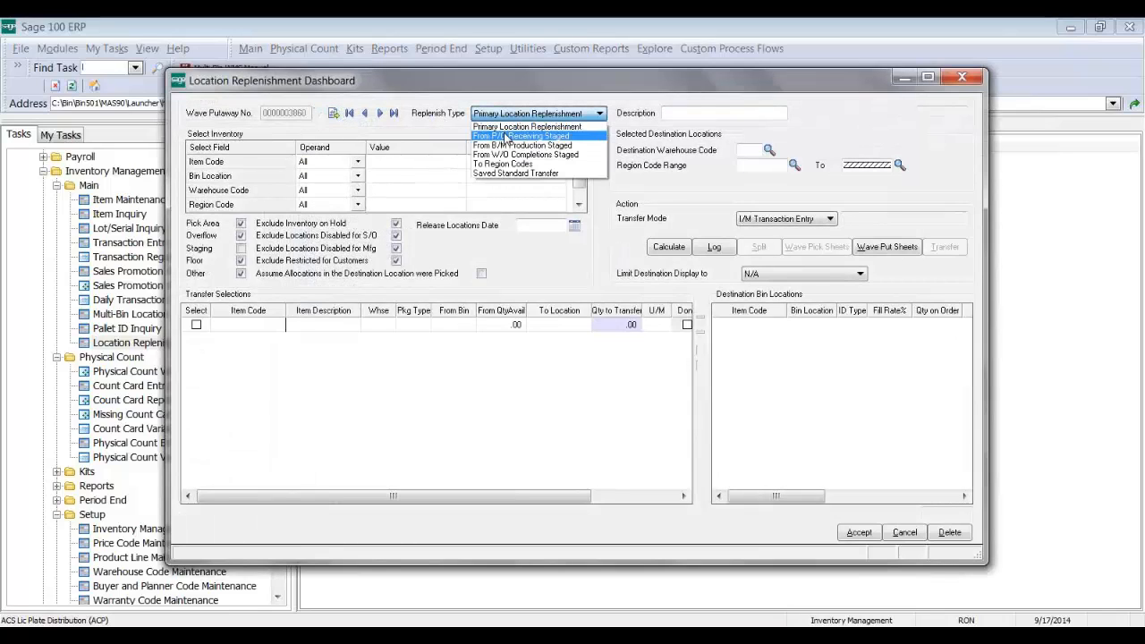
{"action": "left_click", "coordinate": [505, 136]}
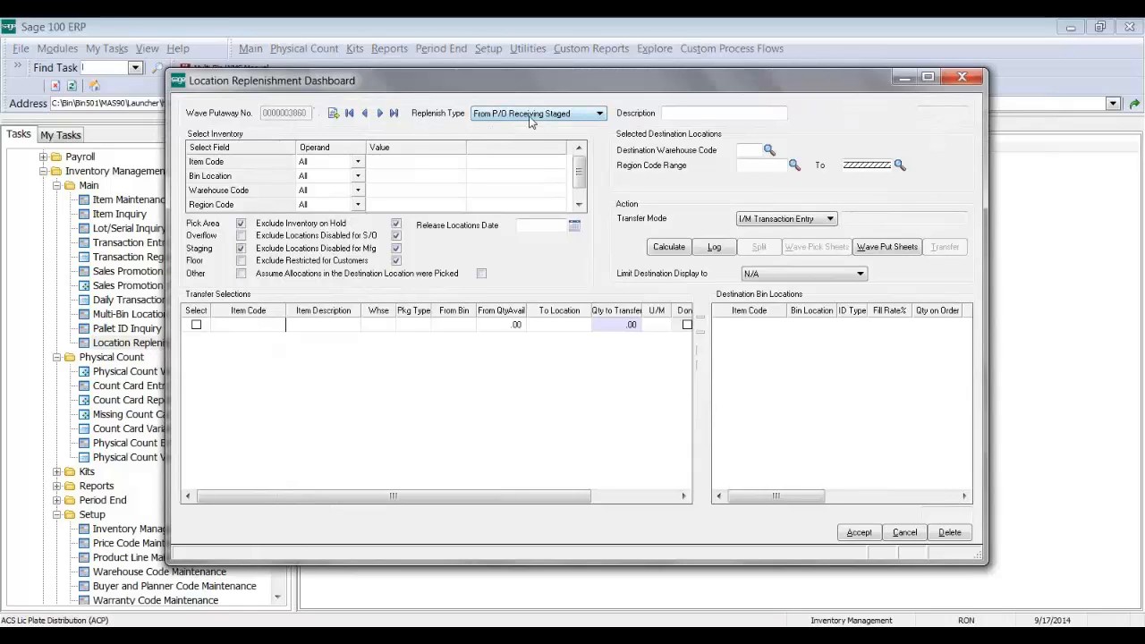
- Limit the inventory selection to warehouse 000, set the destination warehouse to 000, and calculate the transfer selections
{"action": "left_click", "coordinate": [442, 191]}
{"action": "left_click", "coordinate": [456, 191]}
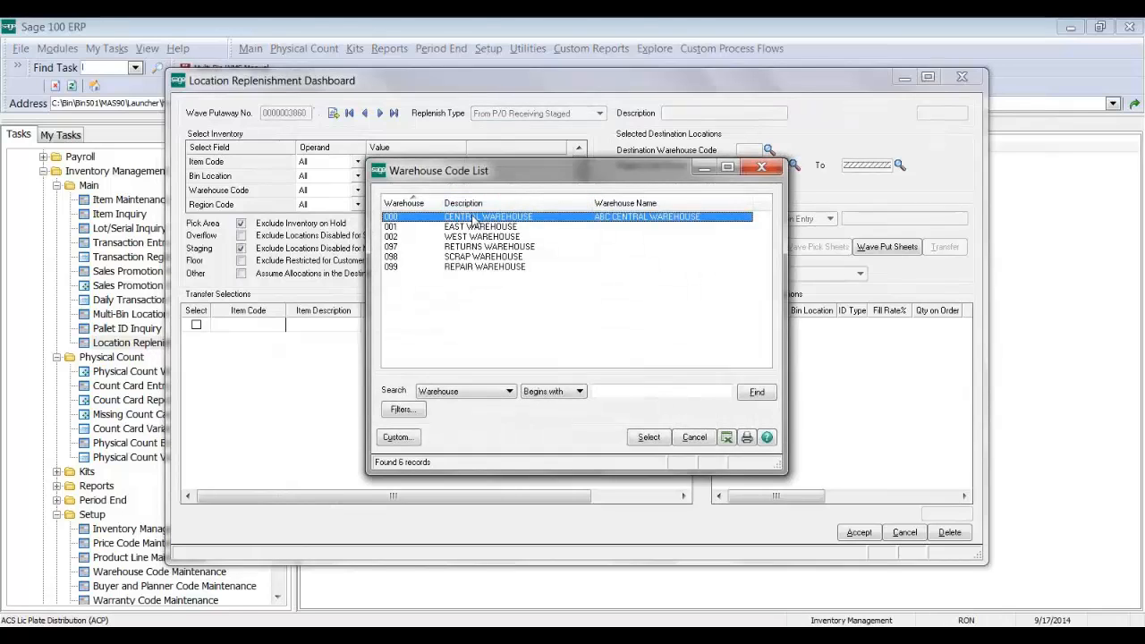
{"action": "double_click", "coordinate": [474, 219]}
{"action": "left_click", "coordinate": [770, 151]}
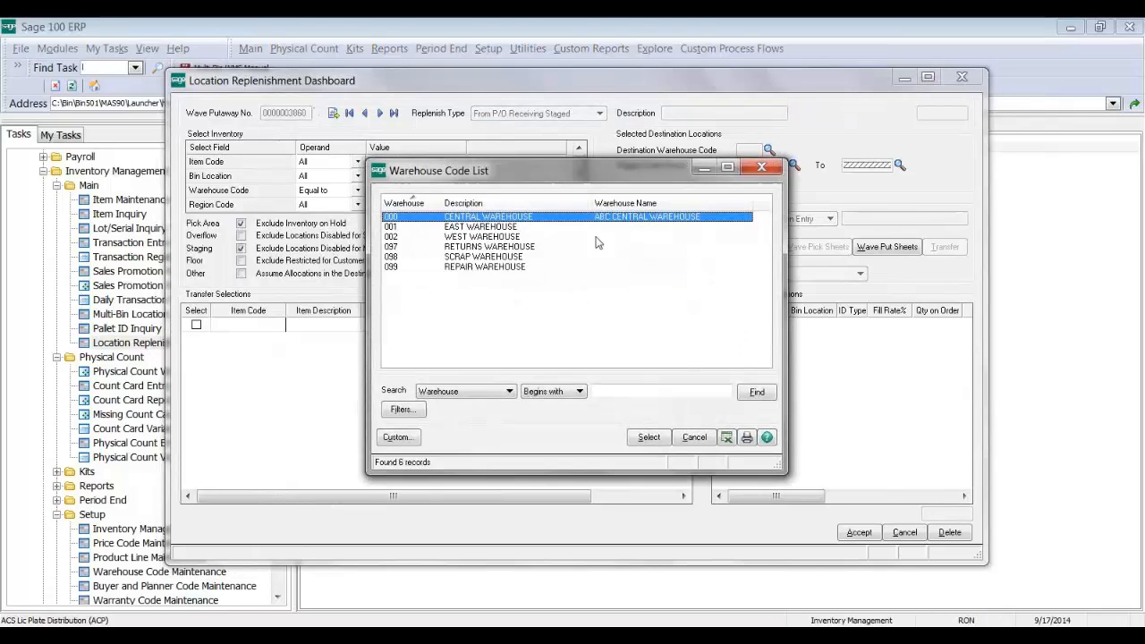
{"action": "key", "text": "Return"}
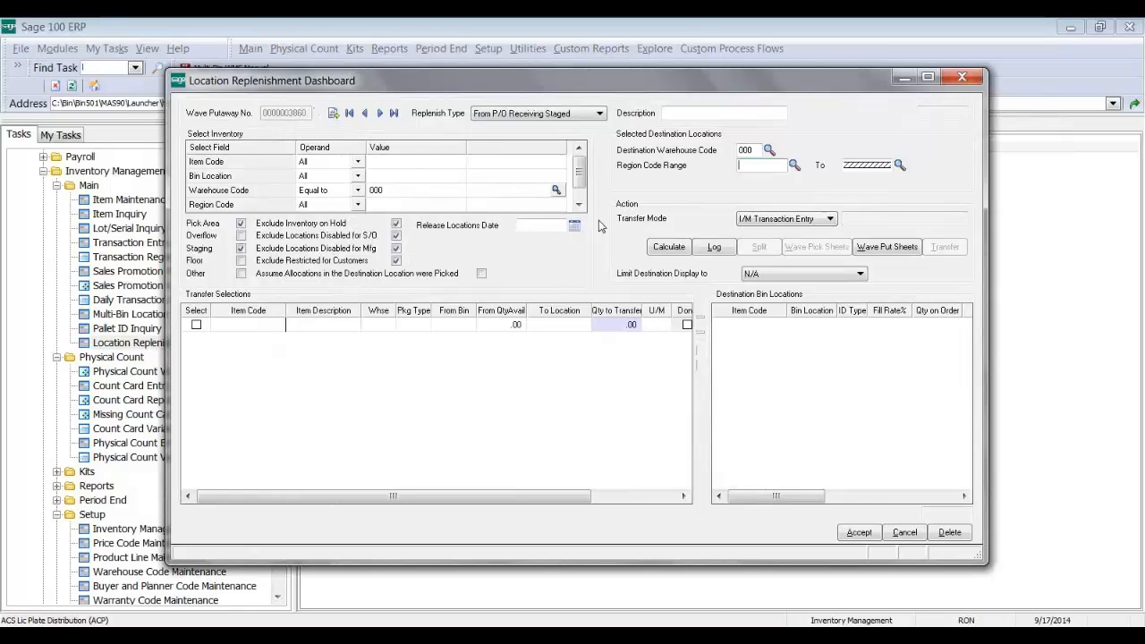
{"action": "left_click", "coordinate": [660, 247]}
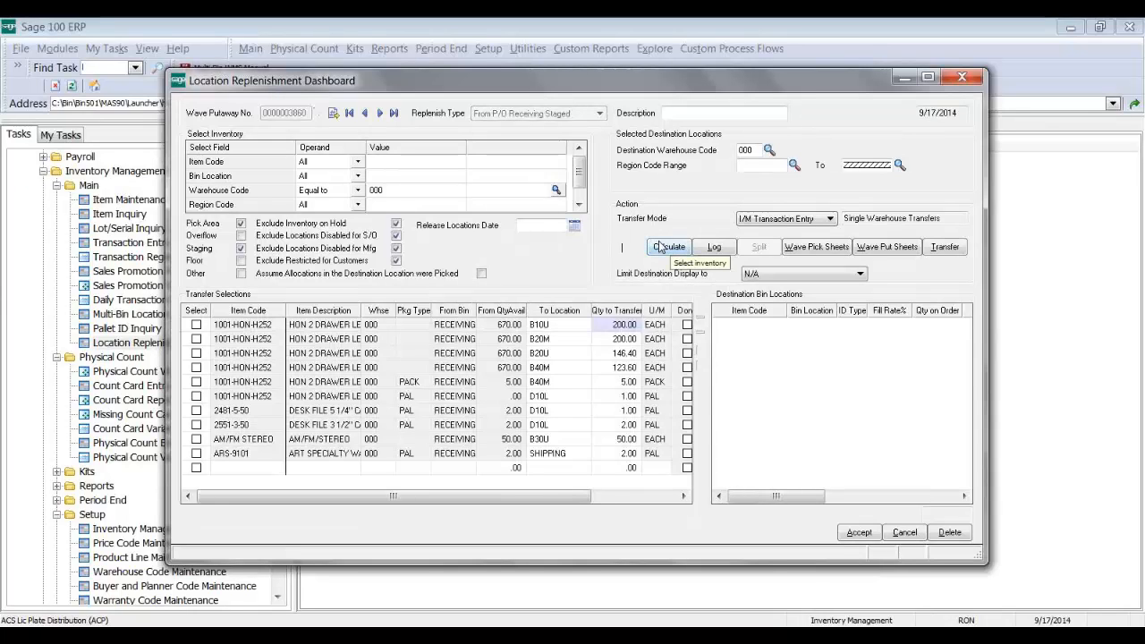
- Examine the package type, destination location and transfer quantity of the 1001-HON-H252 and 2481-5-50 pallet lines
{"action": "left_click", "coordinate": [420, 400]}
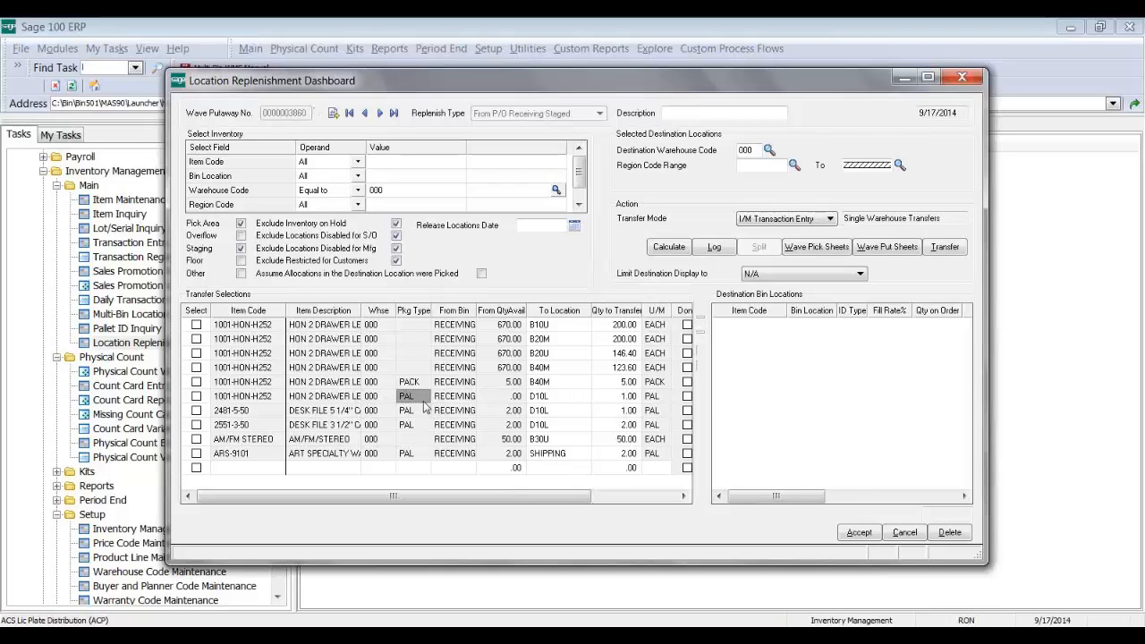
{"action": "left_click", "coordinate": [552, 399]}
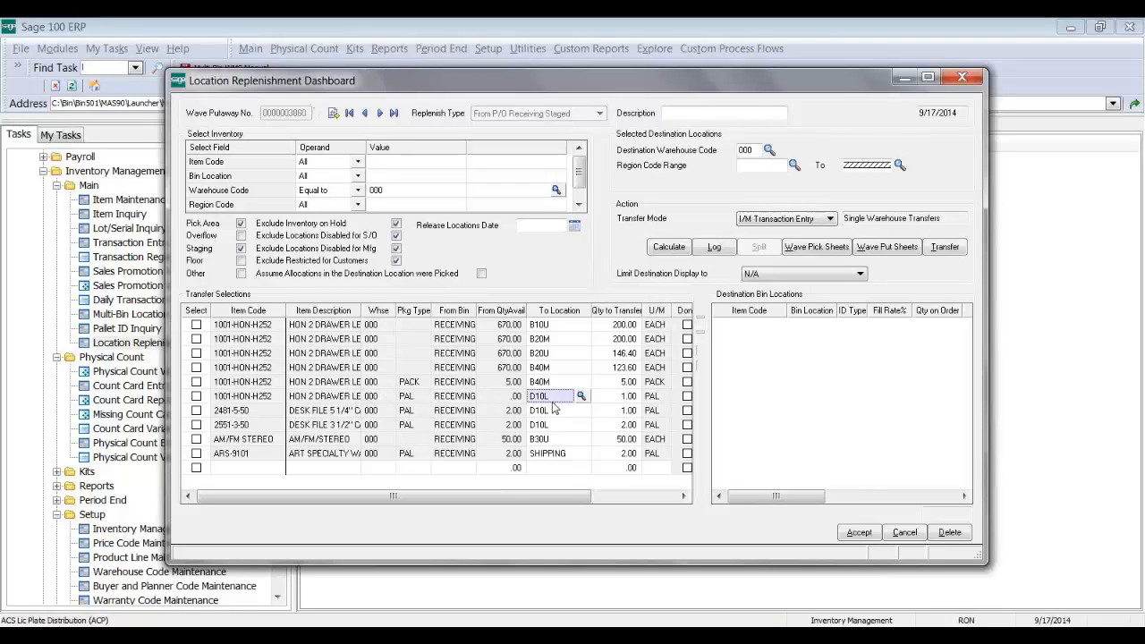
{"action": "key", "text": "Tab"}
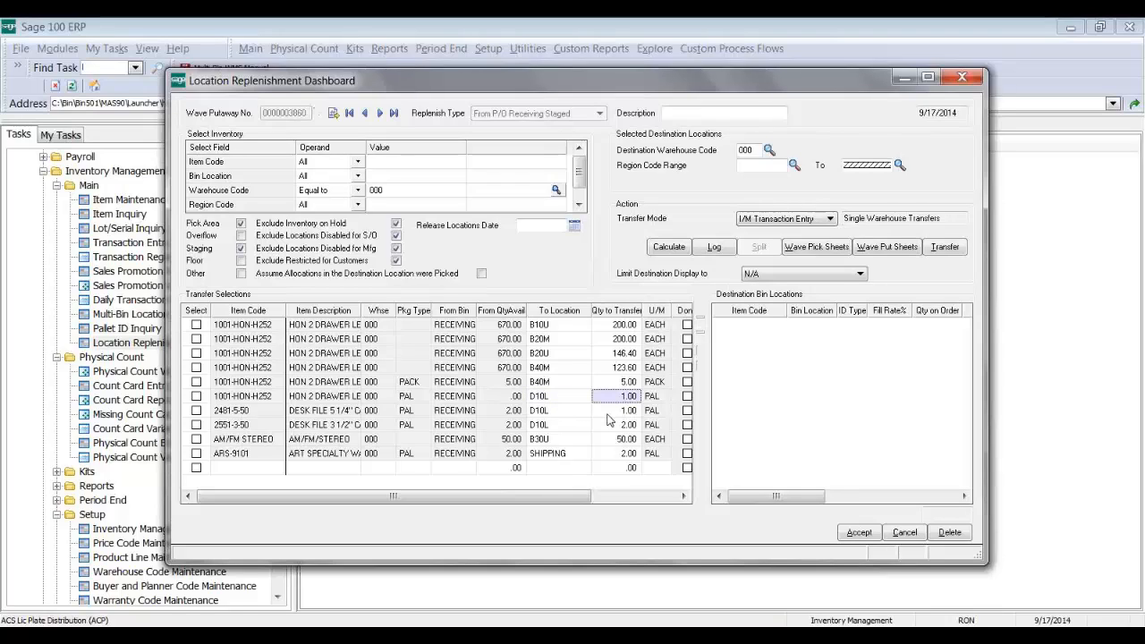
{"action": "key", "text": "Tab"}
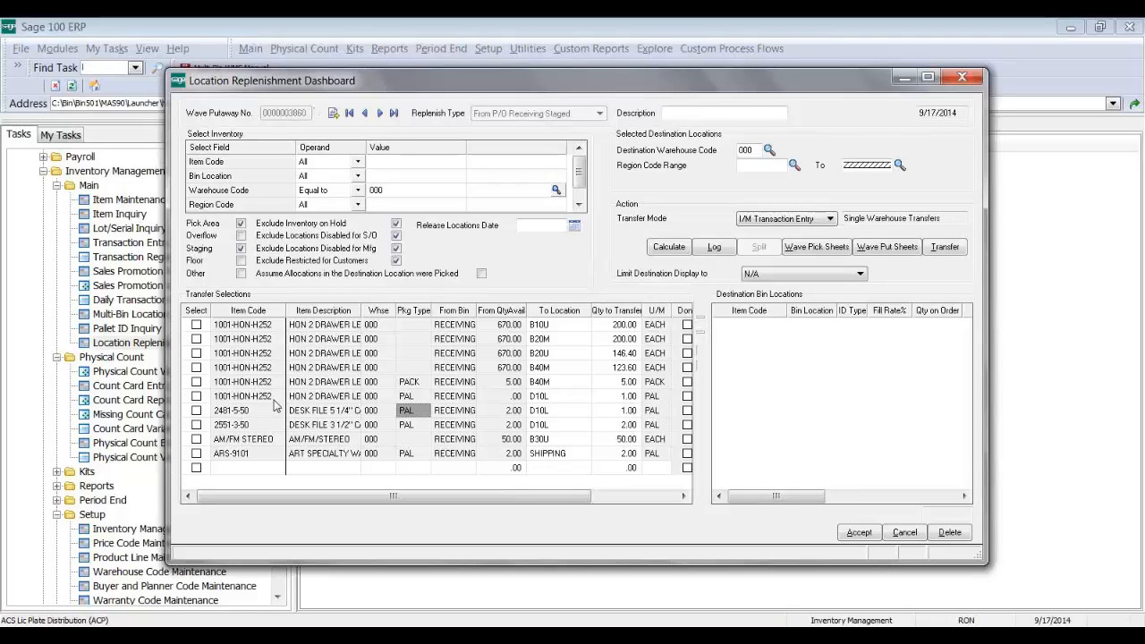
{"action": "left_click", "coordinate": [376, 411]}
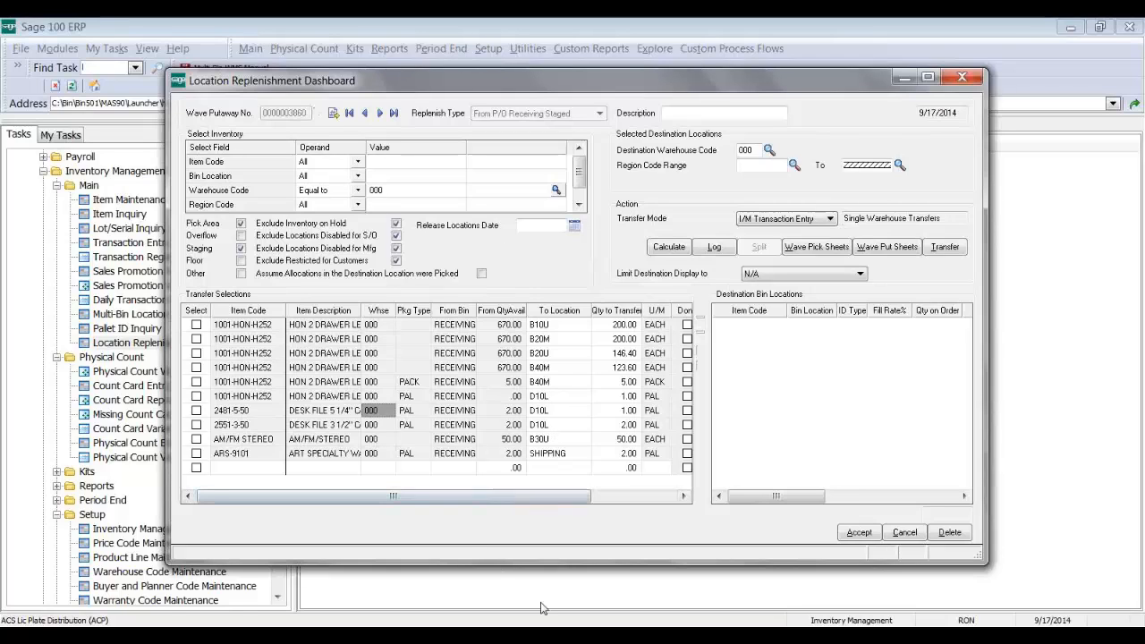
- Switch to Multi-Bin Location Maintenance and review the PAL capacity setting of bin location D10L in warehouse 000
{"action": "key", "text": "alt+Tab"}
{"action": "key", "text": "alt+shift+Tab"}
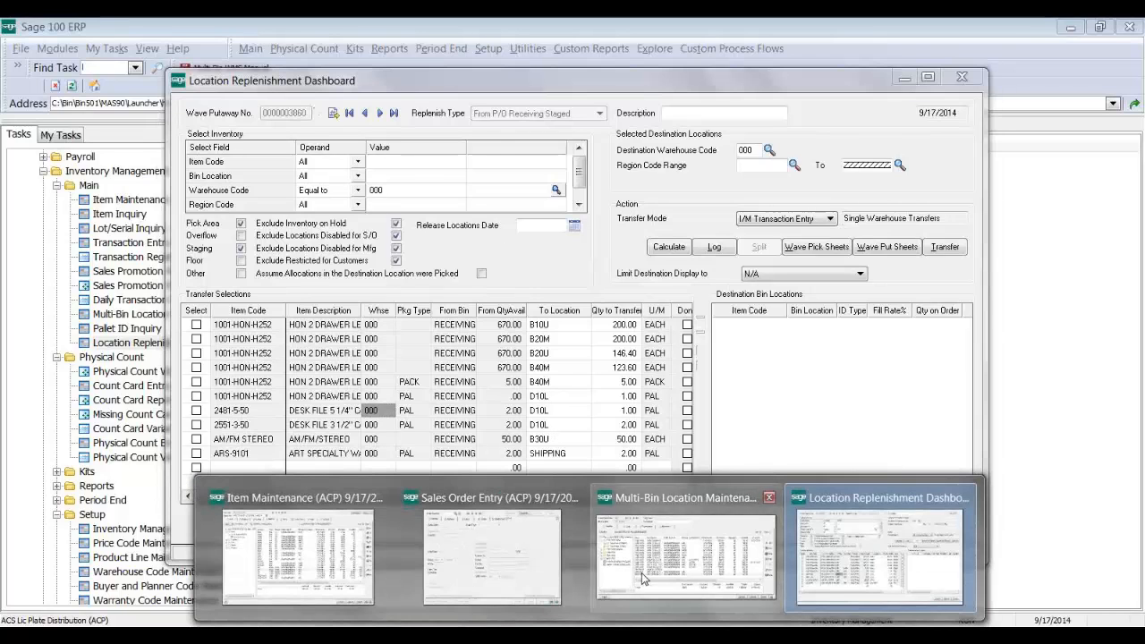
{"action": "type", "text": "000"}
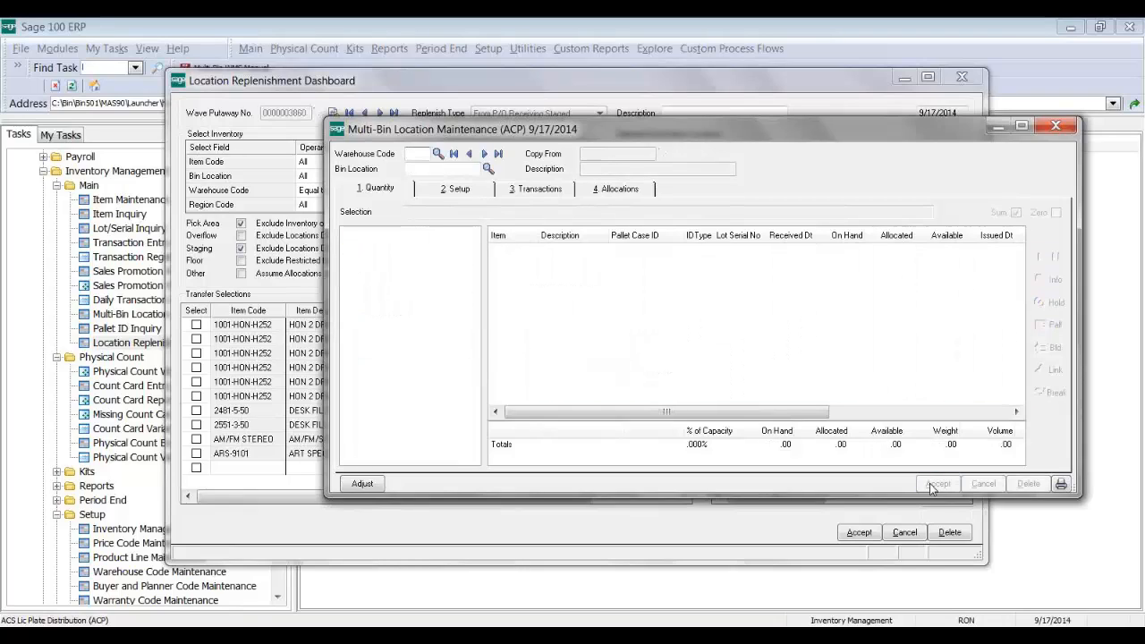
{"action": "key", "text": "Tab"}
{"action": "type", "text": "D10L"}
{"action": "key", "text": "Tab"}
{"action": "left_click", "coordinate": [469, 191]}
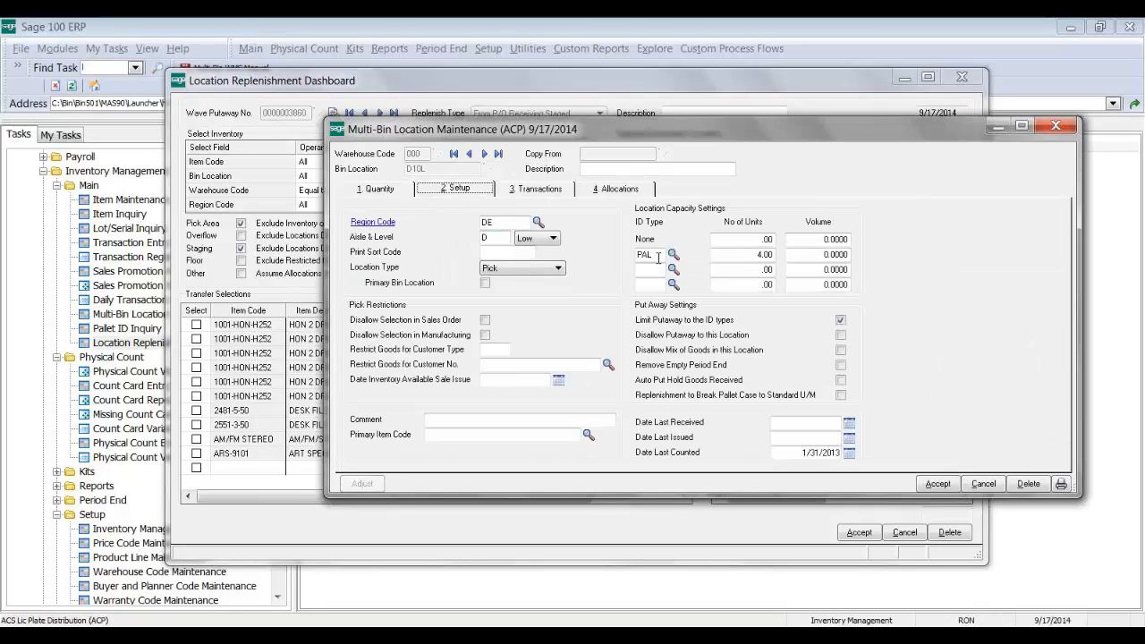
{"action": "left_click", "coordinate": [718, 255]}
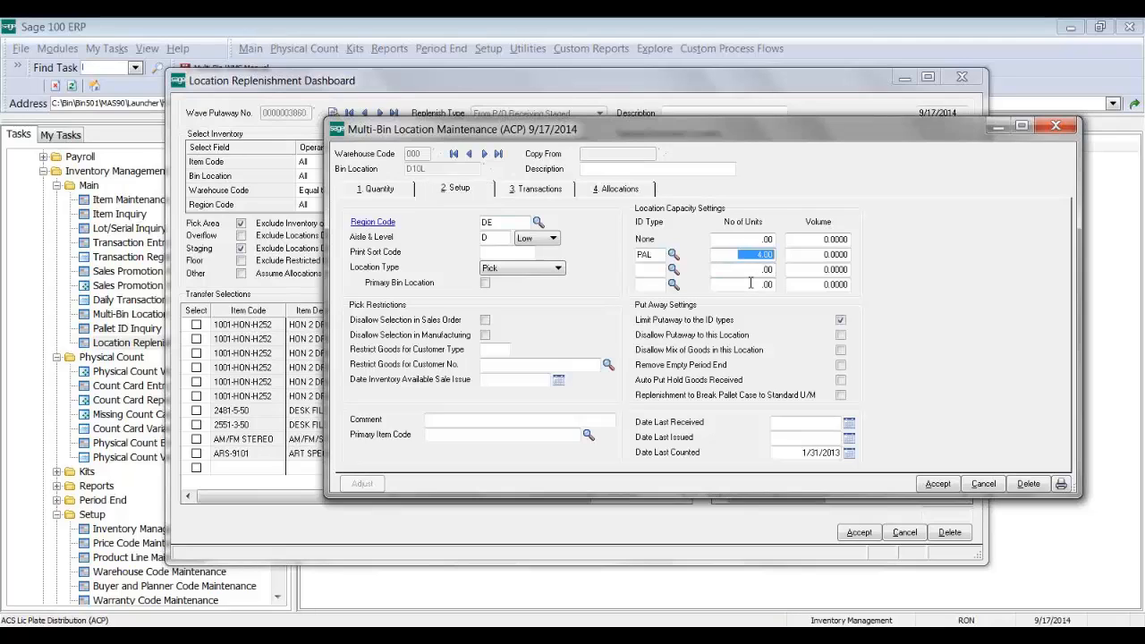
- Check bin D10L's stock quantities and volume capacity settings, and accept and close the location record
{"action": "left_click", "coordinate": [395, 190]}
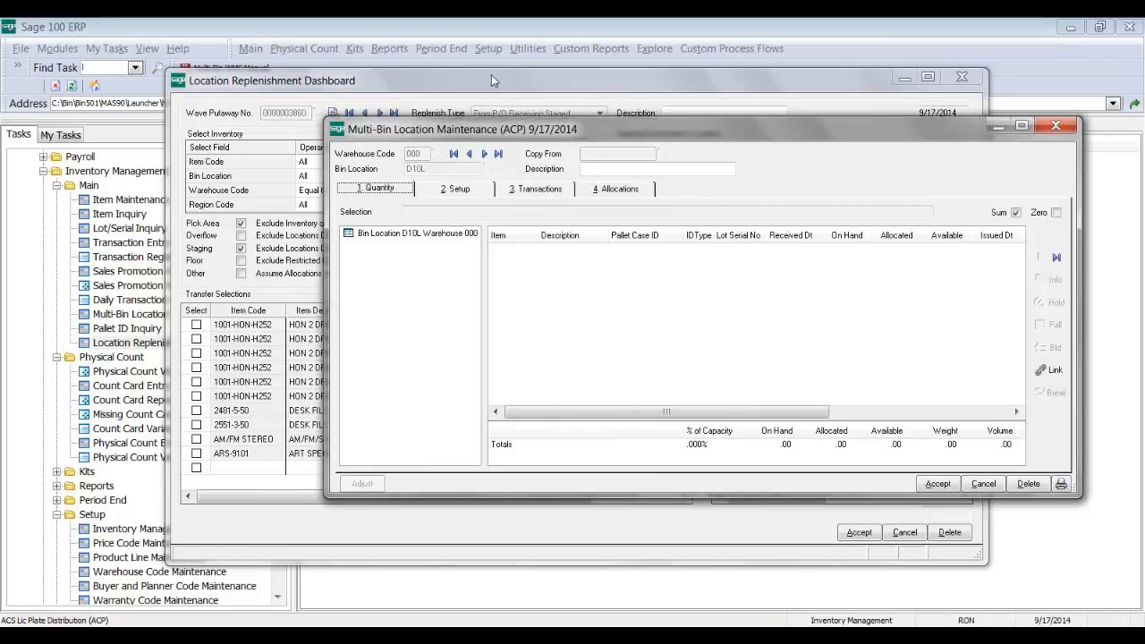
{"action": "left_click", "coordinate": [465, 190]}
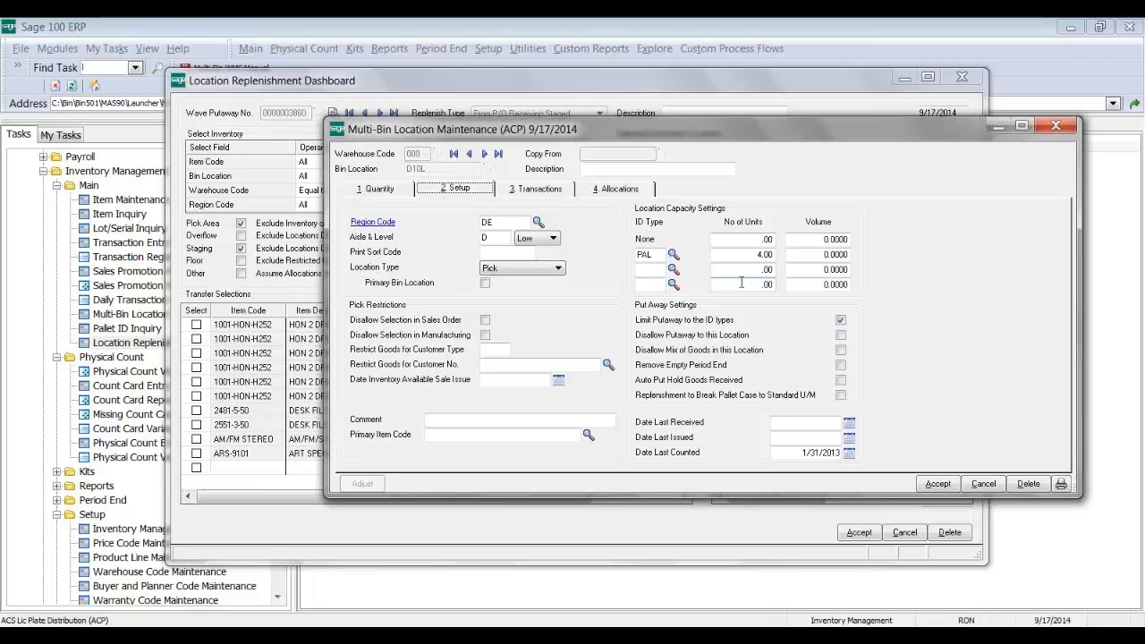
{"action": "left_click", "coordinate": [816, 240]}
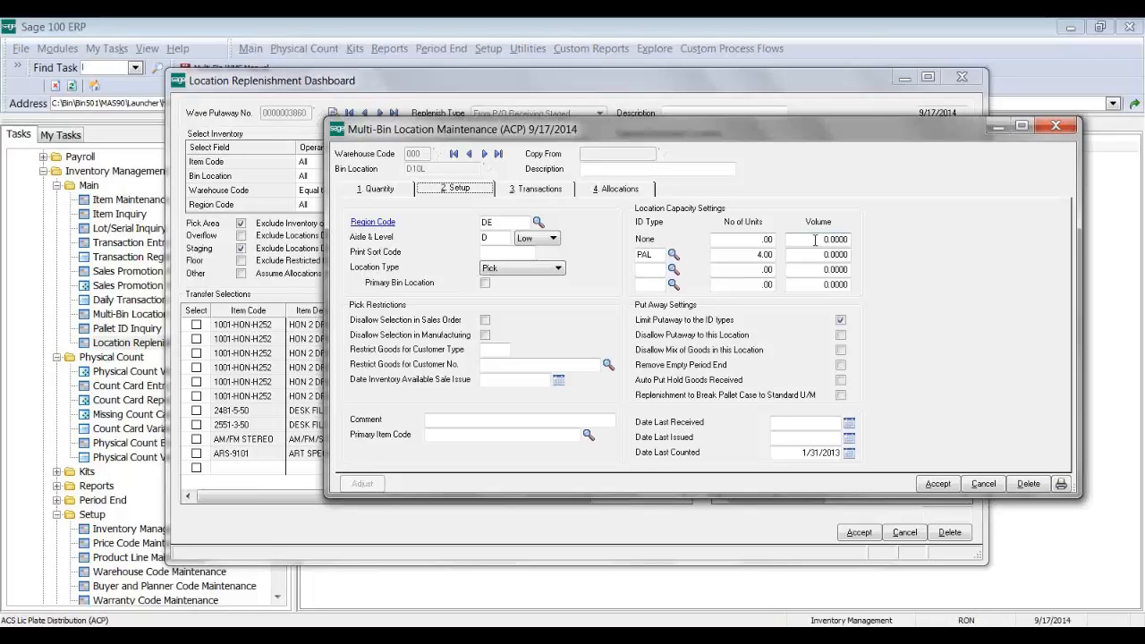
{"action": "left_click", "coordinate": [937, 483]}
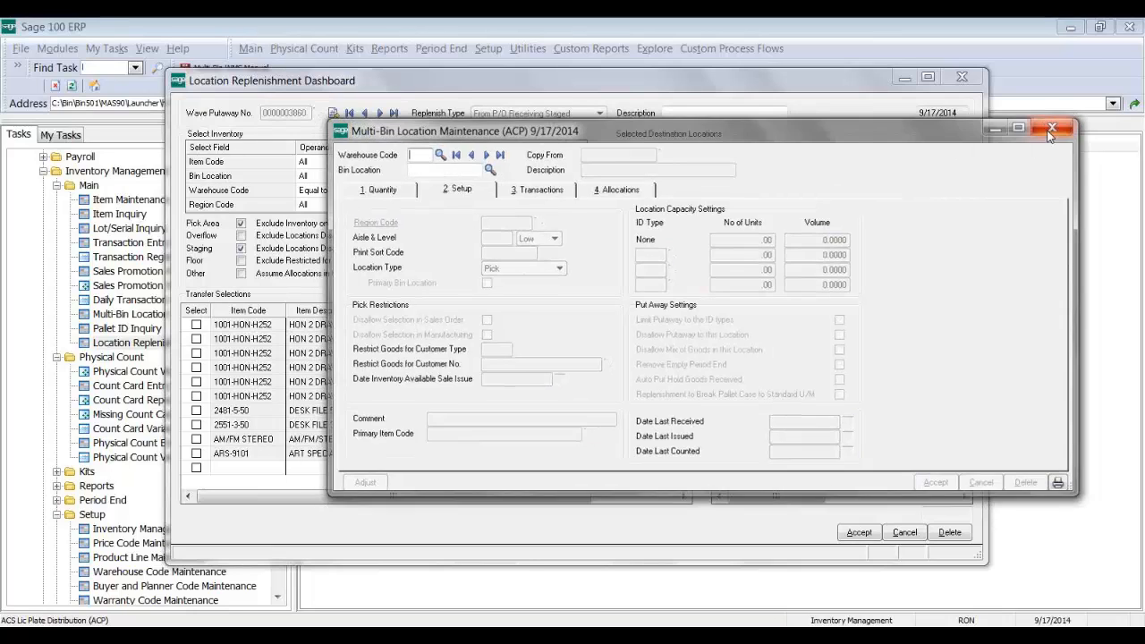
{"action": "left_click", "coordinate": [1049, 130]}
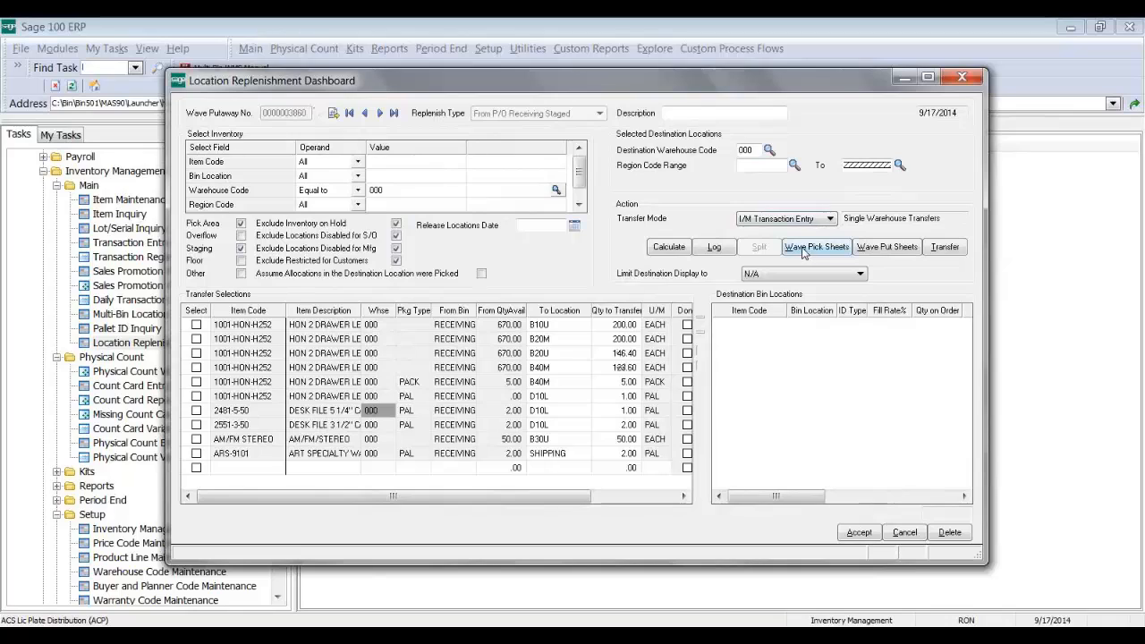
- Preview the Putaway Wave Put Sheet, enlarge the report to check the pallet case IDs per bin, and close it
{"action": "left_click", "coordinate": [885, 248]}
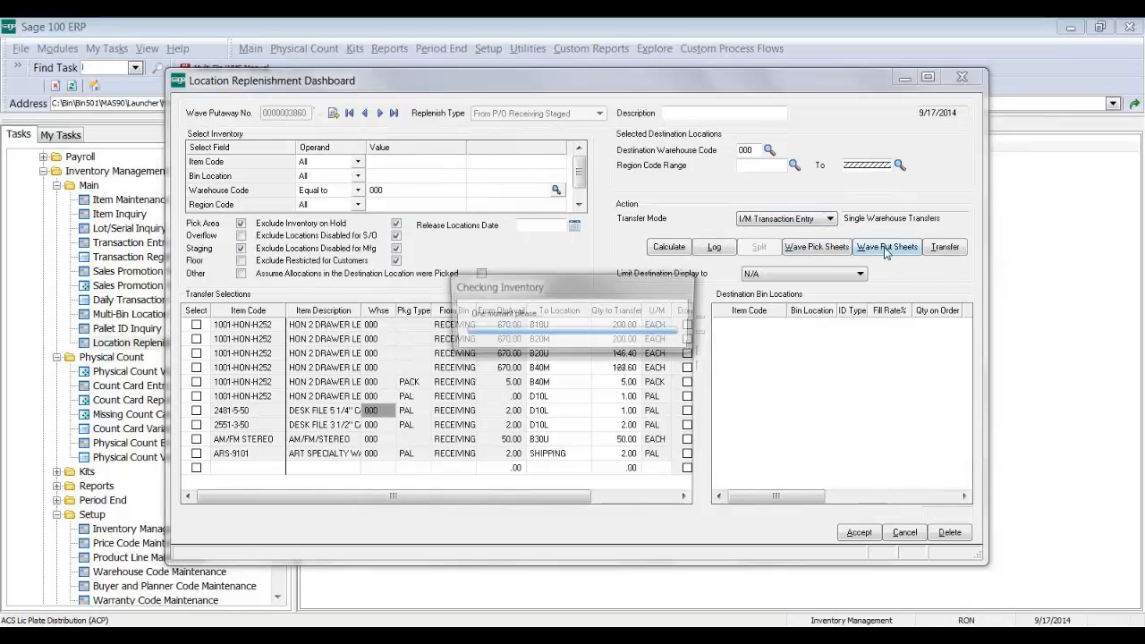
{"action": "left_click", "coordinate": [315, 228]}
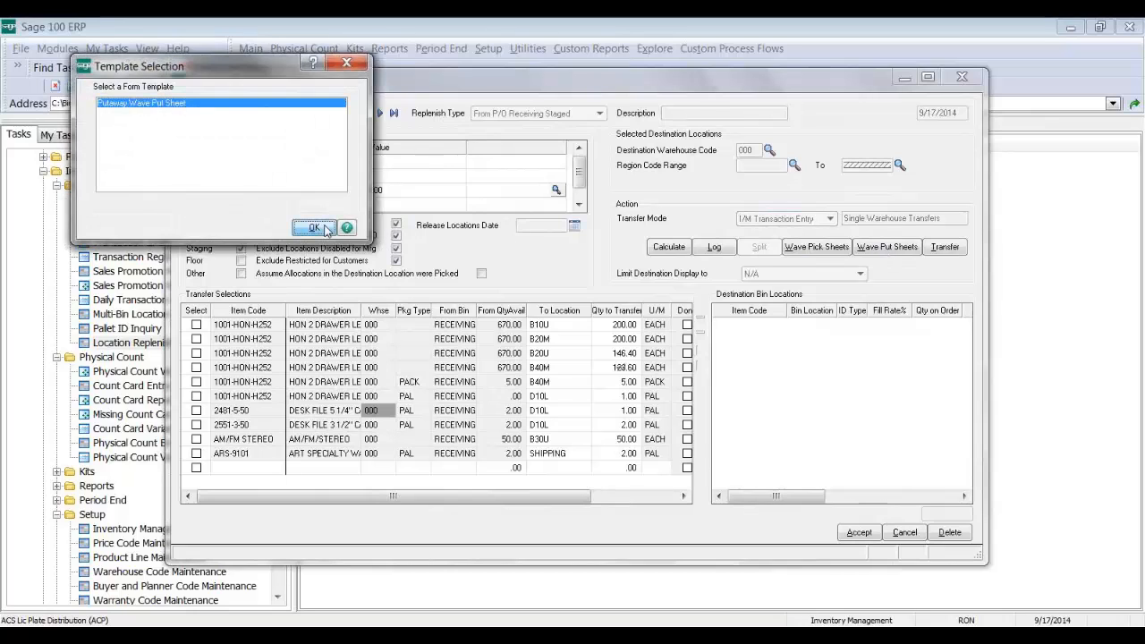
{"action": "left_click", "coordinate": [716, 403]}
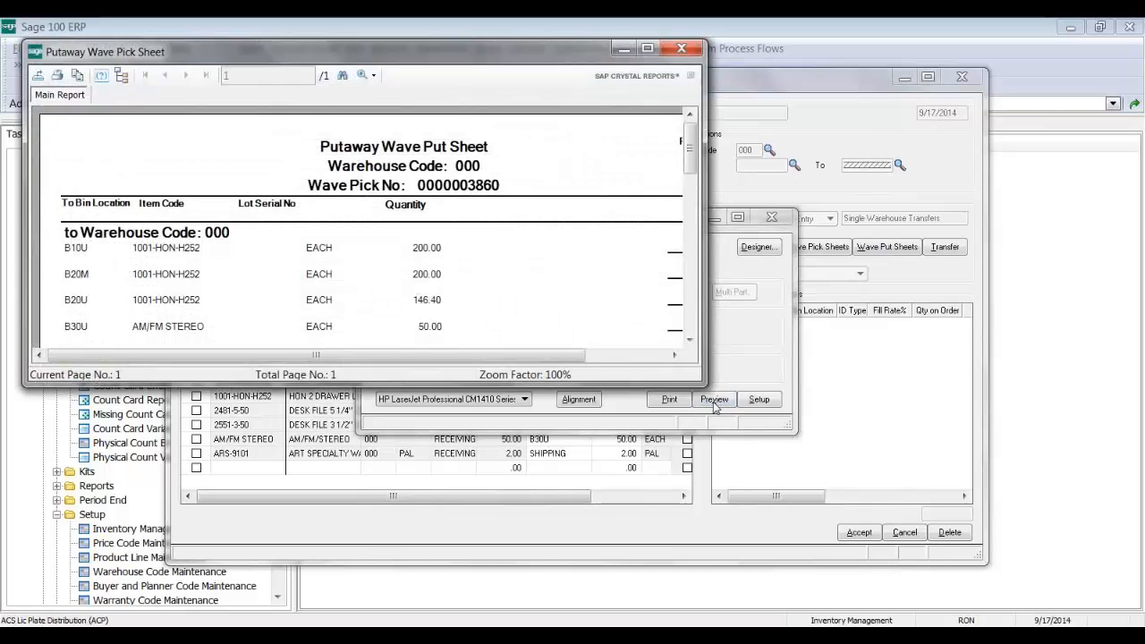
{"action": "left_click_drag", "start_coordinate": [704, 385], "coordinate": [828, 548]}
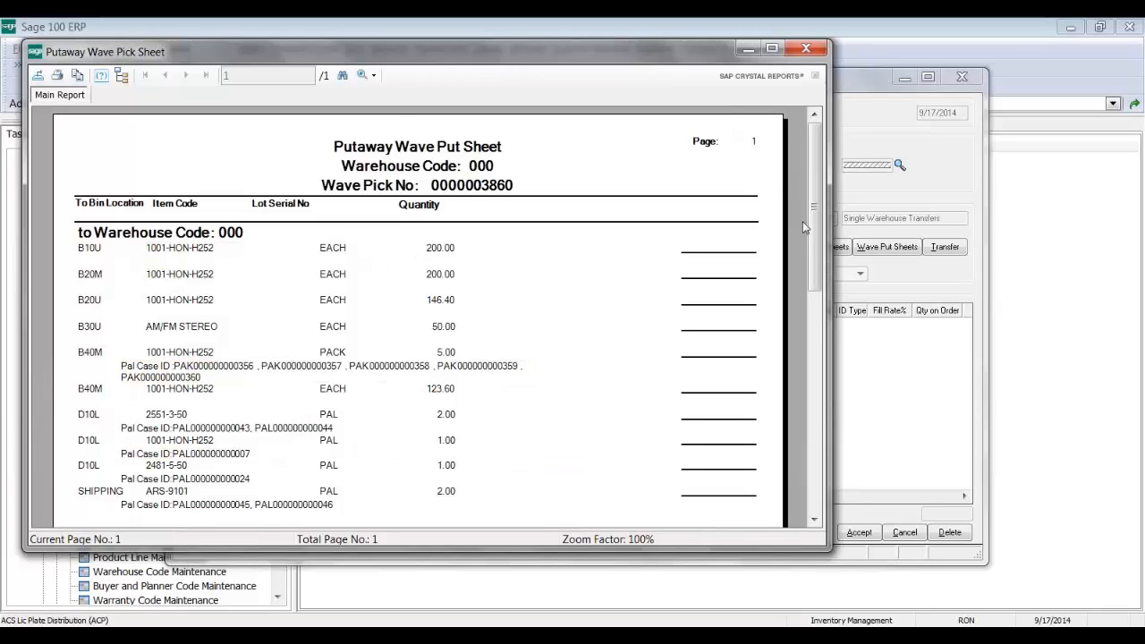
{"action": "left_click", "coordinate": [816, 50]}
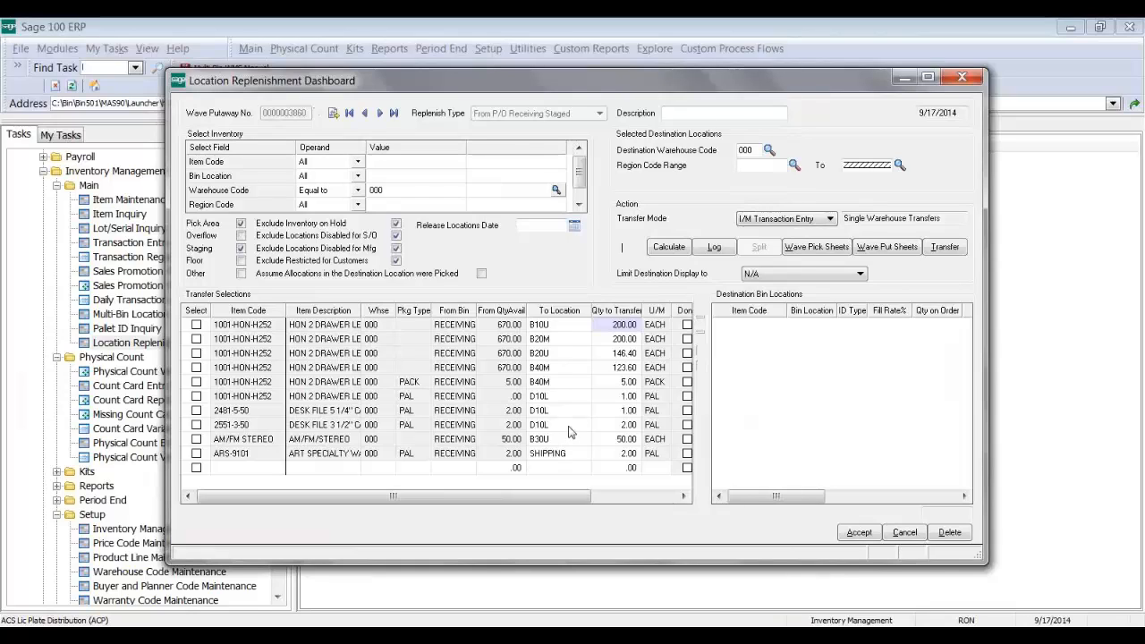
- Set the transfer mode to Quick Transfer and transfer the calculated putaway lines
{"action": "left_click", "coordinate": [831, 219]}
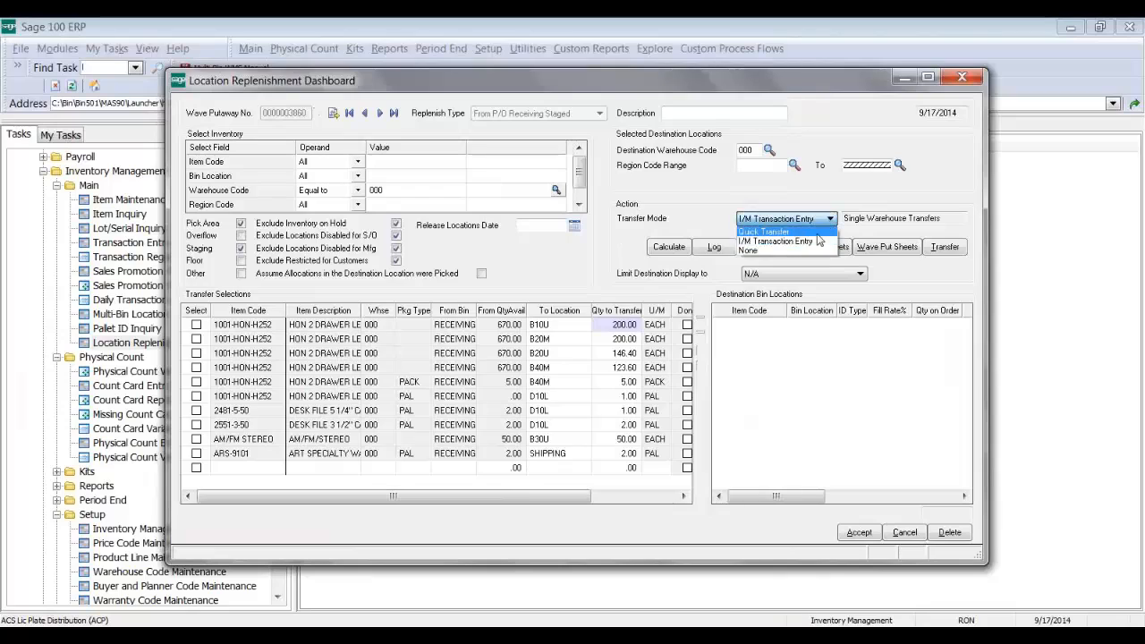
{"action": "left_click", "coordinate": [767, 236]}
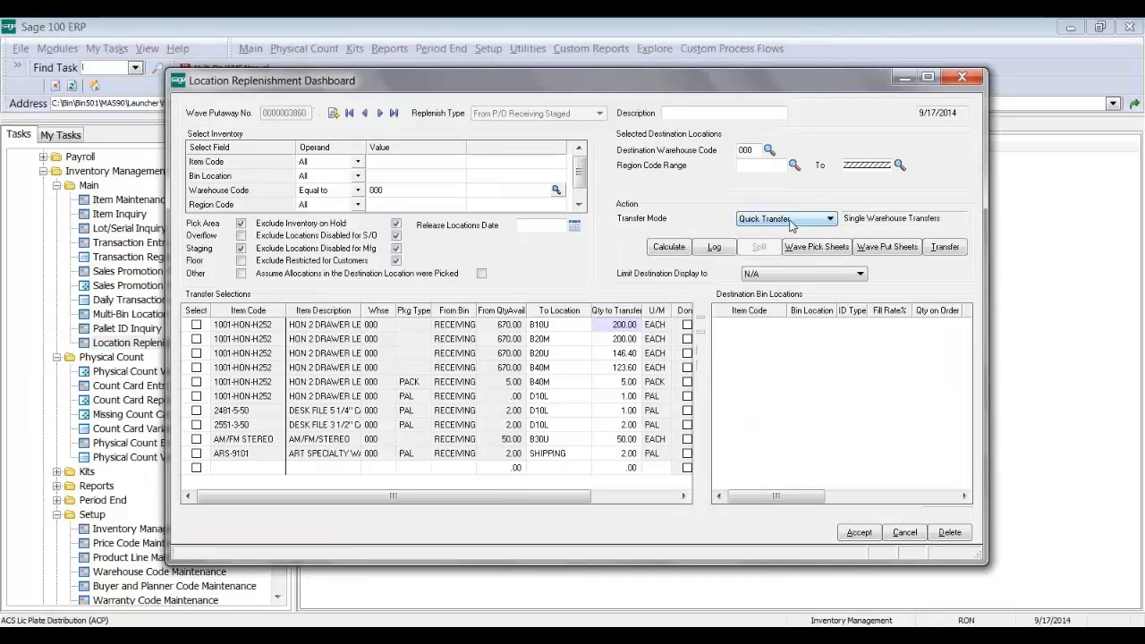
{"action": "left_click", "coordinate": [775, 220]}
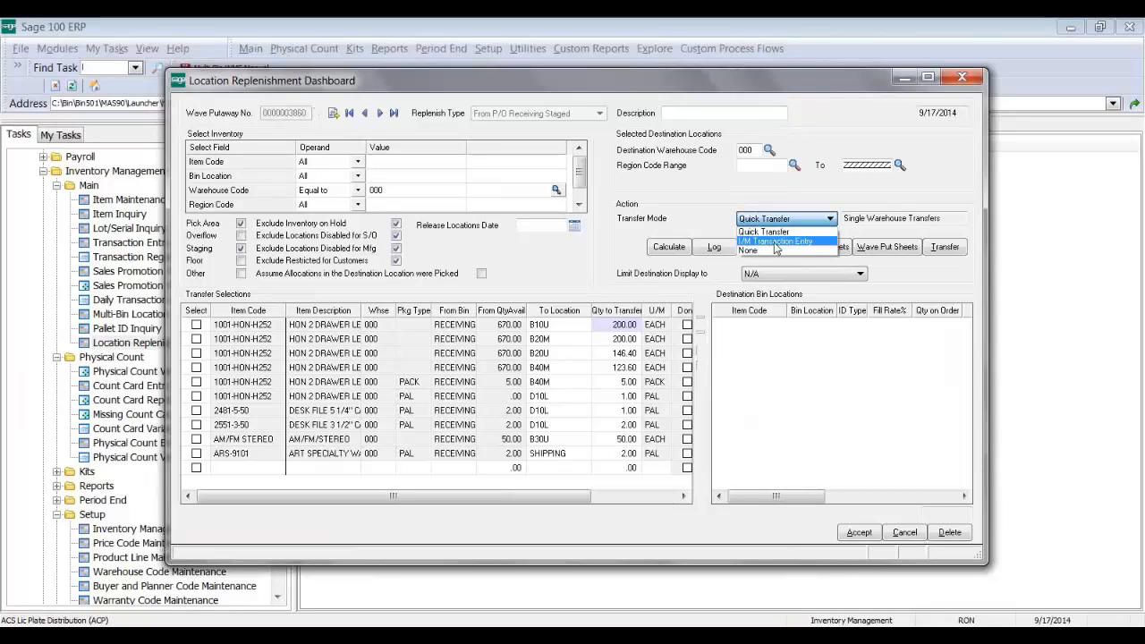
{"action": "left_click", "coordinate": [775, 232]}
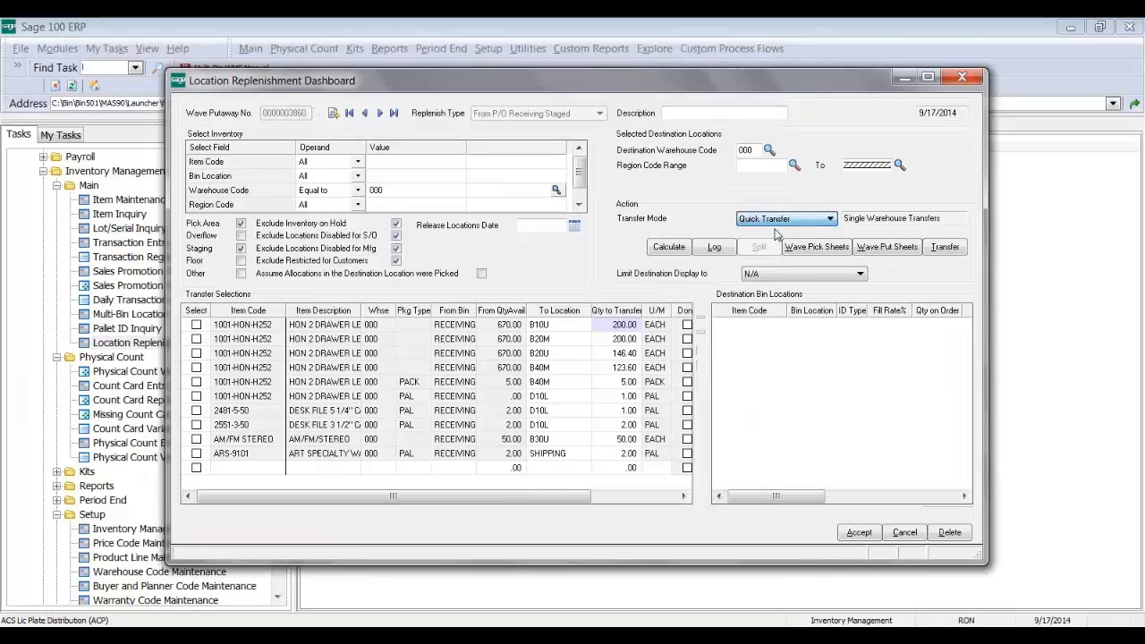
{"action": "left_click", "coordinate": [944, 247]}
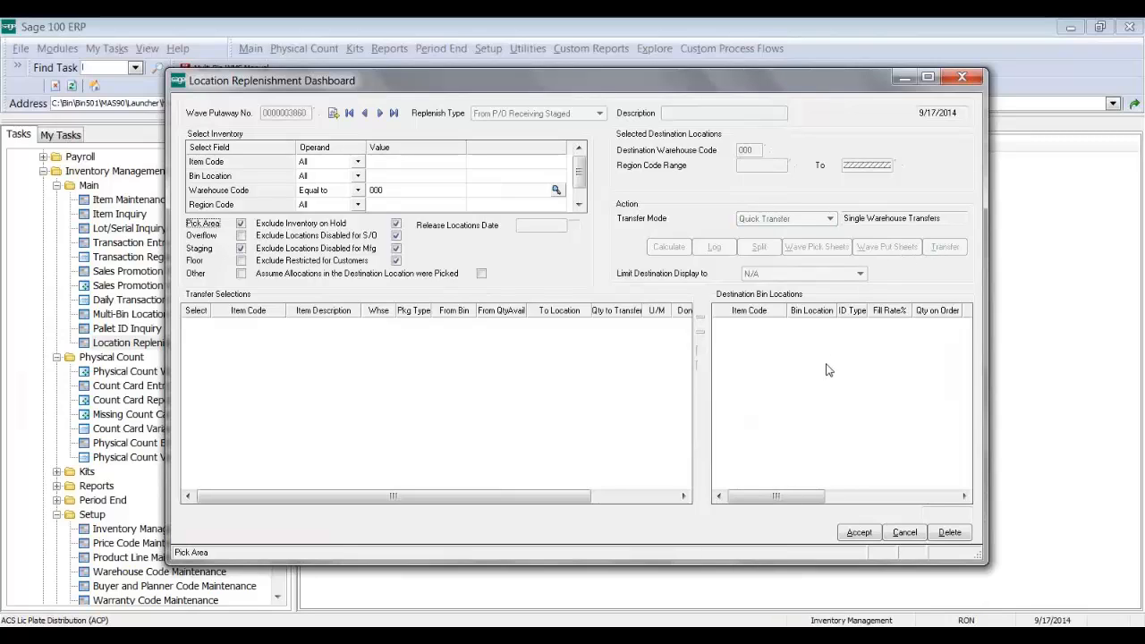
- Accept the wave putaway record and open bin location RECEIVING of warehouse 000 in Multi-Bin Location Maintenance
{"action": "left_click", "coordinate": [856, 532]}
{"action": "left_click", "coordinate": [580, 635]}
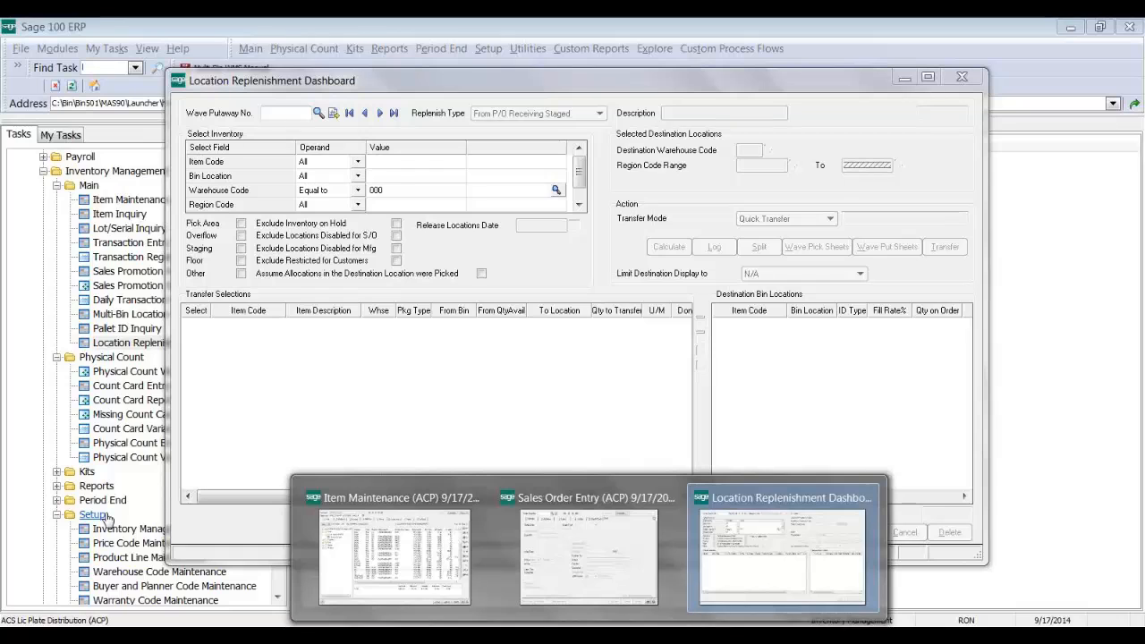
{"action": "left_click", "coordinate": [735, 545]}
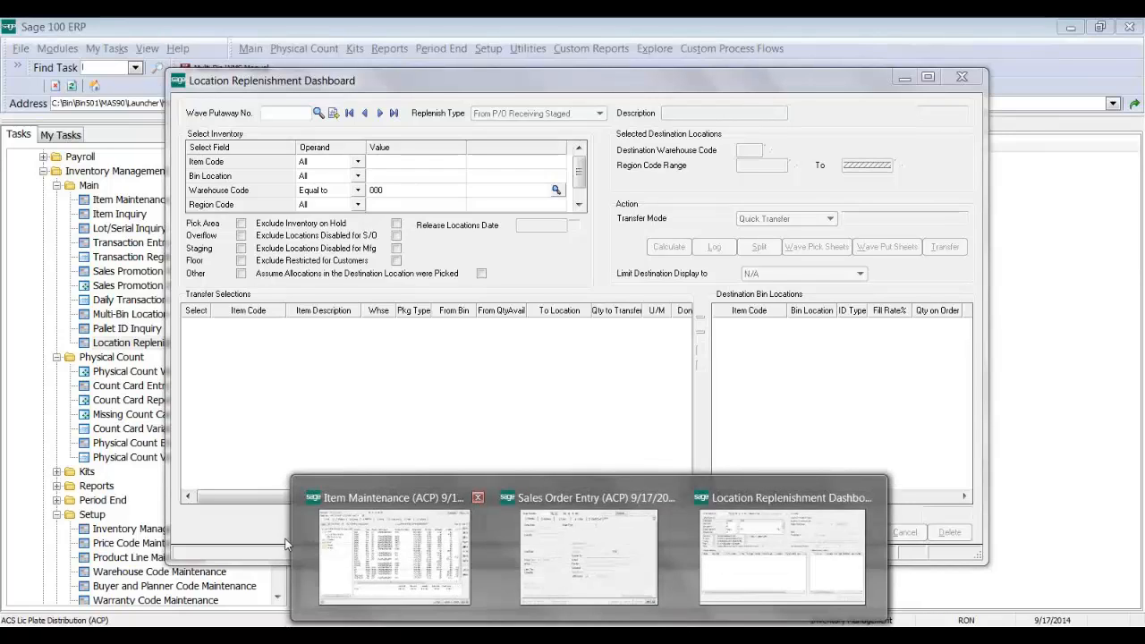
{"action": "double_click", "coordinate": [92, 514]}
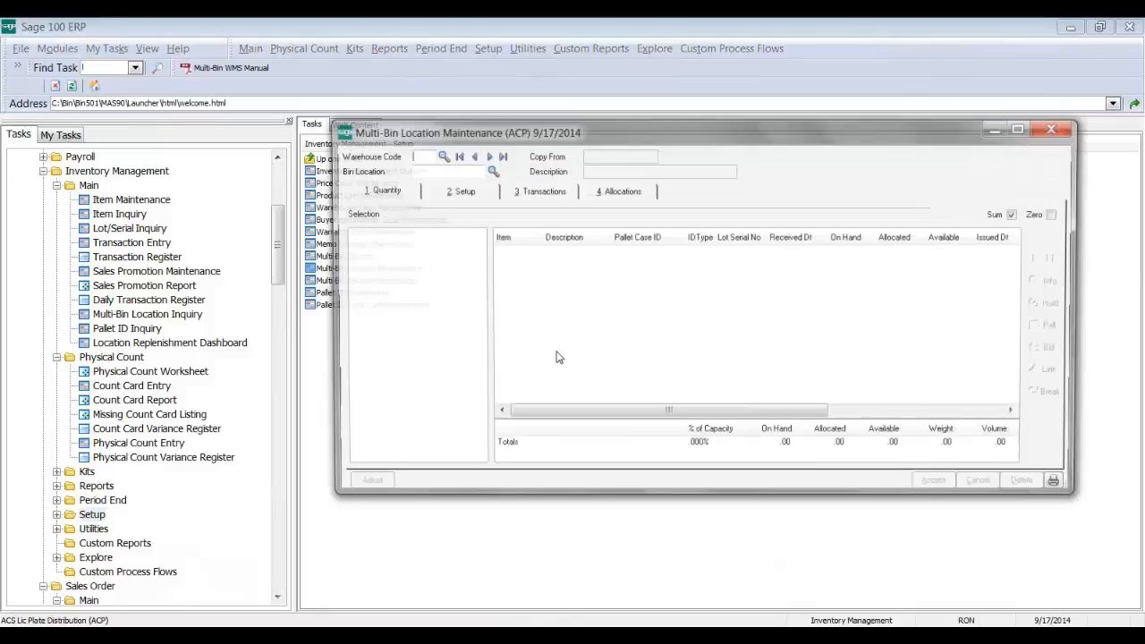
{"action": "type", "text": "REC"}
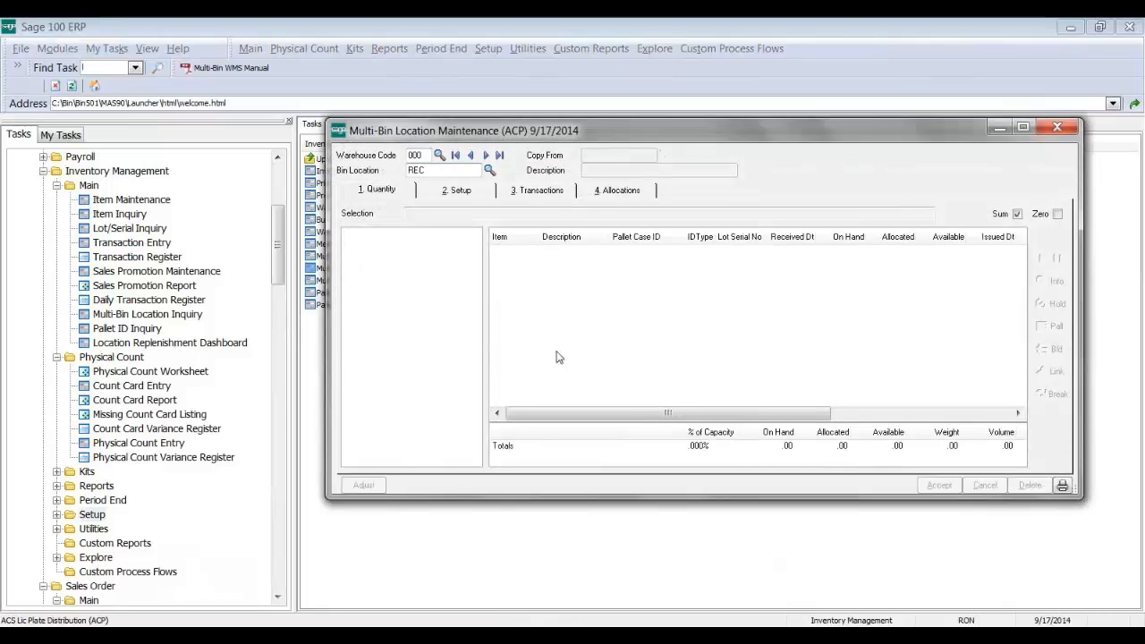
{"action": "key", "text": "Tab"}
{"action": "key", "text": "Return"}
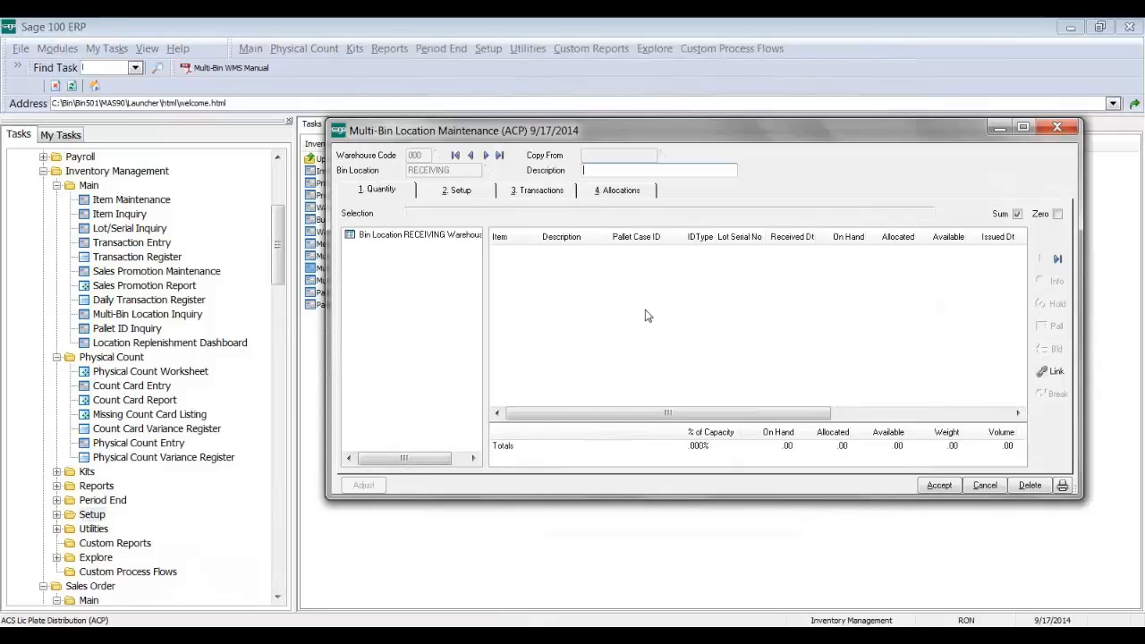
- Show the RECEIVING bin's transactions in an enlarged window and examine the transfer, purchase receipt and pallet build lines
{"action": "left_click", "coordinate": [560, 190]}
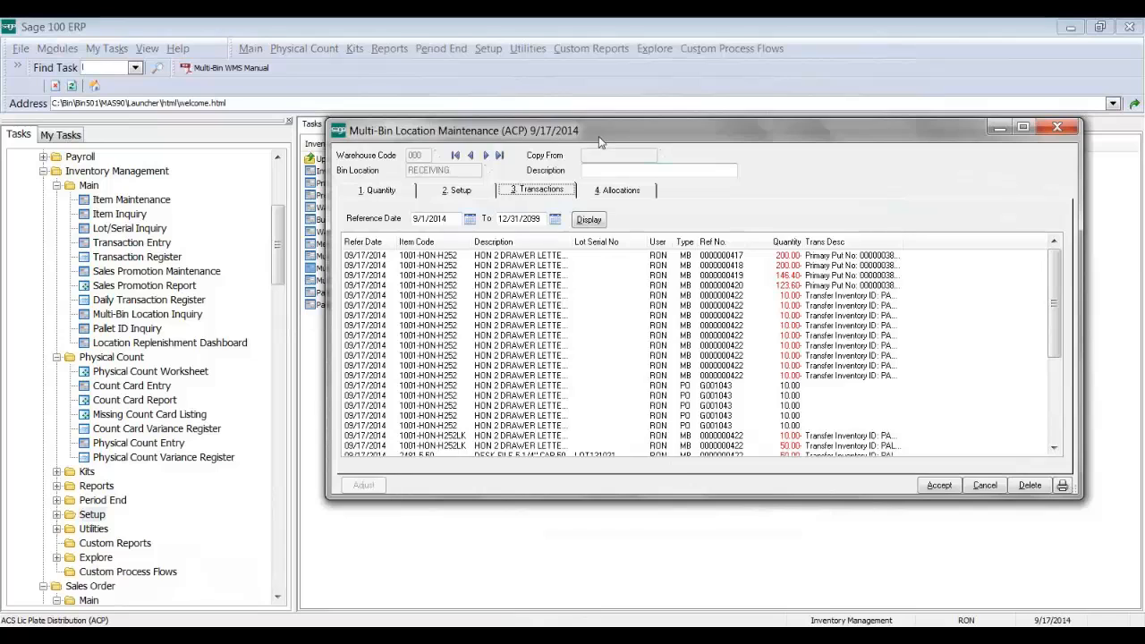
{"action": "left_click_drag", "start_coordinate": [599, 138], "coordinate": [509, 68]}
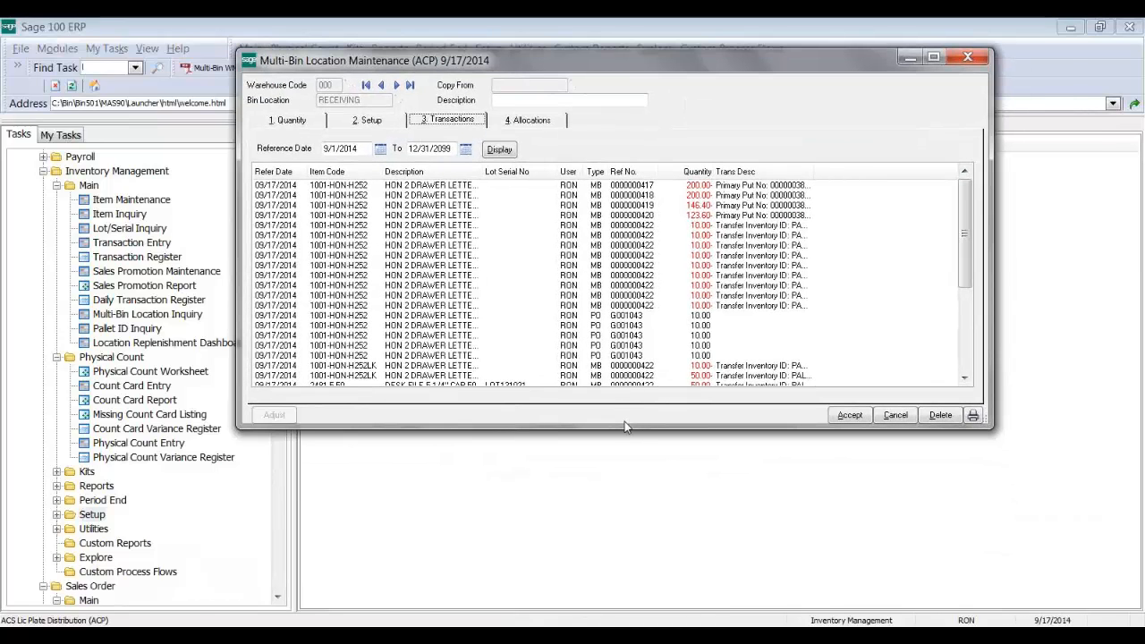
{"action": "left_click_drag", "start_coordinate": [623, 423], "coordinate": [623, 558]}
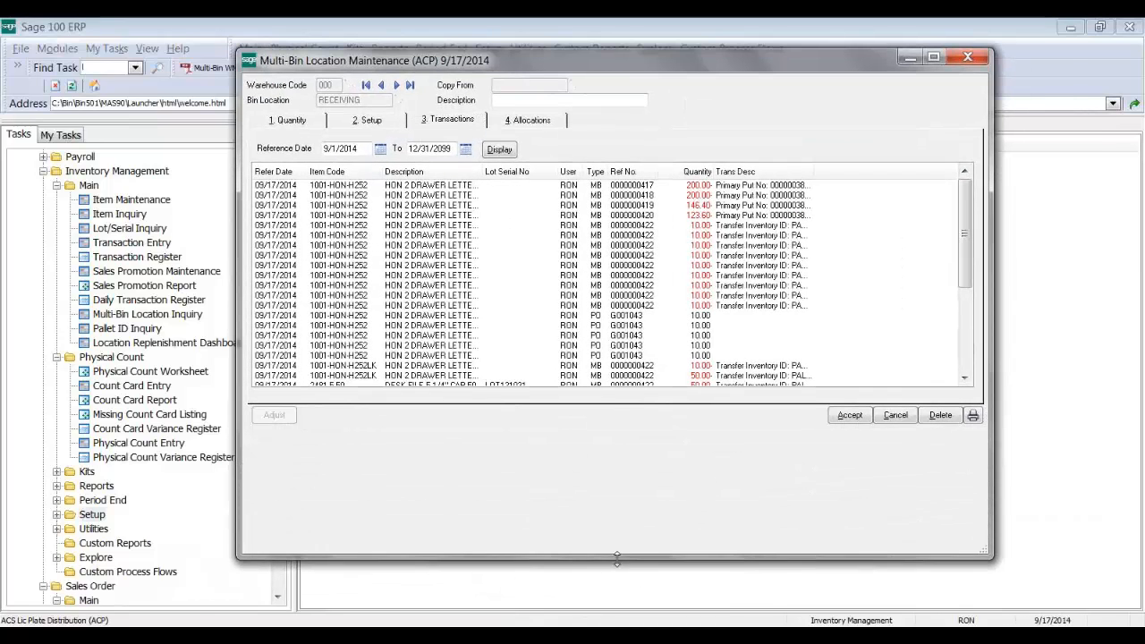
{"action": "left_click", "coordinate": [750, 275]}
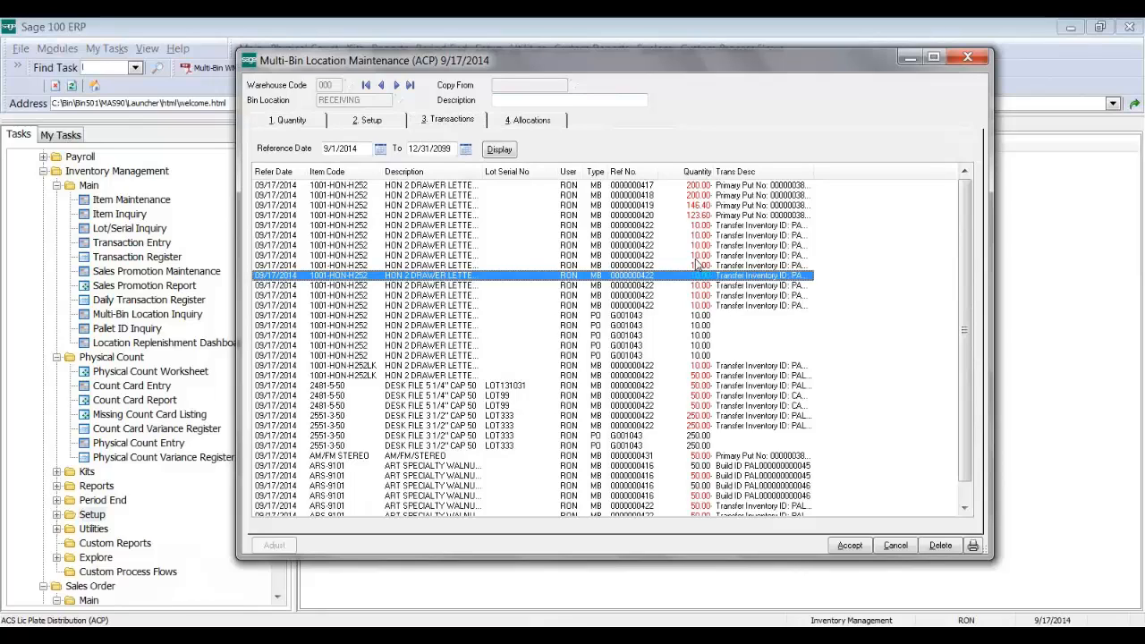
{"action": "left_click", "coordinate": [570, 366]}
{"action": "left_click", "coordinate": [592, 444]}
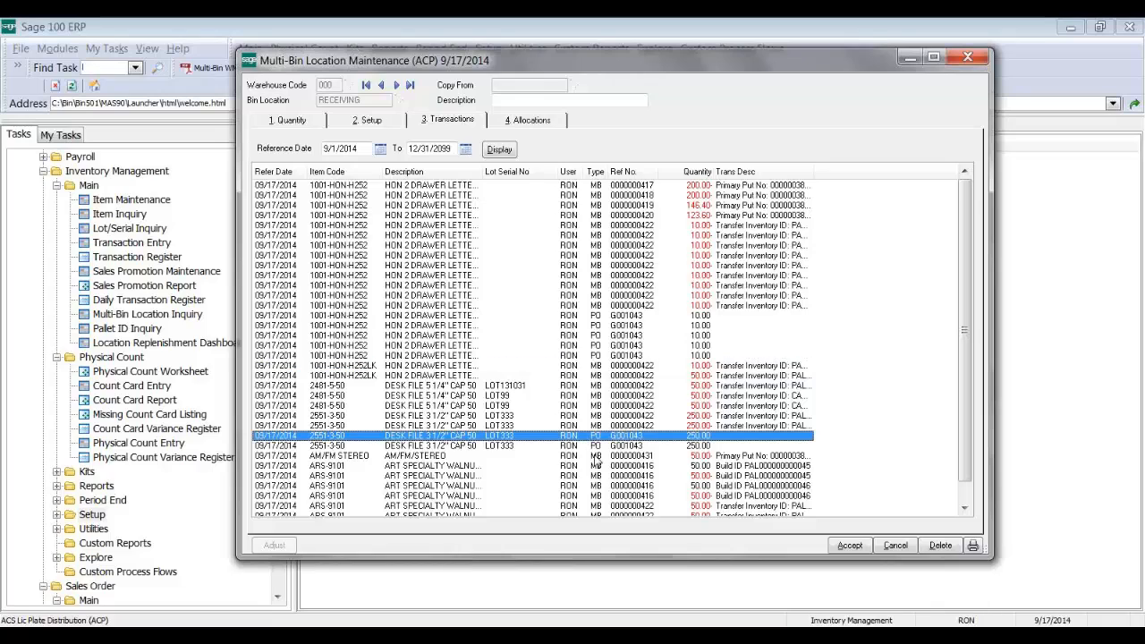
{"action": "left_click", "coordinate": [599, 465]}
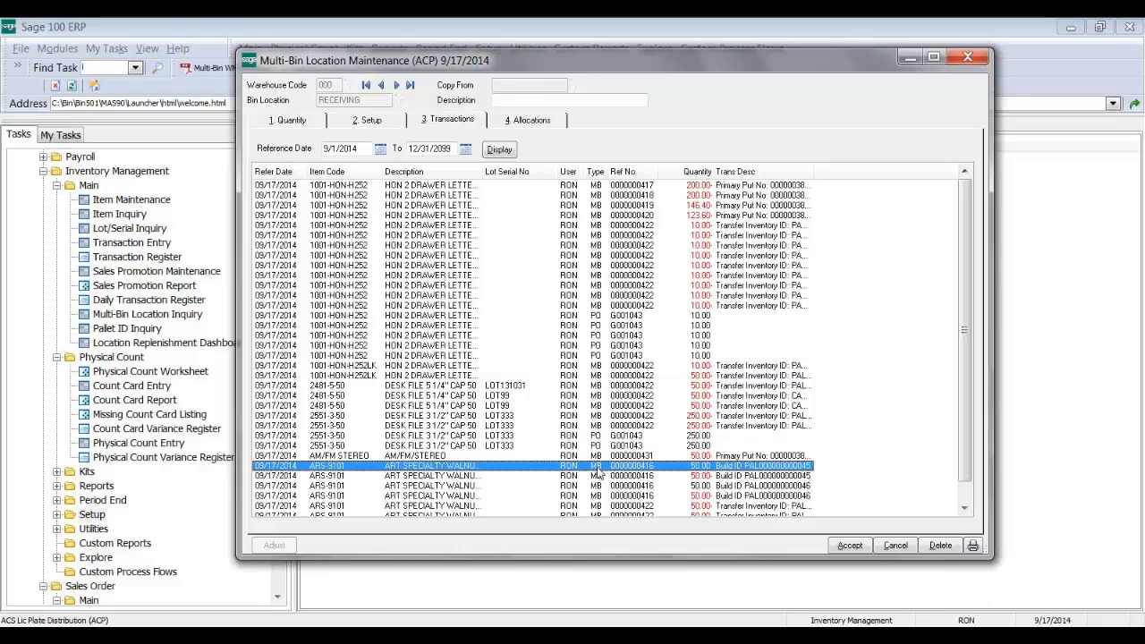
- Open item 2481-5-50 in Item Maintenance and show its Multi-Bin quantities in warehouse 000
{"action": "left_click", "coordinate": [151, 205]}
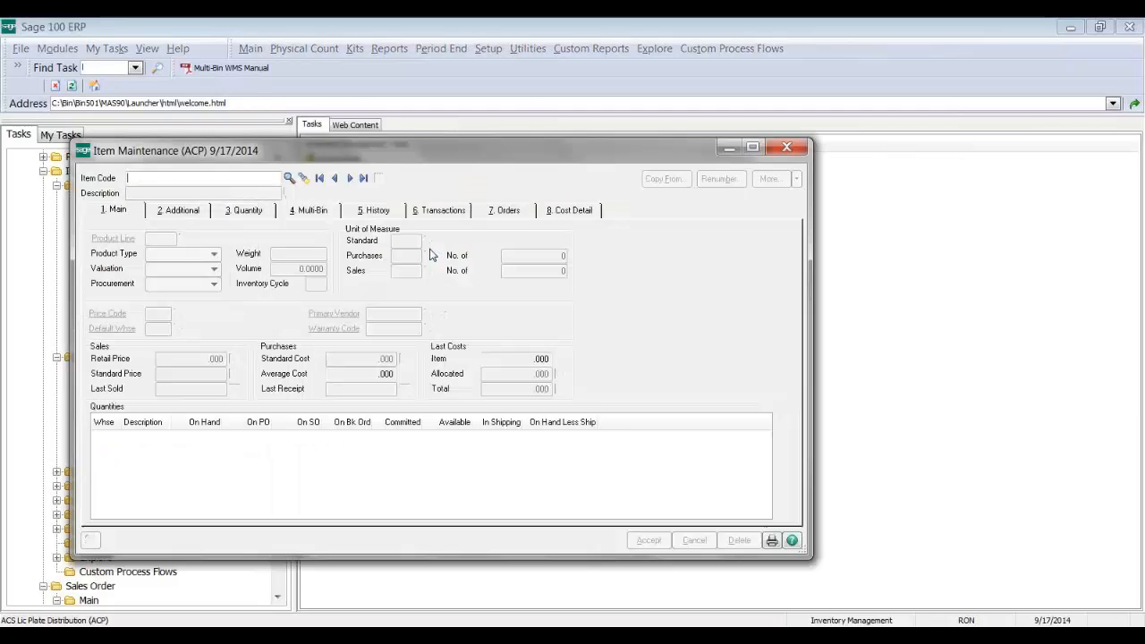
{"action": "type", "text": "2481"}
{"action": "key", "text": "F2"}
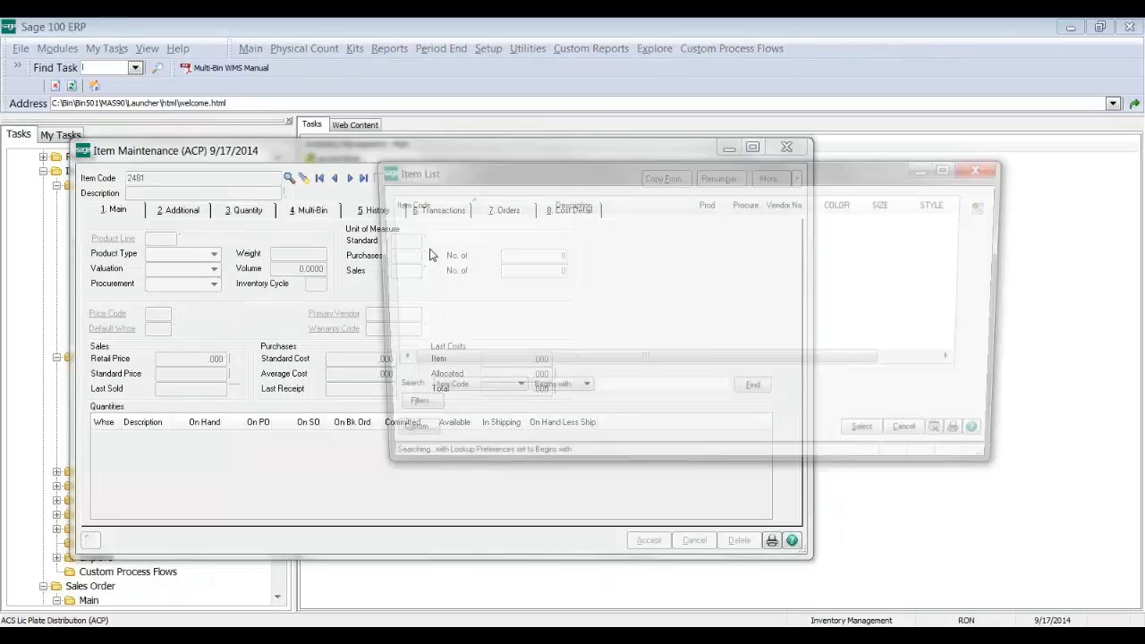
{"action": "left_click", "coordinate": [307, 214]}
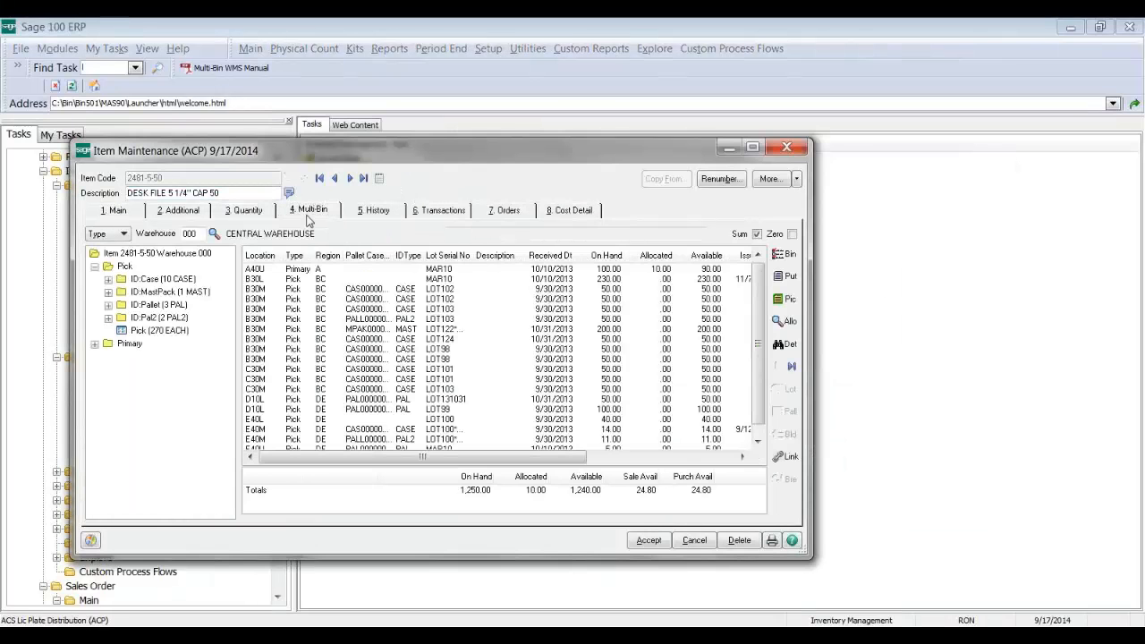
- View the item's Multi-Bin history, check the 9/17/2014 transfers between RECEIVING and D10L, and close the history
{"action": "left_click", "coordinate": [443, 359]}
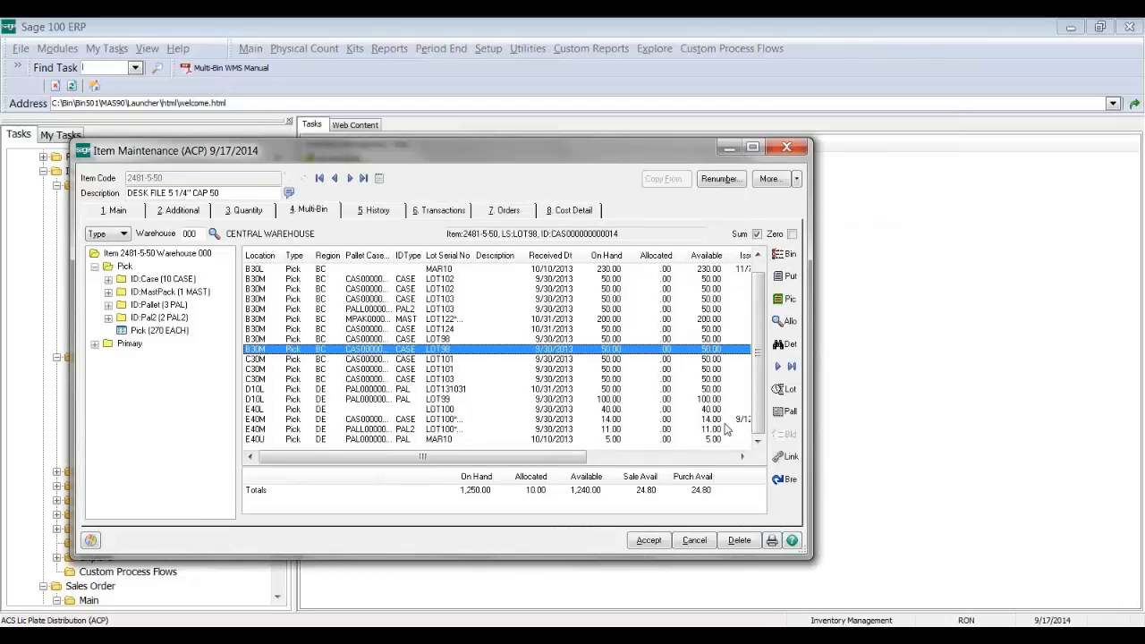
{"action": "left_click", "coordinate": [786, 356]}
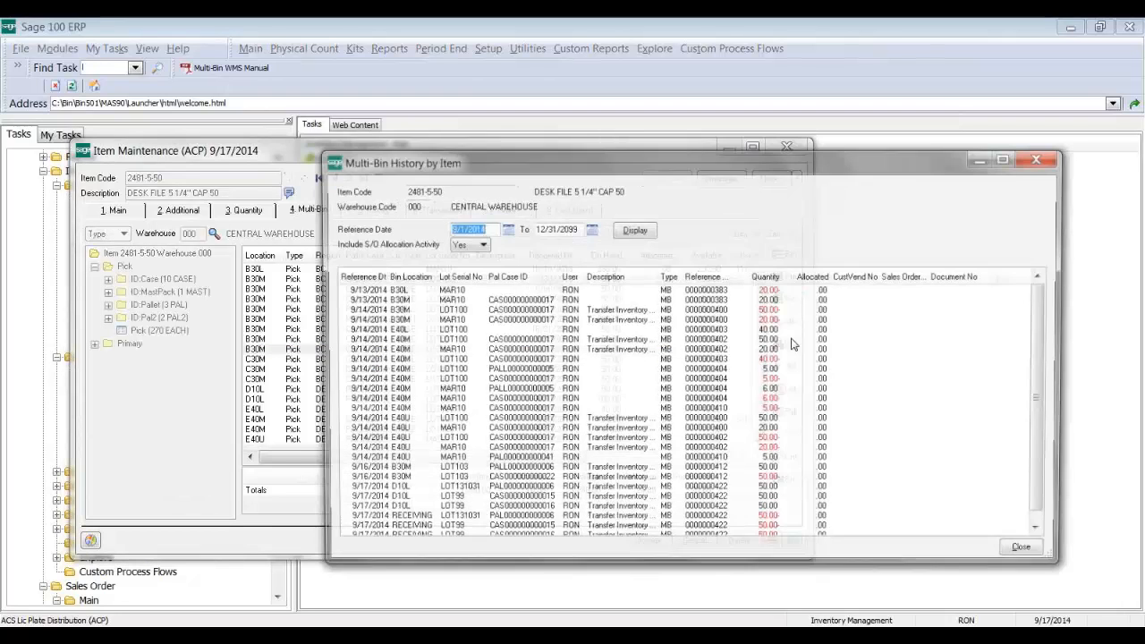
{"action": "scroll", "coordinate": [1046, 344], "scroll_direction": "down", "scroll_amount": 1}
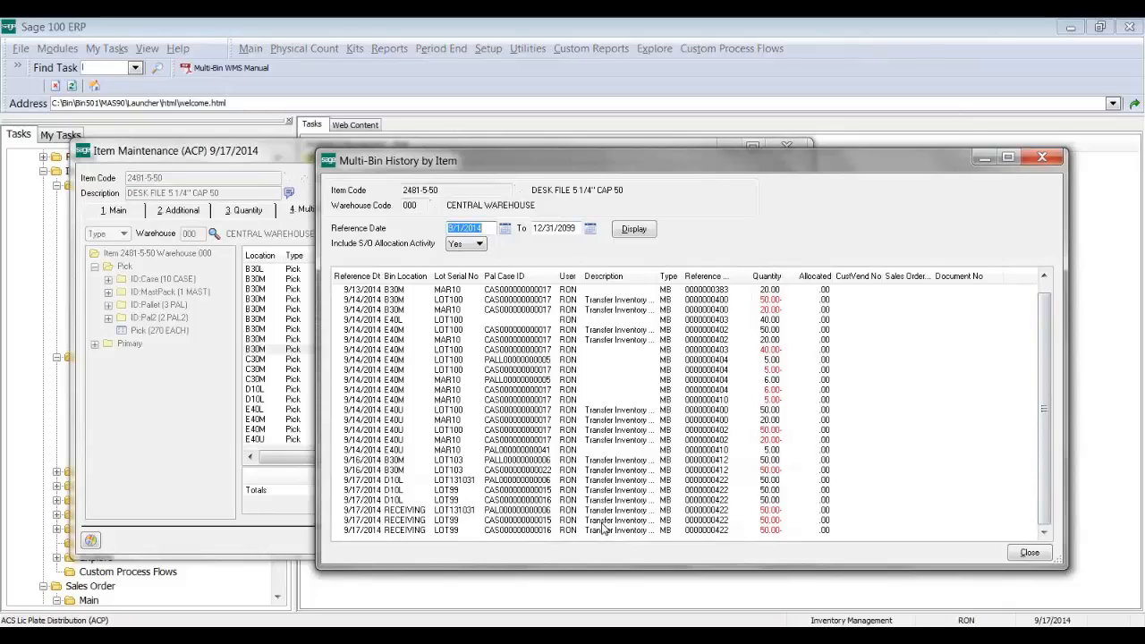
{"action": "left_click", "coordinate": [528, 500]}
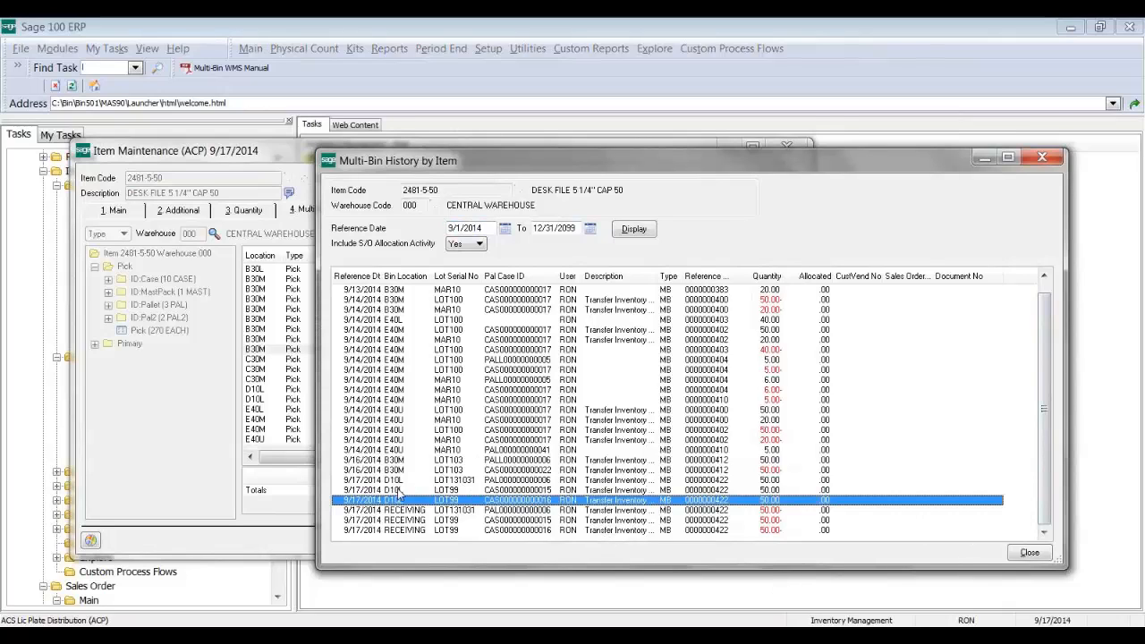
{"action": "left_click", "coordinate": [705, 482]}
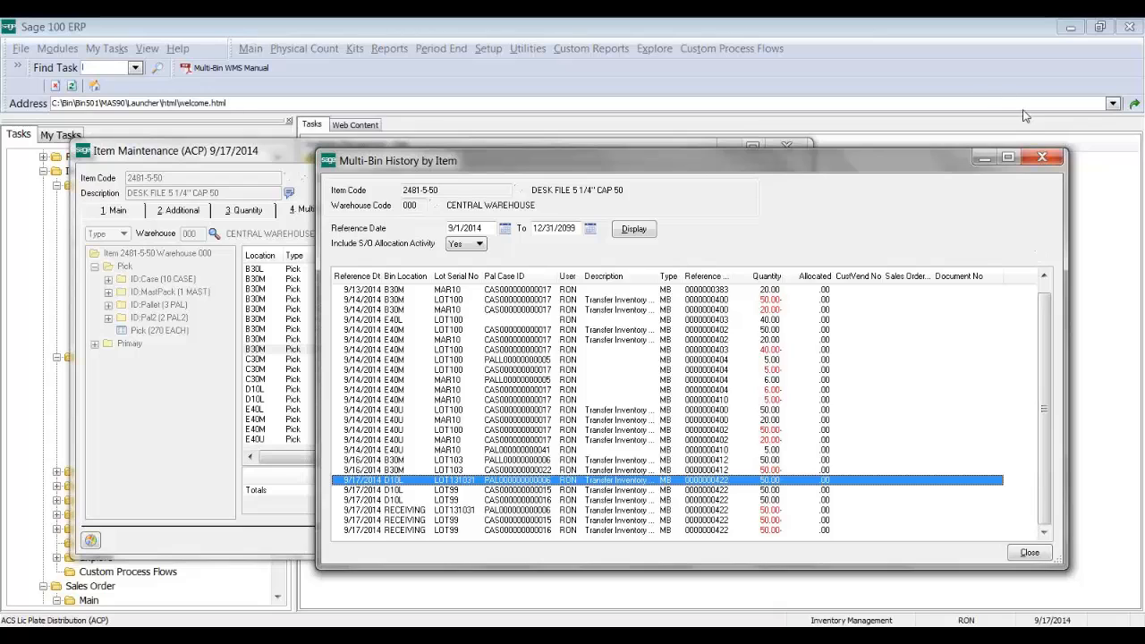
{"action": "left_click", "coordinate": [1039, 159]}
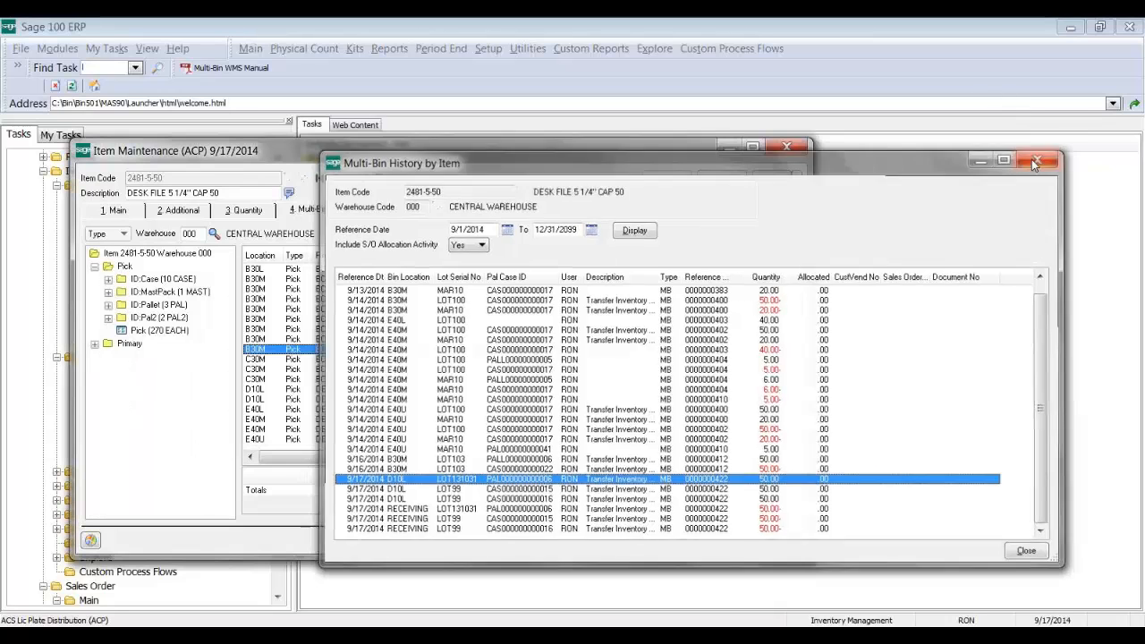
- Inspect the contents of the LOT99 and LOT131031 pallets in bin D10L through Pallet Case ID Maintenance, closing each record
{"action": "left_click", "coordinate": [291, 391]}
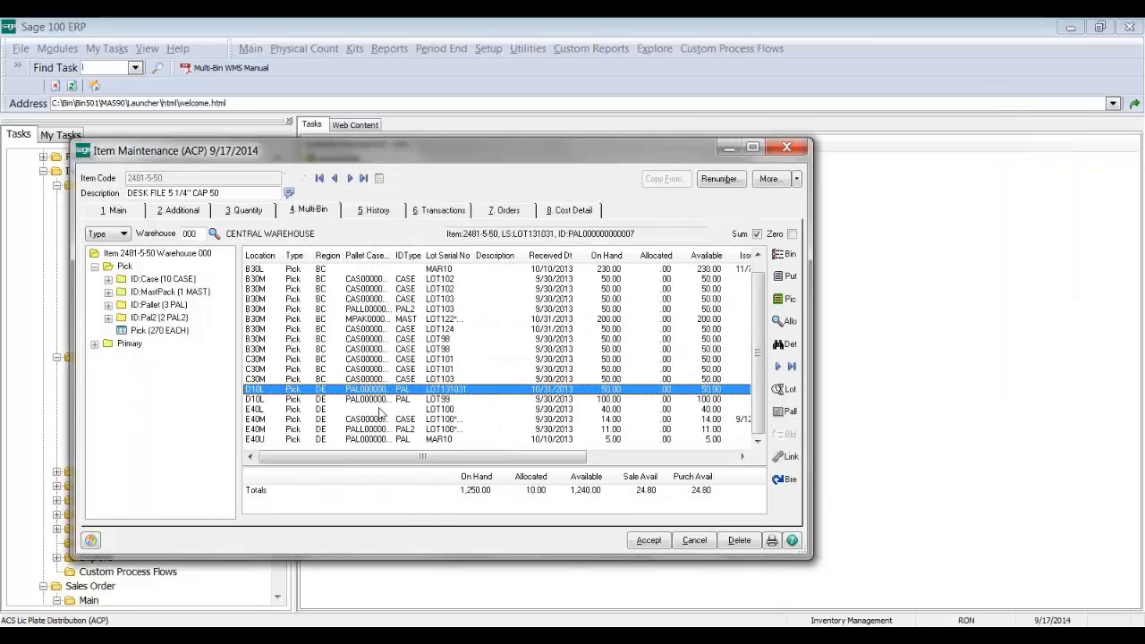
{"action": "left_click", "coordinate": [436, 401]}
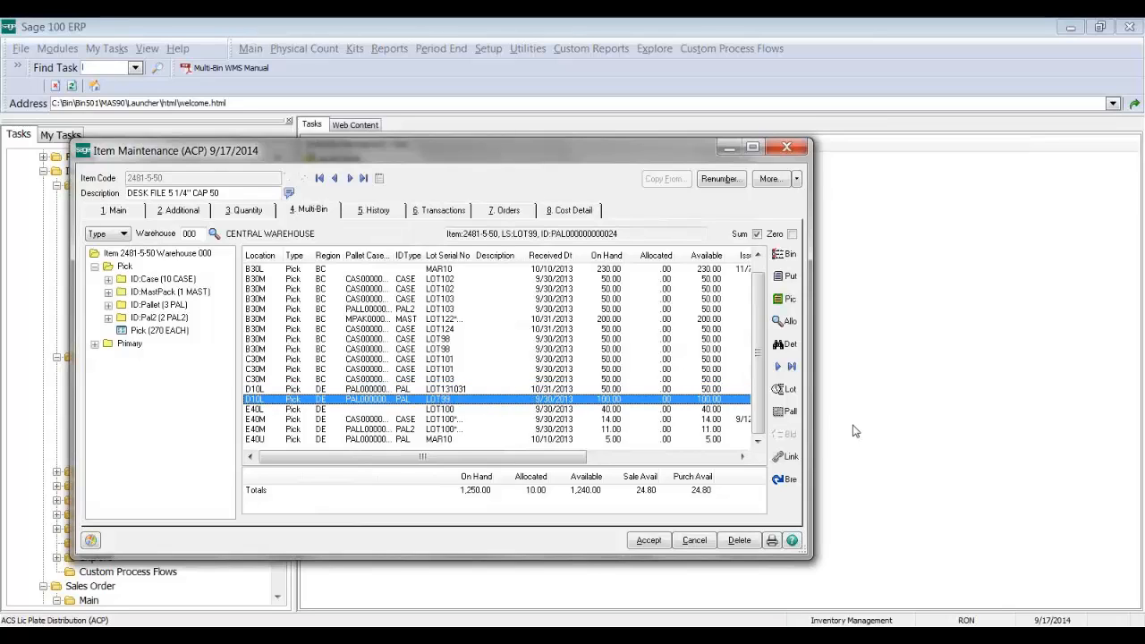
{"action": "left_click", "coordinate": [787, 416]}
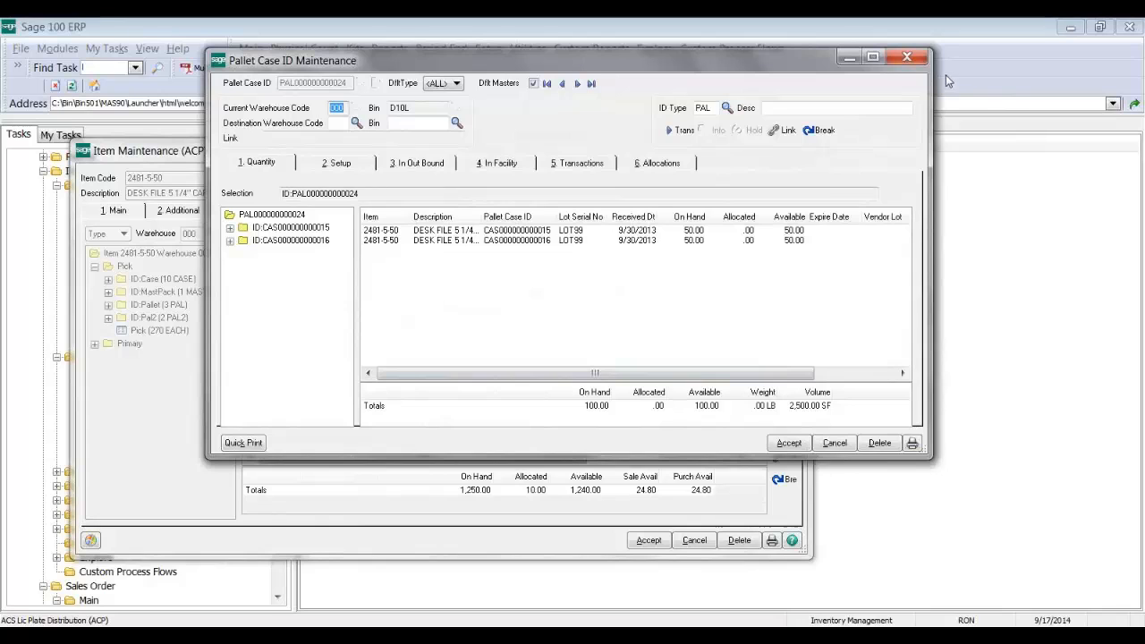
{"action": "left_click", "coordinate": [902, 56]}
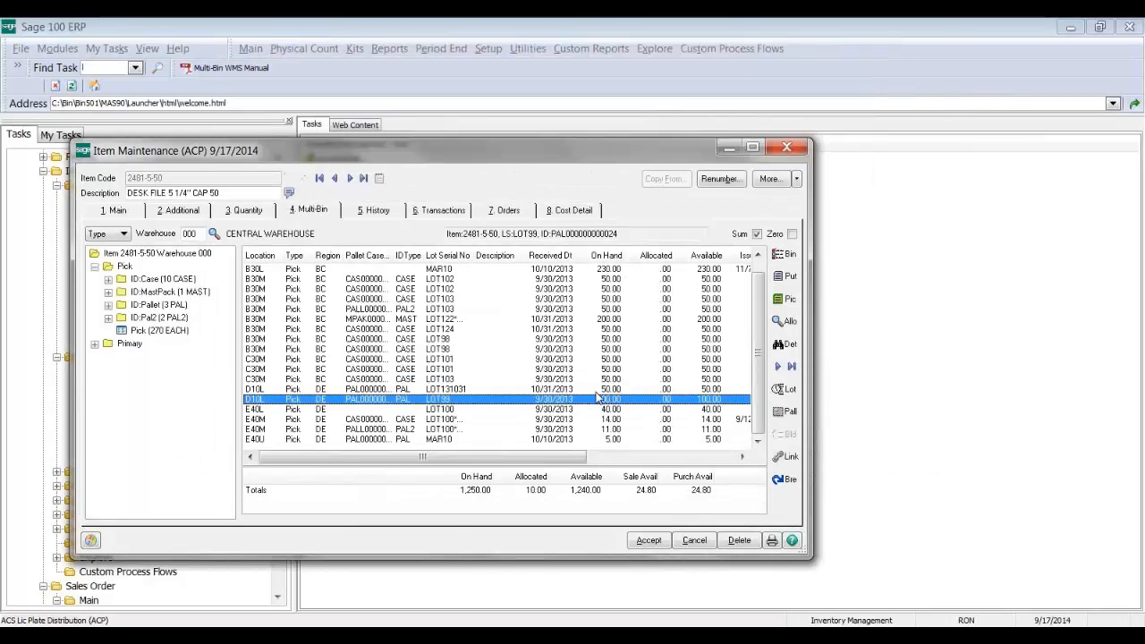
{"action": "left_click", "coordinate": [594, 391]}
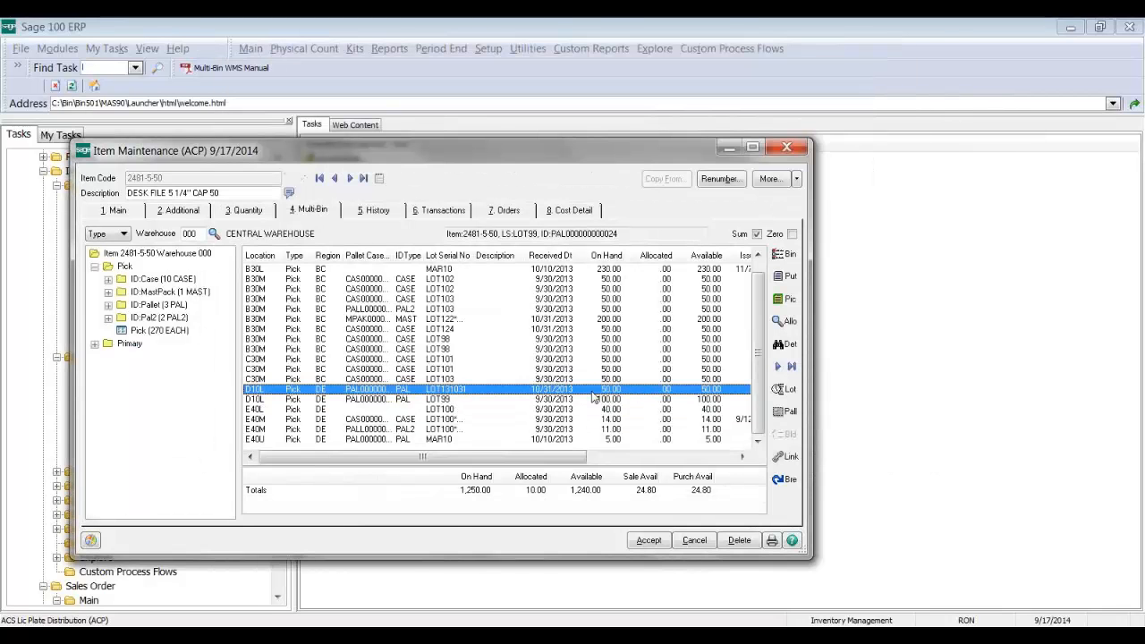
{"action": "left_click", "coordinate": [793, 411]}
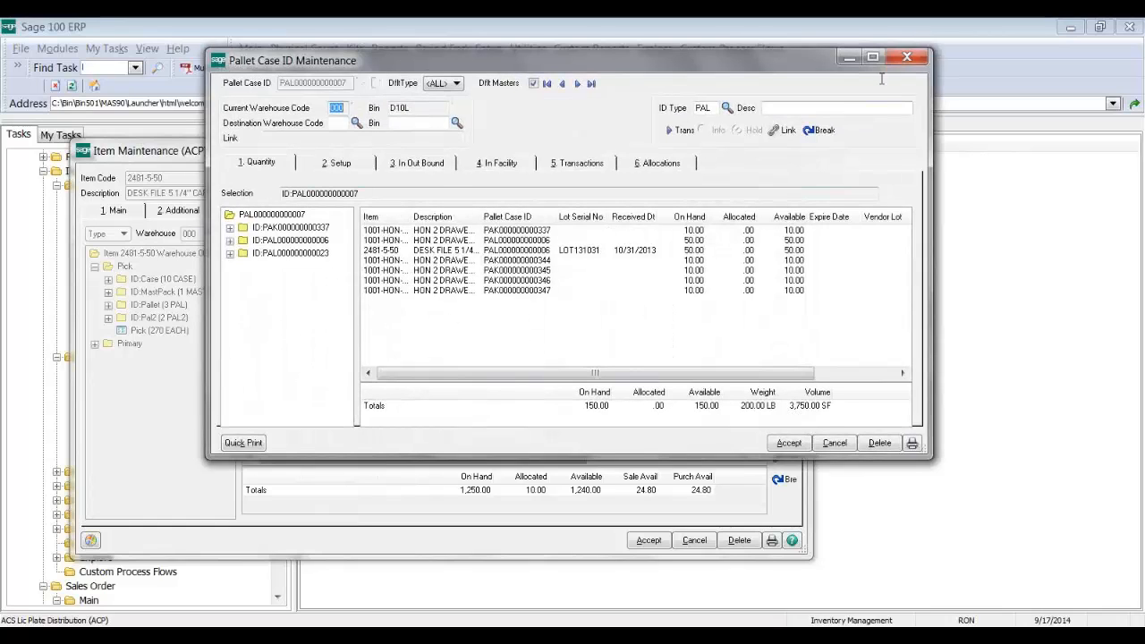
{"action": "left_click", "coordinate": [906, 56]}
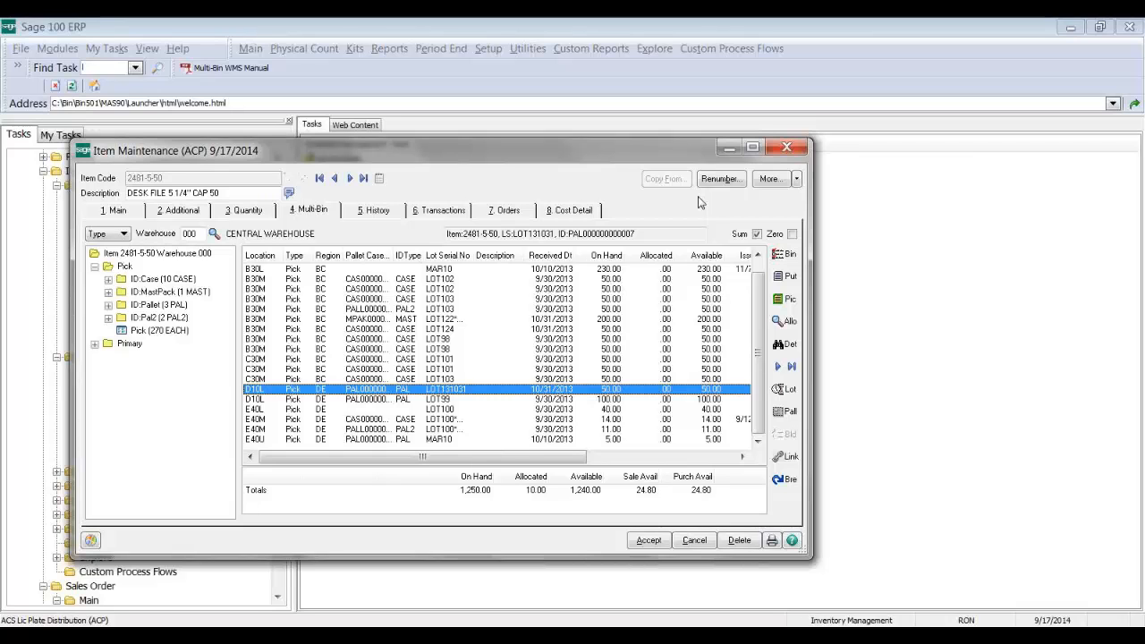
- Review the CASE and MAST replenishment overrides in the Multi-Bin options of item 2481-5-50 and accept them
{"action": "left_click", "coordinate": [780, 255]}
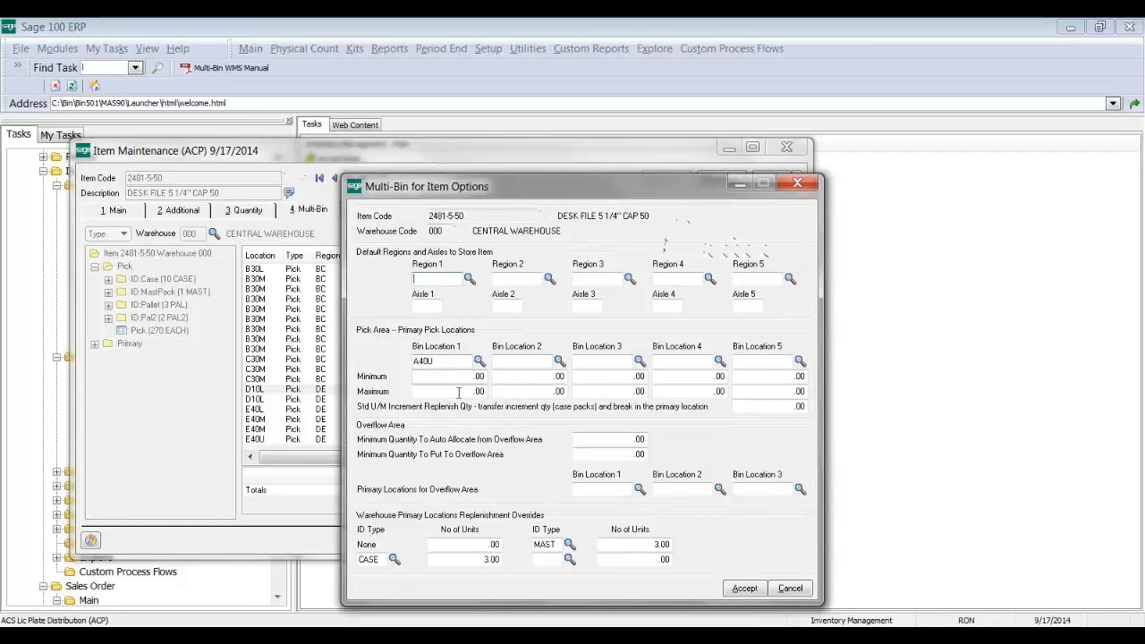
{"action": "left_click", "coordinate": [467, 543]}
{"action": "left_click", "coordinate": [455, 561]}
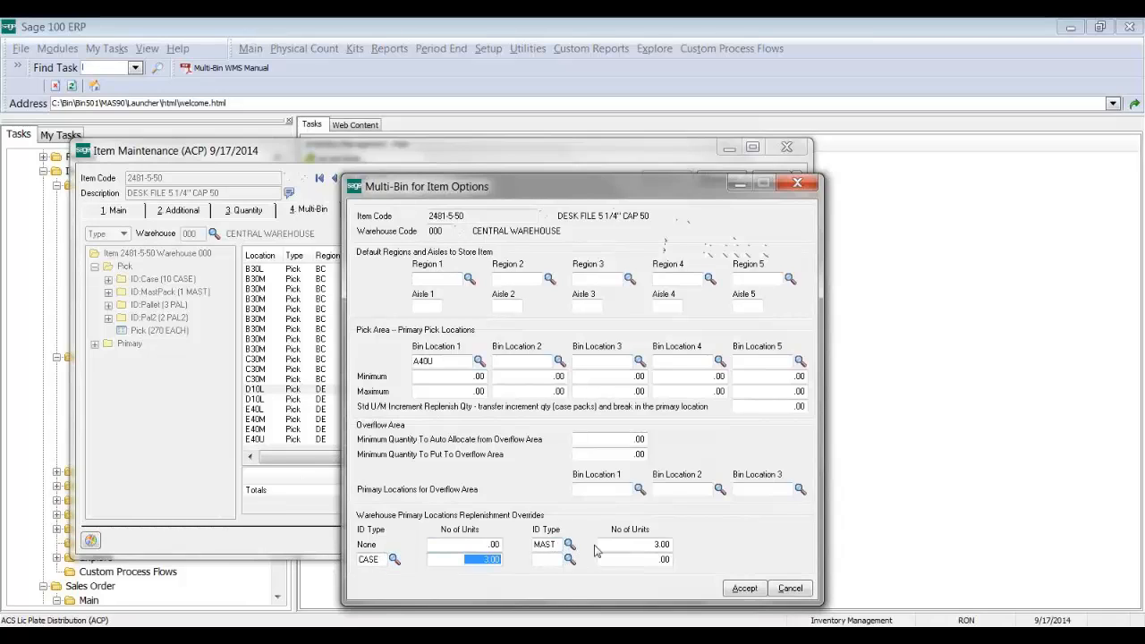
{"action": "left_click", "coordinate": [633, 544]}
{"action": "left_click", "coordinate": [734, 588]}
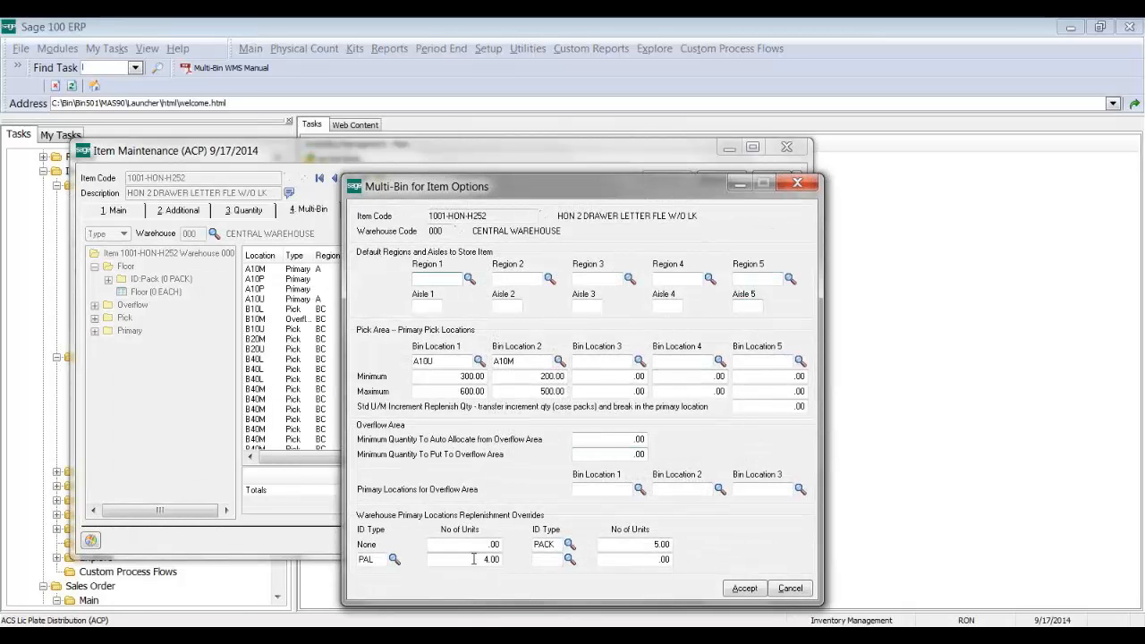
- Check the PAL replenishment override of item 1001-HON-H252, and close its Multi-Bin options and Item Maintenance
{"action": "left_click", "coordinate": [473, 558]}
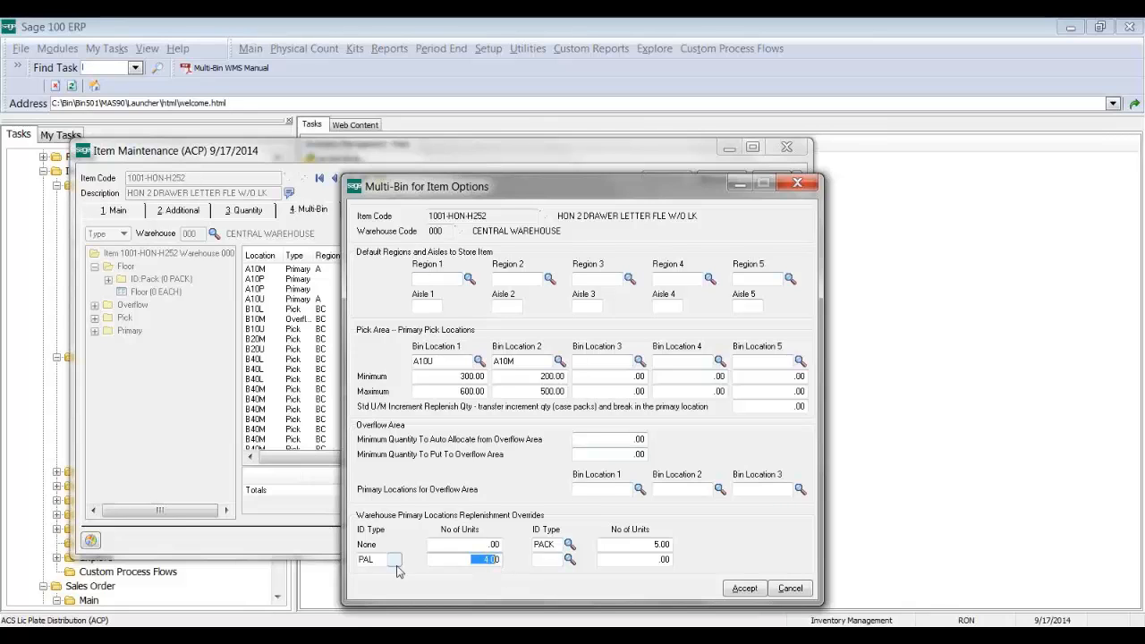
{"action": "left_click", "coordinate": [797, 185]}
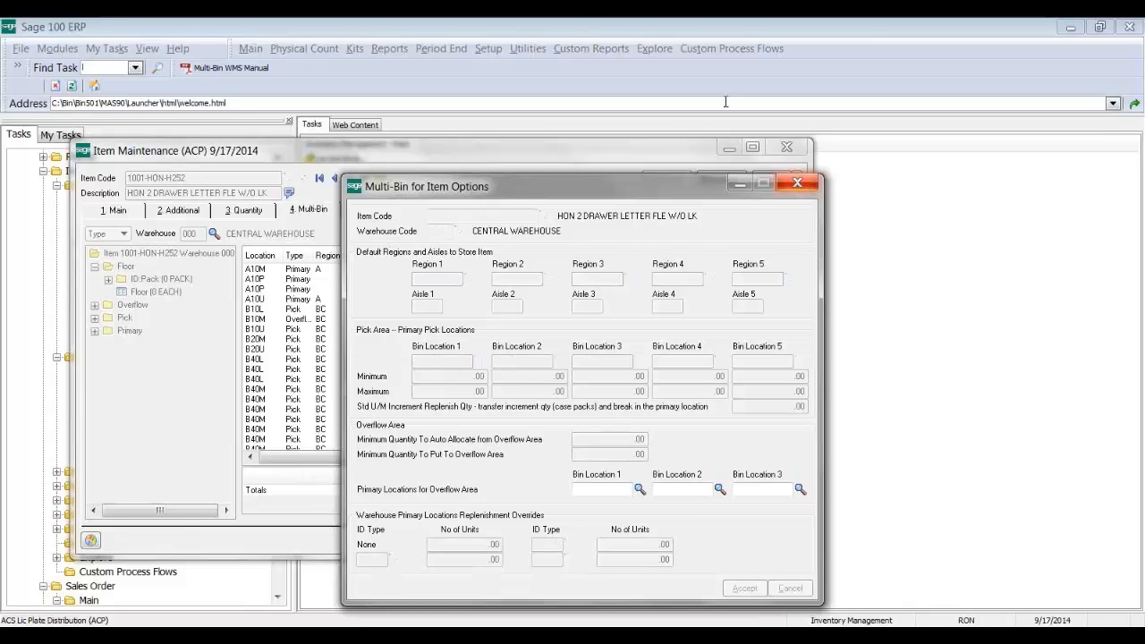
{"action": "left_click", "coordinate": [787, 148]}
- Start a new wave putaway of type Primary Location Replenishment and restrict the source inventory to warehouse code 000
{"action": "left_click", "coordinate": [376, 292]}
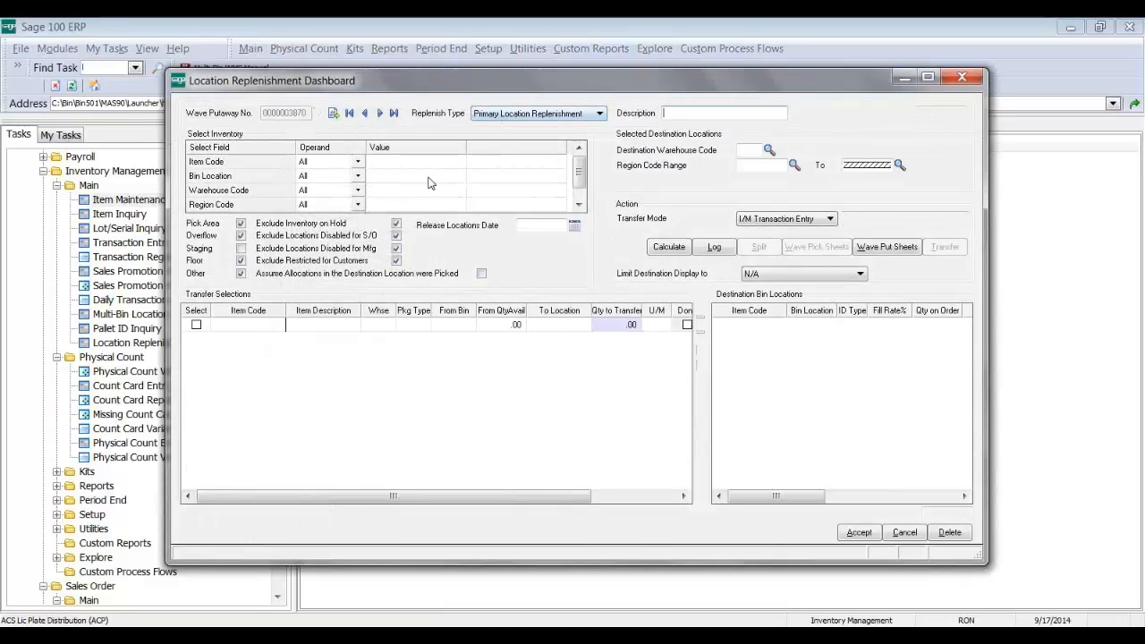
{"action": "left_click", "coordinate": [429, 189]}
{"action": "left_click", "coordinate": [458, 191]}
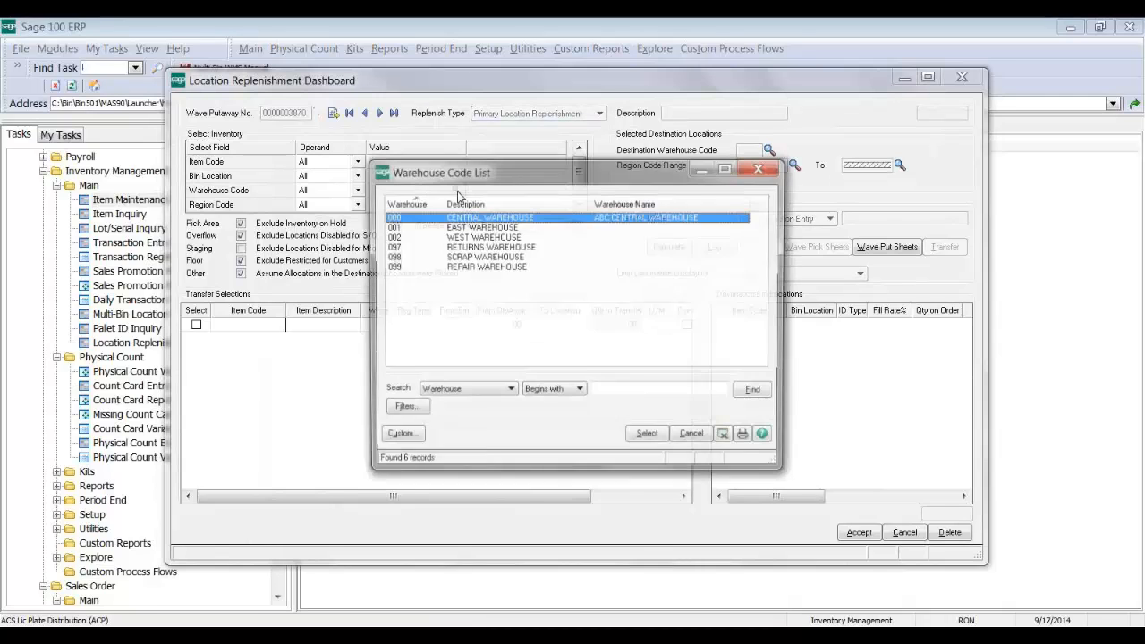
{"action": "double_click", "coordinate": [468, 218]}
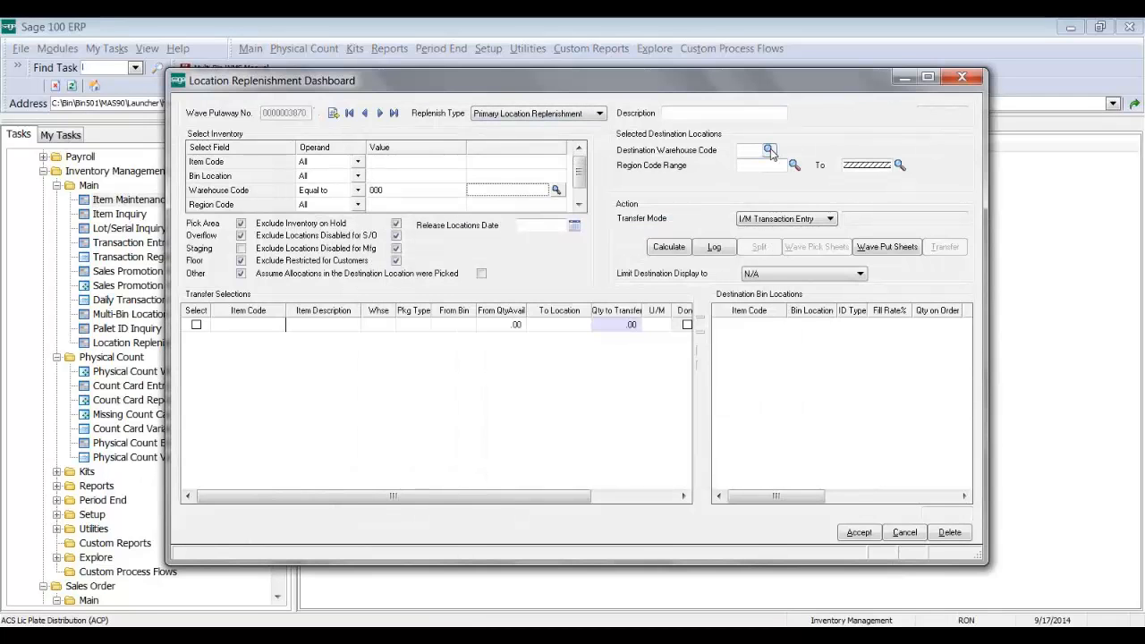
- Set the destination warehouse code to 000 and calculate the replenishment transfers
{"action": "left_click", "coordinate": [769, 150]}
{"action": "double_click", "coordinate": [610, 218]}
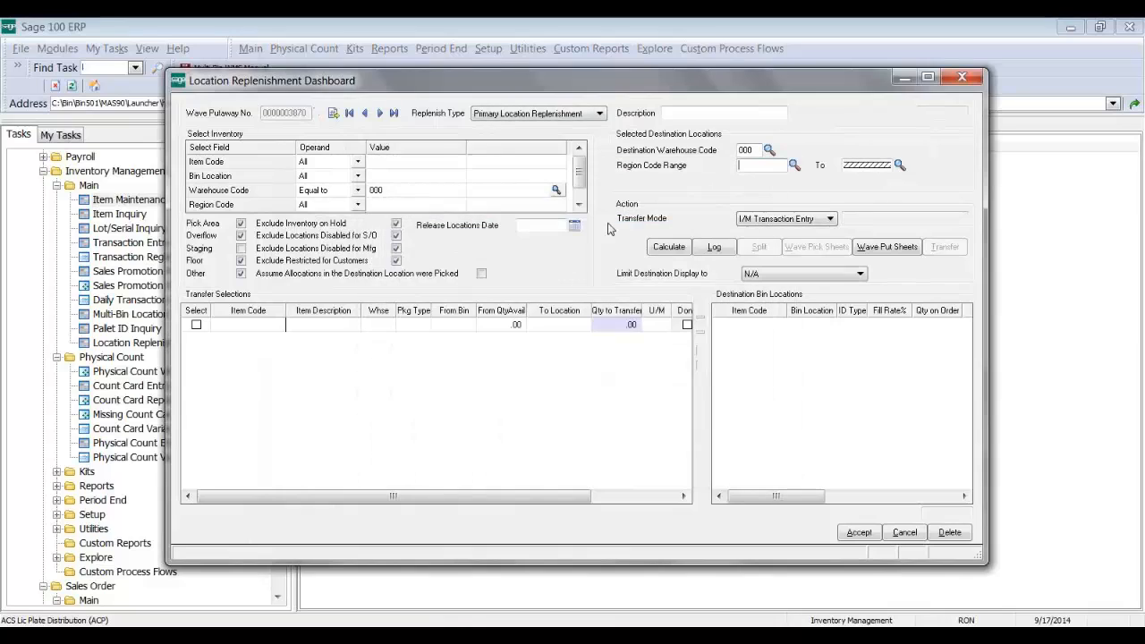
{"action": "left_click", "coordinate": [668, 247]}
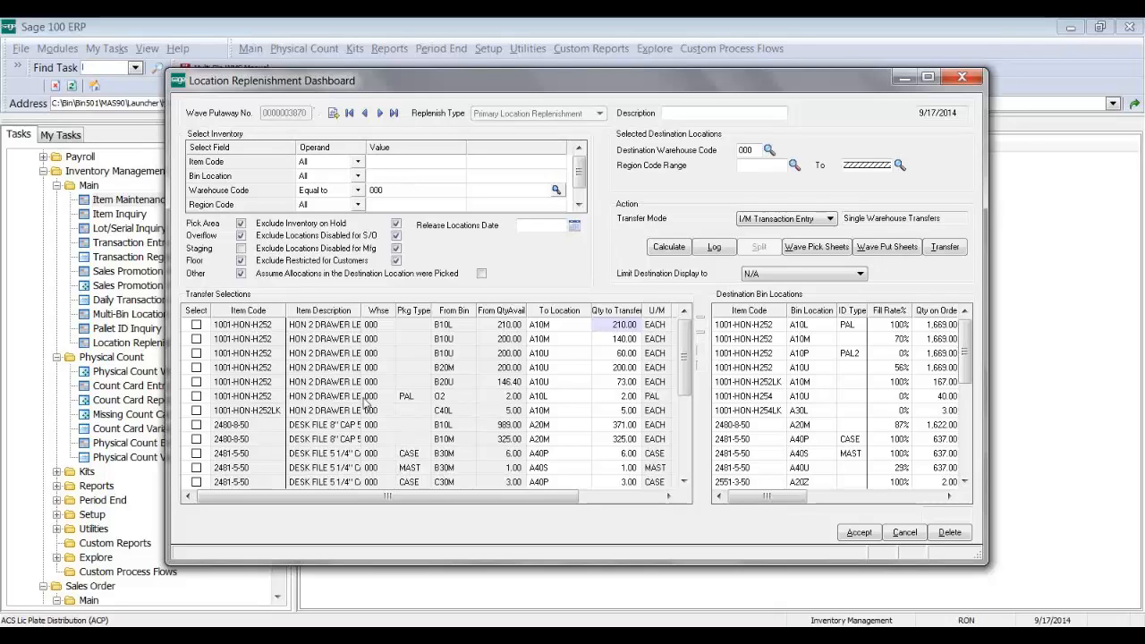
- Review the calculated transfer lines, checking source bin, available quantity and quantity to transfer of the 1001-HON-H252 pallet line
{"action": "left_click", "coordinate": [452, 400]}
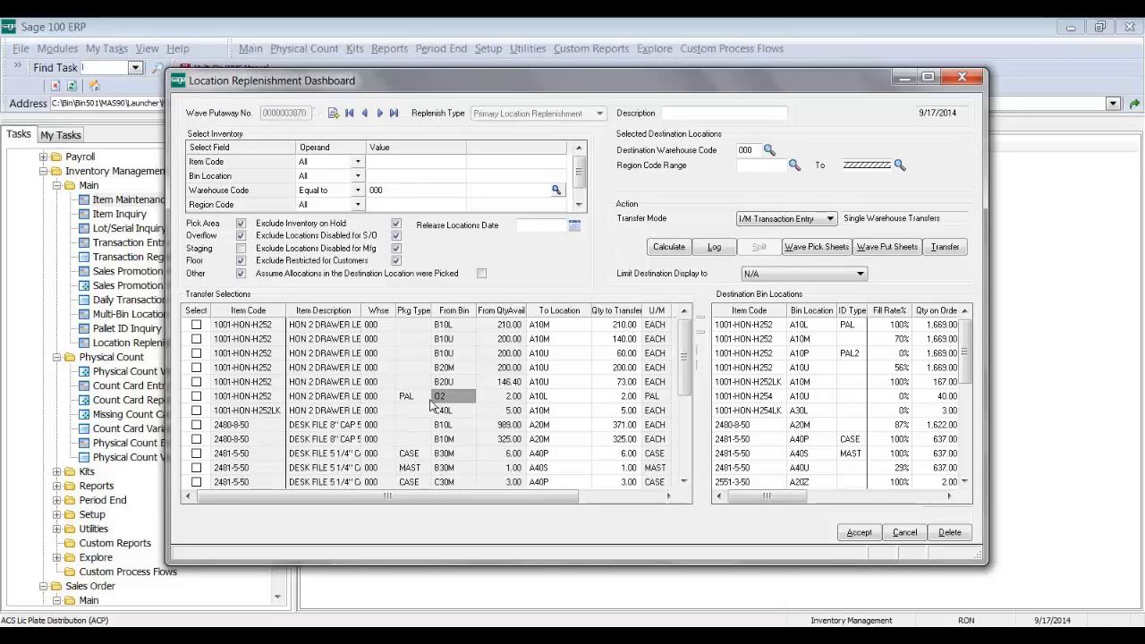
{"action": "left_click", "coordinate": [516, 399]}
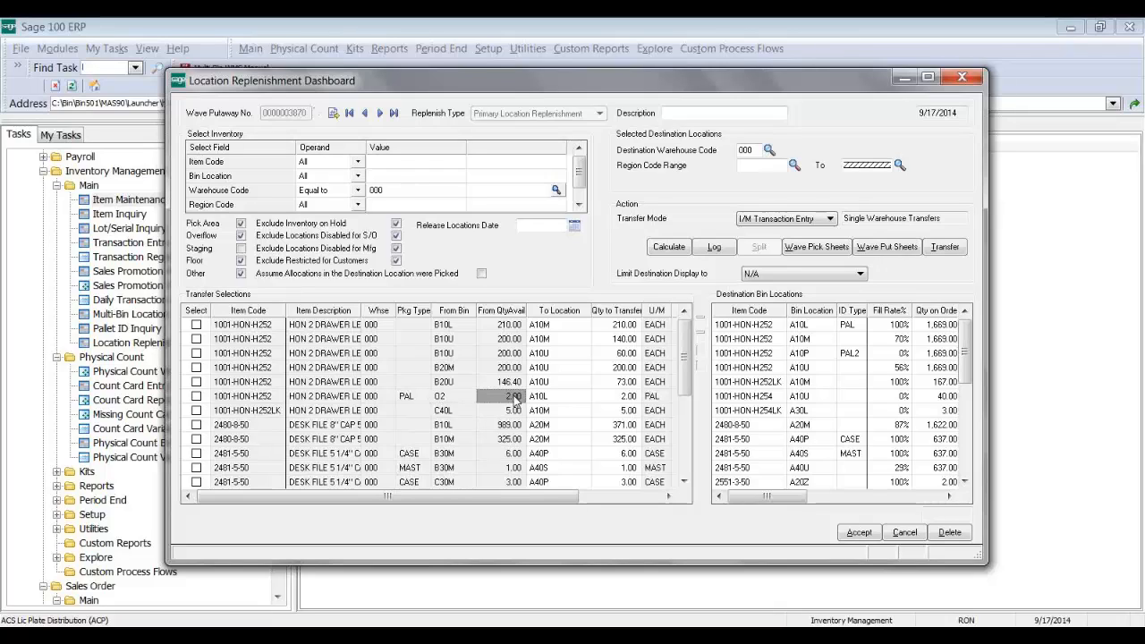
{"action": "left_click", "coordinate": [632, 399]}
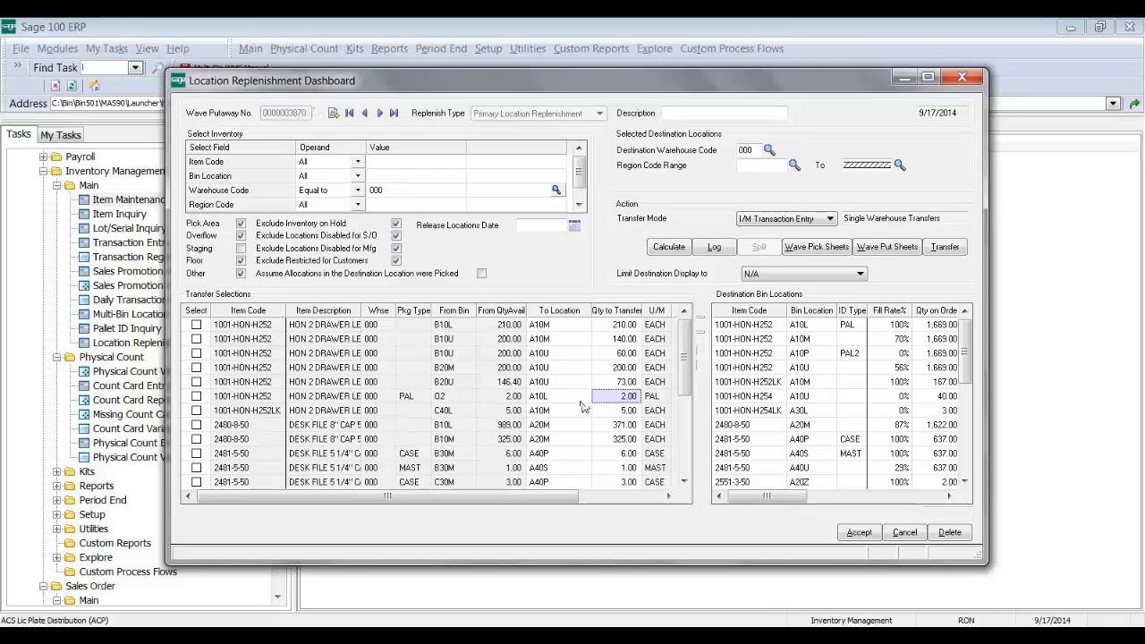
{"action": "left_click", "coordinate": [616, 440]}
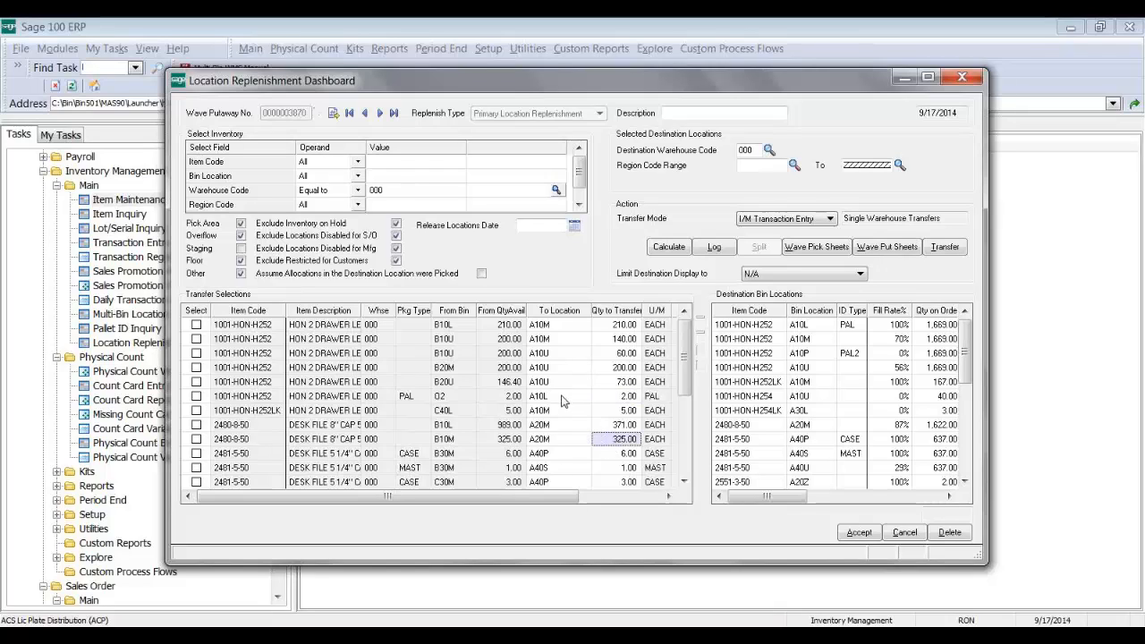
{"action": "left_click", "coordinate": [624, 410]}
{"action": "scroll", "coordinate": [624, 416], "scroll_direction": "down", "scroll_amount": 4}
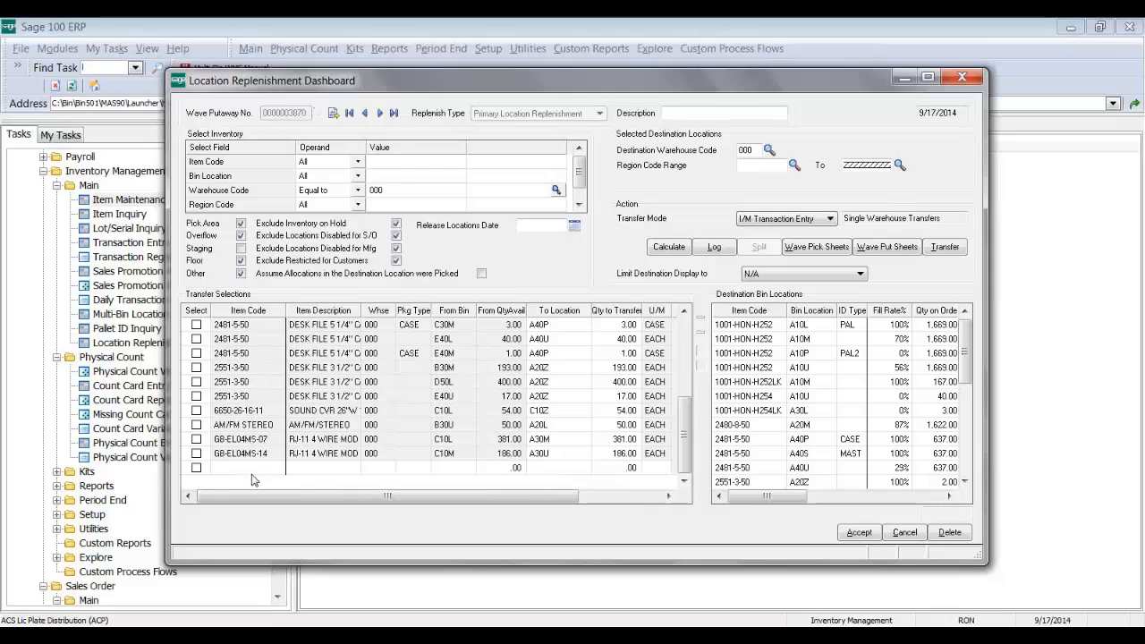
- Preview the wave pick sheet, enlarge the report to read its pallet and case IDs, and close it
{"action": "left_click", "coordinate": [803, 249]}
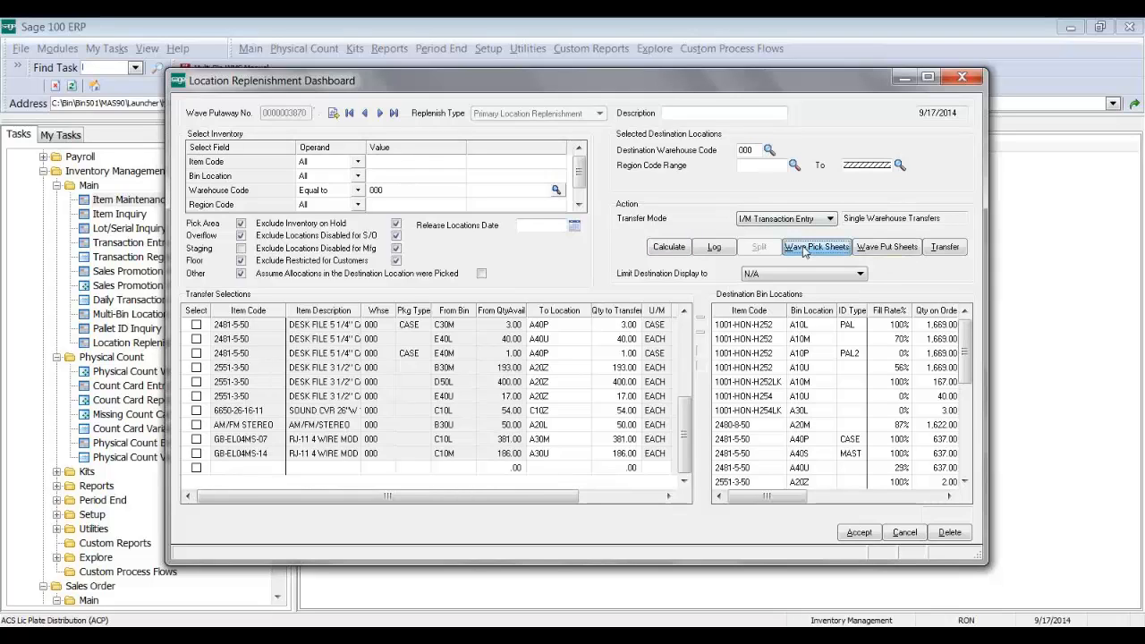
{"action": "left_click", "coordinate": [714, 404]}
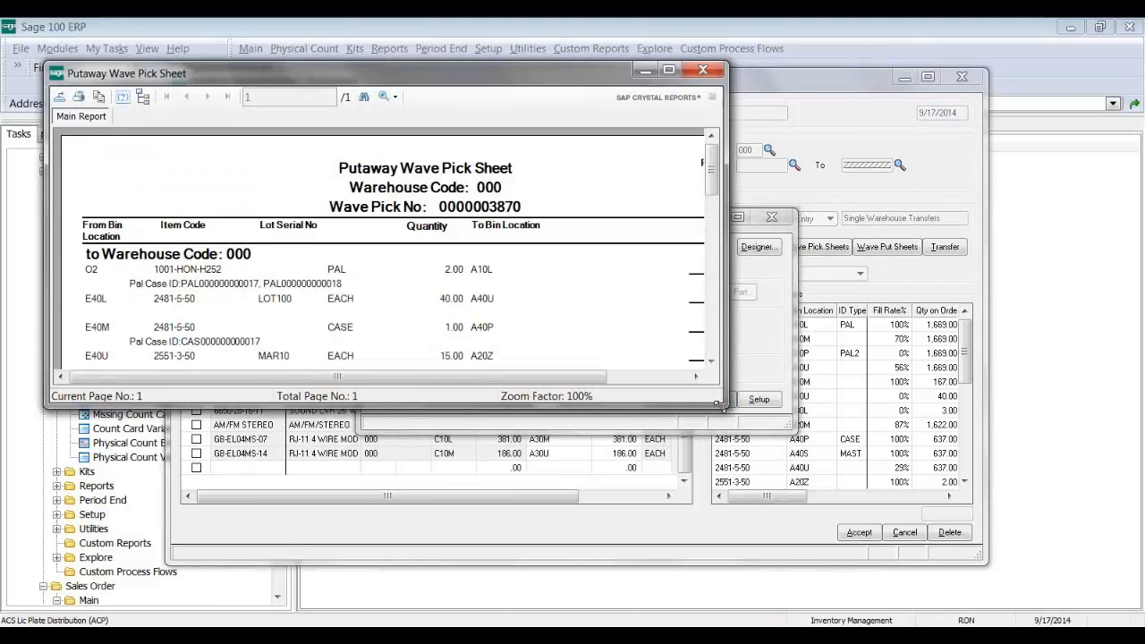
{"action": "left_click_drag", "start_coordinate": [716, 404], "coordinate": [847, 587]}
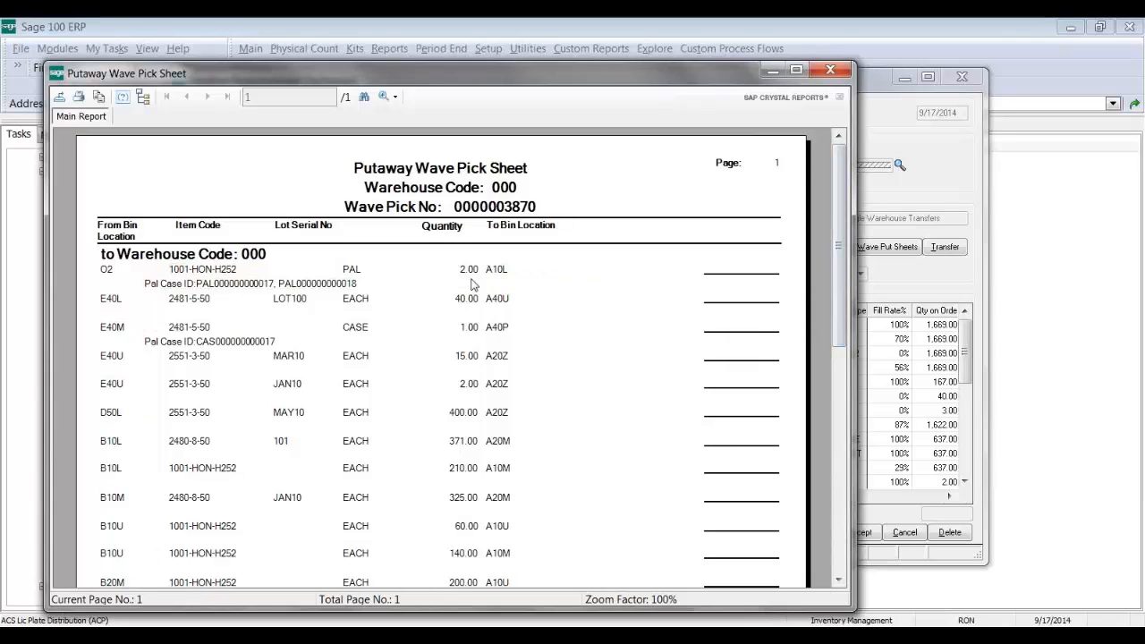
{"action": "left_click", "coordinate": [829, 72]}
- Preview the wave put sheet, close the report and accept the wave putaway
{"action": "left_click", "coordinate": [871, 247]}
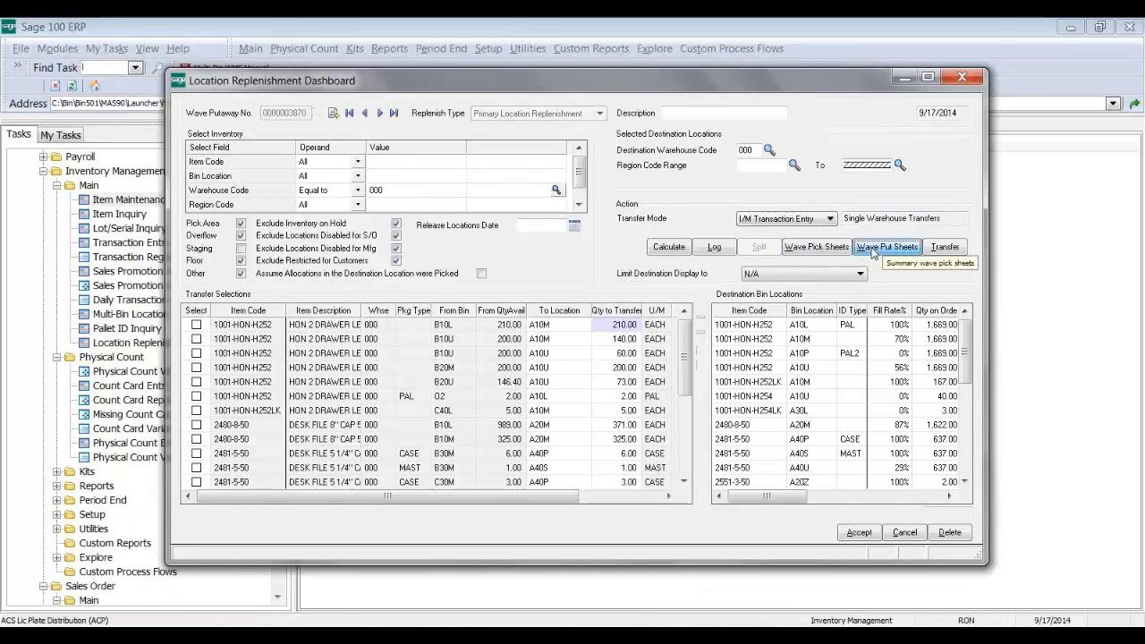
{"action": "left_click", "coordinate": [714, 405]}
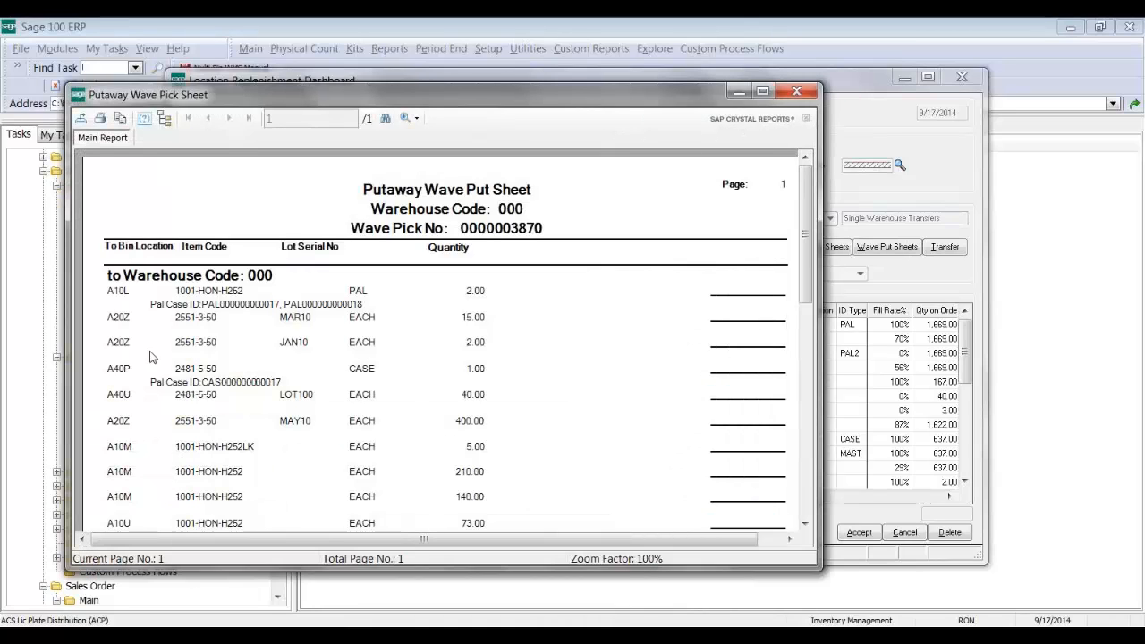
{"action": "left_click", "coordinate": [182, 525]}
{"action": "left_click", "coordinate": [792, 92]}
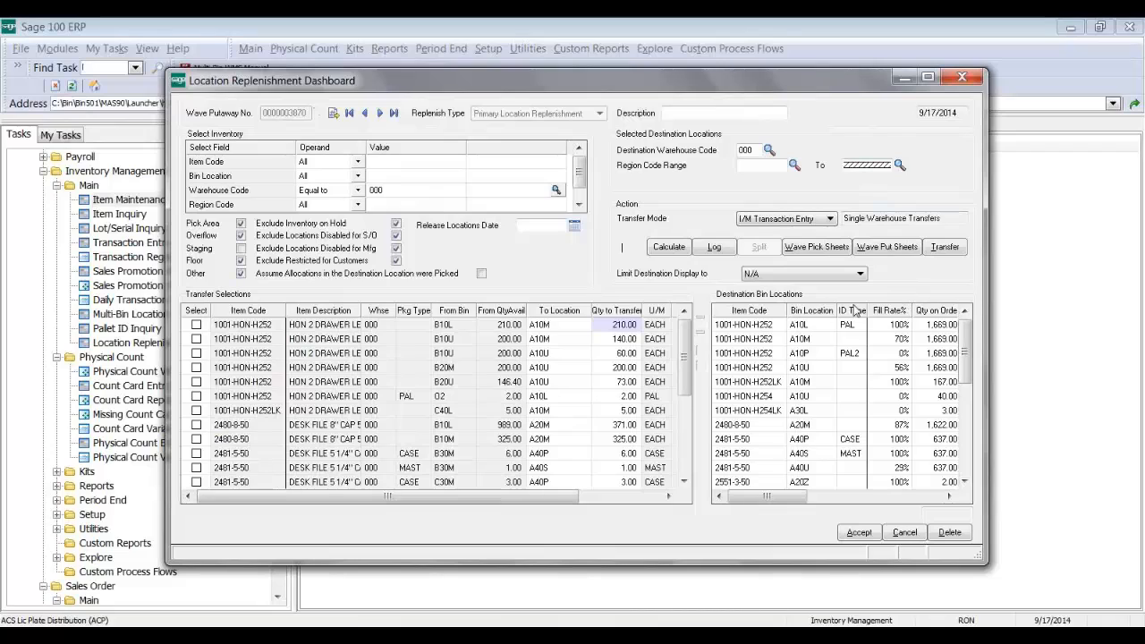
{"action": "left_click", "coordinate": [857, 533]}
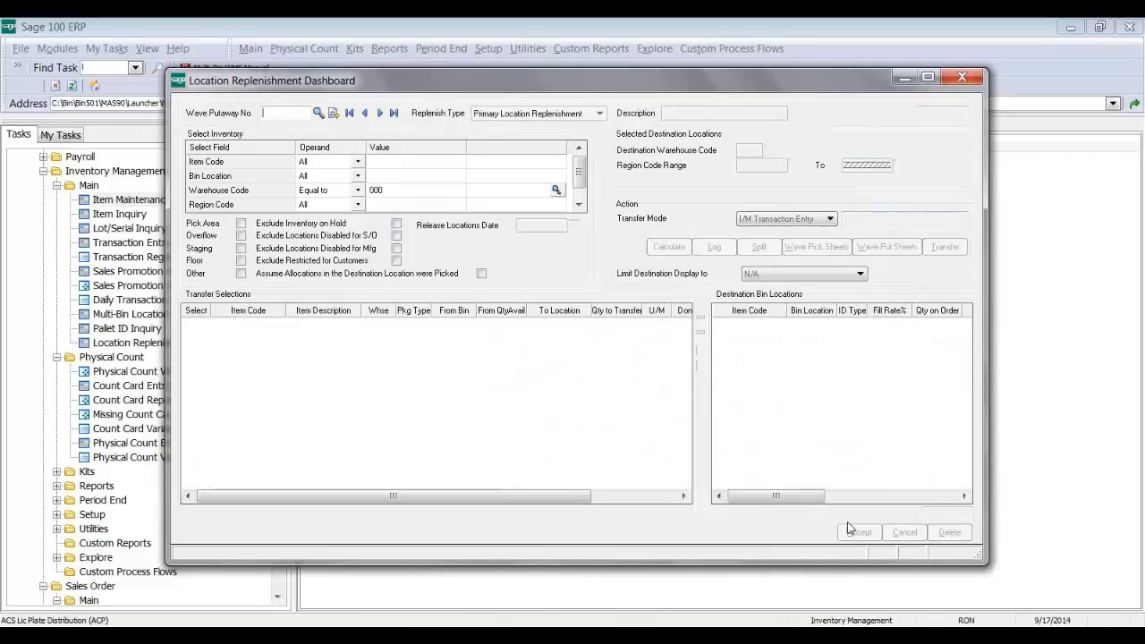
- Start another wave putaway, look over the available replenish types and begin closing the Location Replenishment Dashboard
{"action": "left_click", "coordinate": [333, 114]}
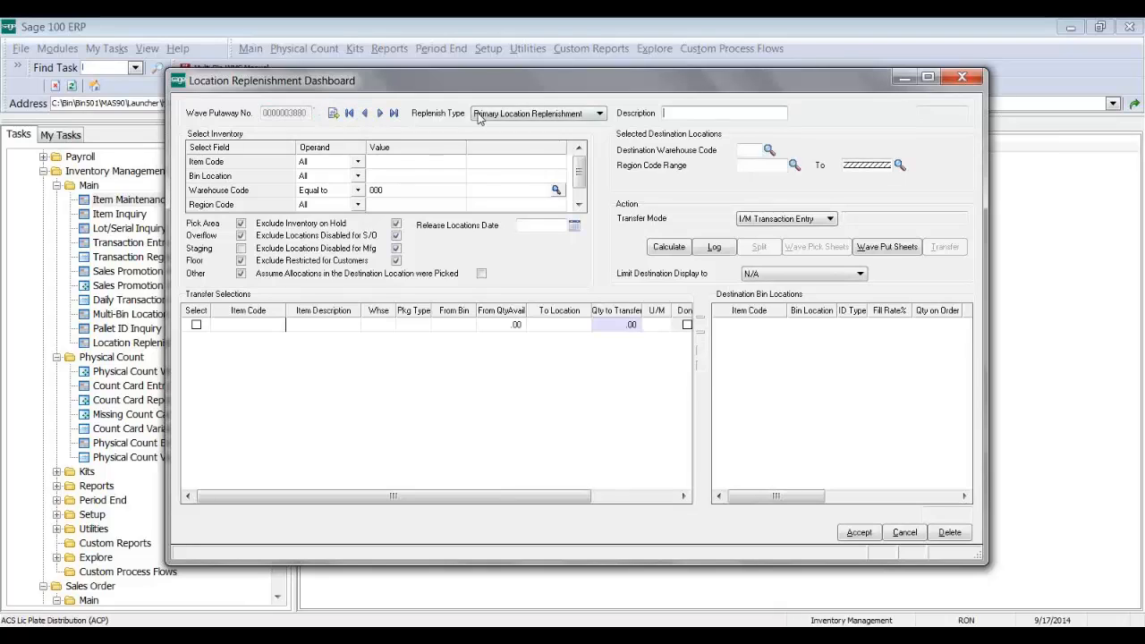
{"action": "left_click", "coordinate": [482, 114]}
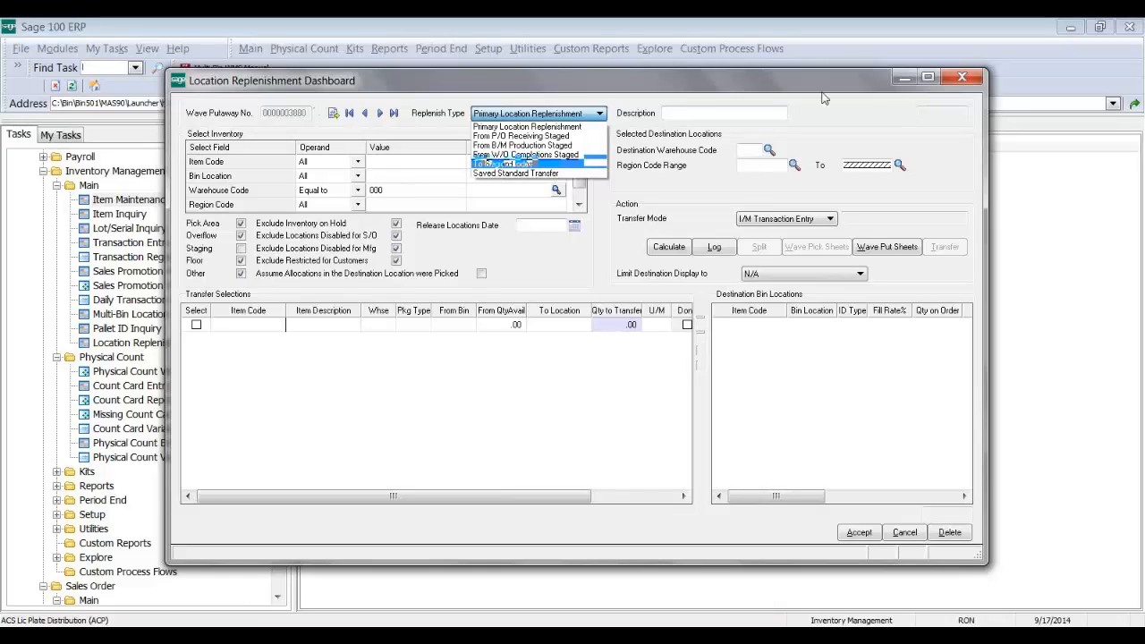
{"action": "left_click", "coordinate": [964, 72]}
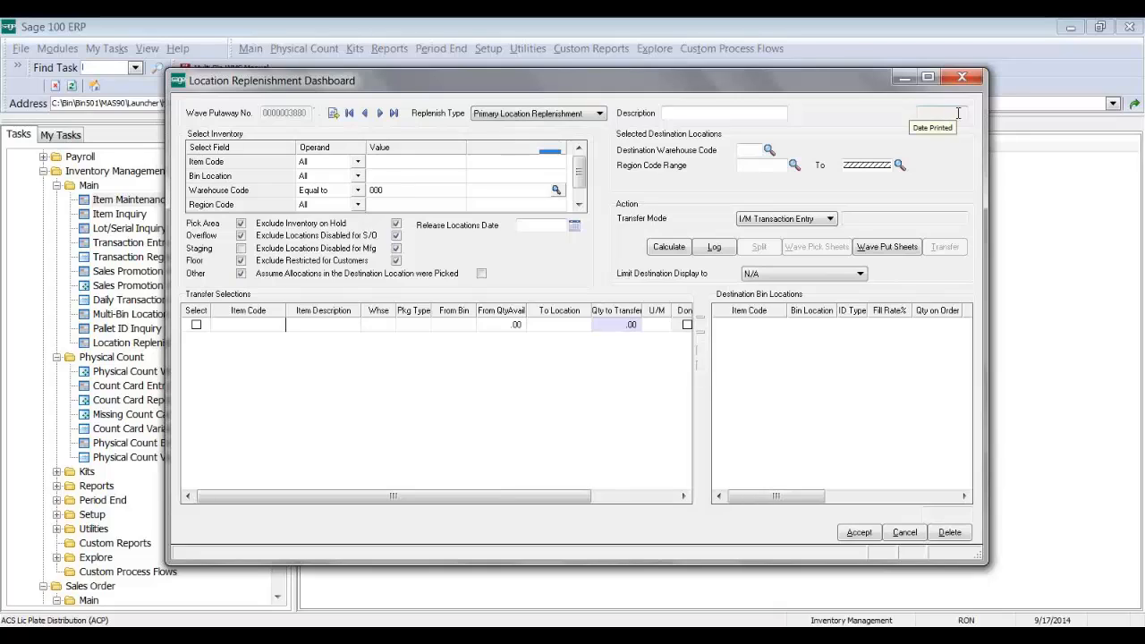
{"action": "left_click", "coordinate": [962, 76]}
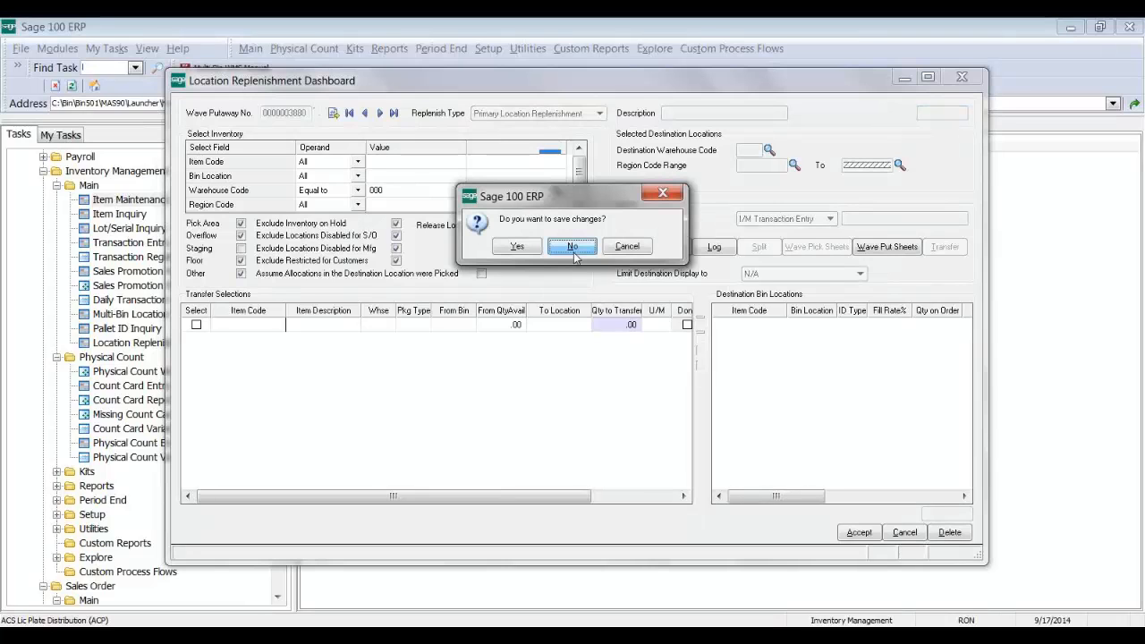